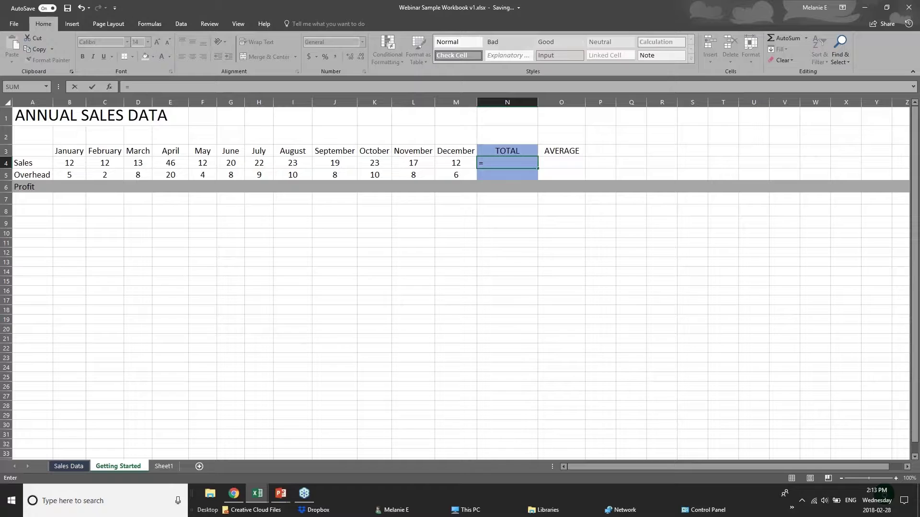
- Replace the unfinished =sum( entry in N4 with the formula =12+12
type("sum")
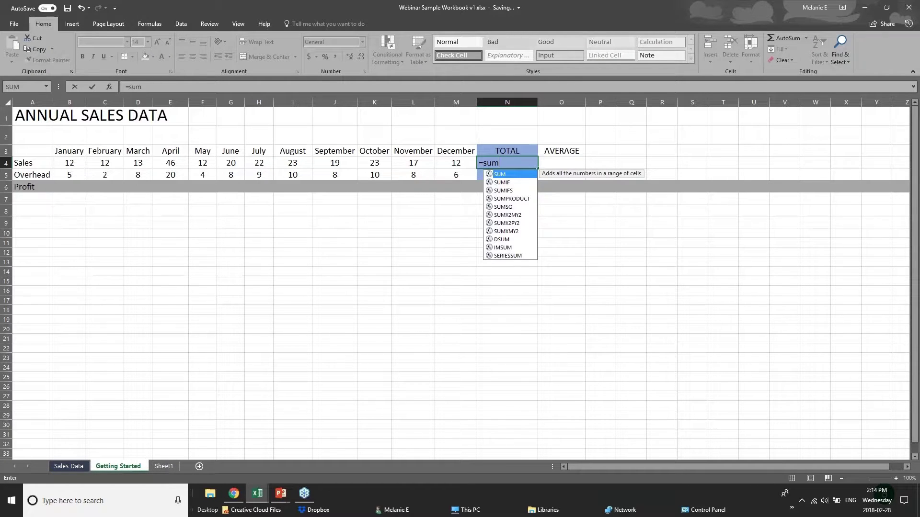
key("BackSpace")
key("BackSpace")
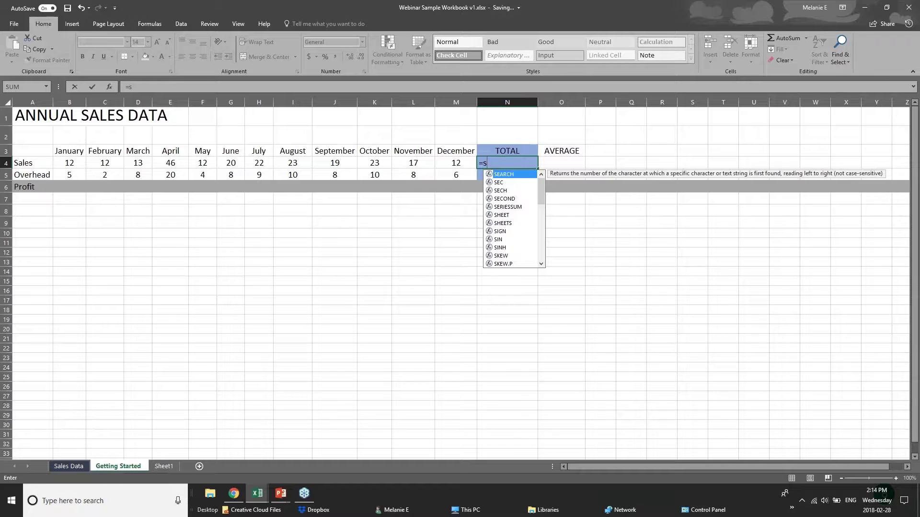
key("BackSpace")
type("sum")
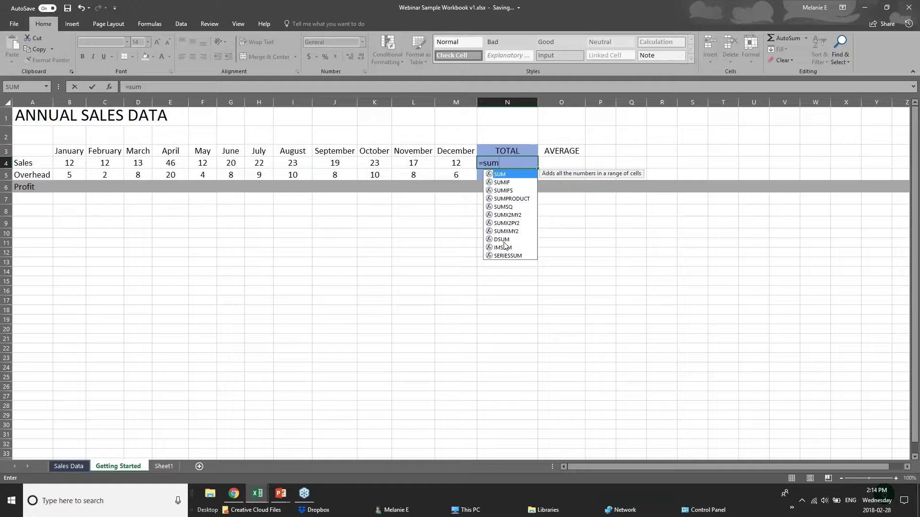
type("(")
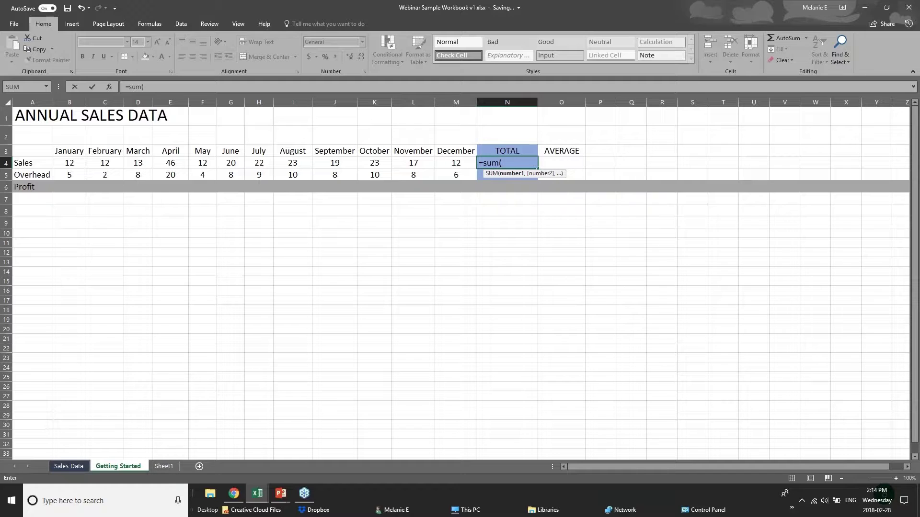
left_click(511, 159)
key("BackSpace")
key("BackSpace")
key("BackSpace")
key("BackSpace")
key("BackSpace")
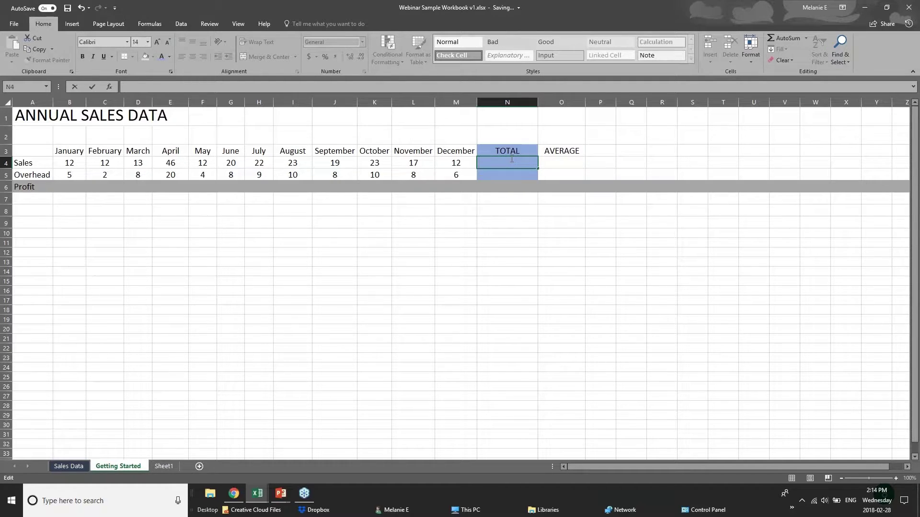
type("=")
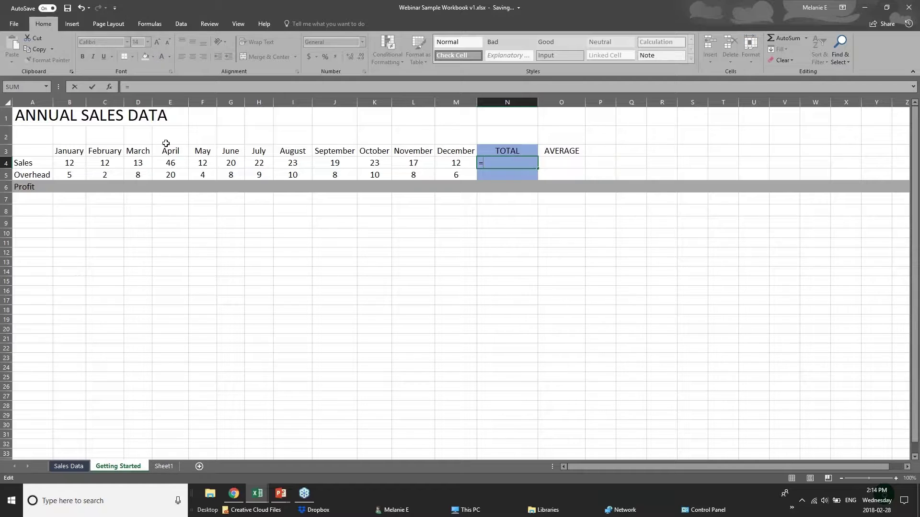
type("12=12")
key("BackSpace")
key("BackSpace")
key("BackSpace")
type("+12")
- Commit =12+12 in N4 and select the January to April sales cells B4–E4
left_click(73, 164)
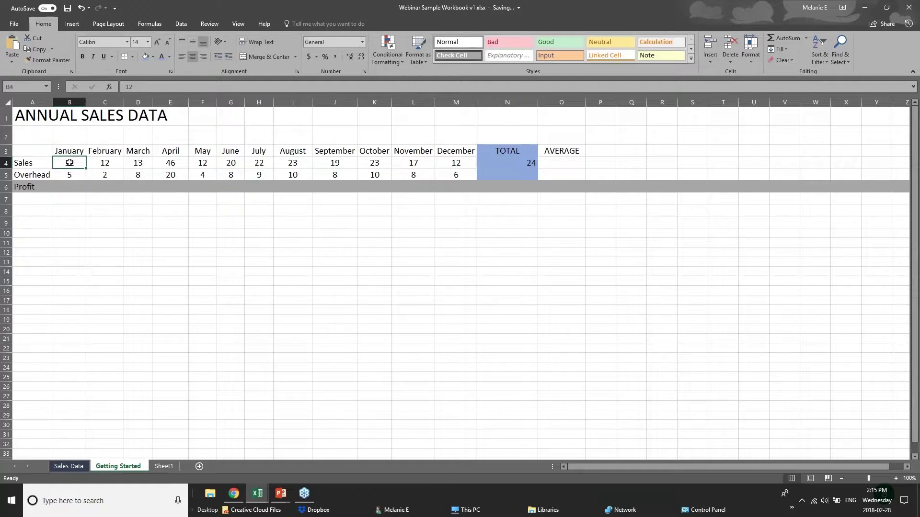
left_click(109, 164)
left_click(144, 165)
left_click(161, 164)
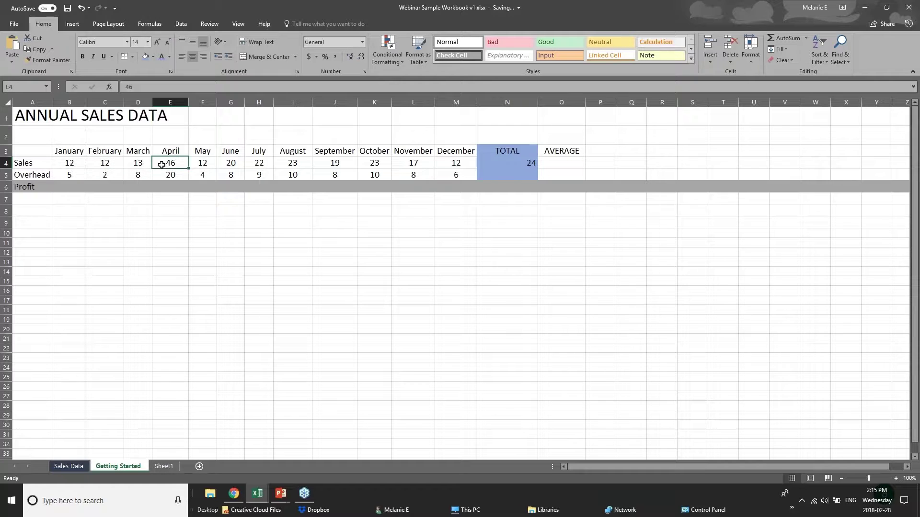
- Reopen N4 to review the formula behind the 24 total, then move below it
left_click(518, 163)
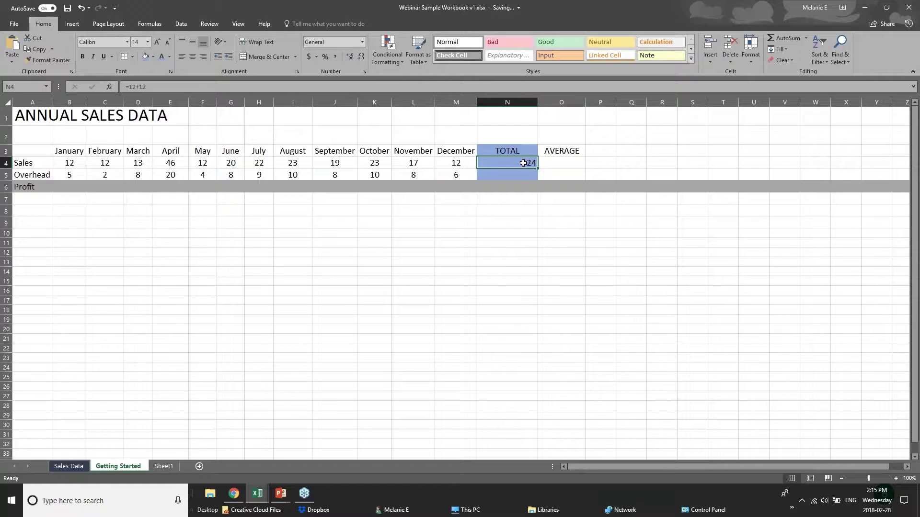
double_click(518, 163)
left_click(505, 223)
left_click(502, 166)
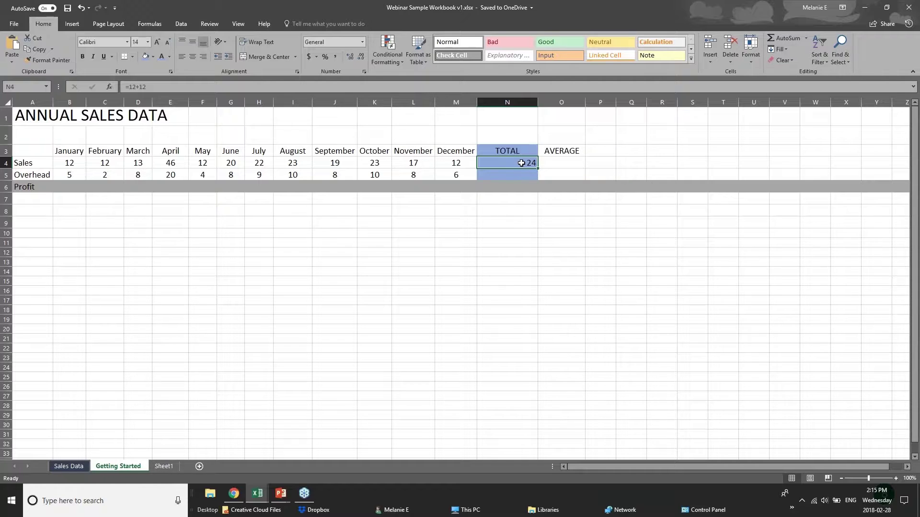
key("Down")
key("Down")
key("Down")
- Clear N4 and enter =SUM(B4:M4) over January–December sales, giving 231
left_click(527, 161)
key("Delete")
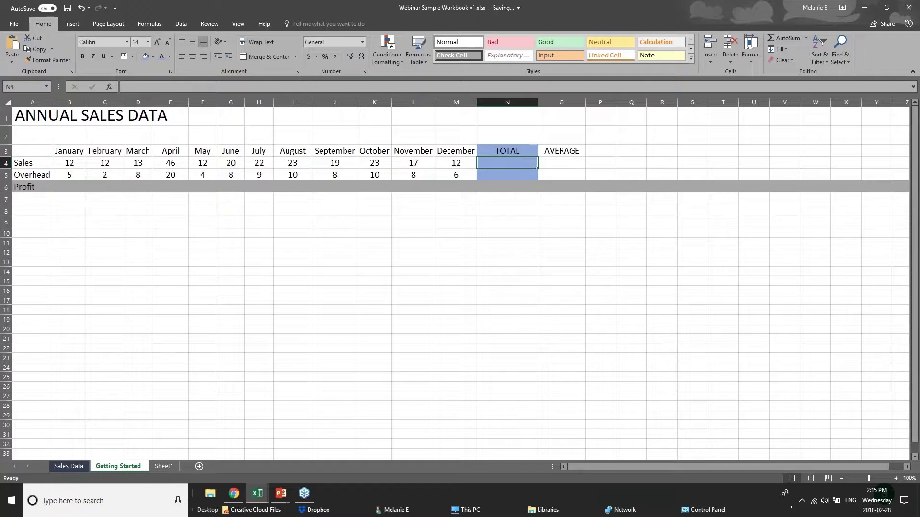
type("=su")
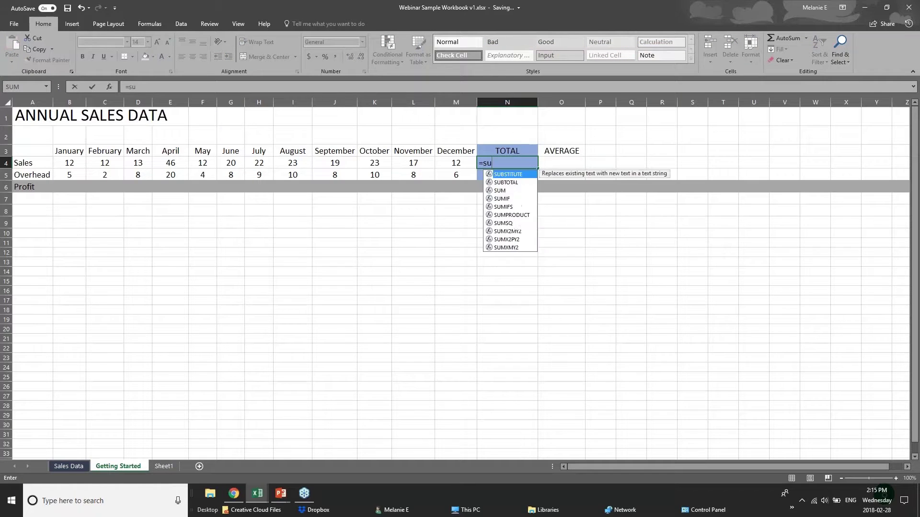
type("m(")
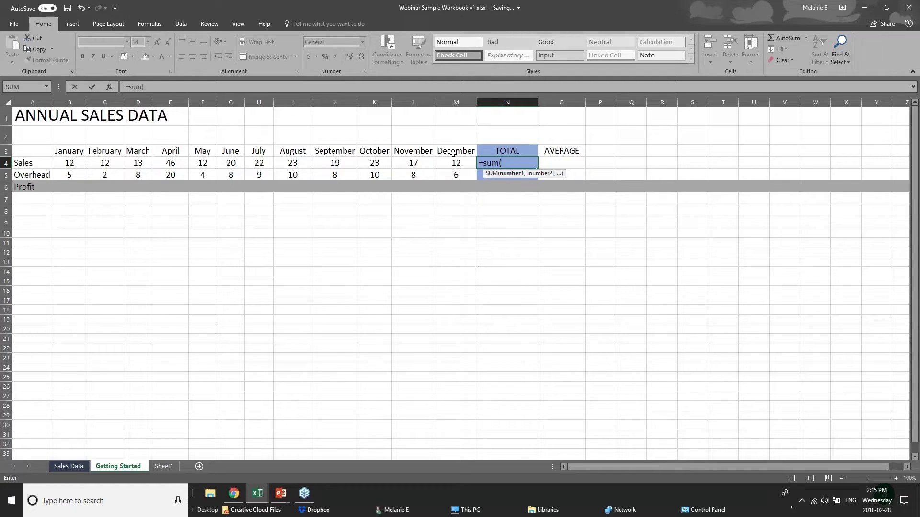
type("b4=")
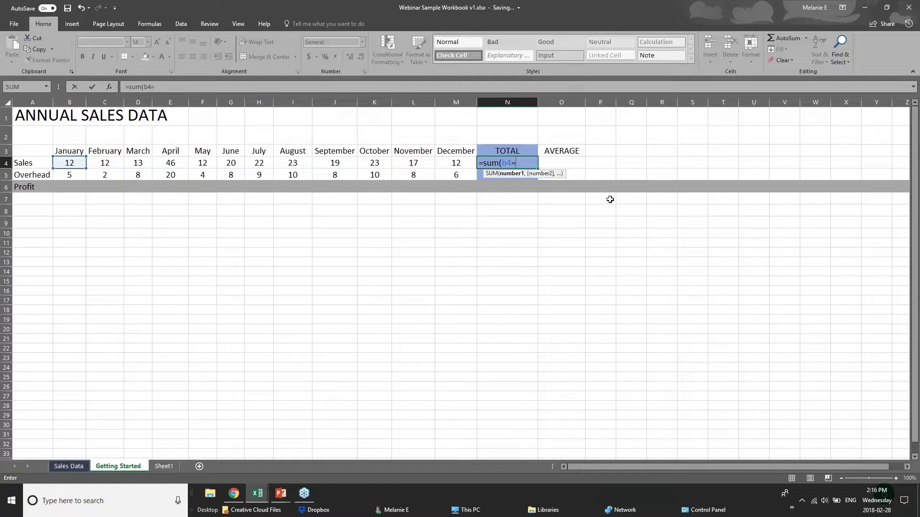
key("BackSpace")
type("+c")
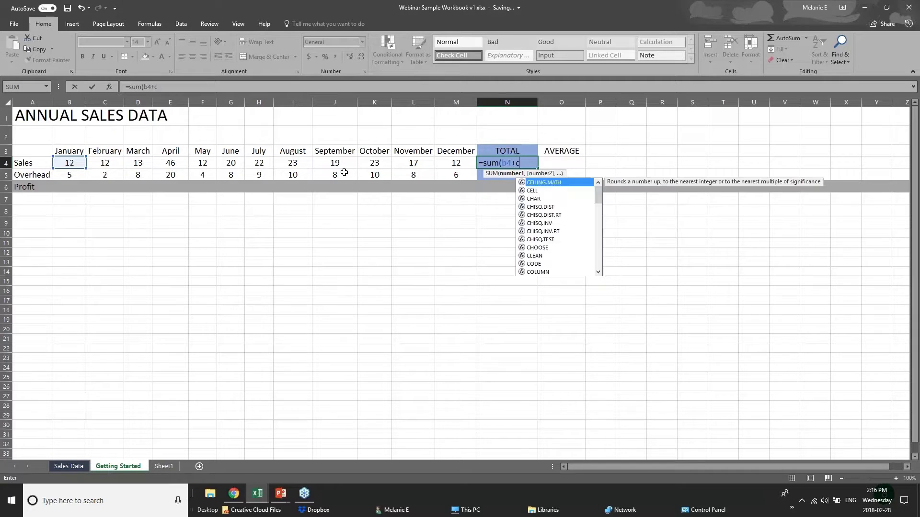
type("4+")
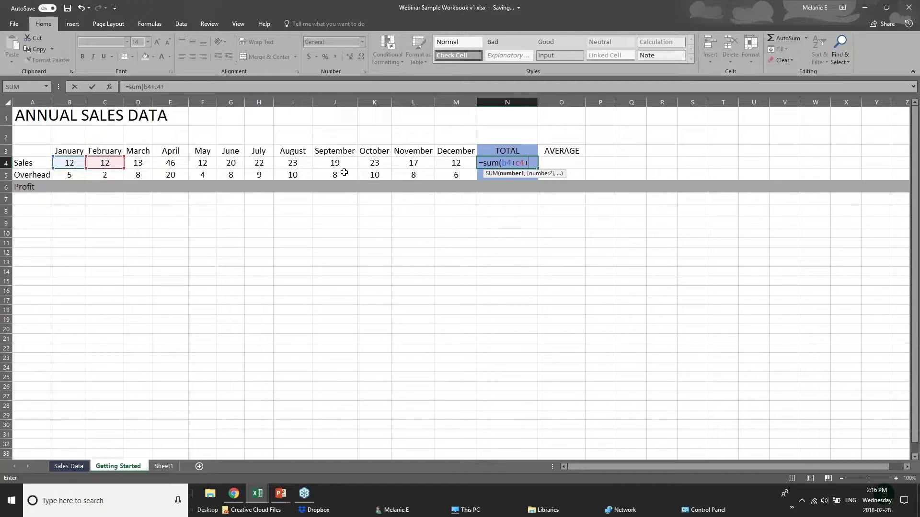
type("d")
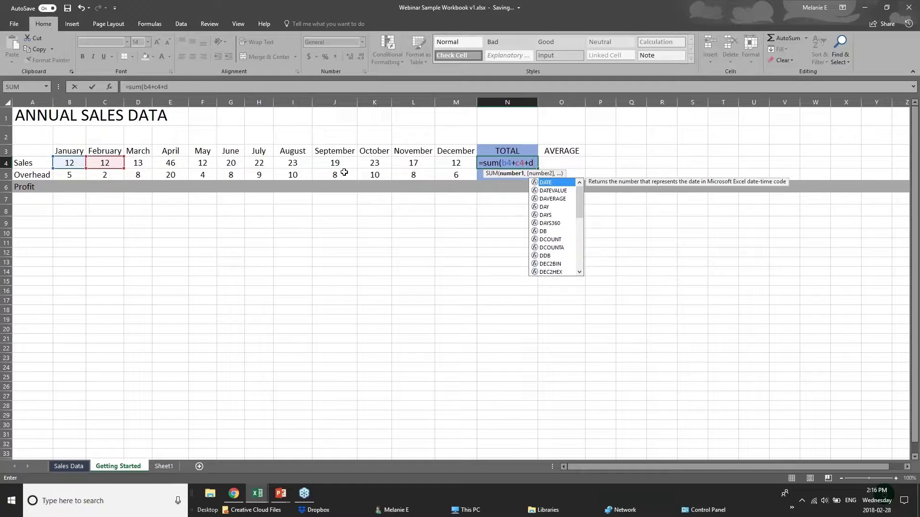
type("4")
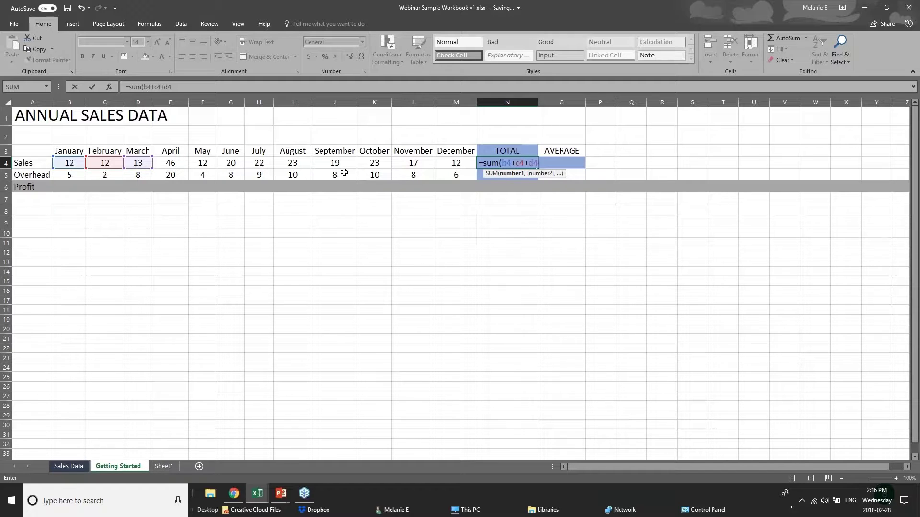
key("BackSpace")
key("BackSpace")
key("BackSpace")
key("BackSpace")
key("BackSpace")
key("BackSpace")
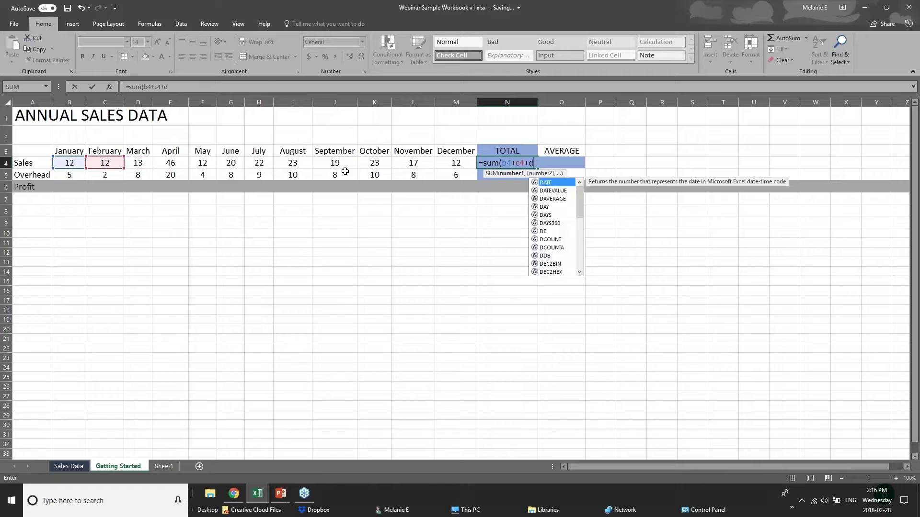
key("BackSpace")
key("BackSpace")
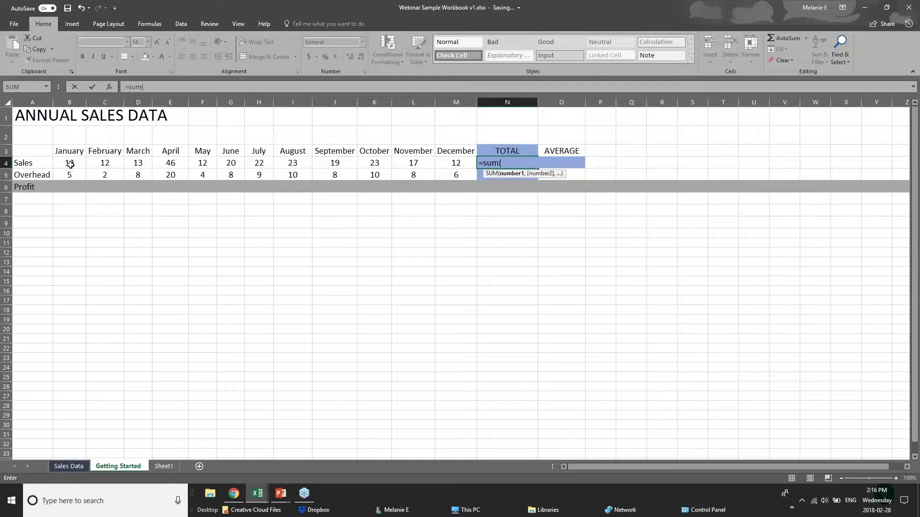
left_click_drag(70, 165, 444, 164)
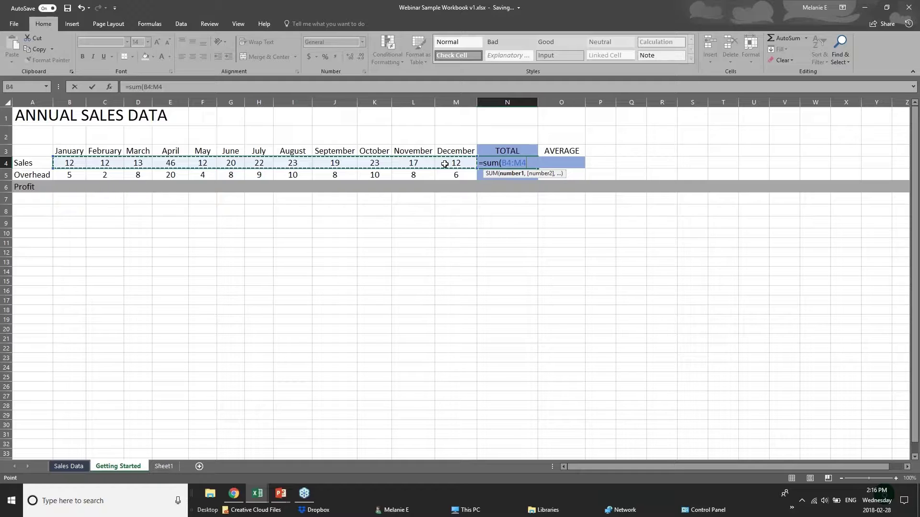
key("Return")
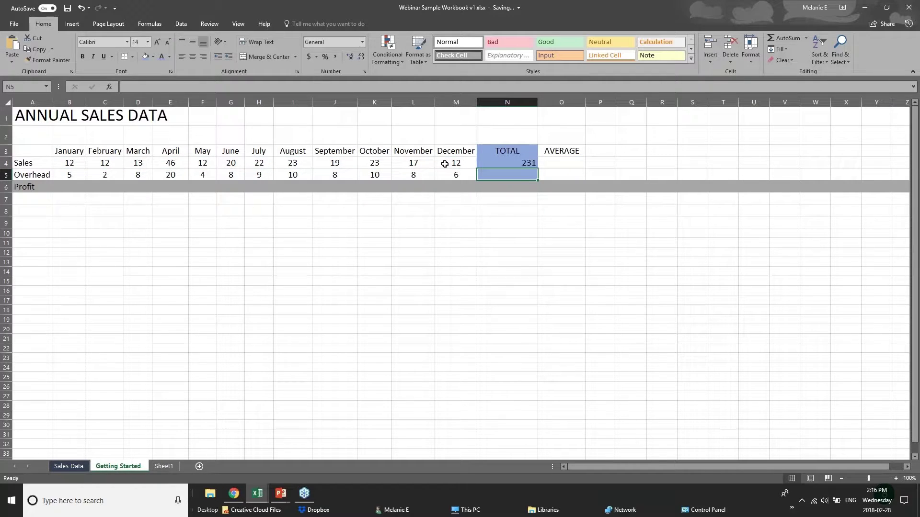
left_click(506, 165)
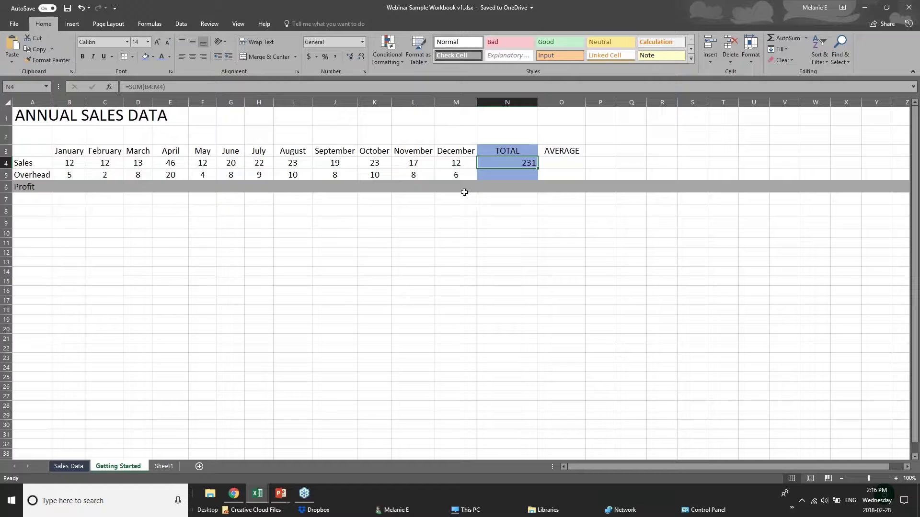
key("Delete")
double_click(778, 38)
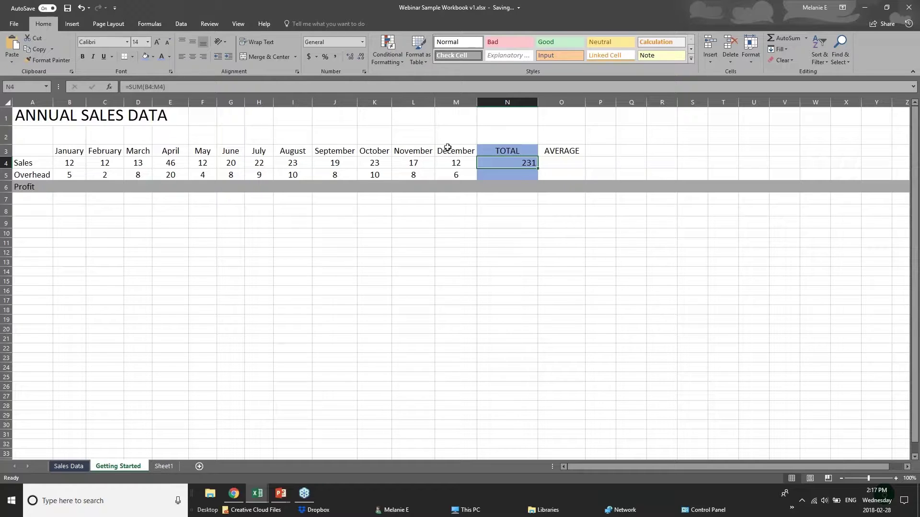
left_click(63, 164)
left_click_drag(64, 163, 482, 164)
left_click(483, 164)
- Enter =AVERAGE(B5:M5) in N5 for the twelve monthly Overhead figures
key("Return")
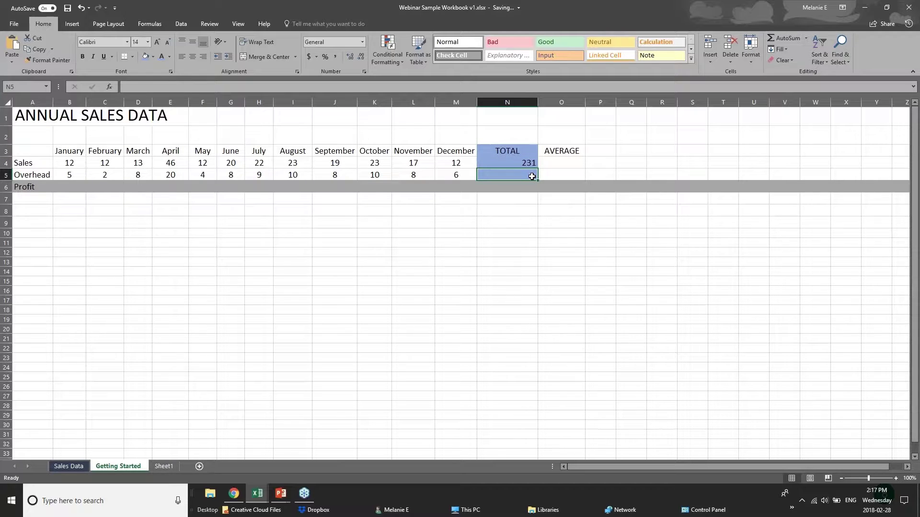
left_click(789, 38)
key("Delete")
left_click(807, 39)
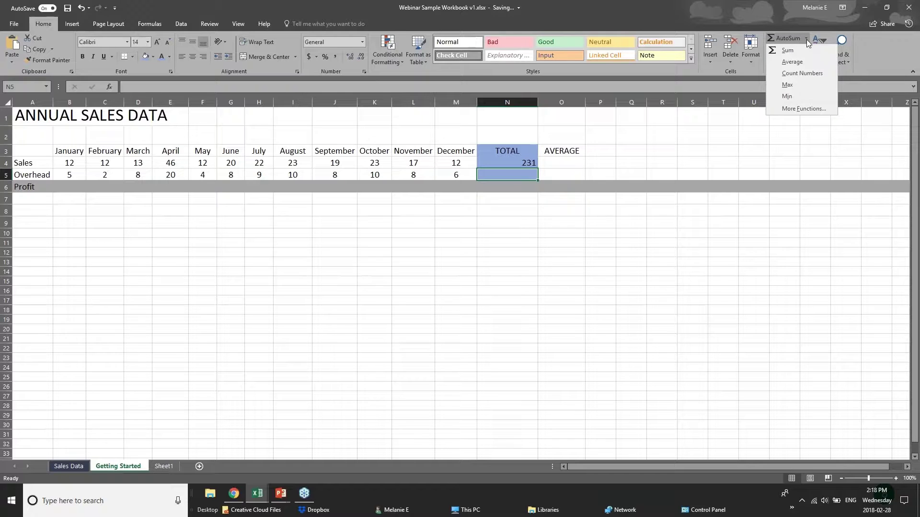
left_click(786, 62)
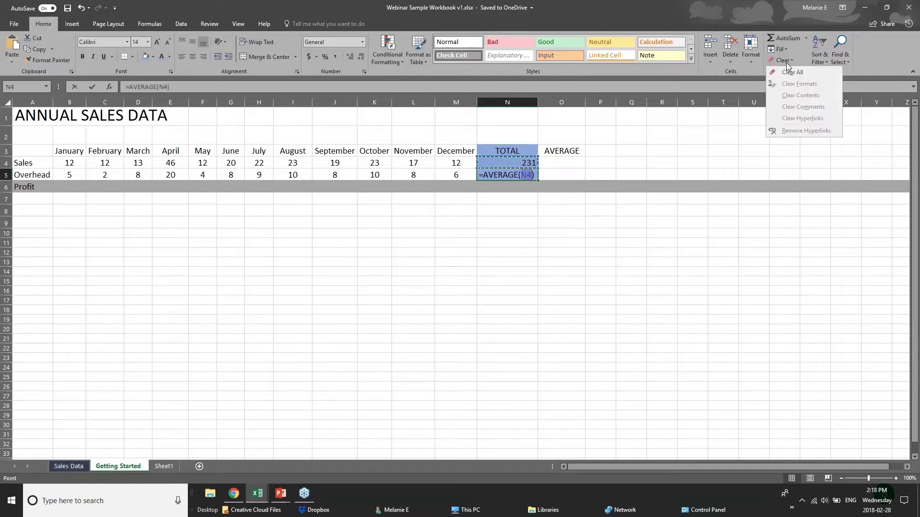
left_click(521, 176)
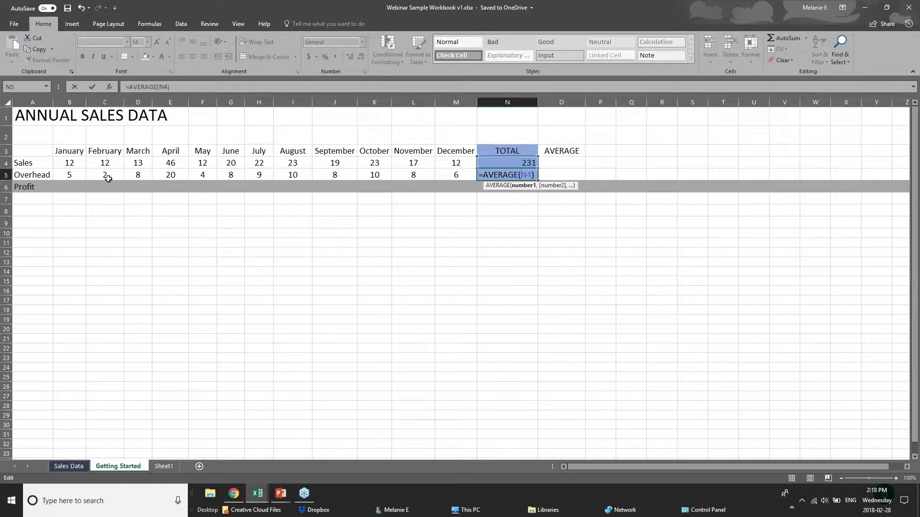
left_click(82, 174)
left_click_drag(81, 174, 460, 174)
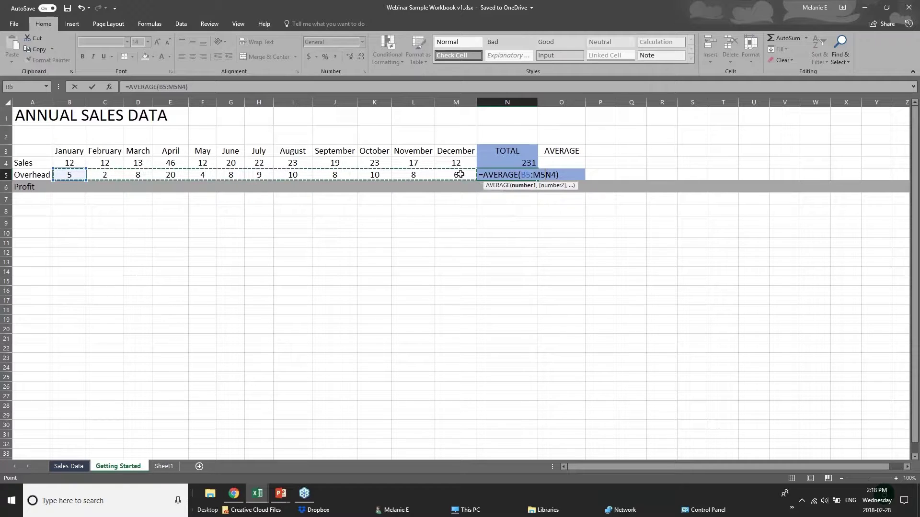
left_click(520, 185)
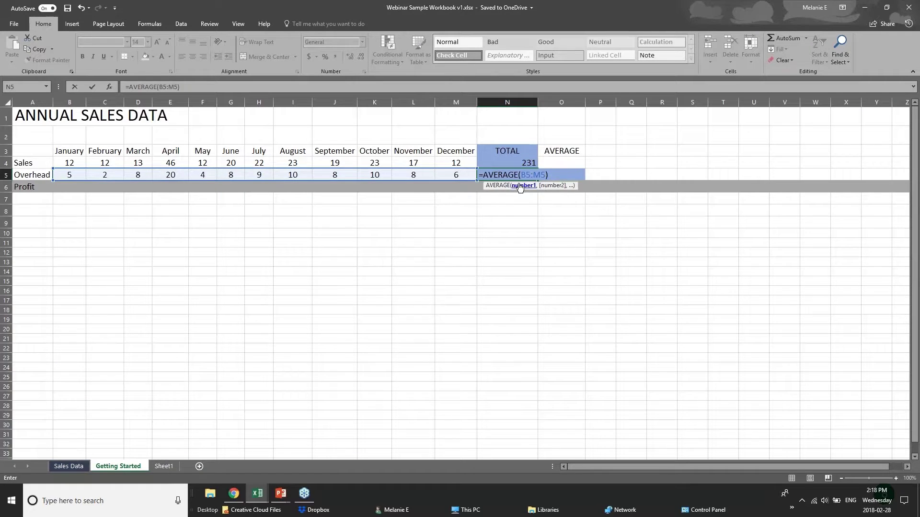
key("Return")
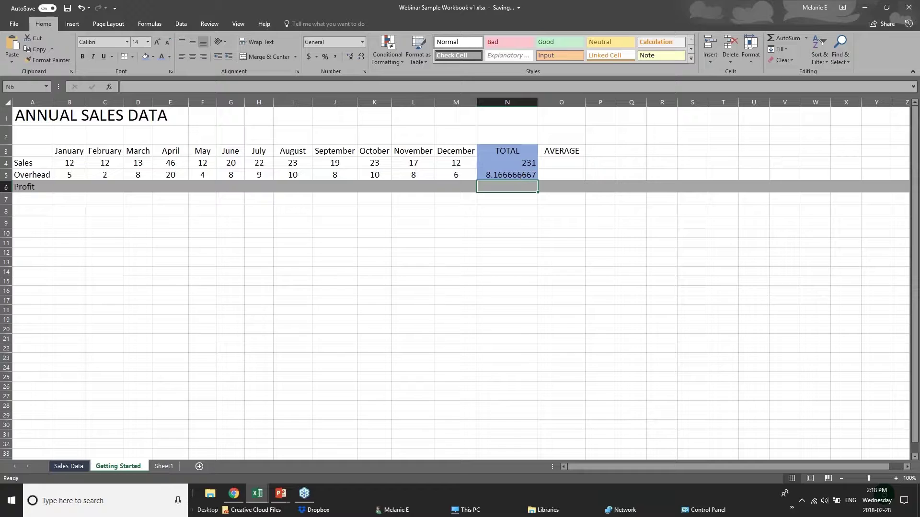
- Verify the average by selecting B5:M5 and N5, then select B4
key("Up")
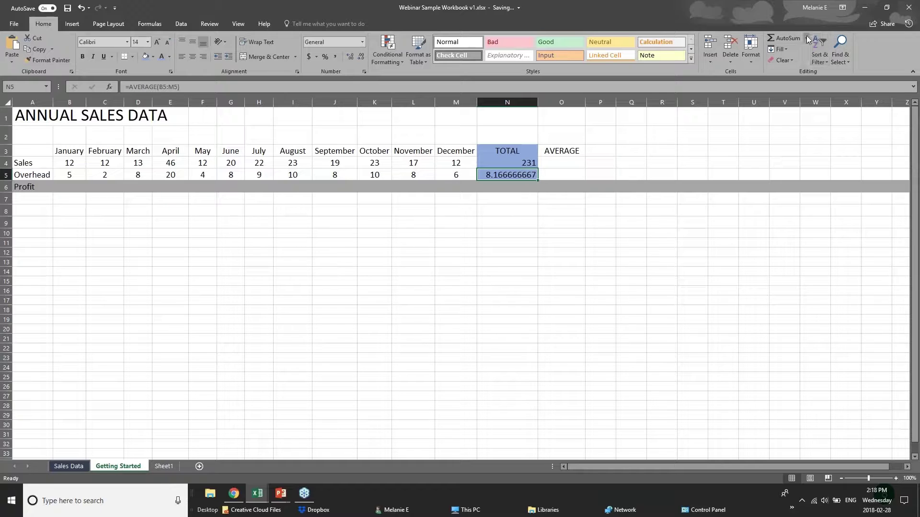
left_click_drag(76, 175, 448, 174)
left_click(493, 176)
left_click(64, 166)
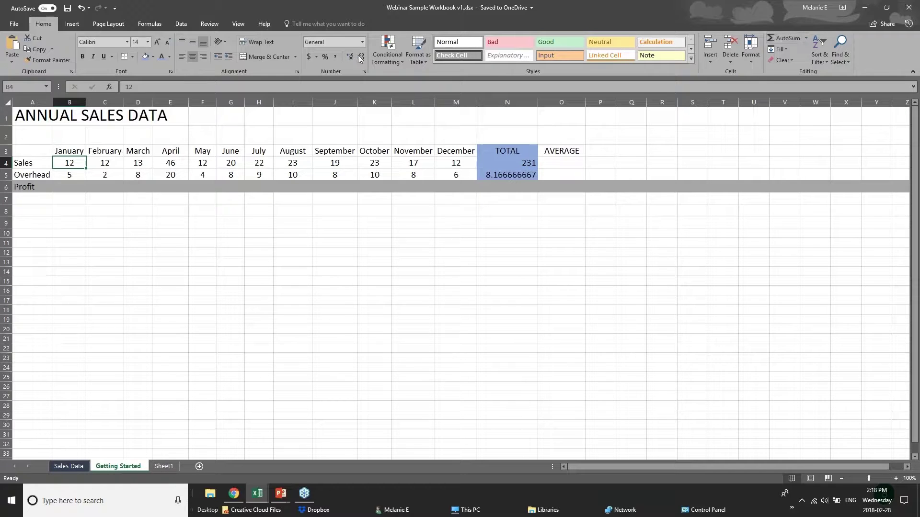
- On the Formulas tab, insert an AutoSum SUM in B4, undo it, and select B7
left_click(156, 24)
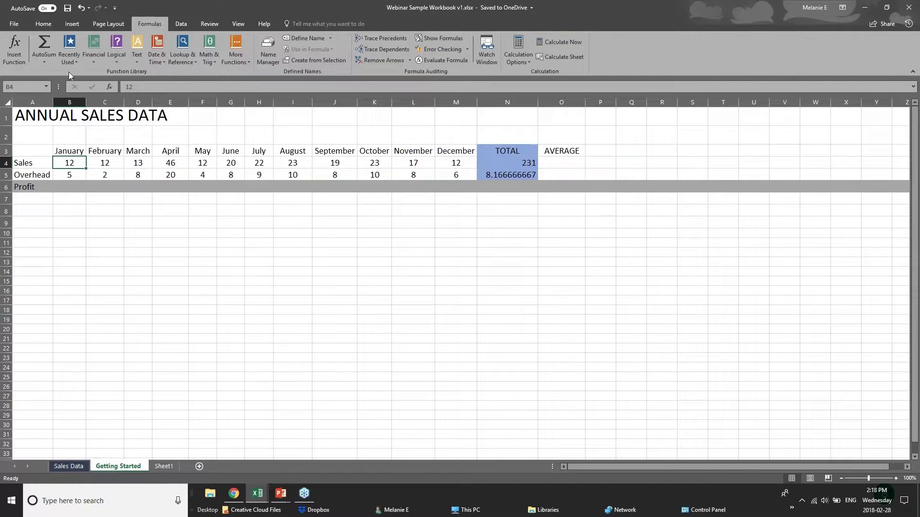
left_click(50, 63)
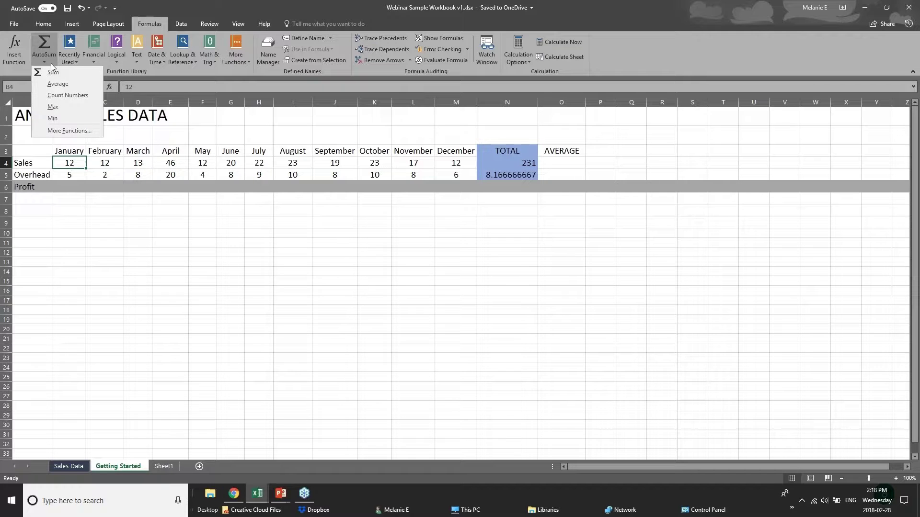
left_click(47, 42)
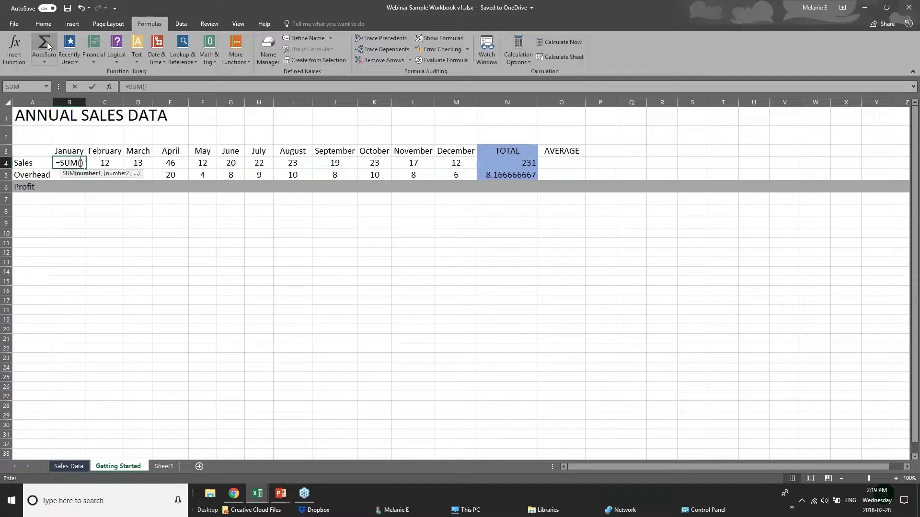
key("ctrl+z")
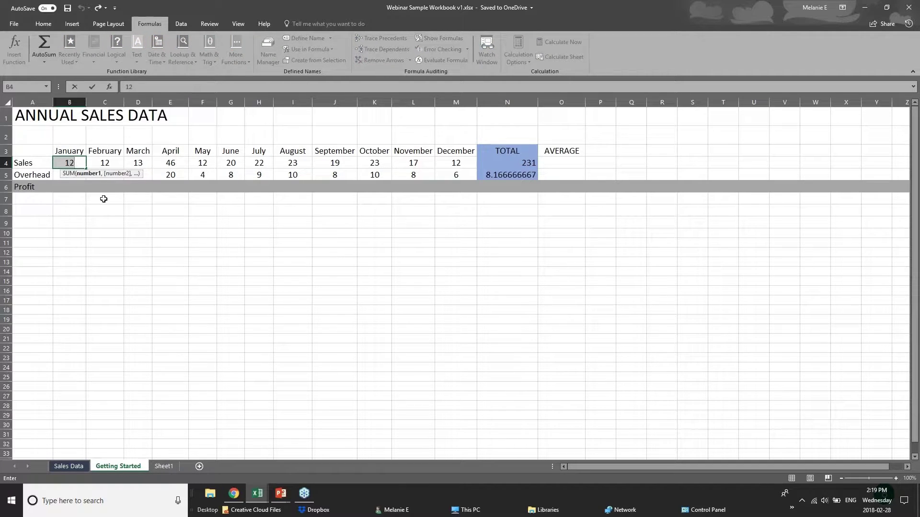
left_click(156, 254)
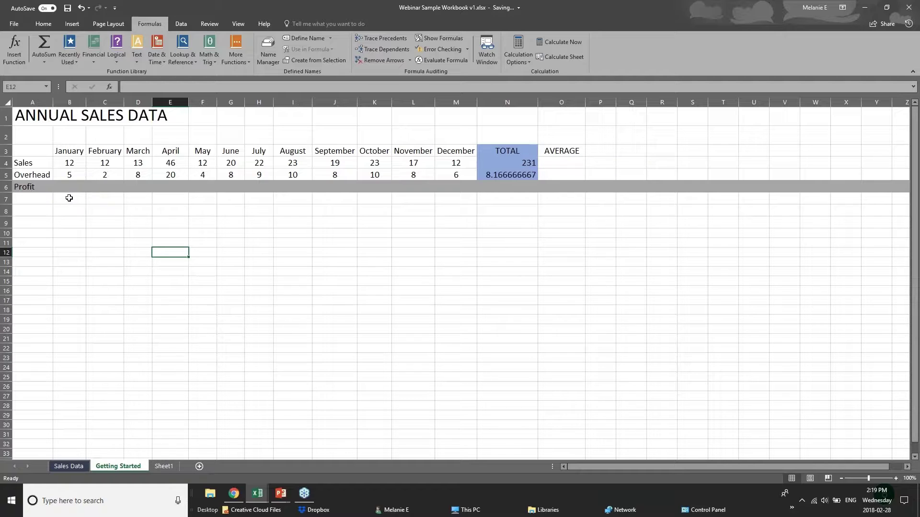
left_click(78, 199)
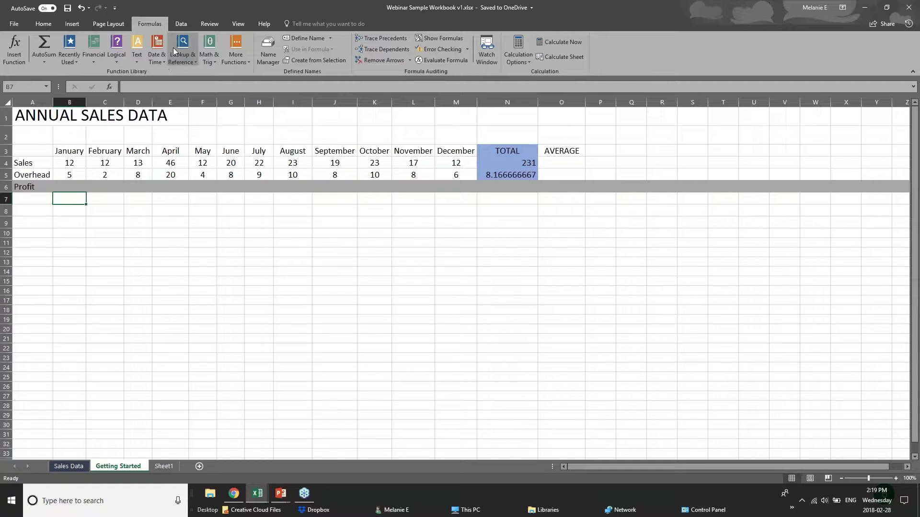
- Browse the Recently Used, Logical, Text, Math & Trig, Lookup and Date & Time function lists
left_click(68, 64)
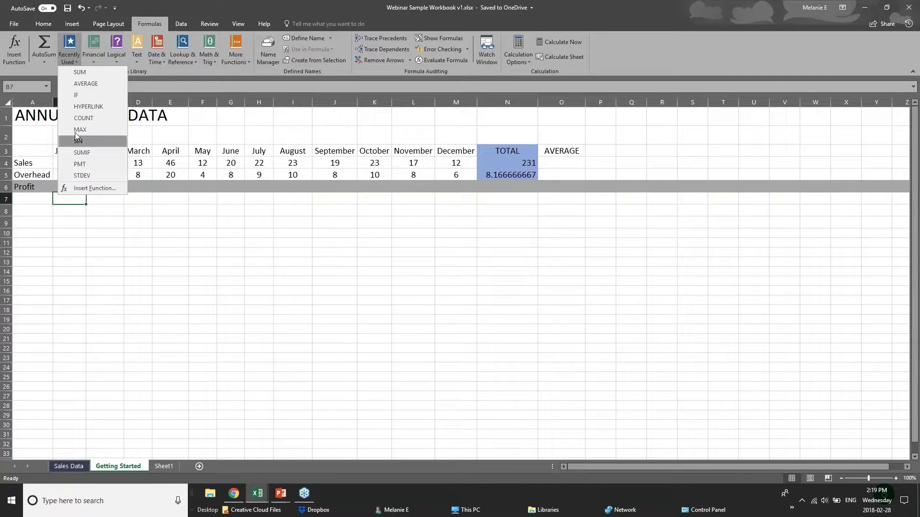
left_click(139, 63)
left_click(116, 61)
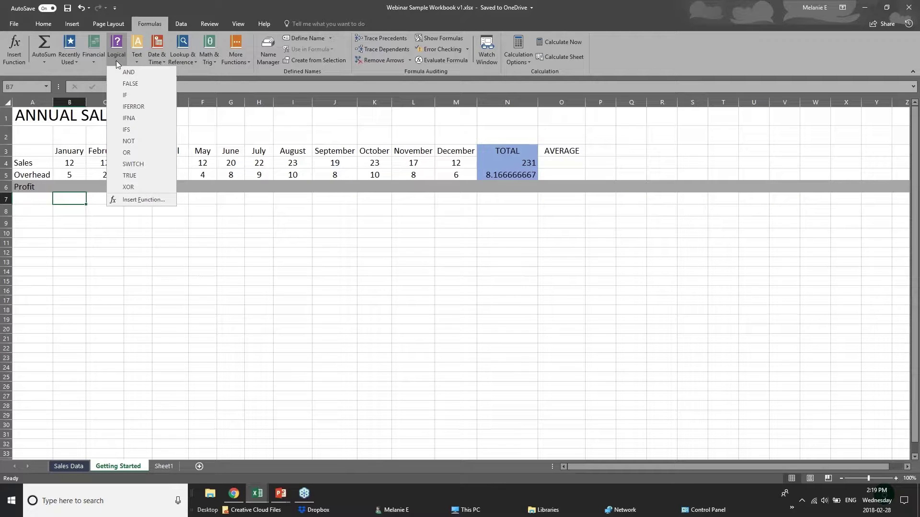
left_click(180, 70)
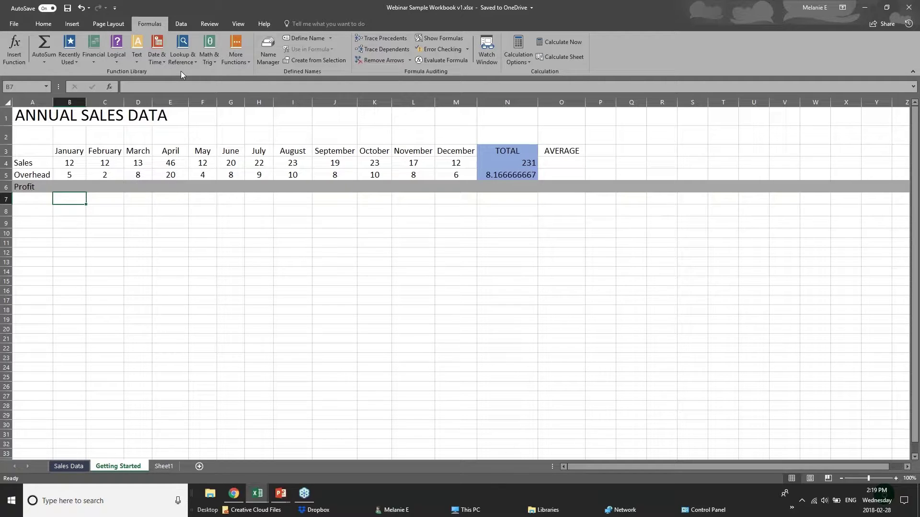
left_click(138, 63)
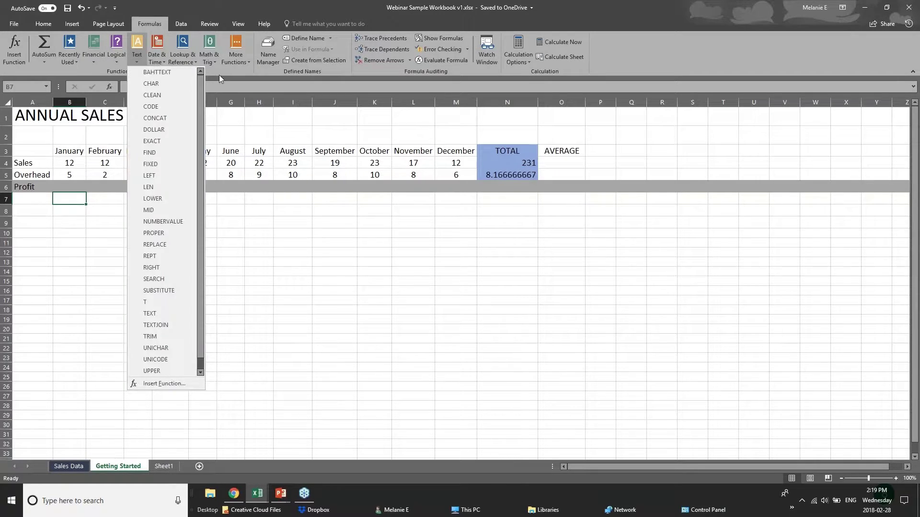
left_click(216, 71)
left_click(211, 63)
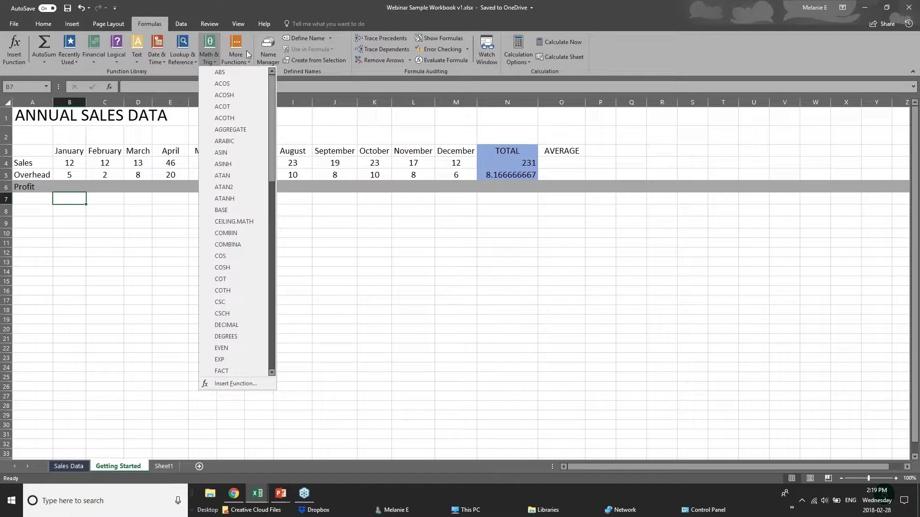
left_click(180, 63)
left_click(179, 65)
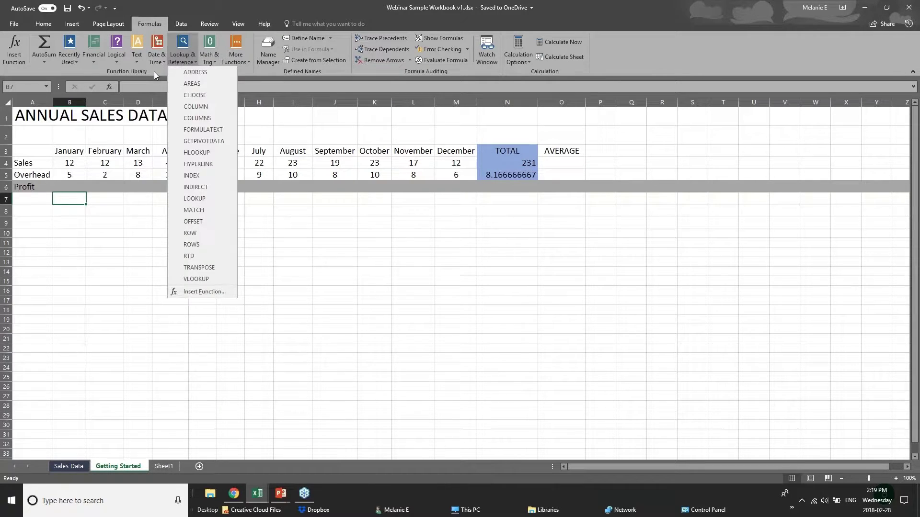
left_click(155, 62)
left_click(155, 63)
left_click(222, 70)
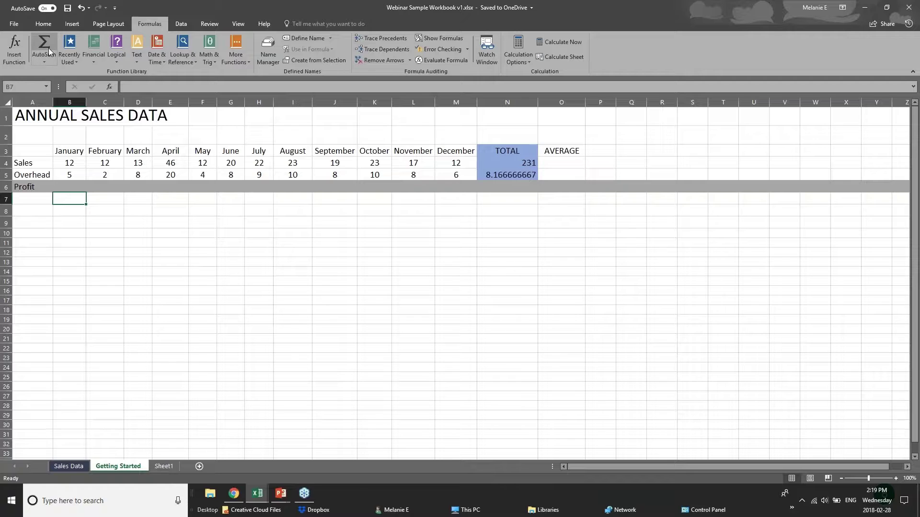
- Check the AutoSum function list again and select January's Profit cell B6
left_click(44, 62)
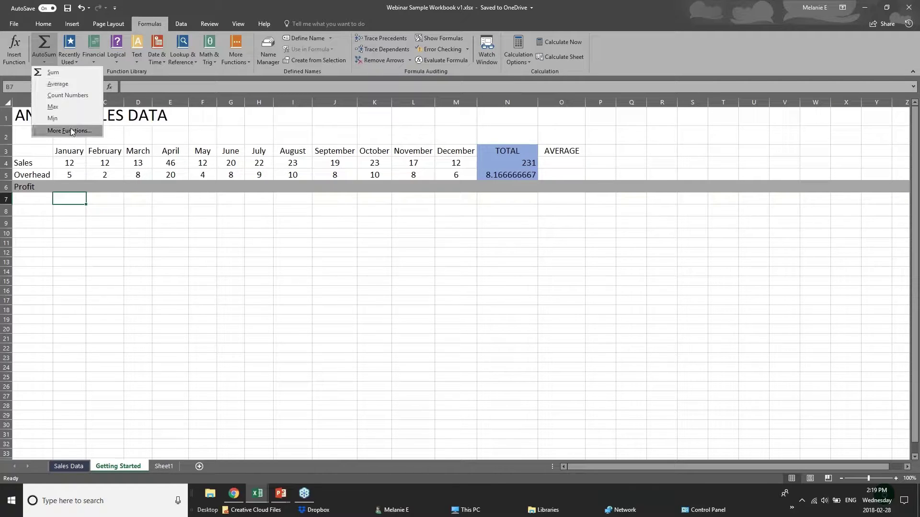
left_click(79, 195)
left_click(76, 187)
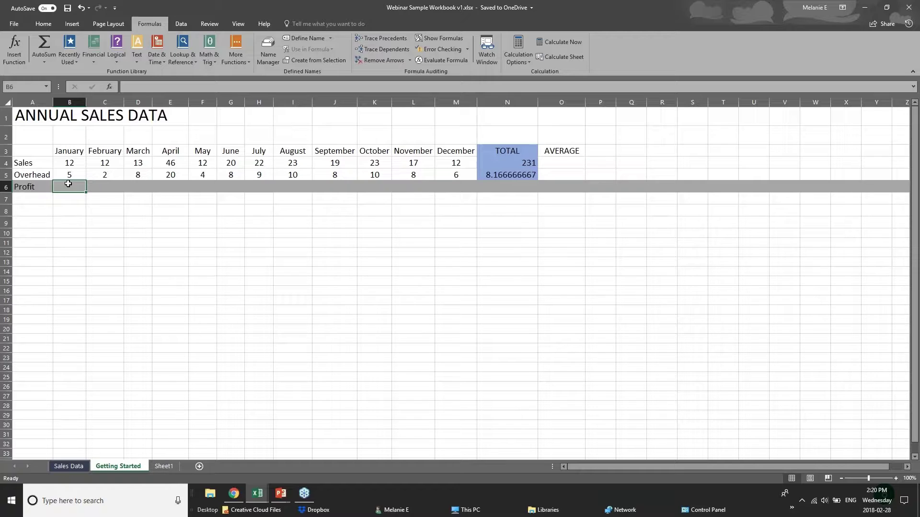
- Enter =B4-B5 in B6 so January's Profit shows 7
left_click(71, 168)
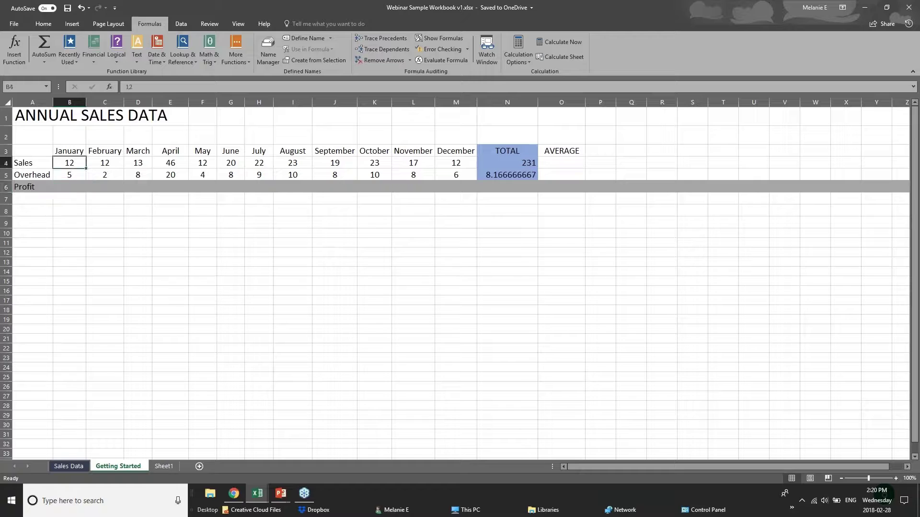
left_click(70, 174)
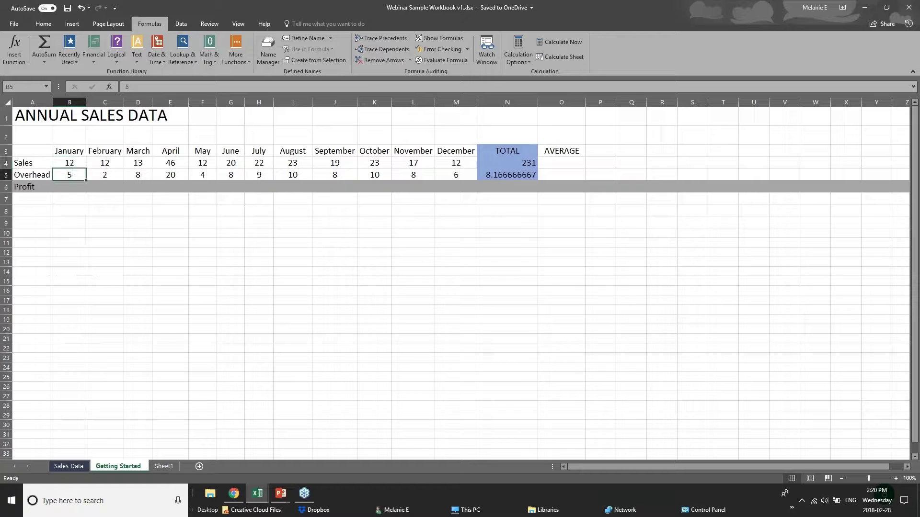
left_click(71, 187)
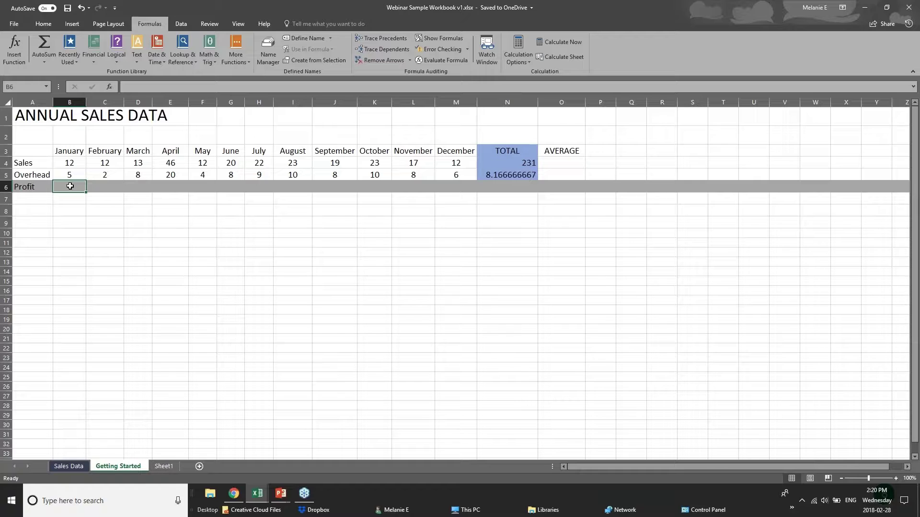
type("=")
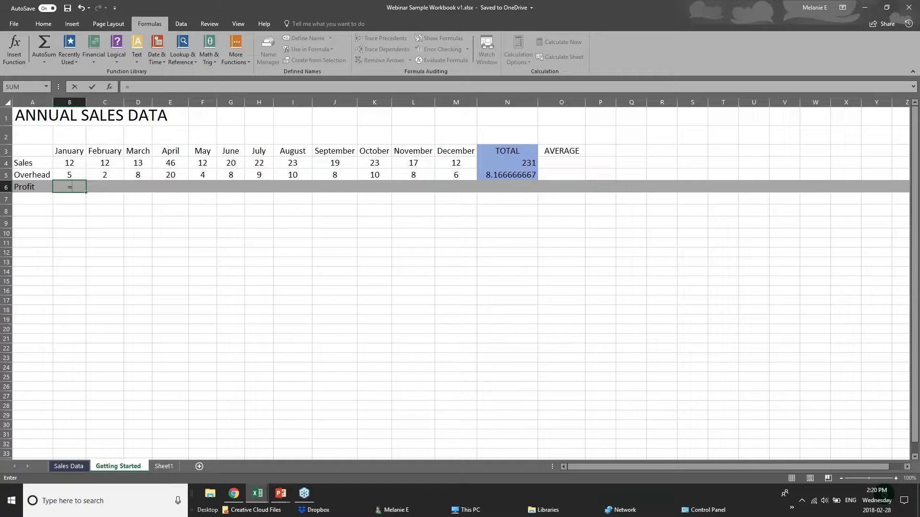
type("sub")
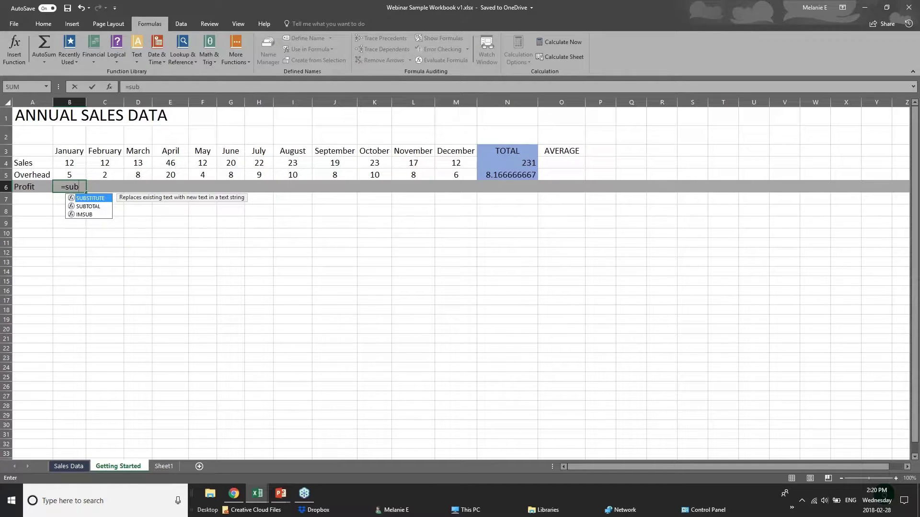
key("BackSpace")
key("BackSpace")
type("ub")
key("BackSpace")
key("BackSpace")
key("BackSpace")
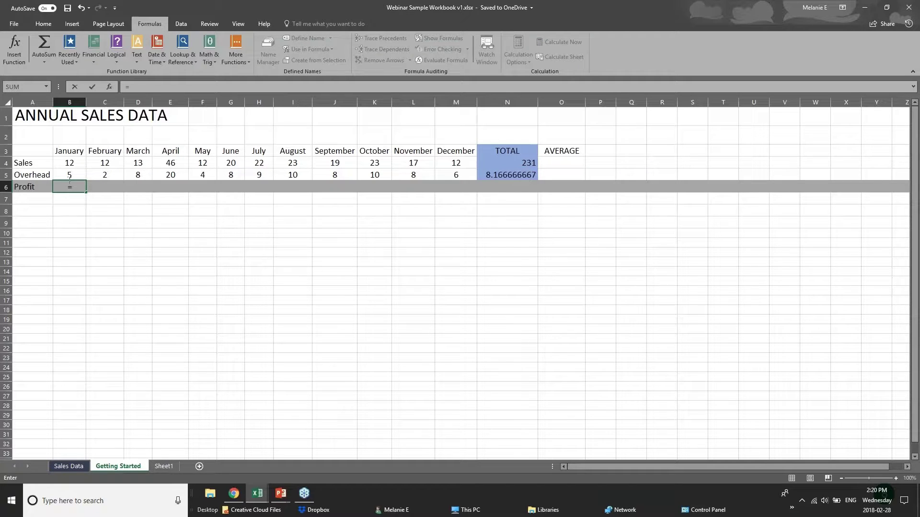
left_click(75, 162)
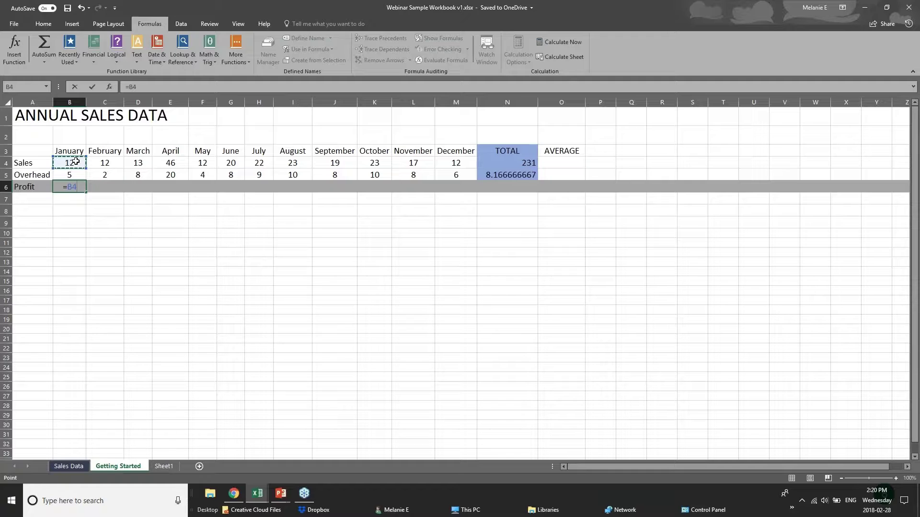
type("-")
left_click(78, 175)
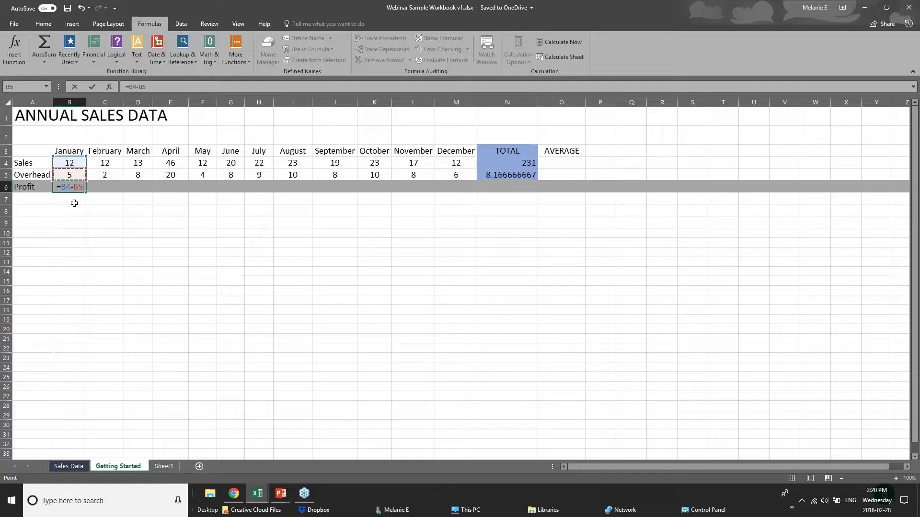
key("Return")
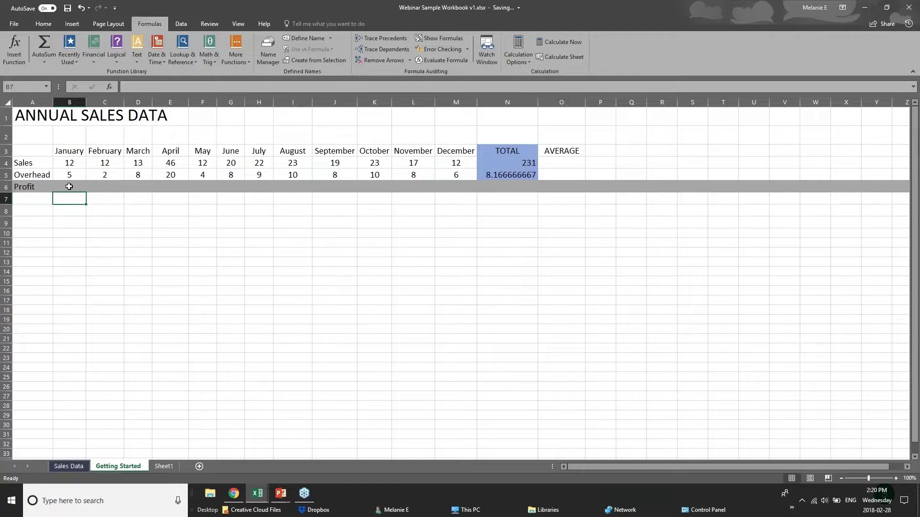
left_click(68, 187)
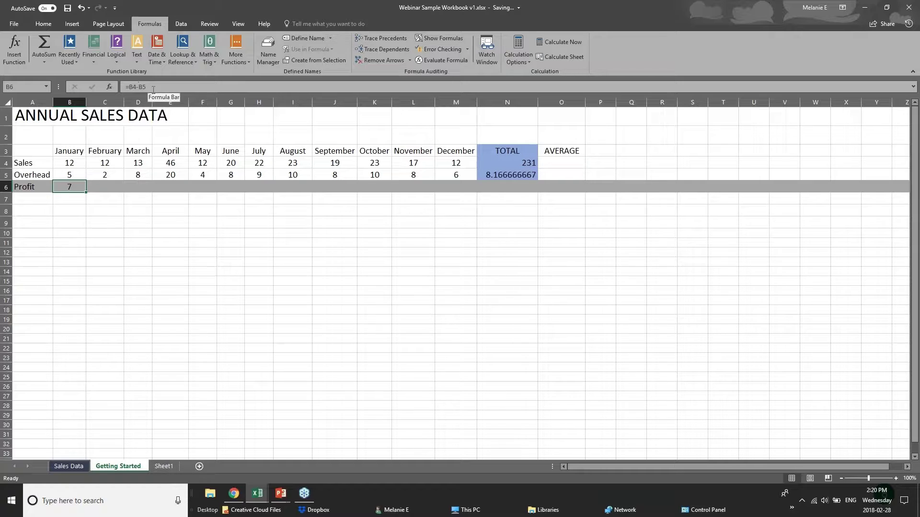
- Copy January's profit formula from B6 and paste it as a formula into C6
left_click(114, 182)
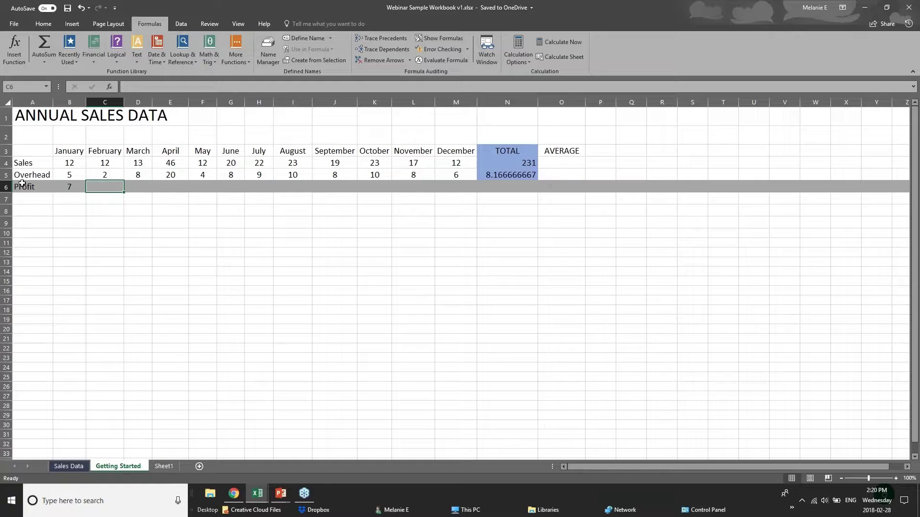
left_click(61, 187)
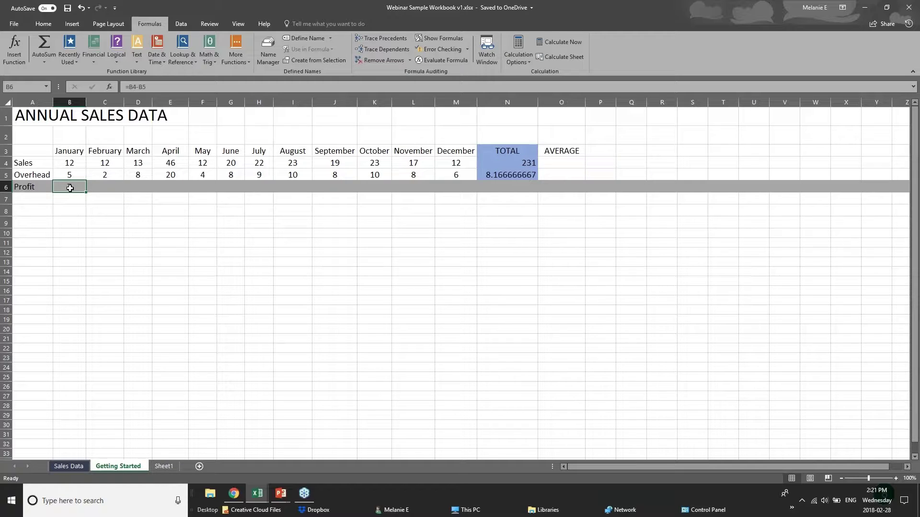
right_click(70, 188)
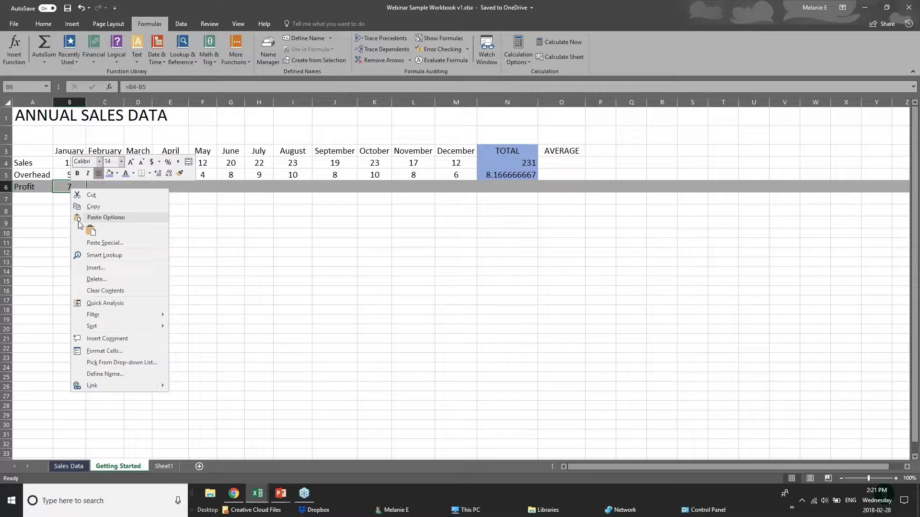
left_click(93, 207)
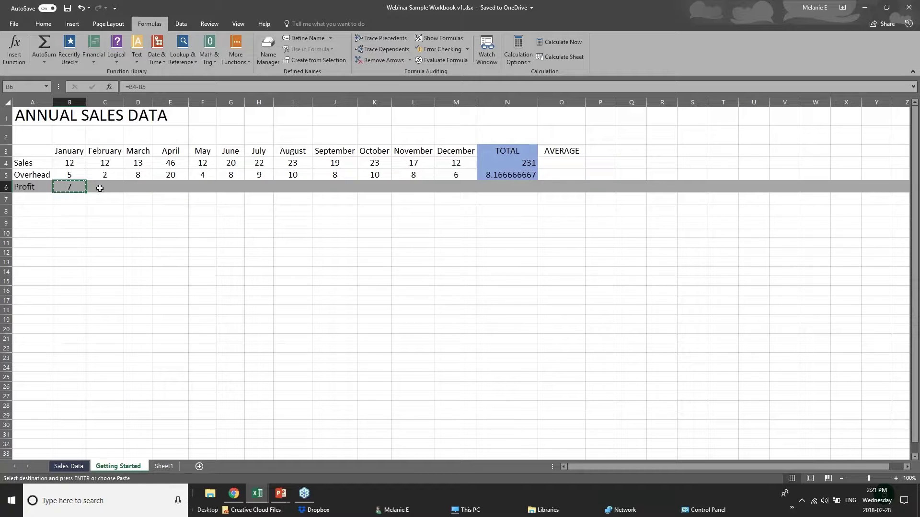
left_click(102, 188)
right_click(102, 189)
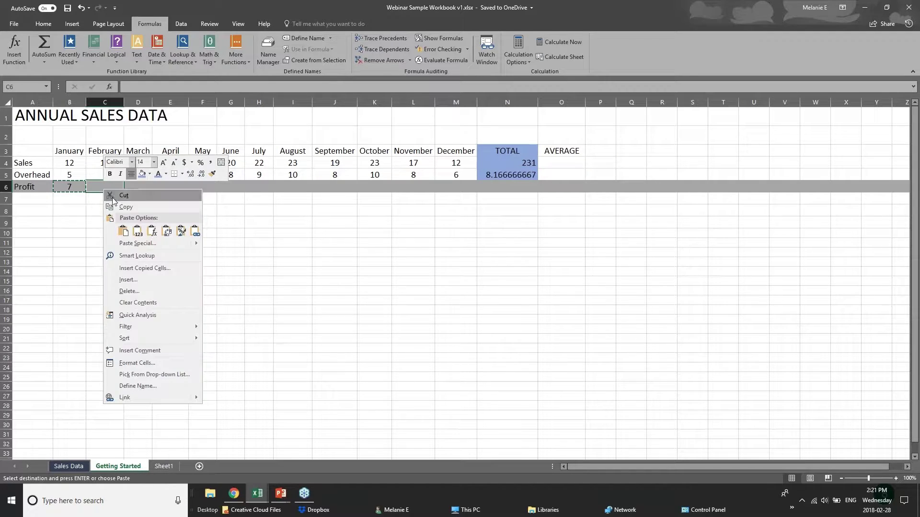
left_click(136, 232)
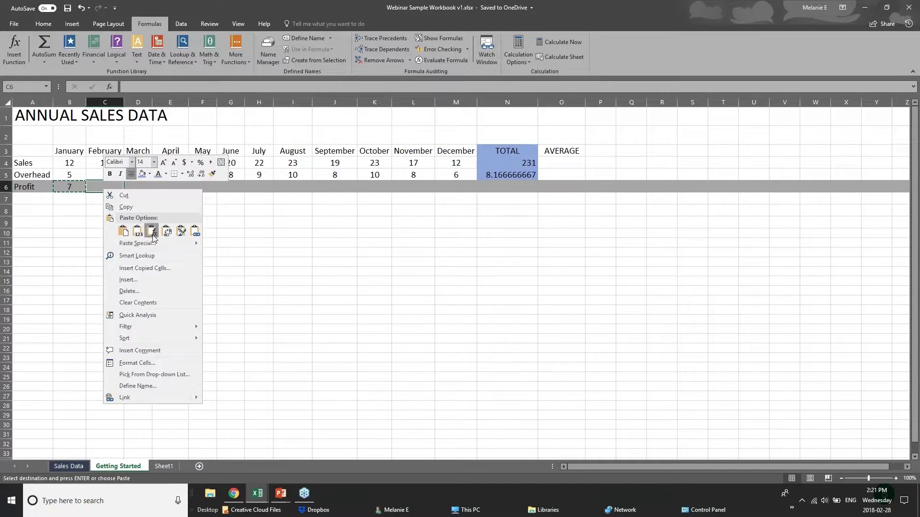
left_click(152, 233)
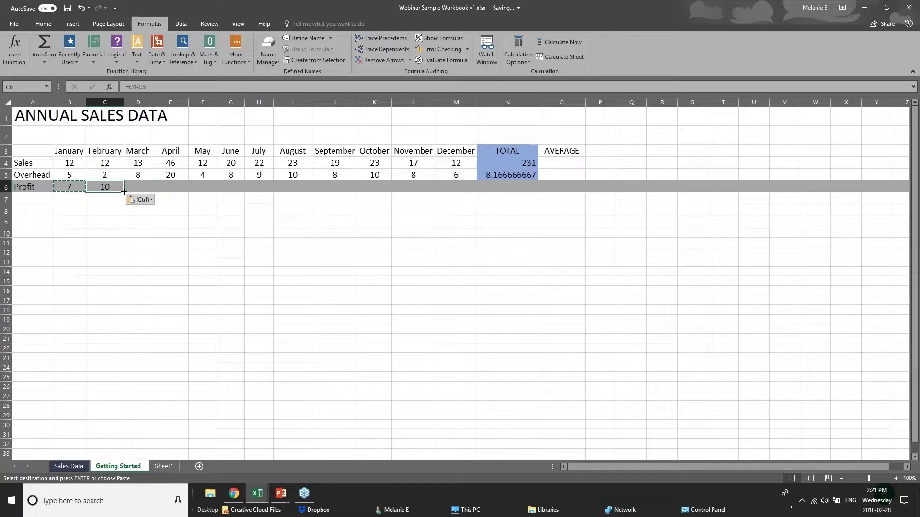
- Fill the profit formula from C6 across to December in M6
left_click_drag(124, 192, 461, 193)
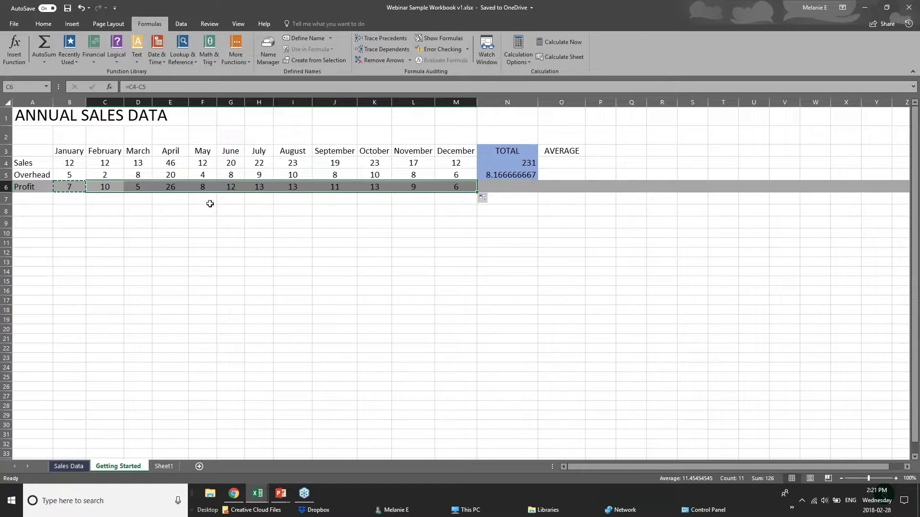
left_click(58, 161)
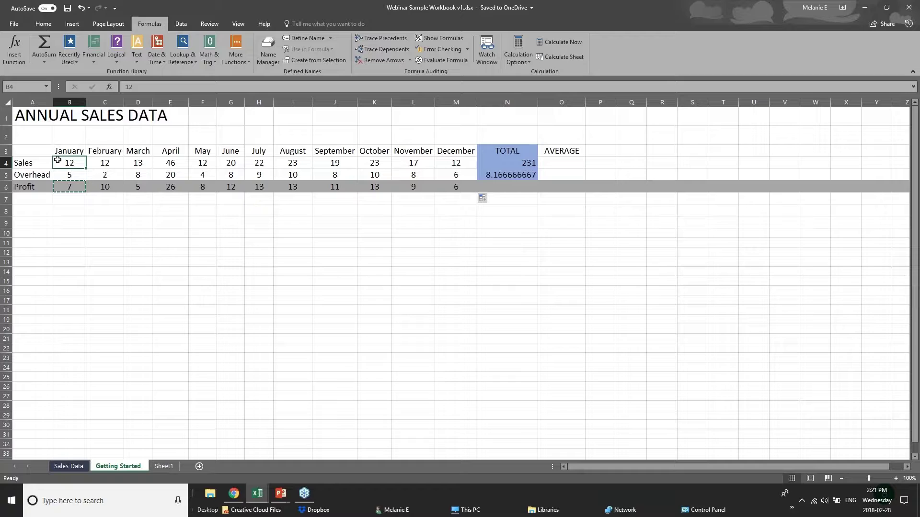
left_click(79, 197)
left_click(525, 187)
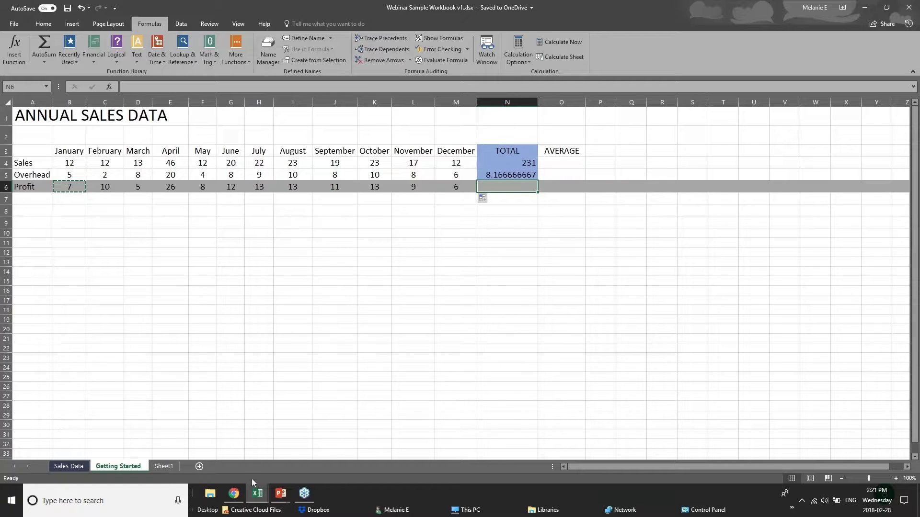
- Advance the PowerPoint slide to Formatting Worksheets, then return to the Webinar Sample Workbook
left_click(281, 494)
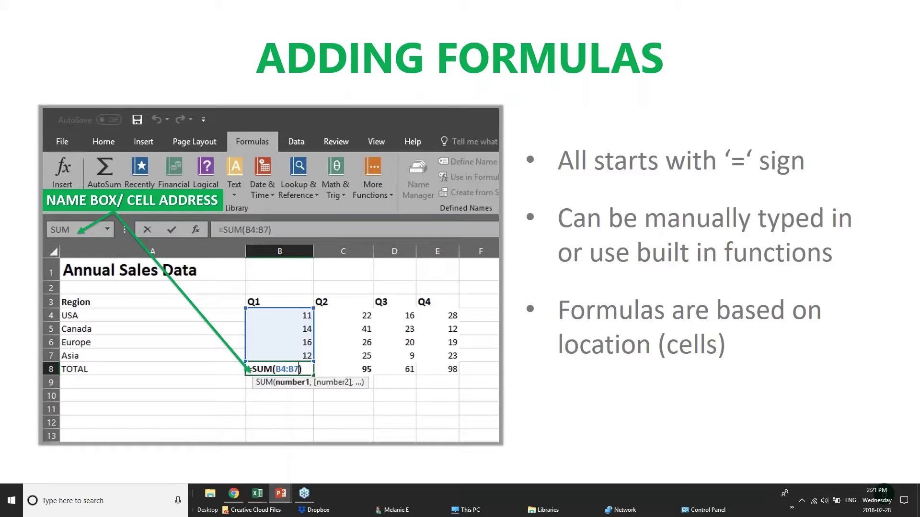
key("Right")
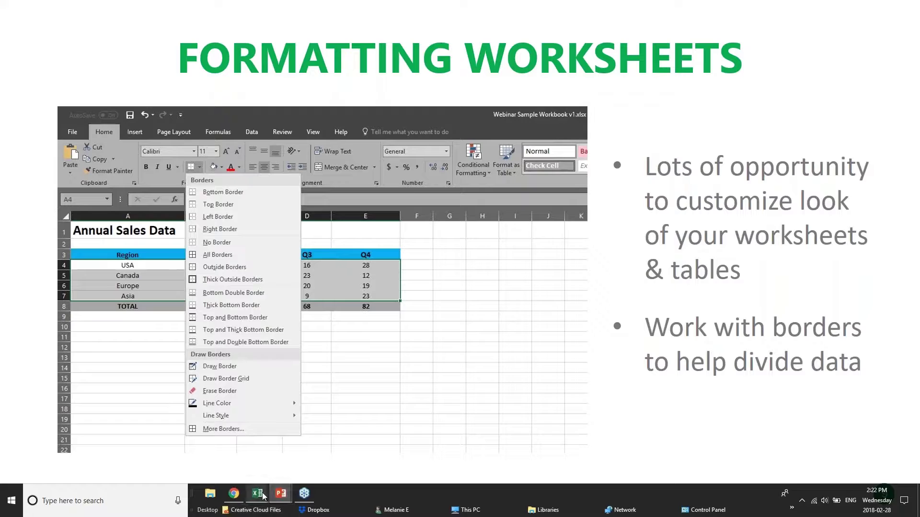
mouse_move(258, 494)
left_click(355, 442)
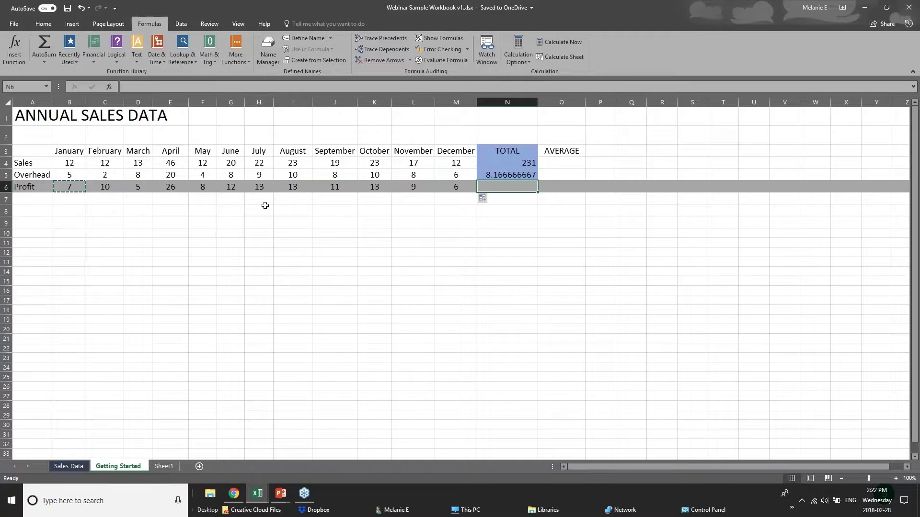
- Switch to the pivotTables.xlsx workbook and scroll through its Creating sheet records
left_click(266, 222)
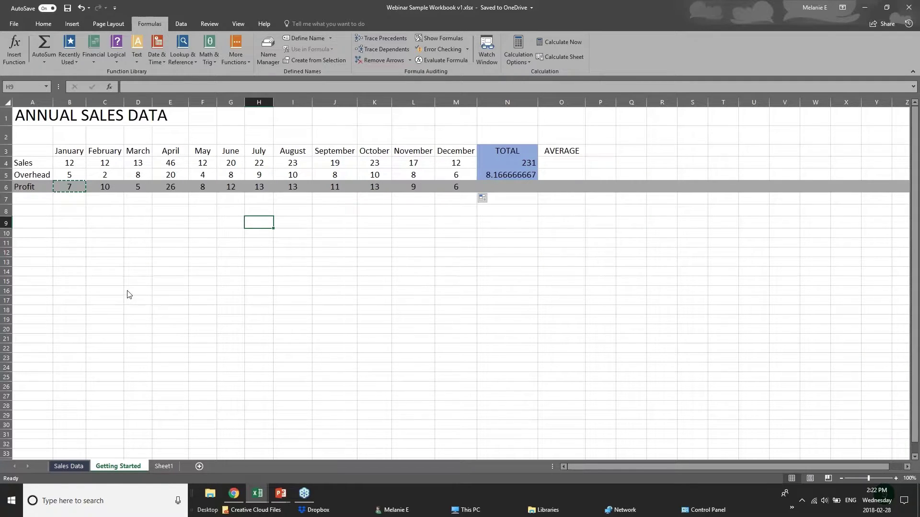
left_click(69, 466)
left_click(257, 493)
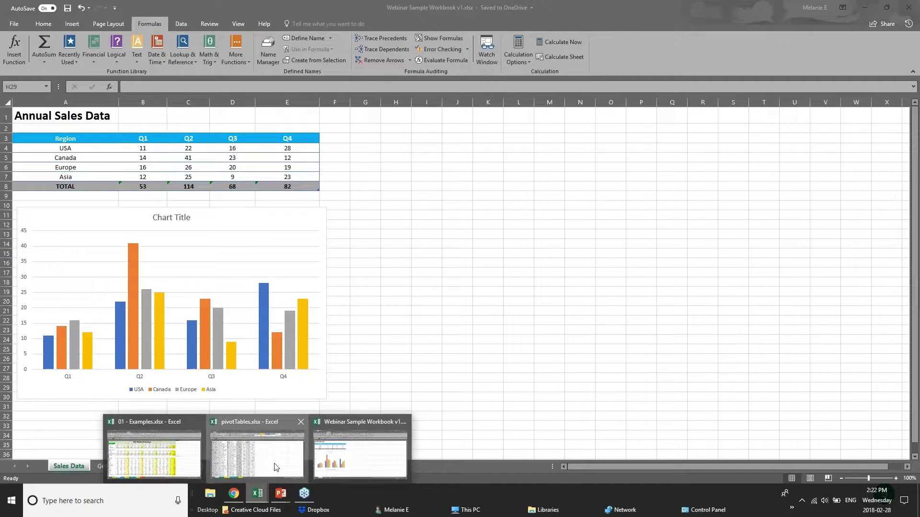
left_click(275, 467)
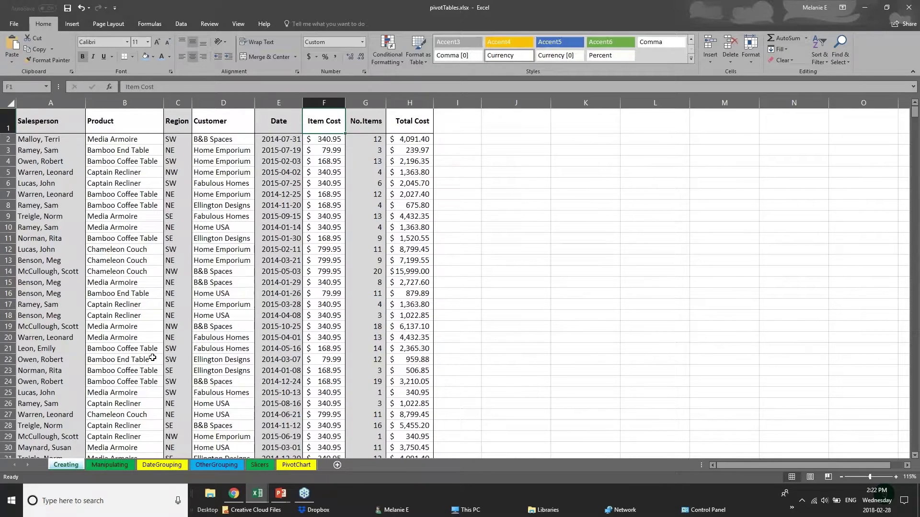
scroll(152, 358, "down", 1)
scroll(152, 358, "down", 20)
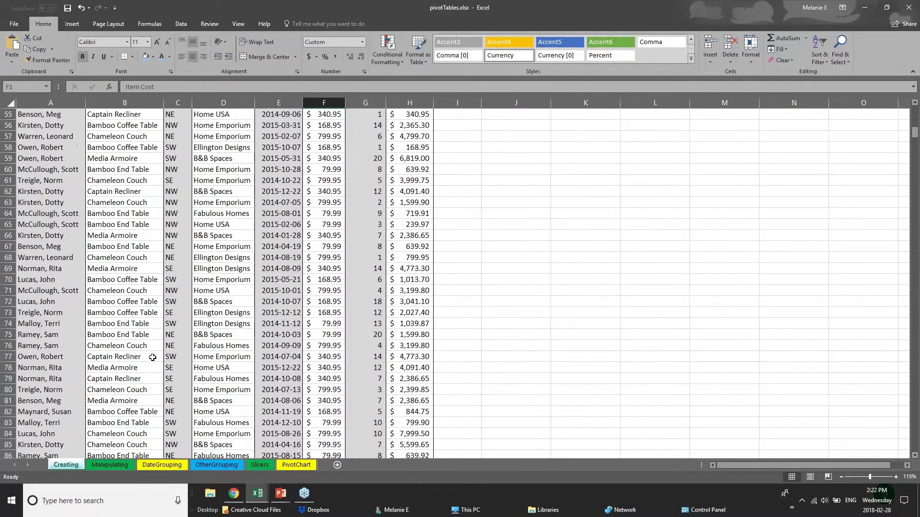
scroll(180, 316, "up", 20)
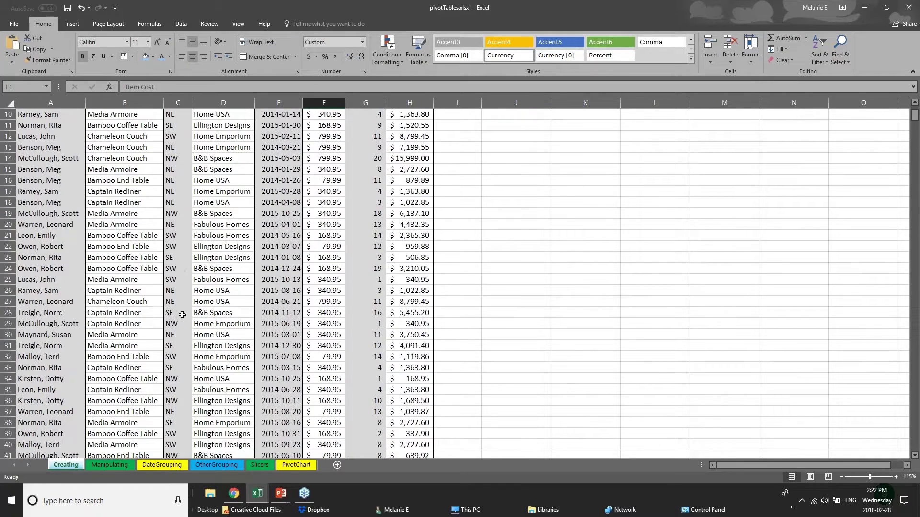
scroll(182, 315, "up", 3)
left_click(55, 151)
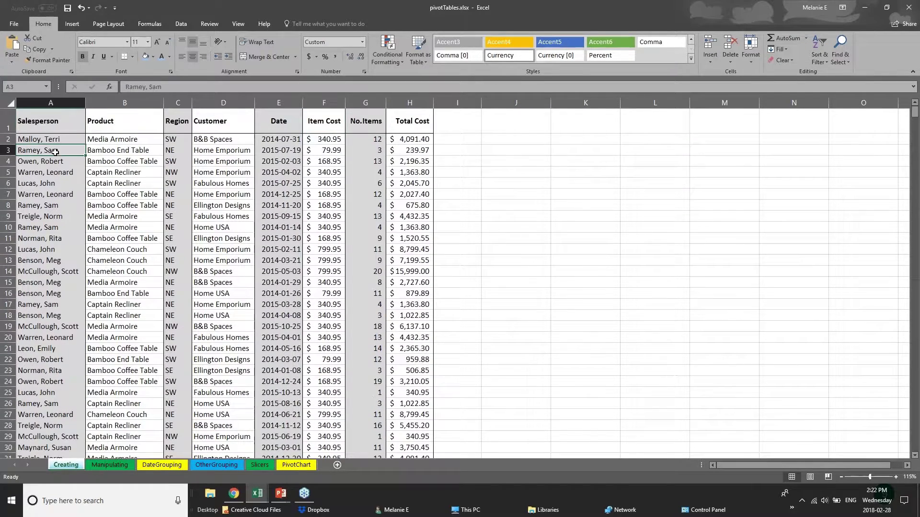
- Select each column from Salesperson through Total Cost (A–H), ending on Salesperson
left_click(56, 127)
left_click_drag(50, 103, 126, 98)
left_click(126, 99)
left_click(180, 99)
left_click(223, 99)
left_click(279, 99)
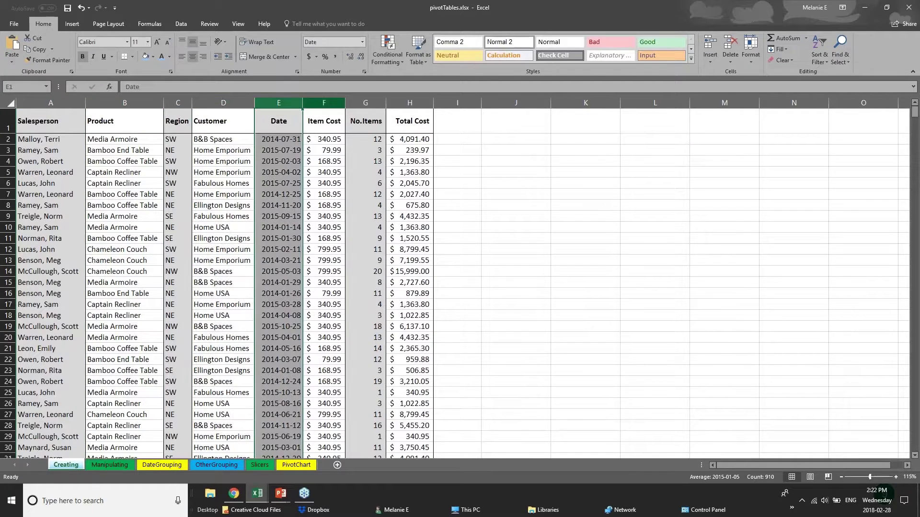
left_click(318, 99)
left_click(365, 99)
left_click(410, 99)
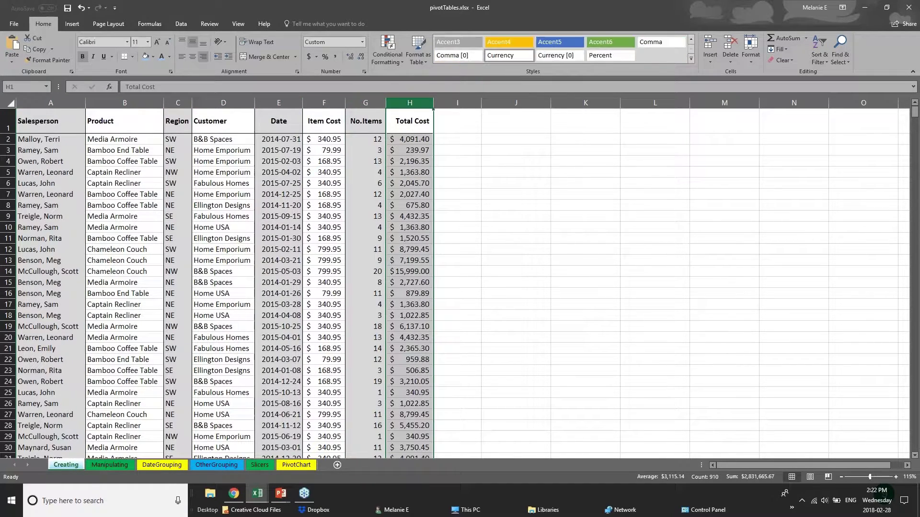
left_click(51, 102)
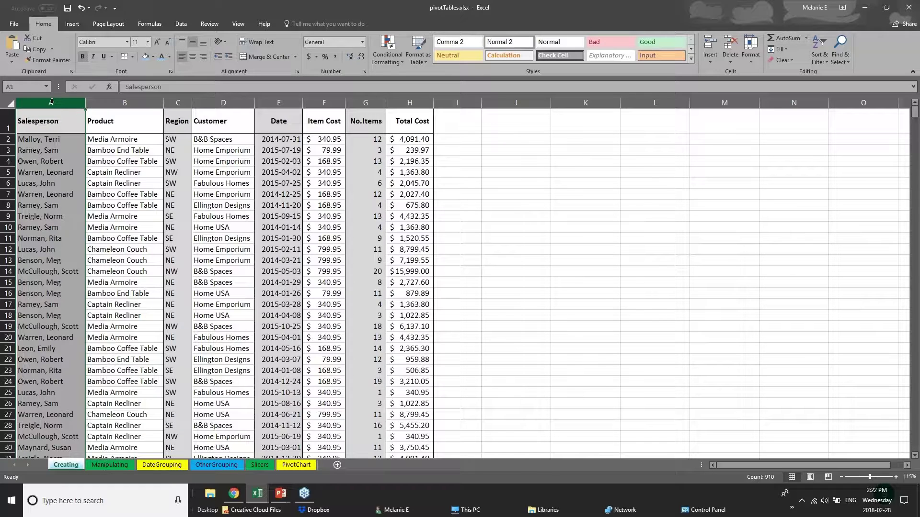
- Fill the Salesperson column light blue, then select header cells A1 to D1
right_click(51, 102)
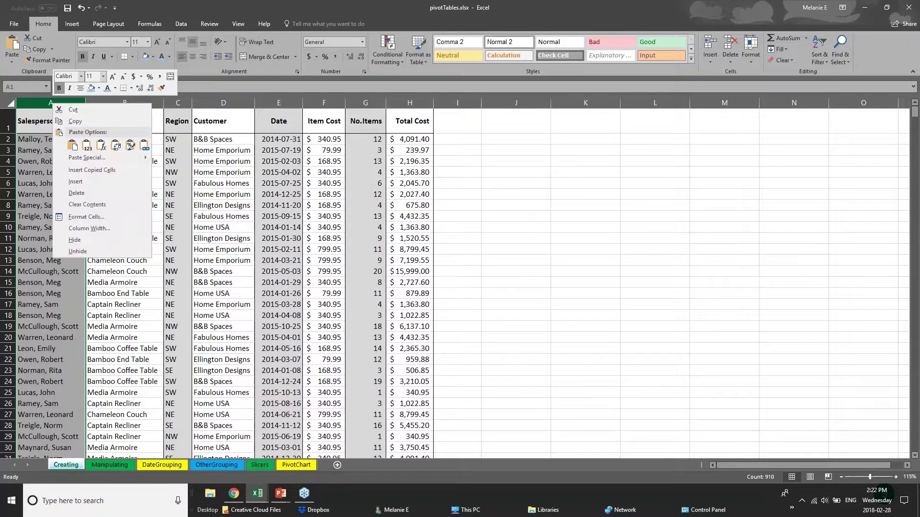
left_click(98, 88)
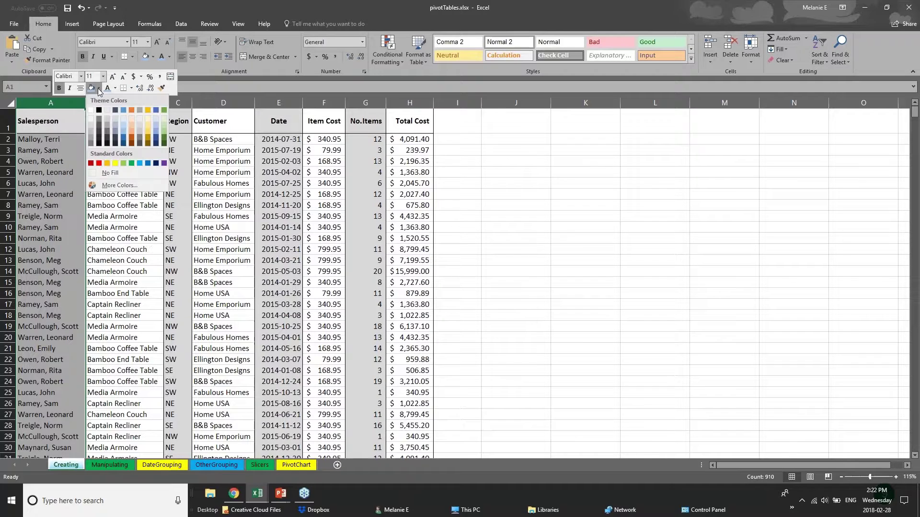
left_click(123, 129)
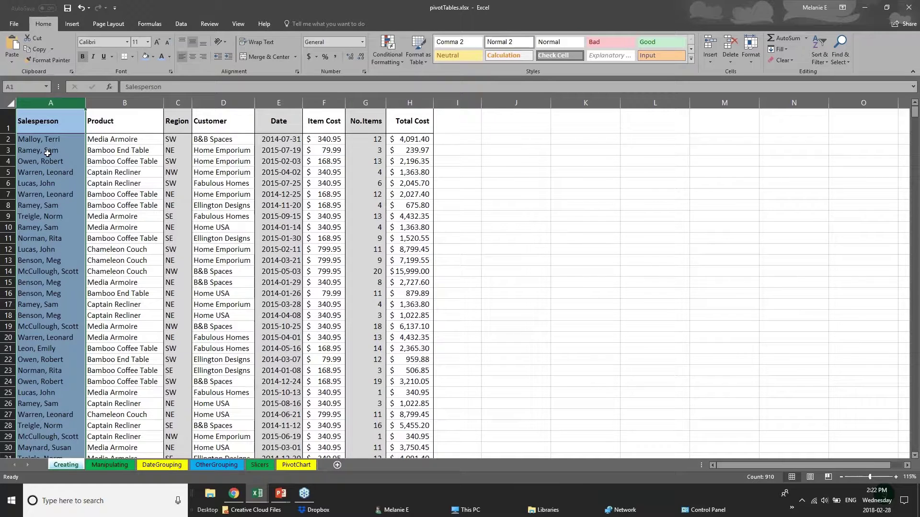
left_click_drag(37, 127, 422, 124)
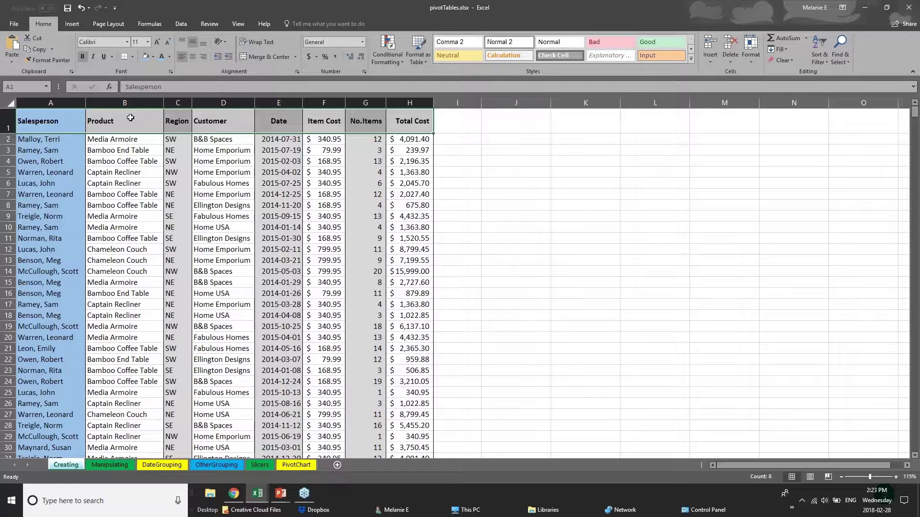
- Apply a Thick Bottom Border under header row 1 and check it on A1:H1
left_click(9, 124)
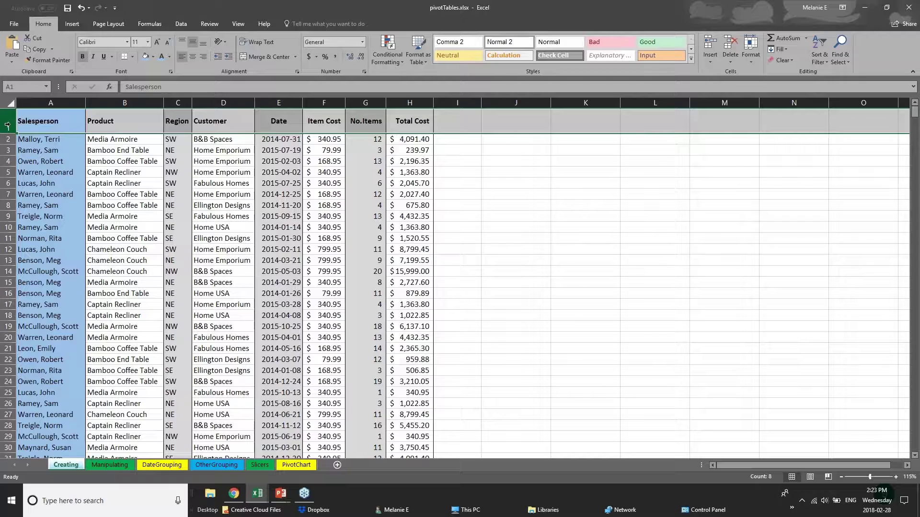
left_click(134, 58)
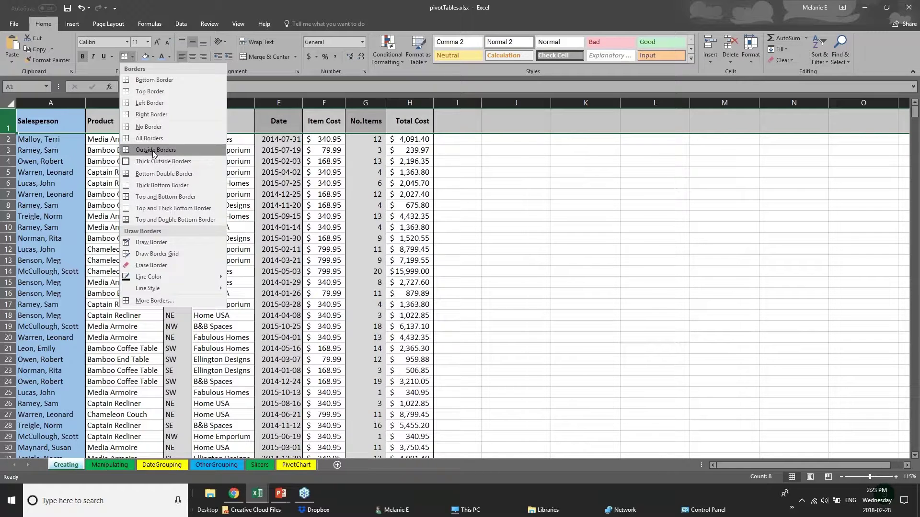
left_click(6, 122)
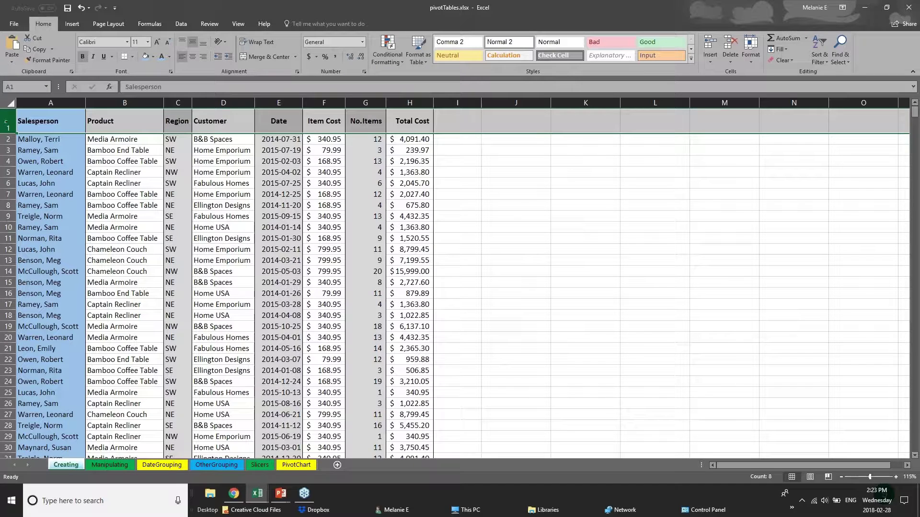
left_click(133, 56)
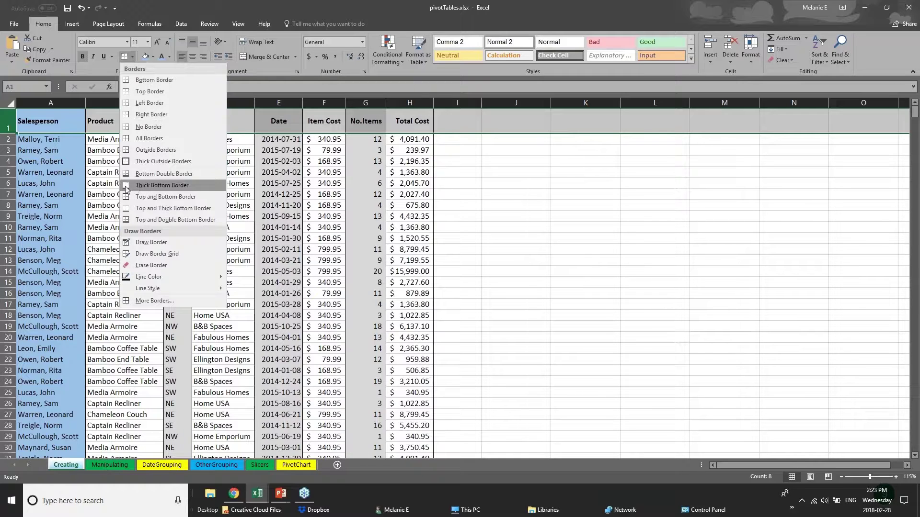
left_click(162, 185)
left_click(458, 172)
left_click_drag(56, 126, 418, 120)
left_click(215, 290)
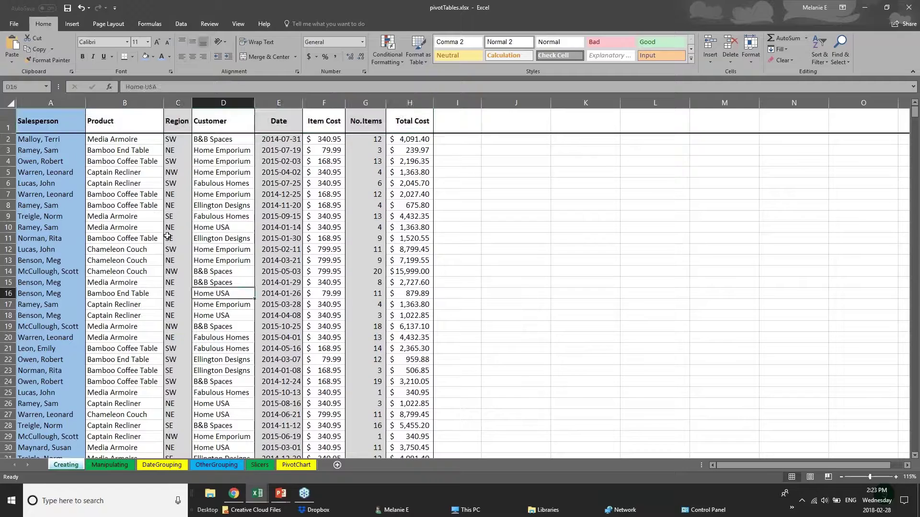
scroll(66, 381, "down", 1)
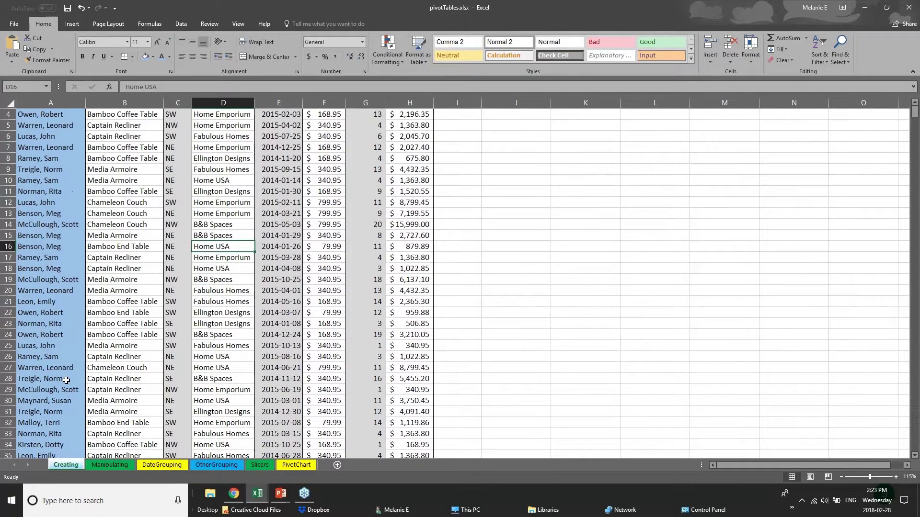
- Look through the DateGrouping and PivotChart sheets, then bring 01 - Examples.xlsx to the front
scroll(66, 381, "down", 10)
left_click(162, 465)
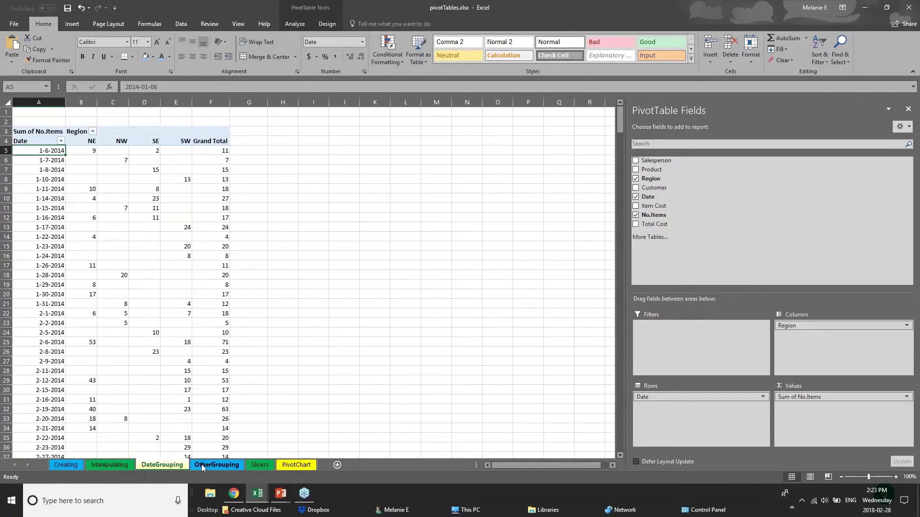
left_click(287, 465)
left_click(286, 465)
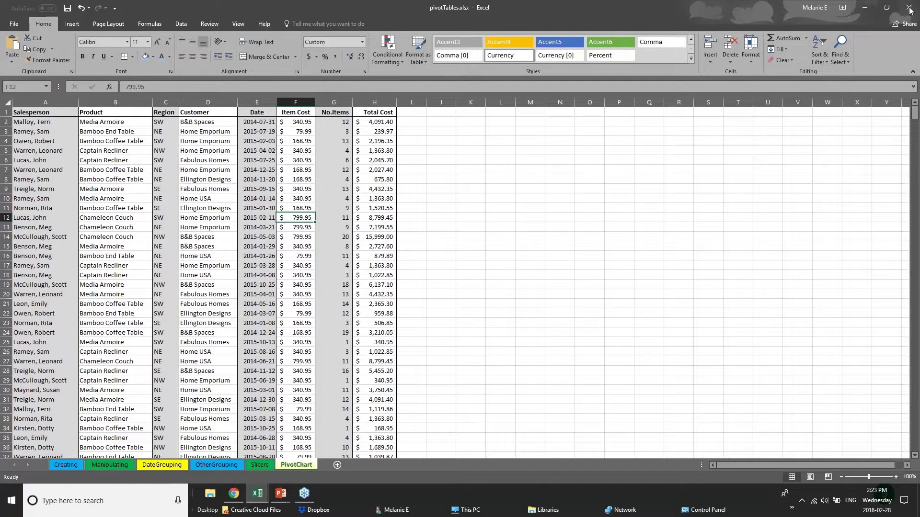
left_click(910, 8)
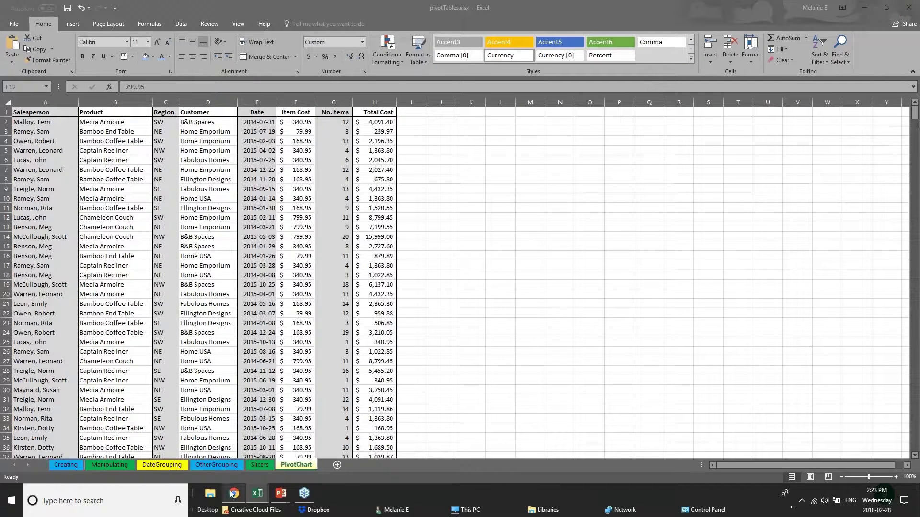
left_click(153, 457)
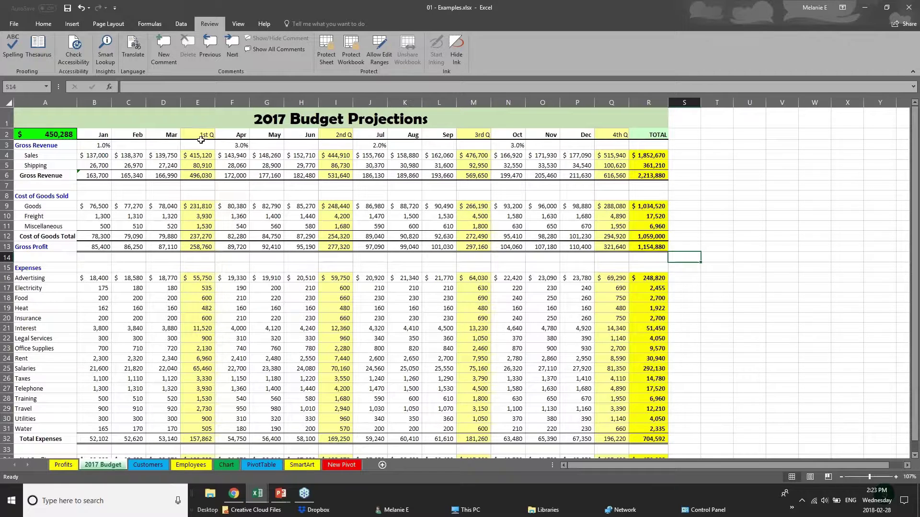
left_click(198, 102)
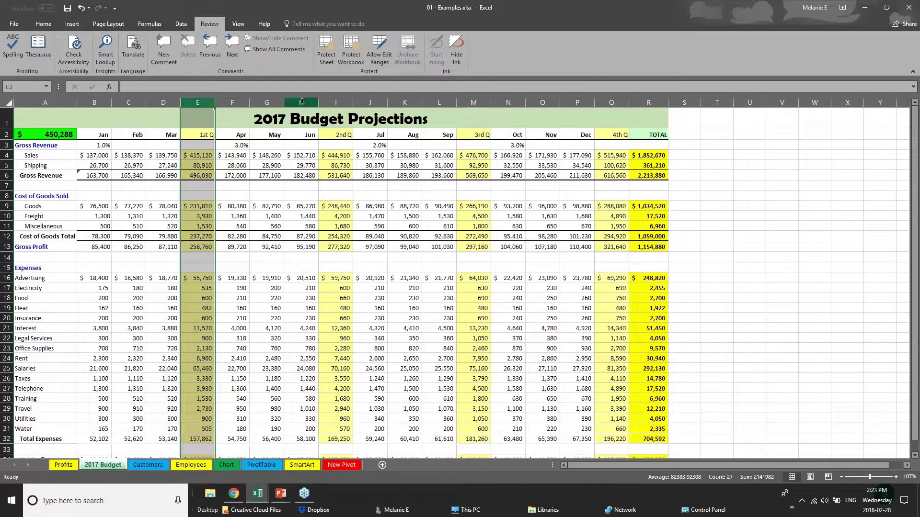
left_click(335, 102)
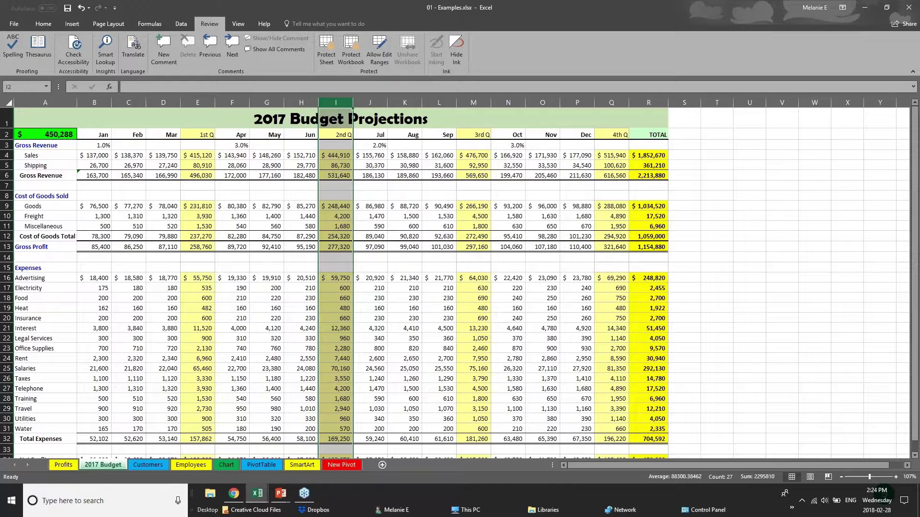
left_click(612, 102)
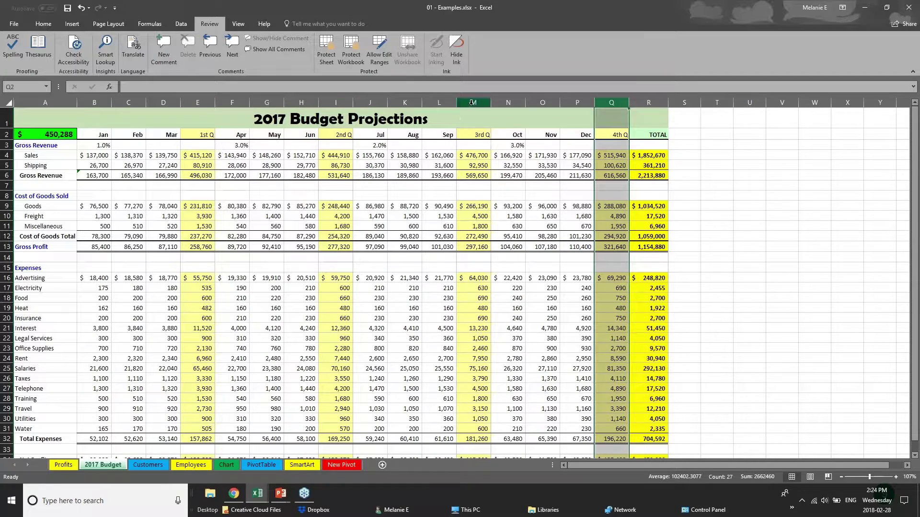
left_click(472, 102)
left_click_drag(96, 176, 663, 174)
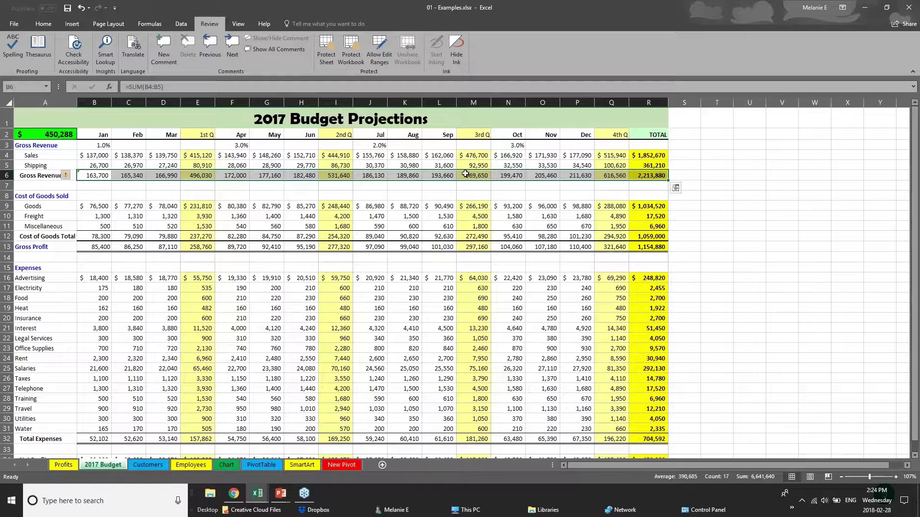
left_click_drag(106, 135, 663, 136)
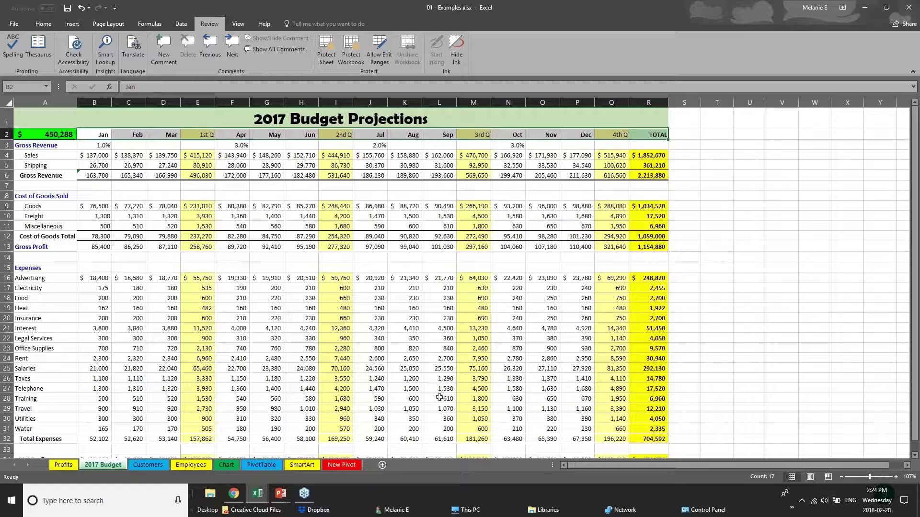
scroll(437, 397, "down", 1)
scroll(435, 401, "up", 1)
- Remove all borders from the entire 2017 Budget sheet with No Border
left_click(10, 103)
left_click(34, 24)
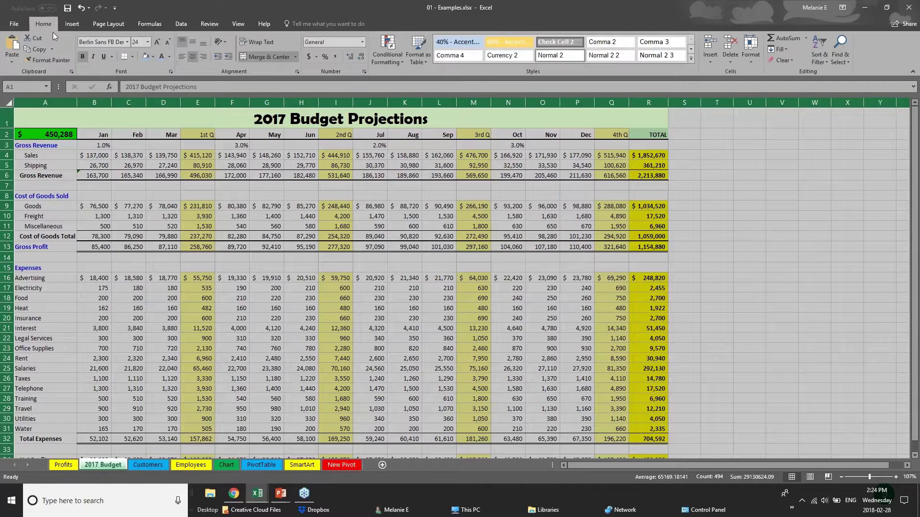
left_click(132, 57)
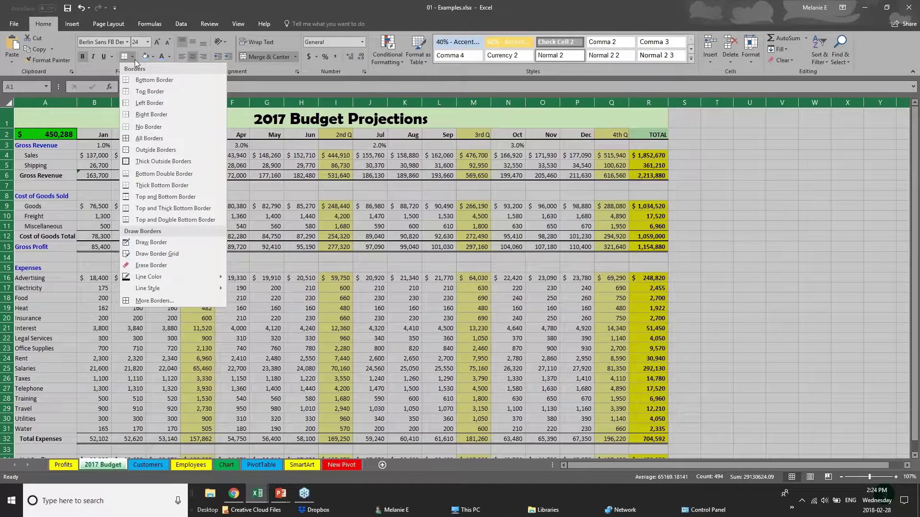
left_click(158, 128)
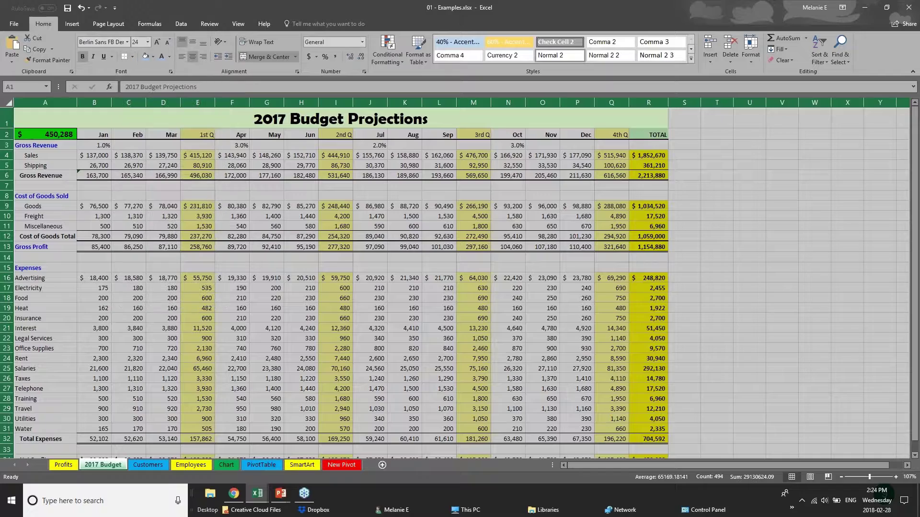
left_click(354, 262)
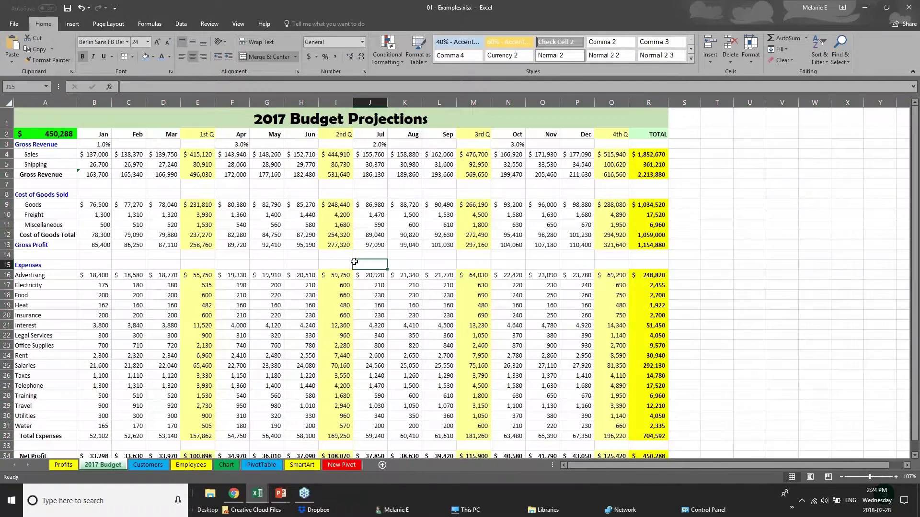
- Give the B2:R2 month headers Top and Bottom Borders and a light blue fill
left_click(104, 138)
left_click_drag(140, 138, 652, 136)
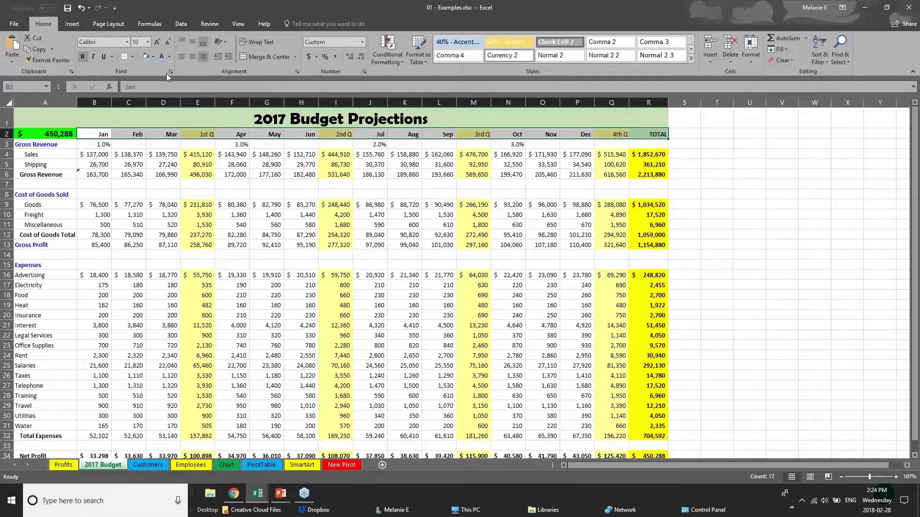
left_click(133, 57)
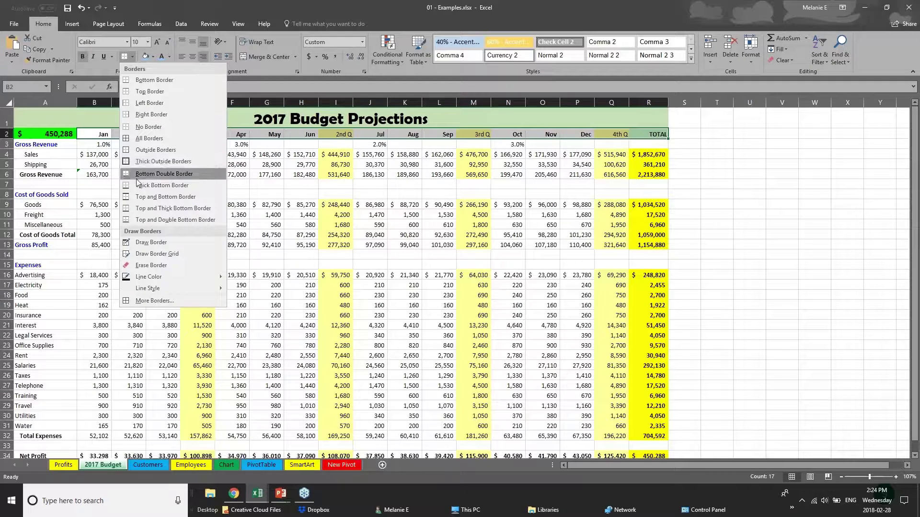
left_click(144, 197)
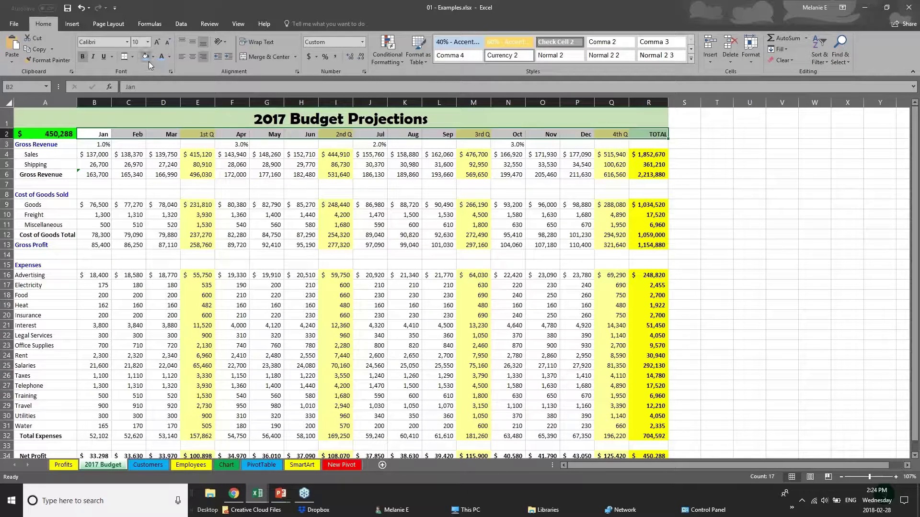
left_click(148, 61)
left_click(137, 225)
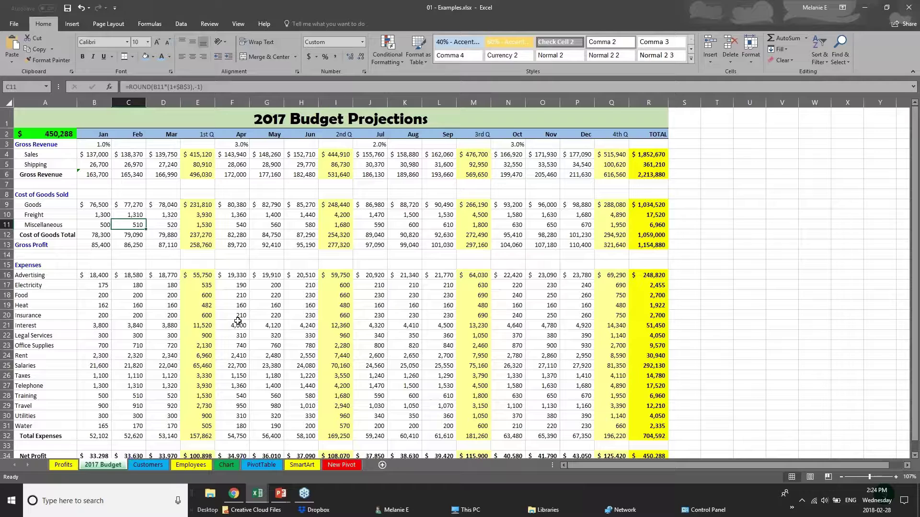
left_click(138, 174)
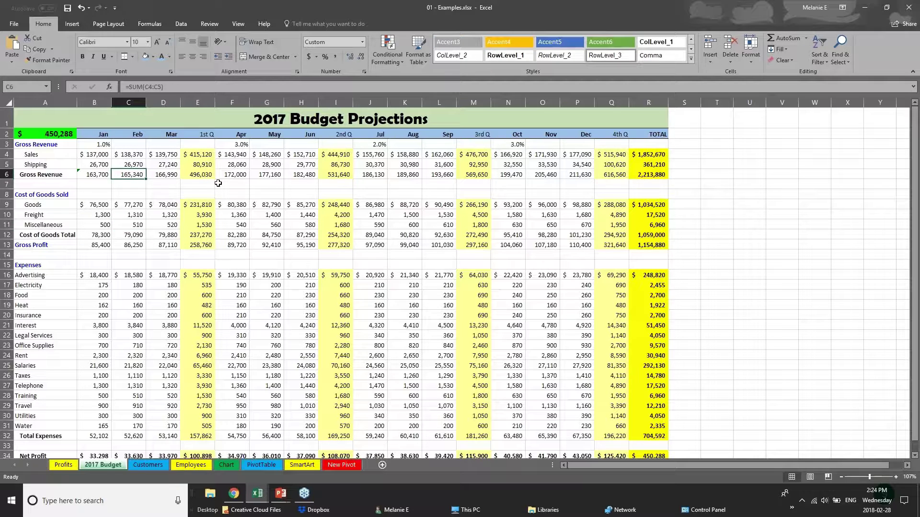
left_click(86, 155)
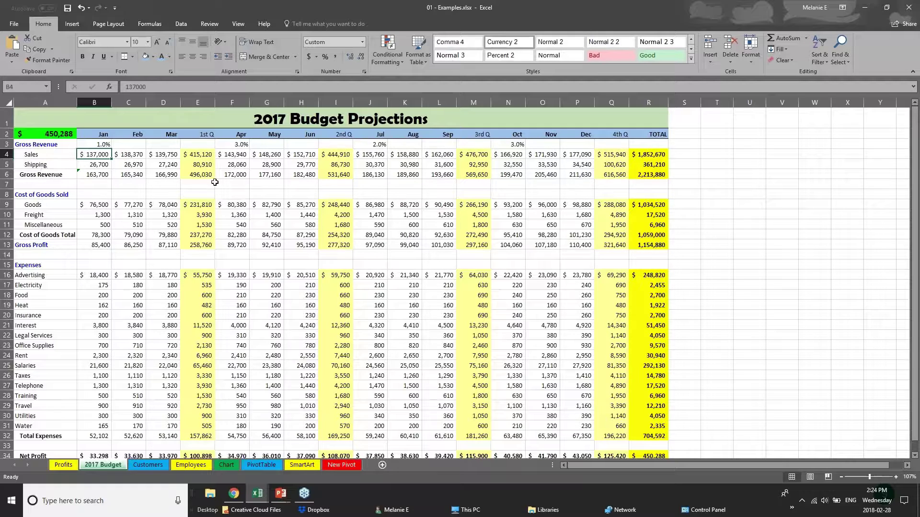
- Edit the title text in cell A1 and change its font to Arial
left_click(6, 119)
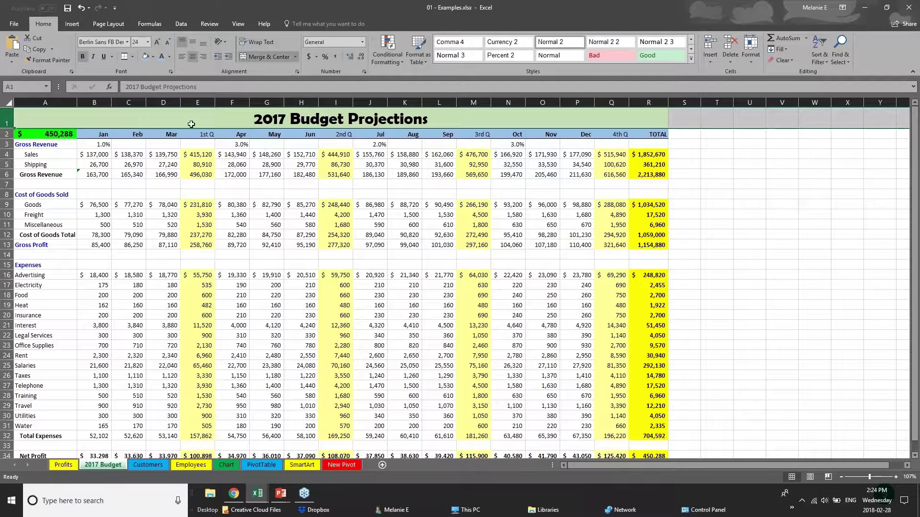
left_click(254, 120)
double_click(254, 120)
left_click_drag(254, 119, 428, 120)
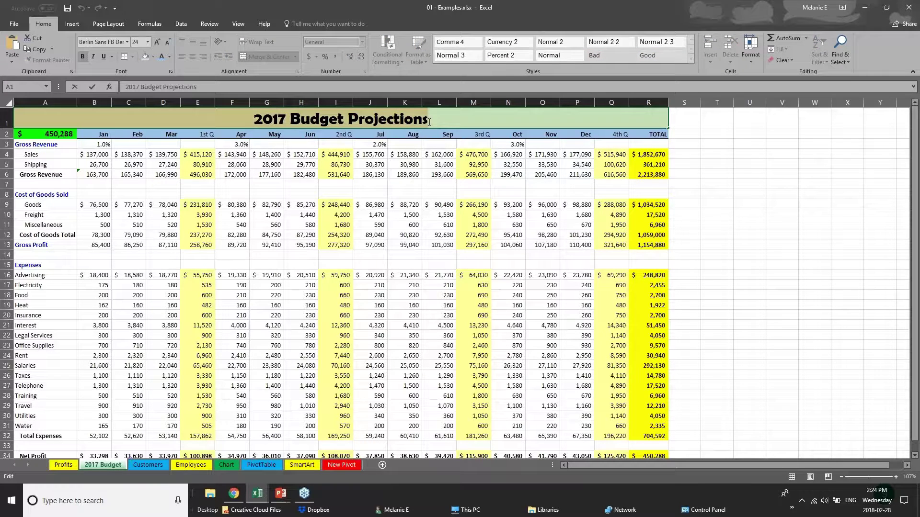
left_click(128, 42)
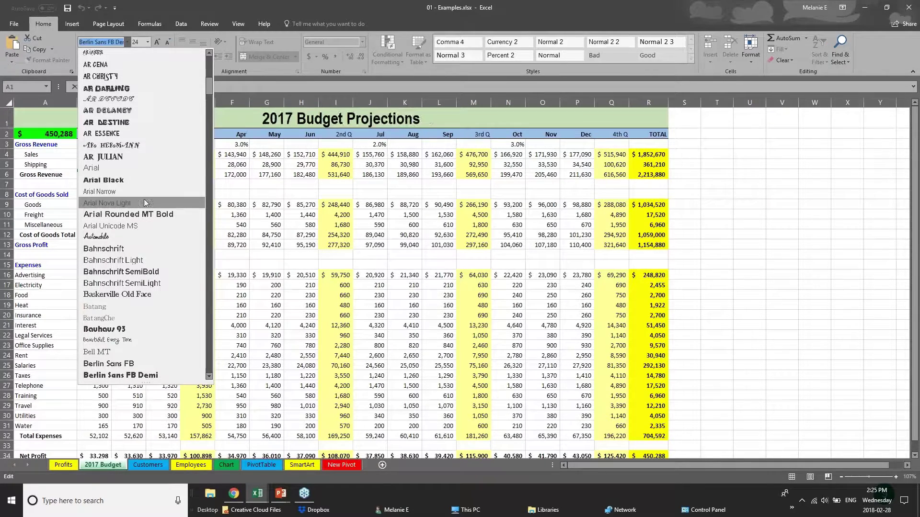
left_click(145, 171)
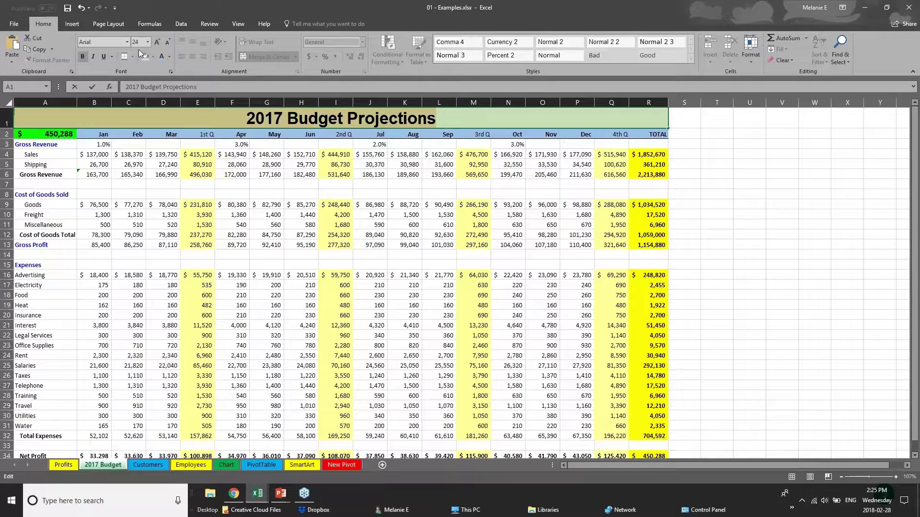
right_click(326, 121)
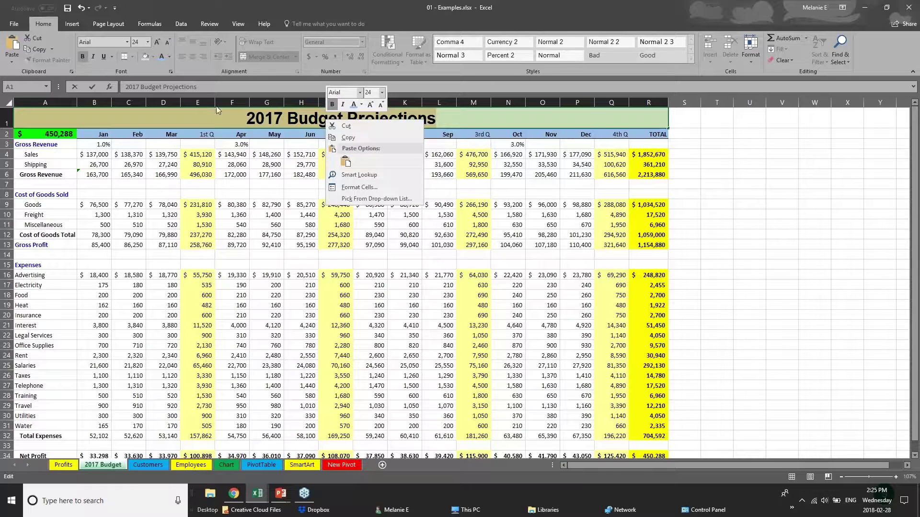
left_click(224, 138)
left_click(225, 138)
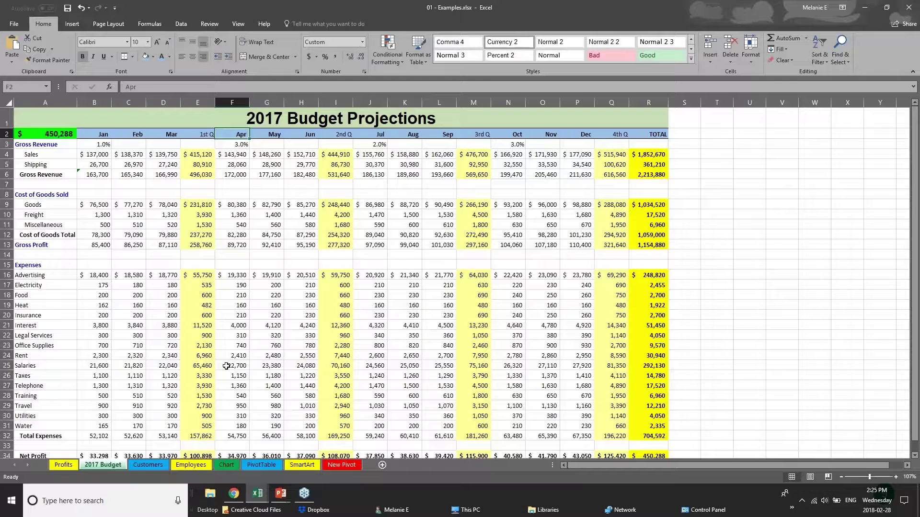
left_click(243, 394)
- Give the Net Profit row A34:R34 a dark fill and white font colour
scroll(243, 393, "down", 2)
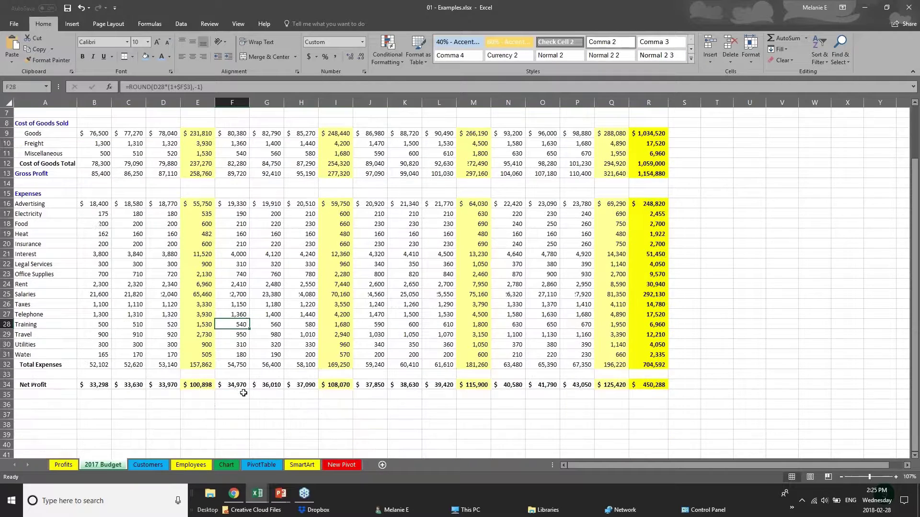
scroll(244, 394, "down", 1)
left_click_drag(659, 354, 16, 352)
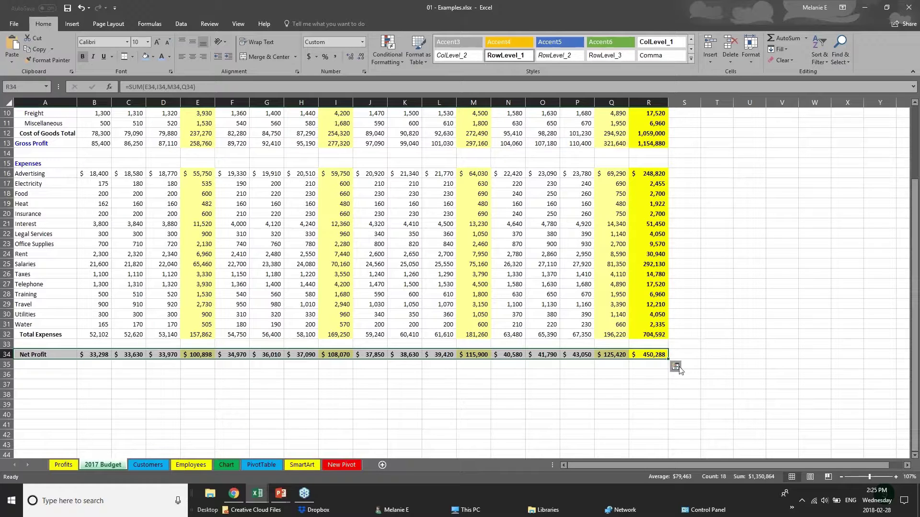
left_click(153, 57)
left_click(153, 99)
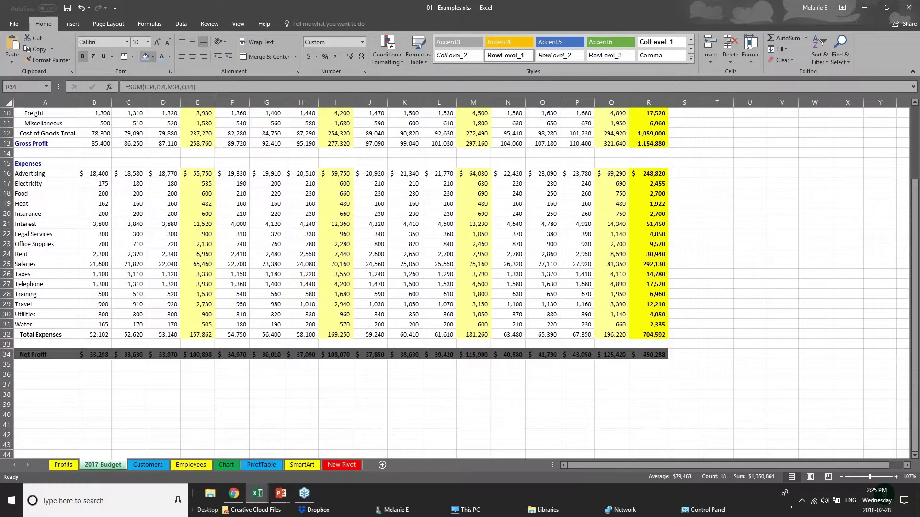
left_click(169, 57)
left_click(162, 90)
left_click(362, 376)
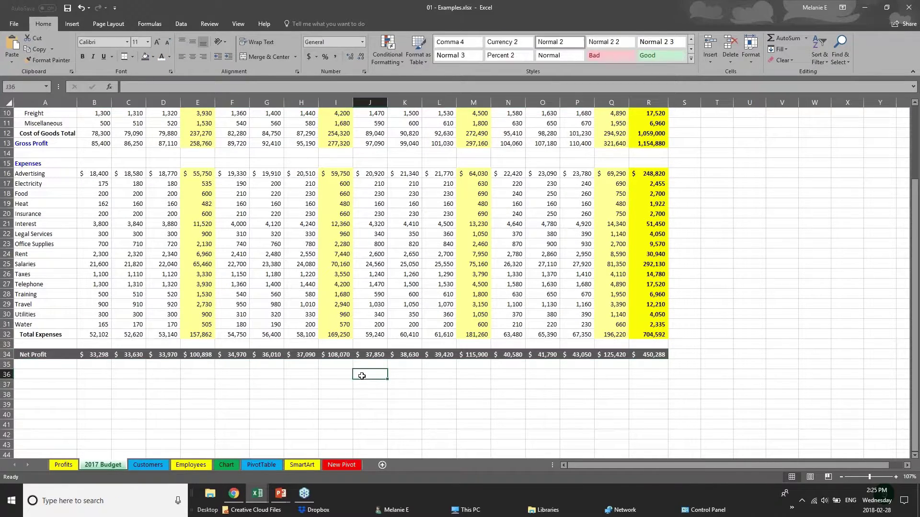
- Check the Creating Charts slides in PowerPoint, then return to the Annual Sales Data workbook
scroll(361, 376, "up", 1)
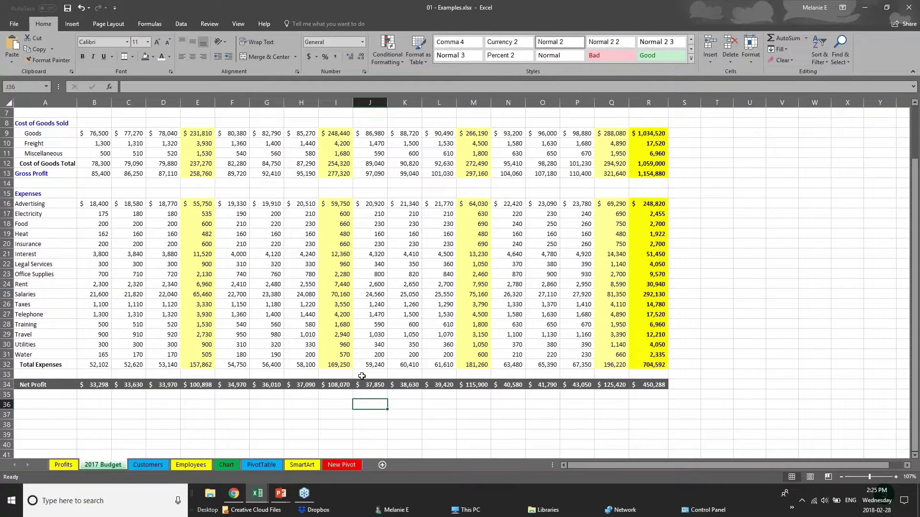
scroll(361, 376, "up", 2)
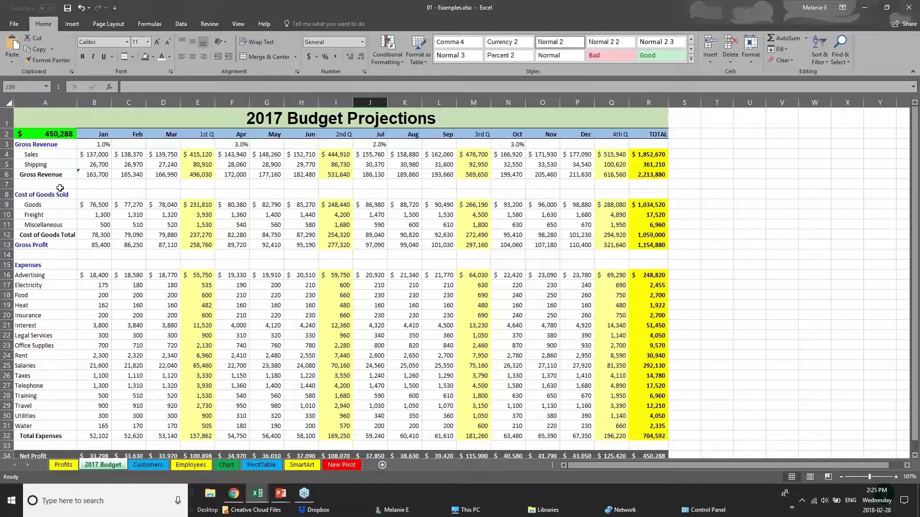
left_click(281, 494)
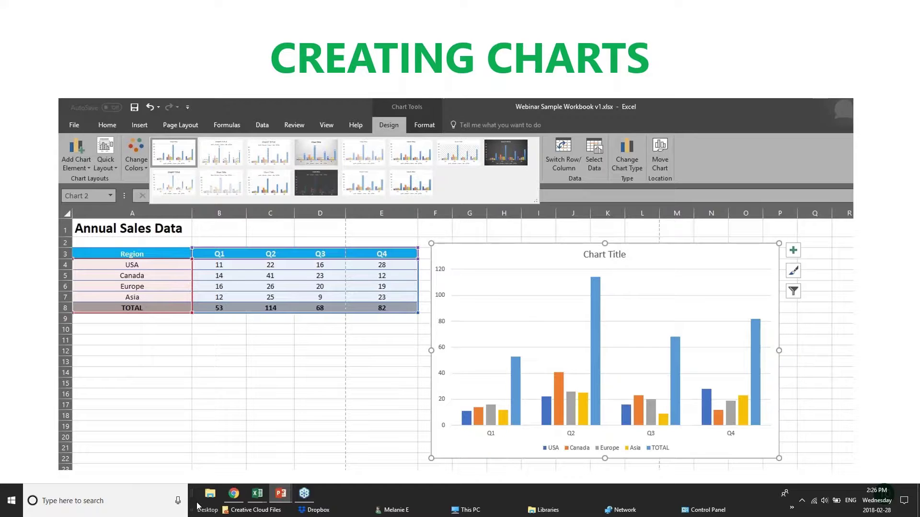
left_click(258, 493)
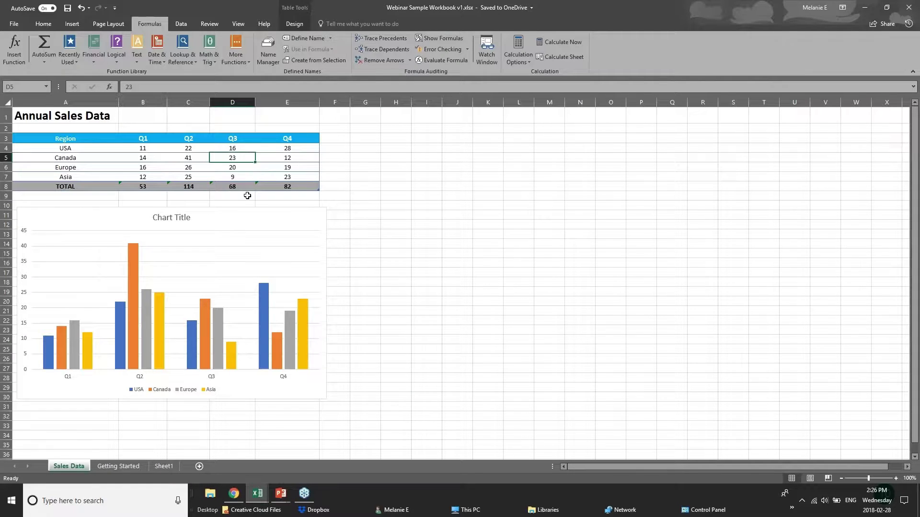
left_click(160, 149)
left_click(195, 149)
left_click(241, 149)
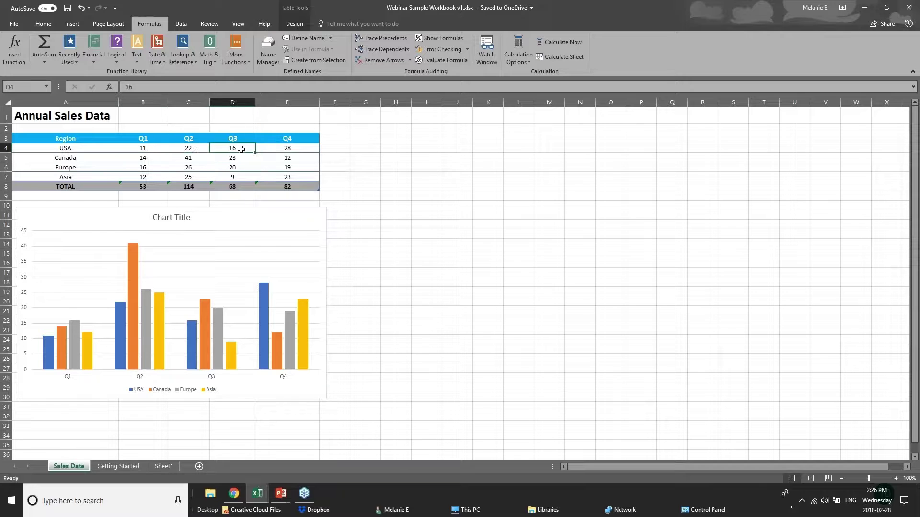
left_click(283, 146)
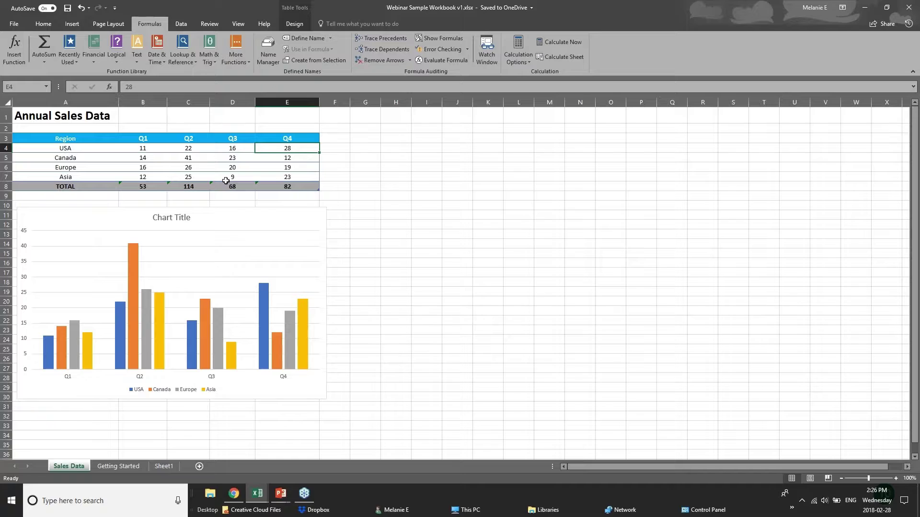
left_click(301, 186)
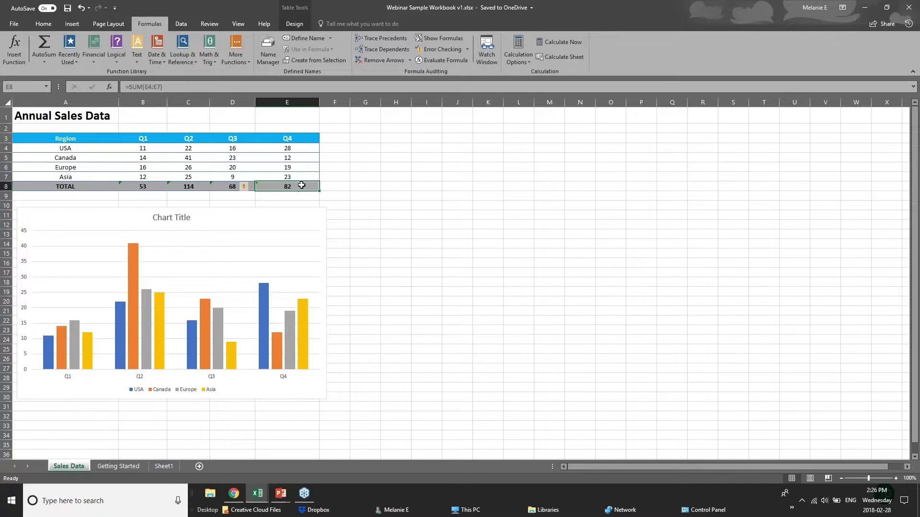
left_click(144, 186)
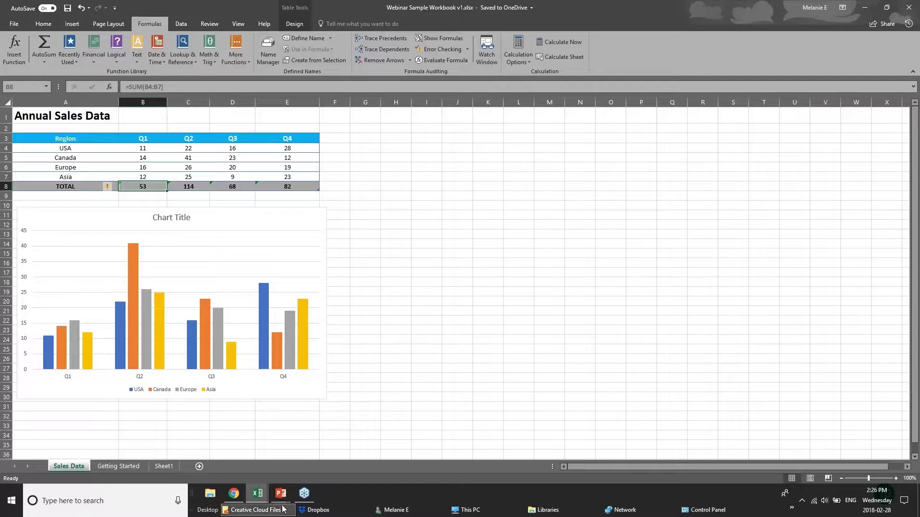
left_click(254, 496)
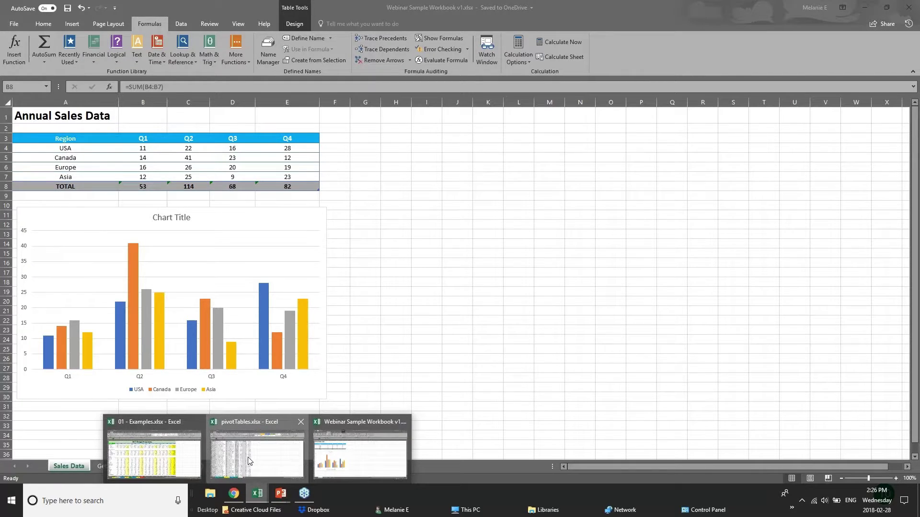
- Open the Chart sheet of 01 - Examples.xlsx and delete the old Furniture Sales by Region chart
left_click(249, 461)
left_click(200, 463)
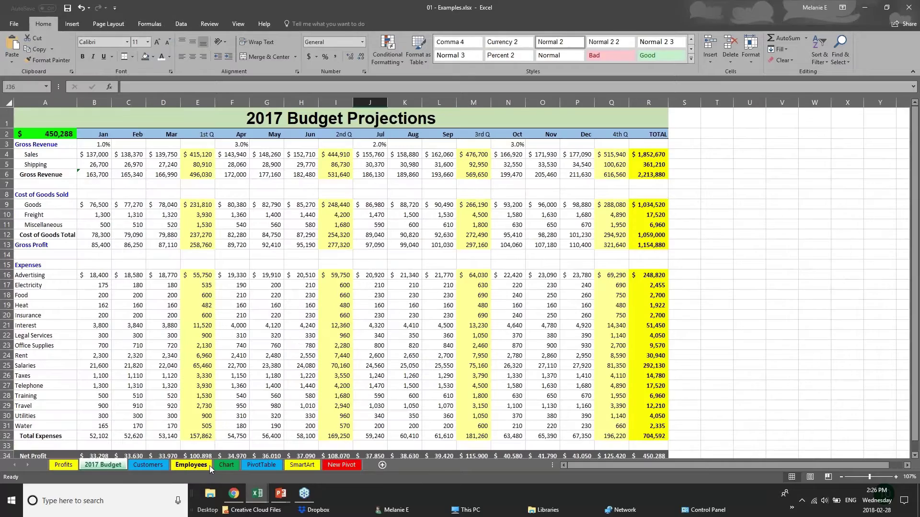
left_click(225, 464)
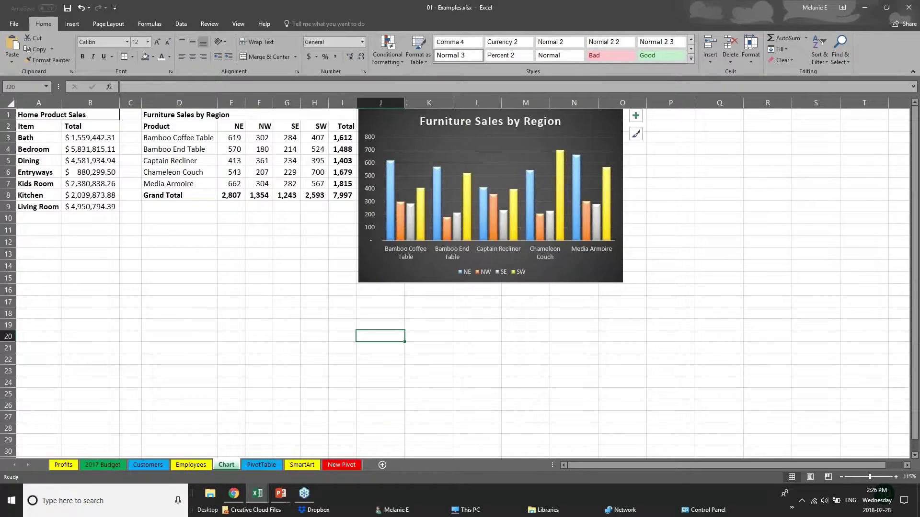
left_click_drag(659, 307, 741, 327)
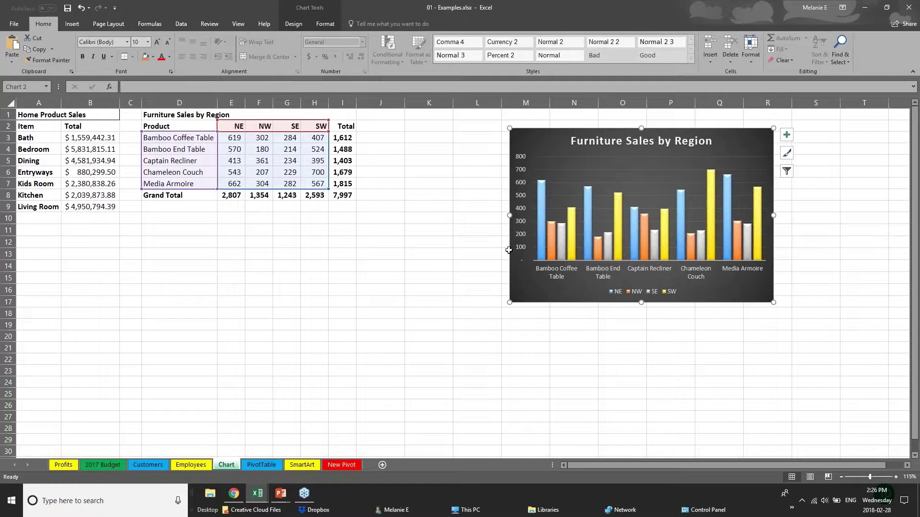
left_click_drag(594, 302, 688, 296)
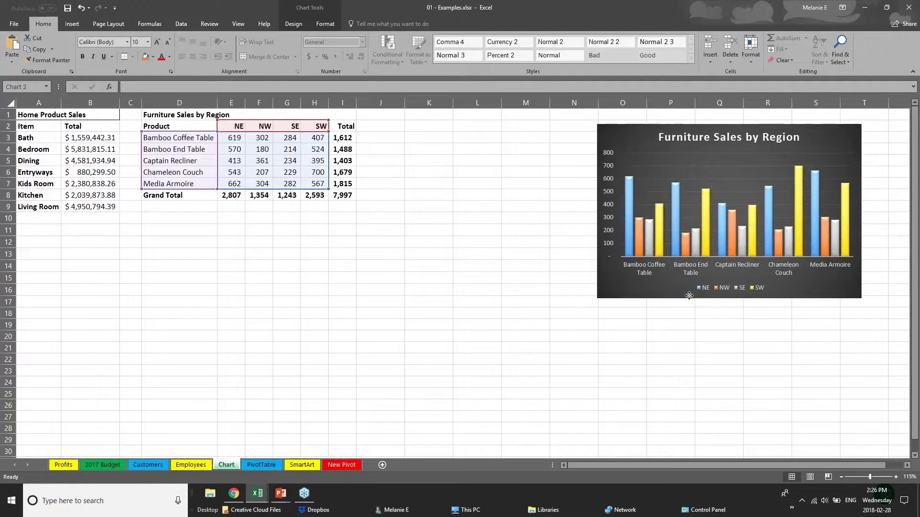
key("Delete")
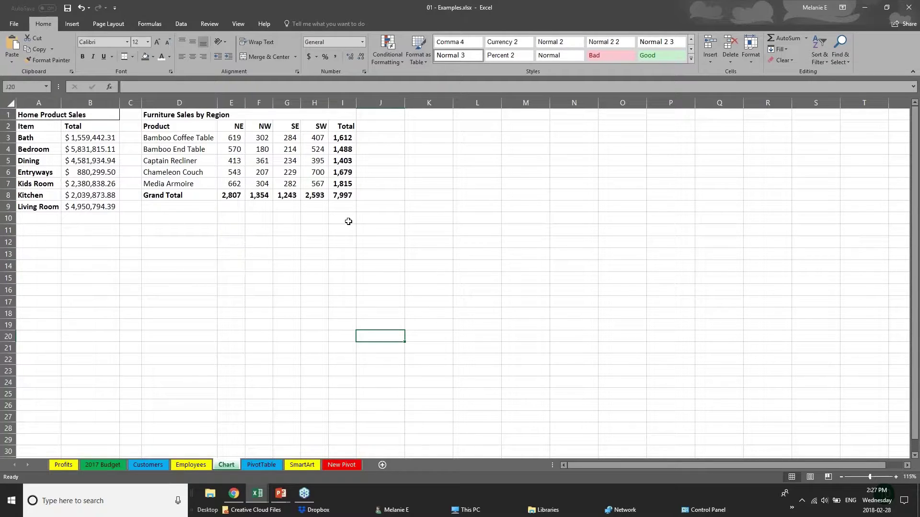
- Select D2:H7, the products and NE/NW/SE/SW sales, excluding the Total column and Grand Total row
left_click(168, 126)
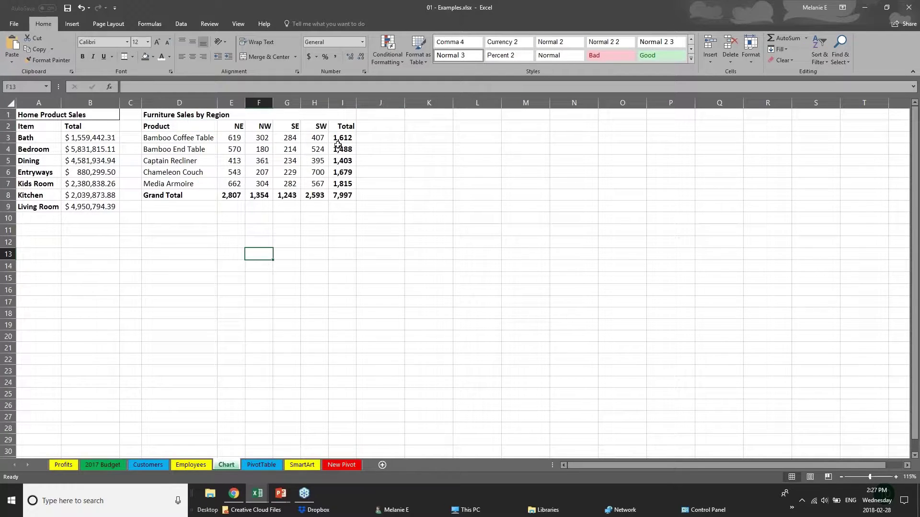
left_click_drag(340, 139, 363, 207)
left_click_drag(184, 194, 345, 195)
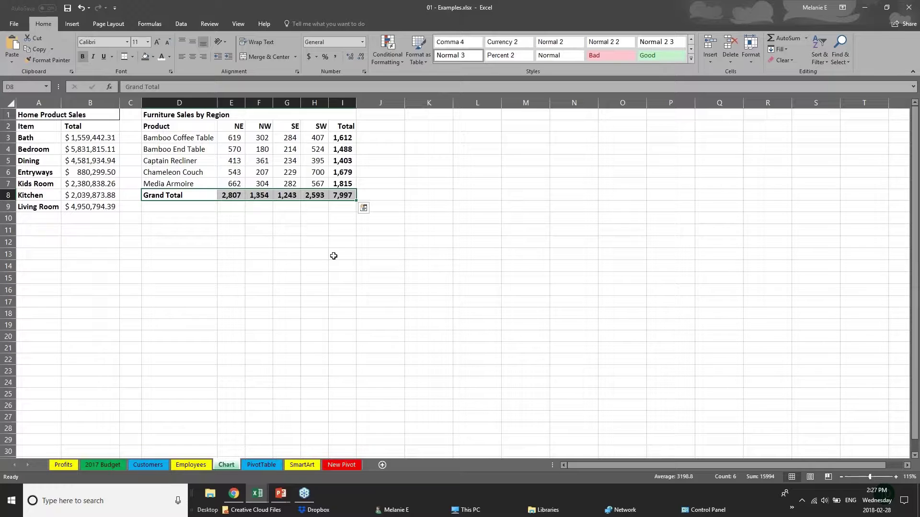
left_click(235, 246)
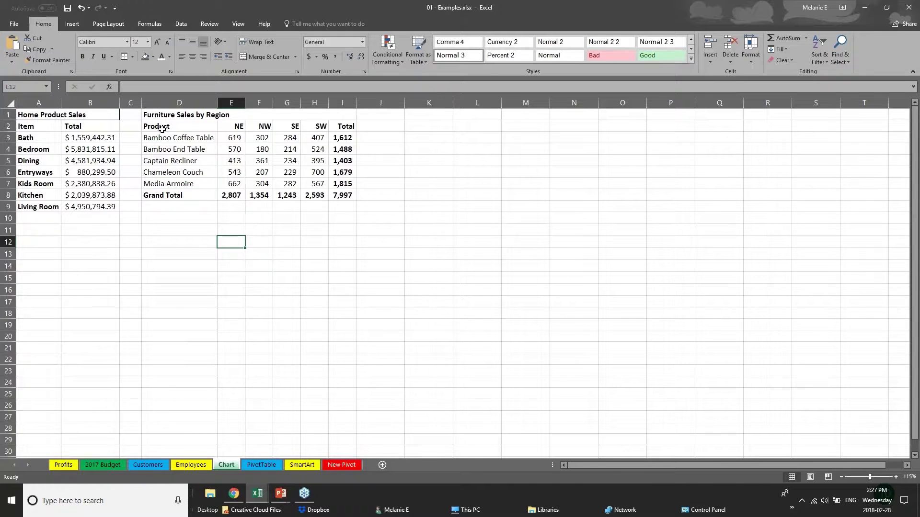
left_click_drag(162, 128, 324, 184)
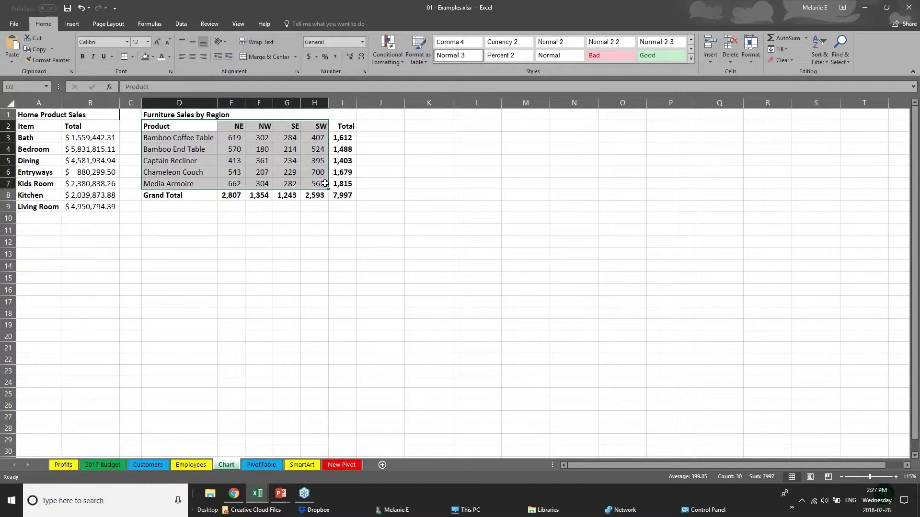
left_click(72, 24)
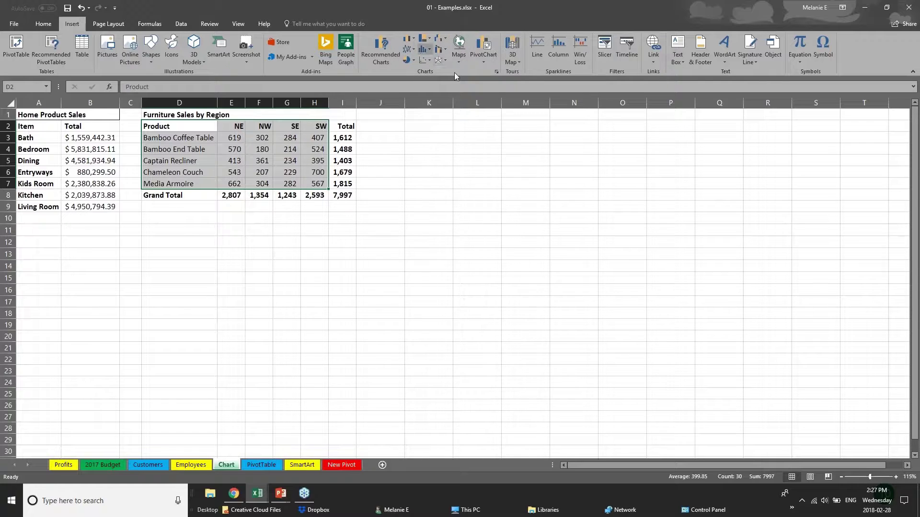
- From the Insert tab's Column/Bar chart list, open More Column Charts
left_click(428, 39)
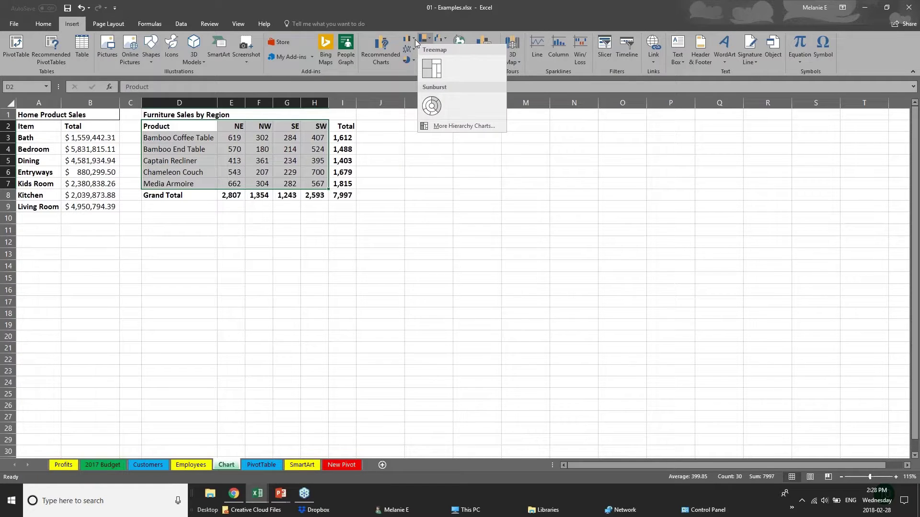
left_click(415, 39)
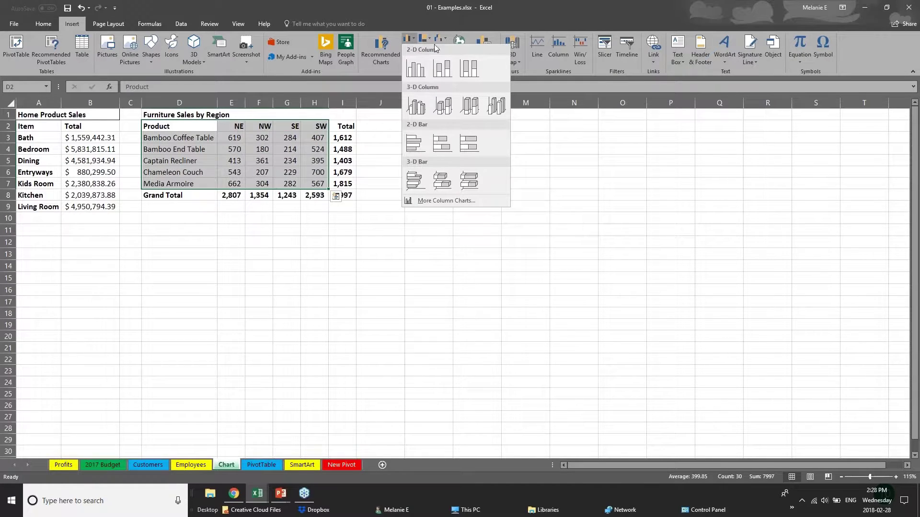
left_click(374, 53)
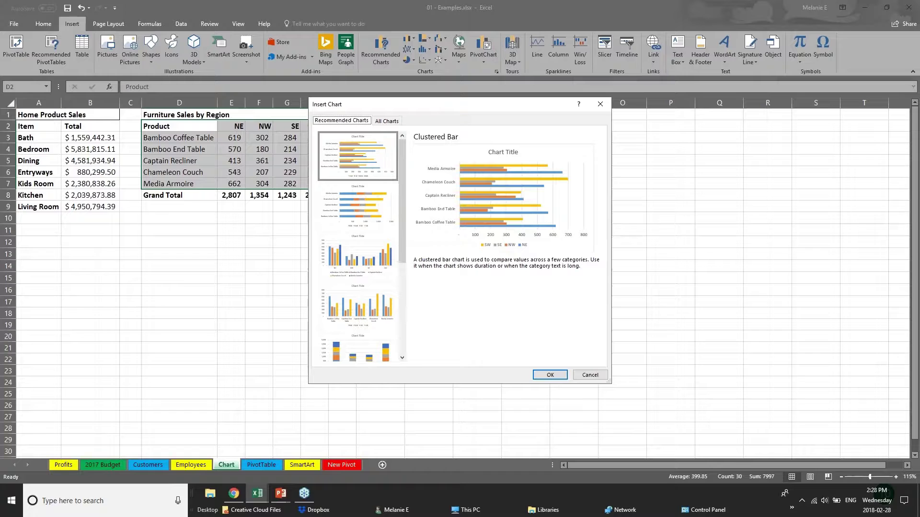
- Compare the clustered and stacked column and bar previews, then pick Clustered Bar
left_click(359, 218)
left_click(369, 277)
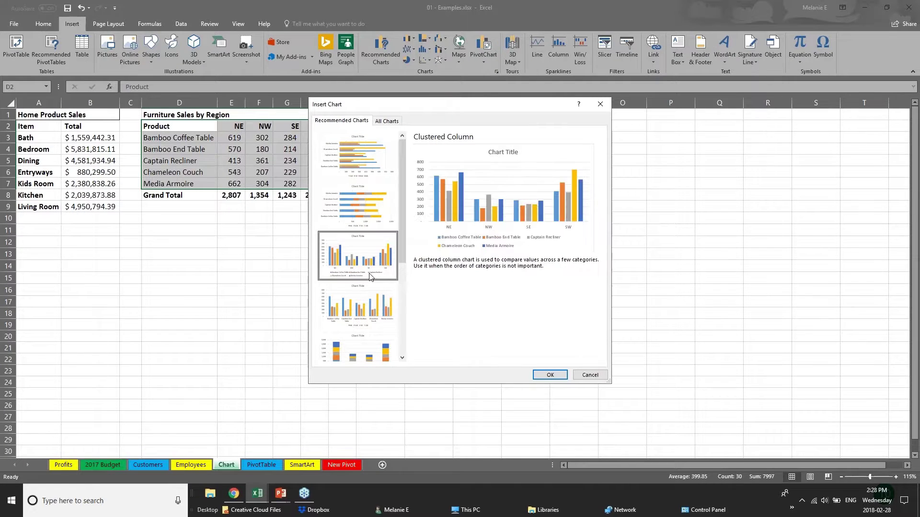
left_click(373, 305)
left_click(385, 354)
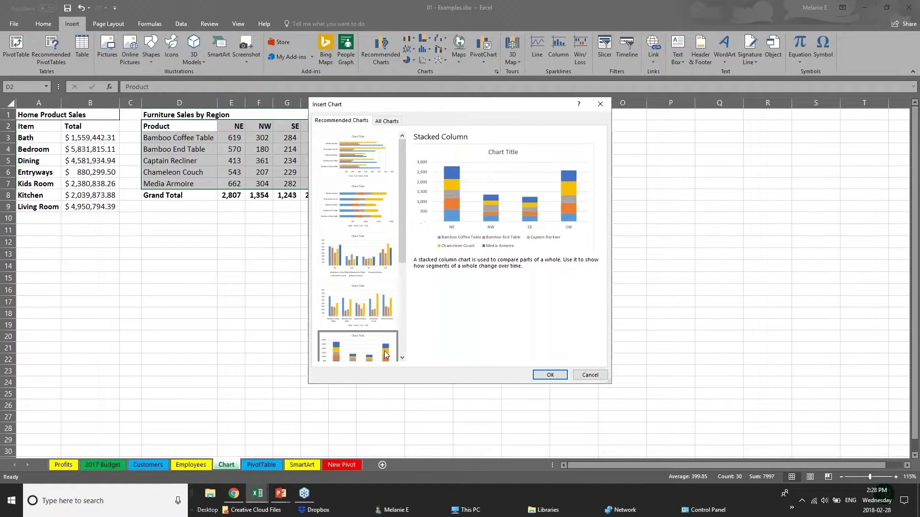
left_click_drag(400, 237, 412, 334)
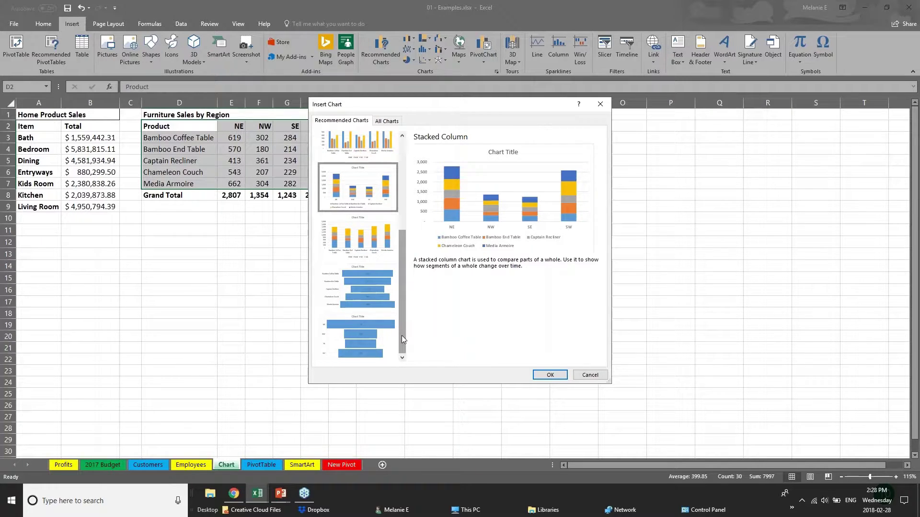
left_click_drag(400, 317, 400, 252)
left_click(386, 155)
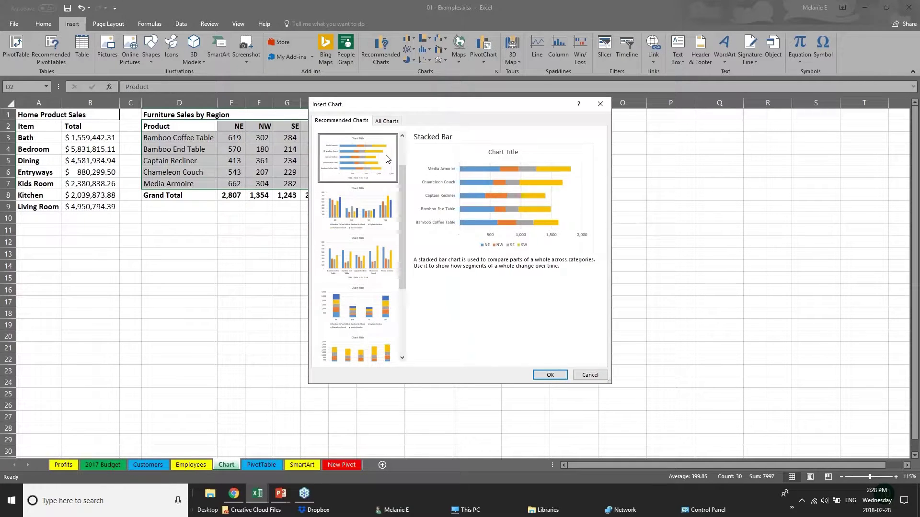
left_click_drag(401, 177, 405, 147)
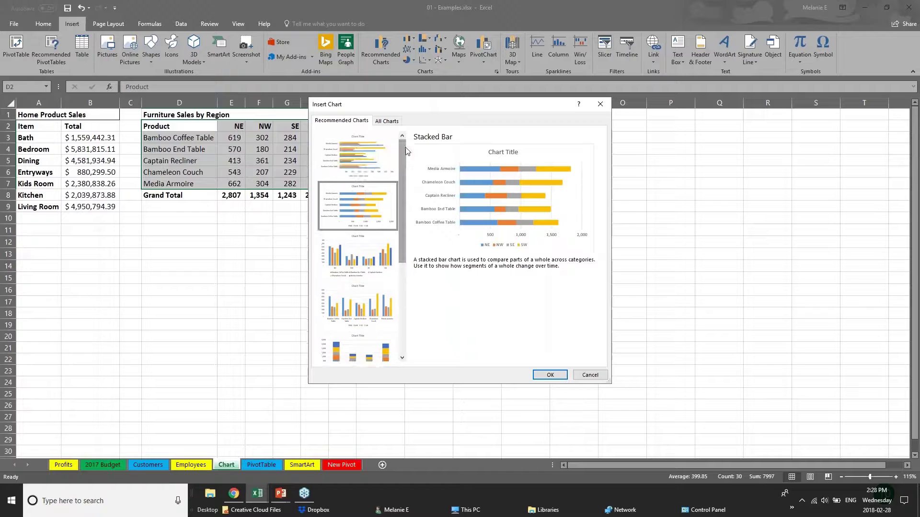
left_click(349, 159)
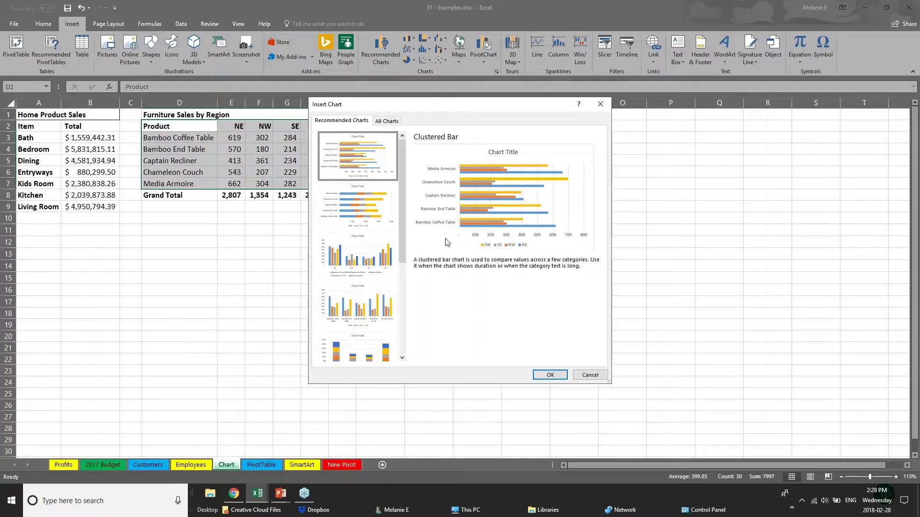
- Insert the clustered bar chart, move it beside the furniture table and enlarge it to about columns J–Q
left_click(556, 377)
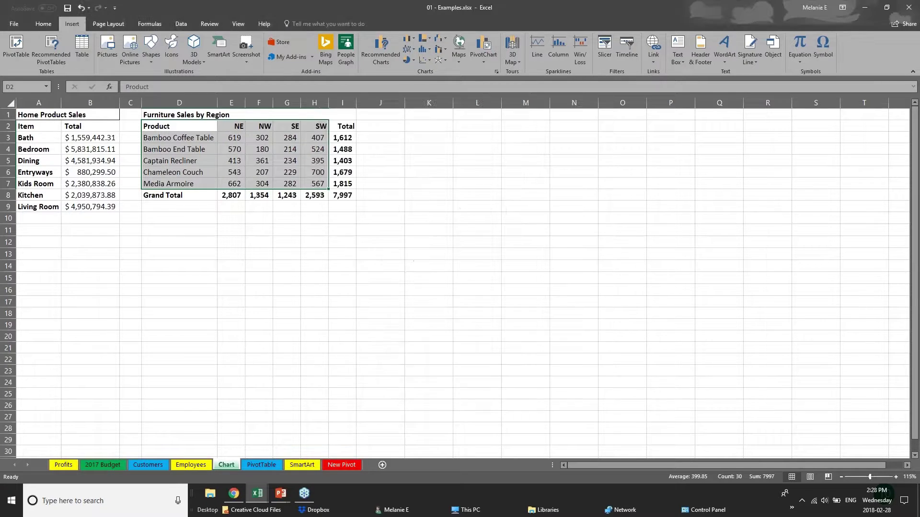
left_click_drag(499, 218, 544, 142)
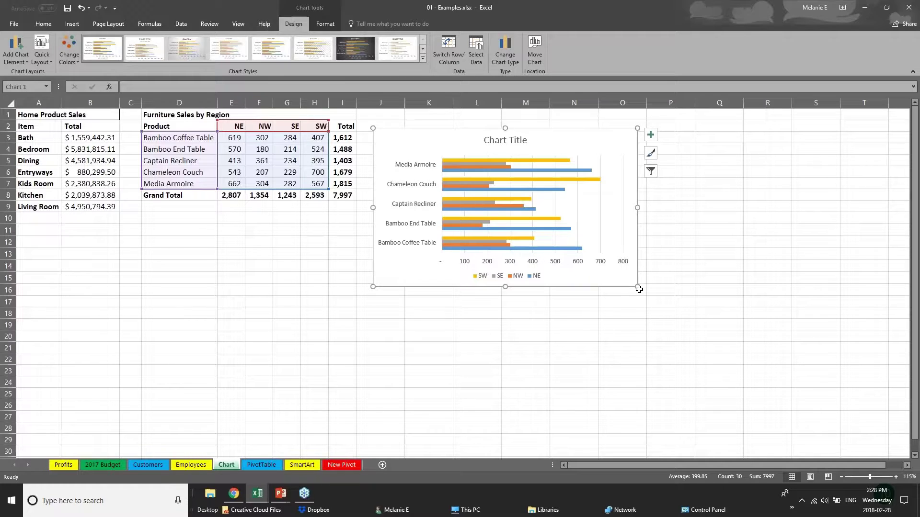
left_click_drag(637, 287, 760, 375)
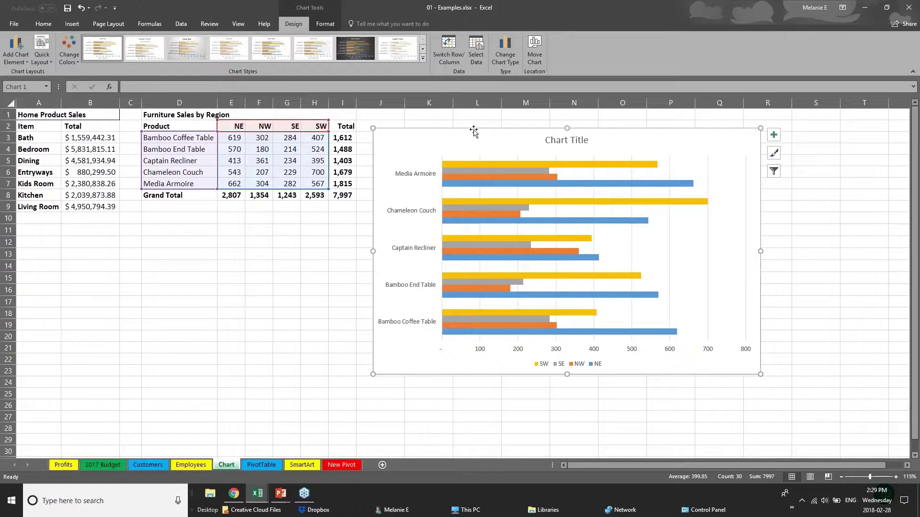
left_click(237, 335)
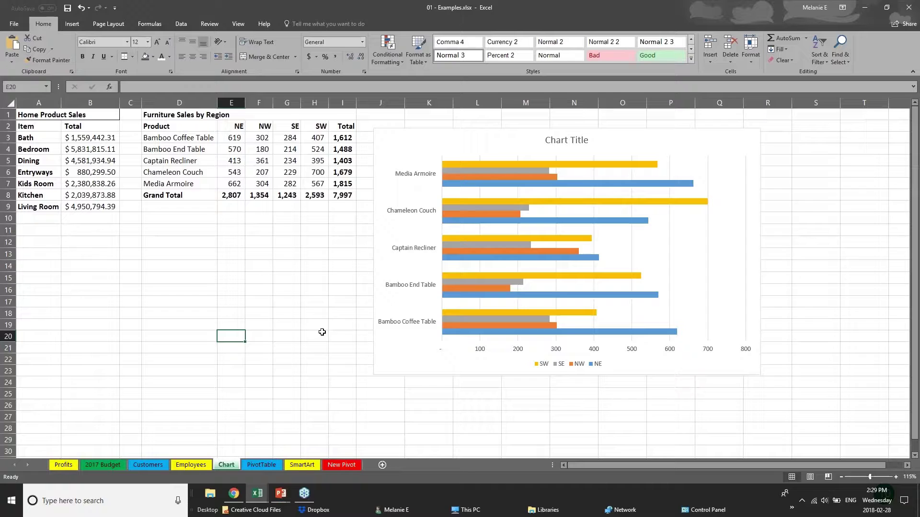
left_click(424, 372)
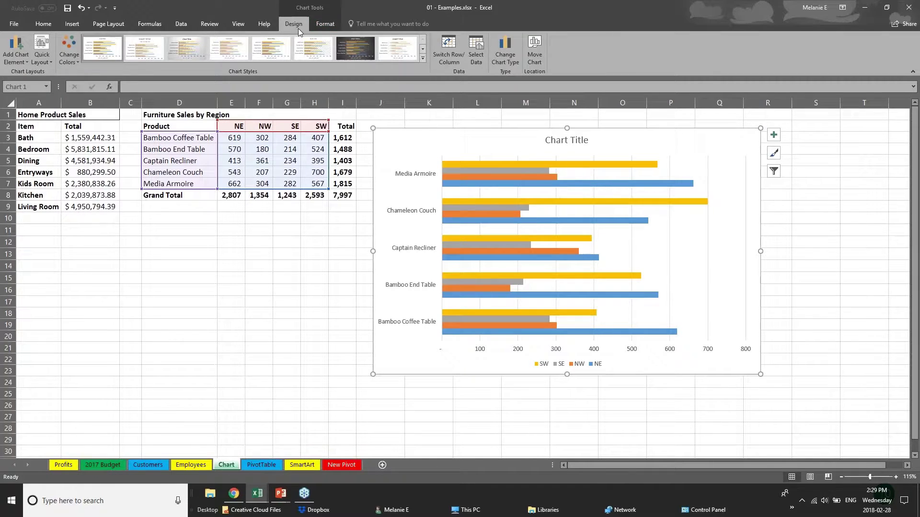
- Try the green and orange monochromatic colour schemes, ending on the green colourful scheme
left_click(69, 54)
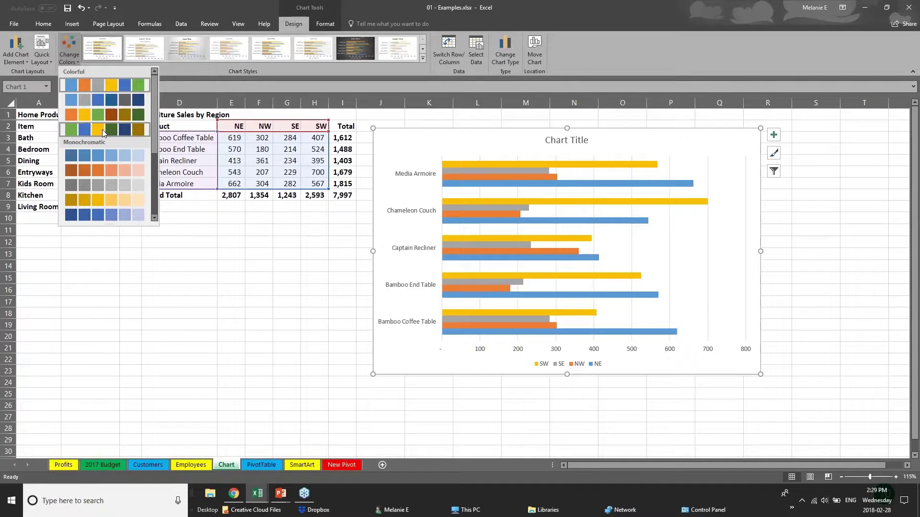
left_click(102, 129)
left_click(103, 173)
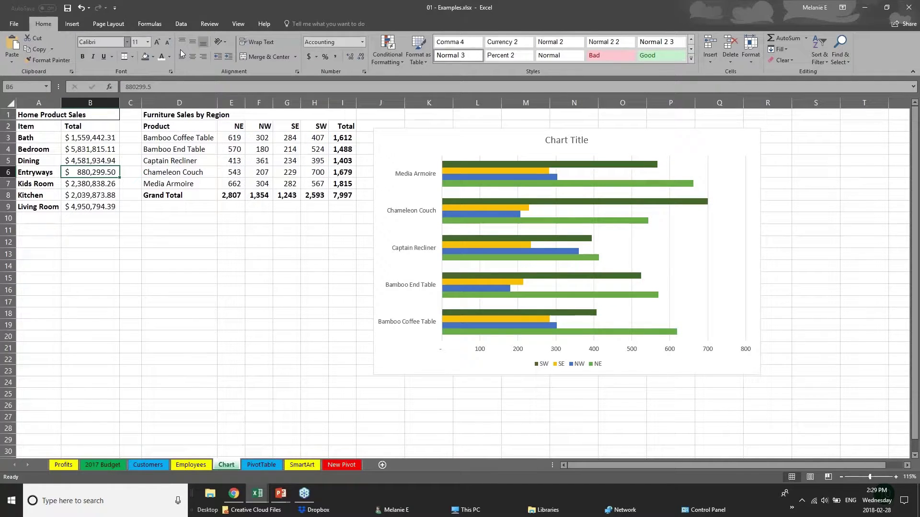
left_click(498, 177)
left_click(69, 54)
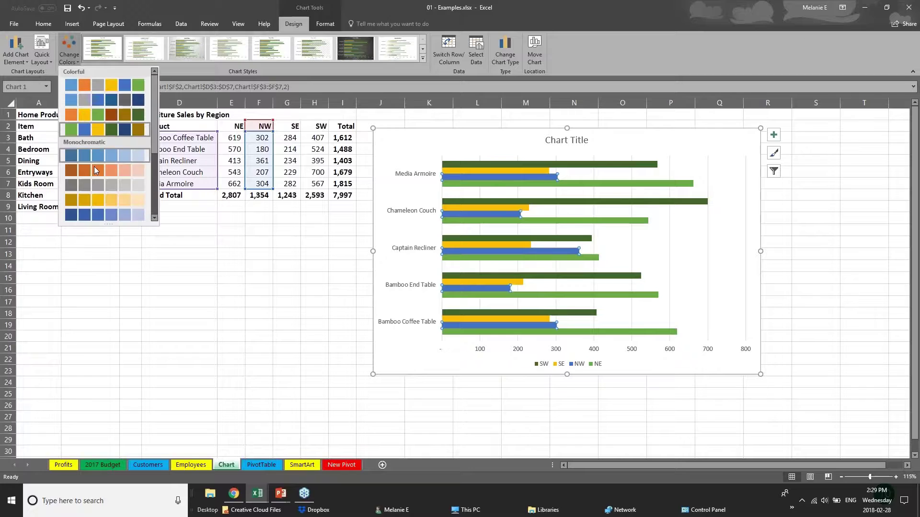
left_click(102, 157)
left_click(70, 52)
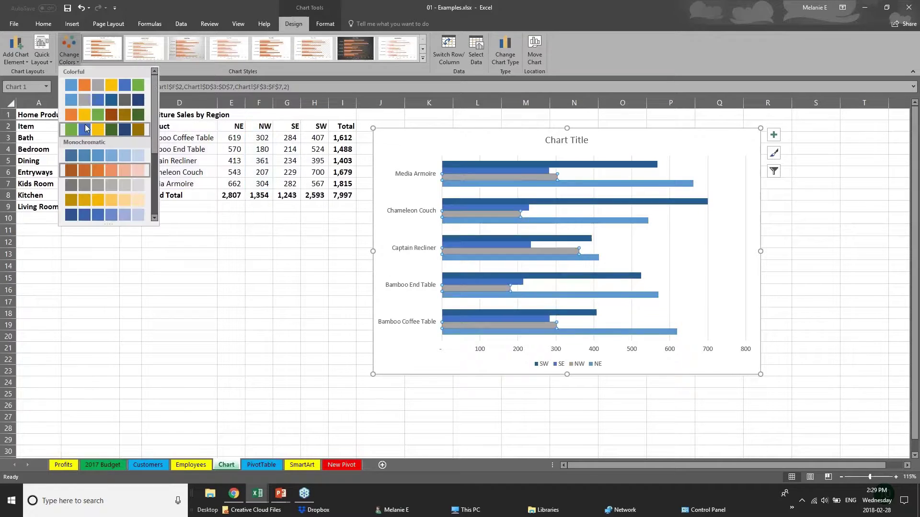
left_click(86, 129)
- Preview the third, fifth and eighth chart styles, then close the gallery and show the Format options
left_click(424, 59)
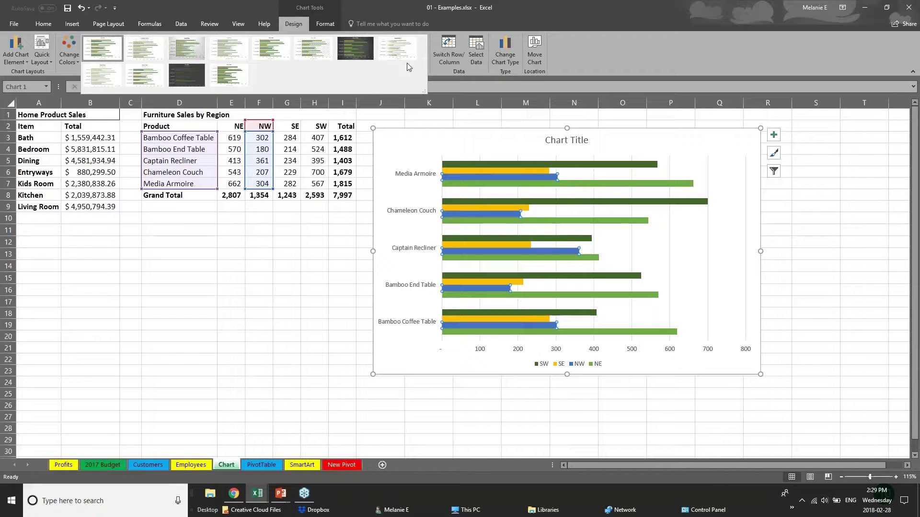
left_click(187, 48)
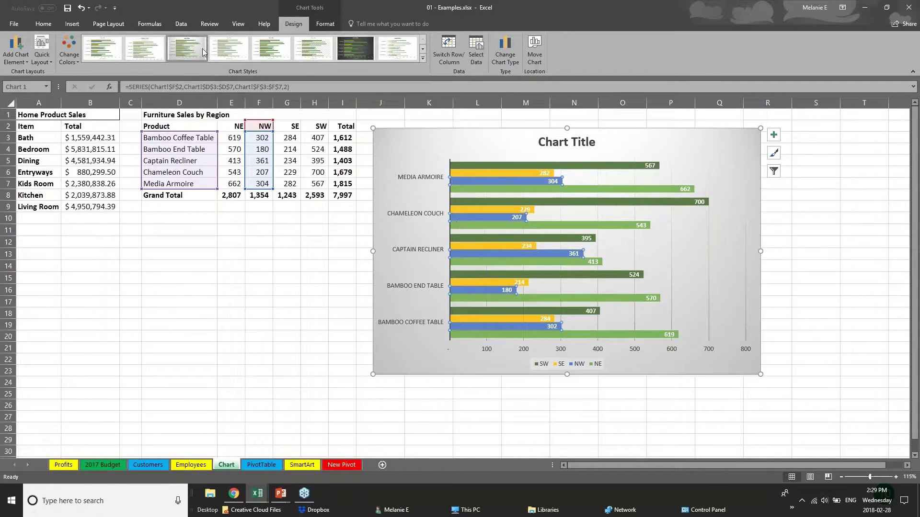
left_click(273, 49)
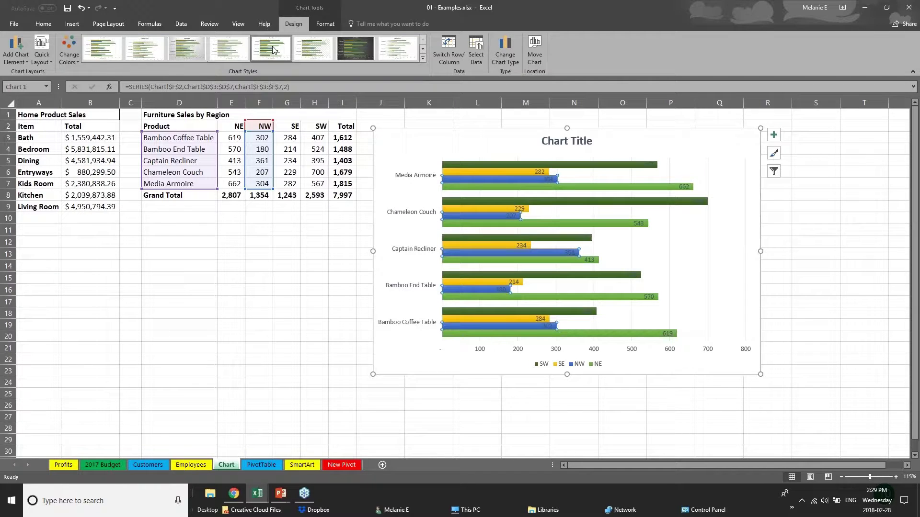
left_click(398, 48)
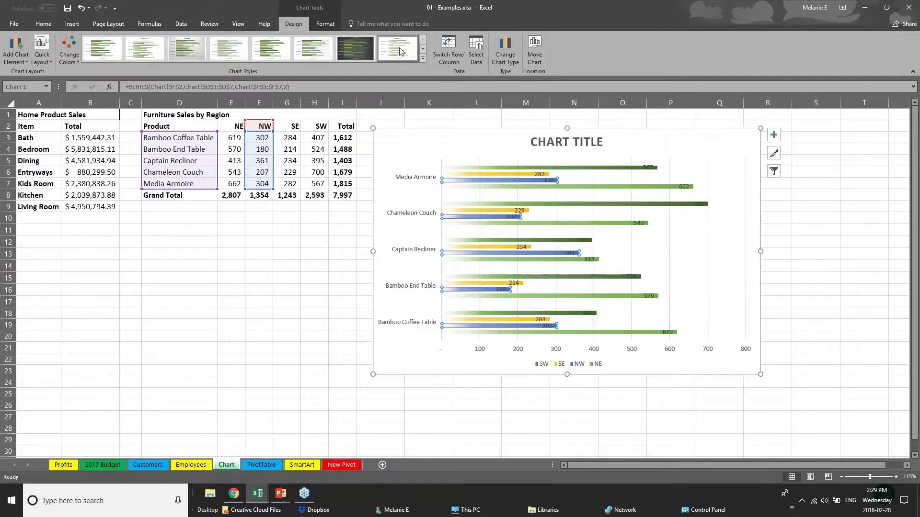
left_click(423, 58)
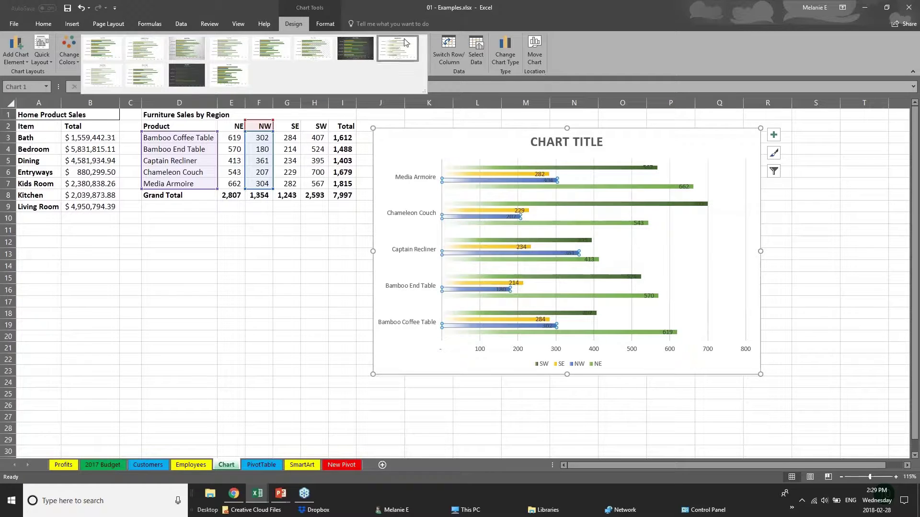
left_click(325, 24)
left_click(326, 23)
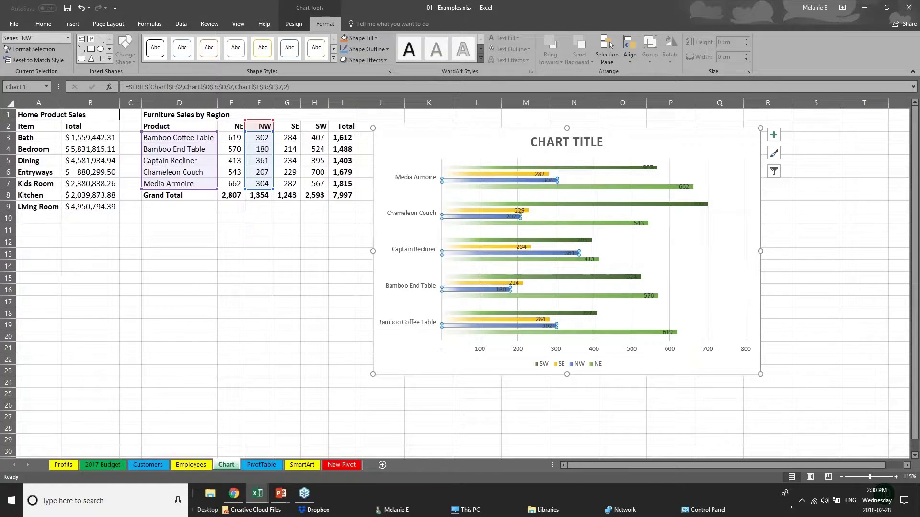
- Fill the SW series bars with dark orange
left_click(488, 175)
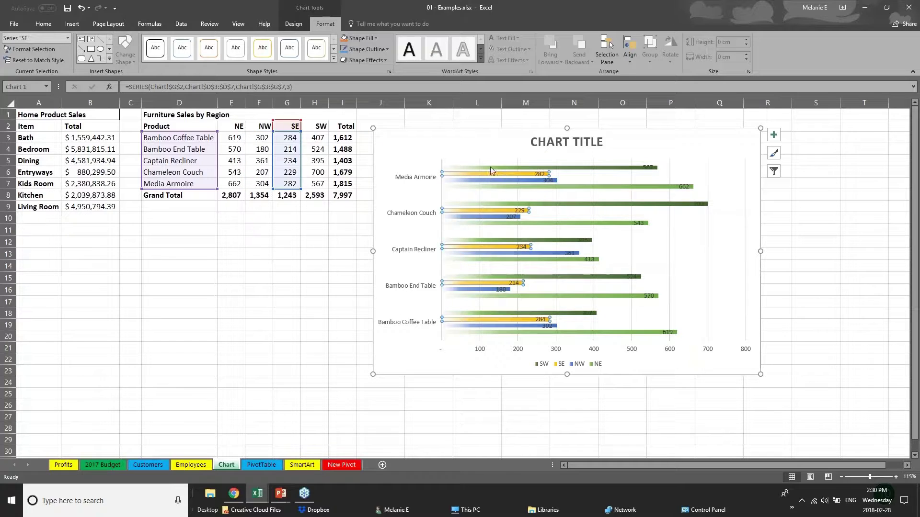
left_click(490, 167)
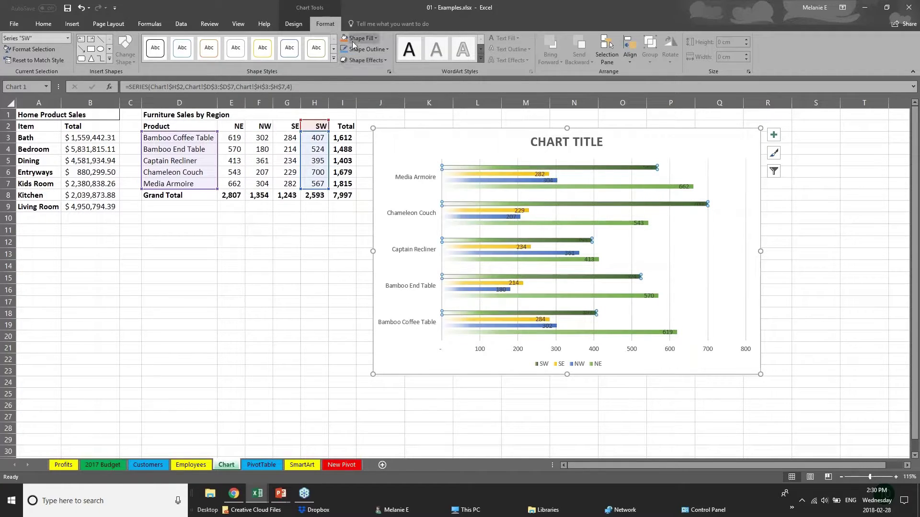
left_click(369, 38)
left_click(386, 95)
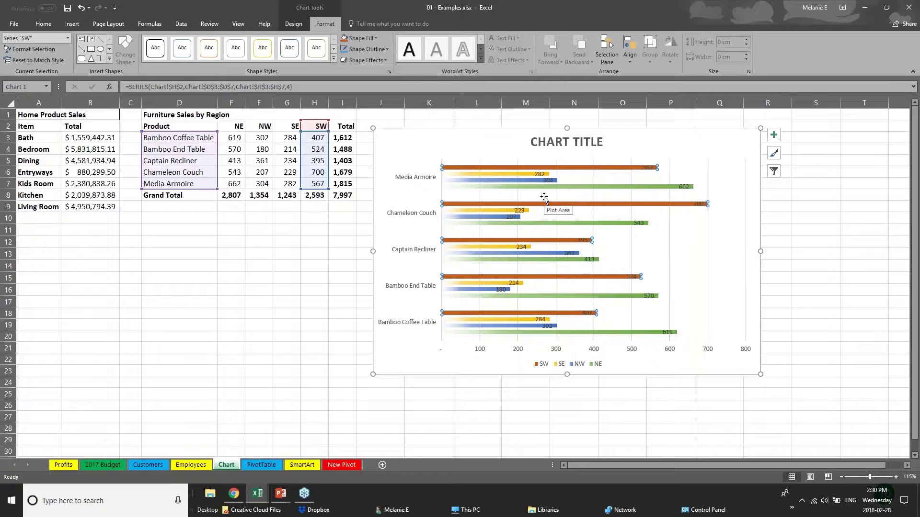
left_click(553, 143)
- Replace the CHART TITLE placeholder with 'SALES DATA' and select the vertical product axis
left_click_drag(553, 142, 604, 141)
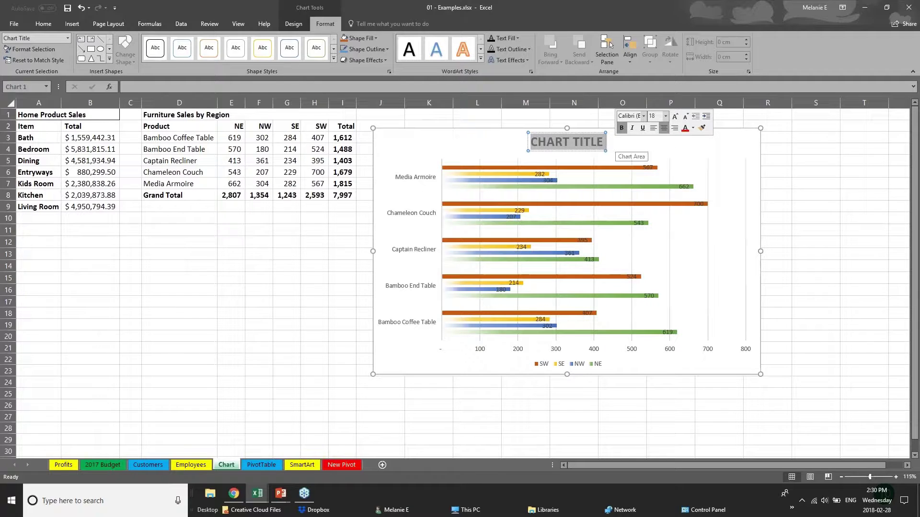
type("SALES D")
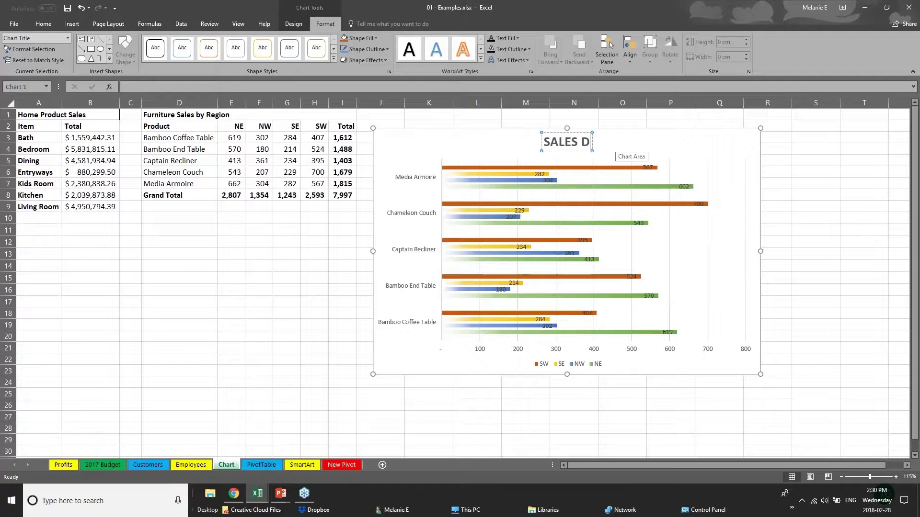
type("ATA")
left_click(481, 354)
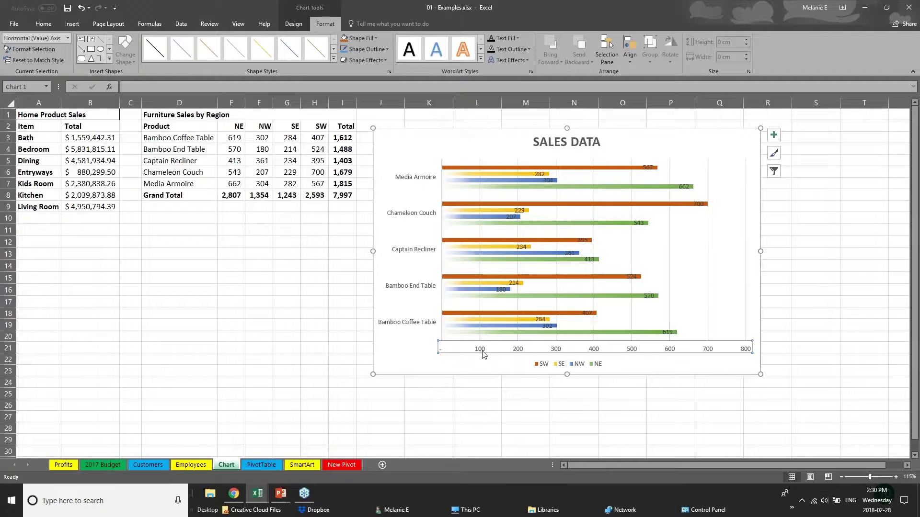
left_click(434, 287)
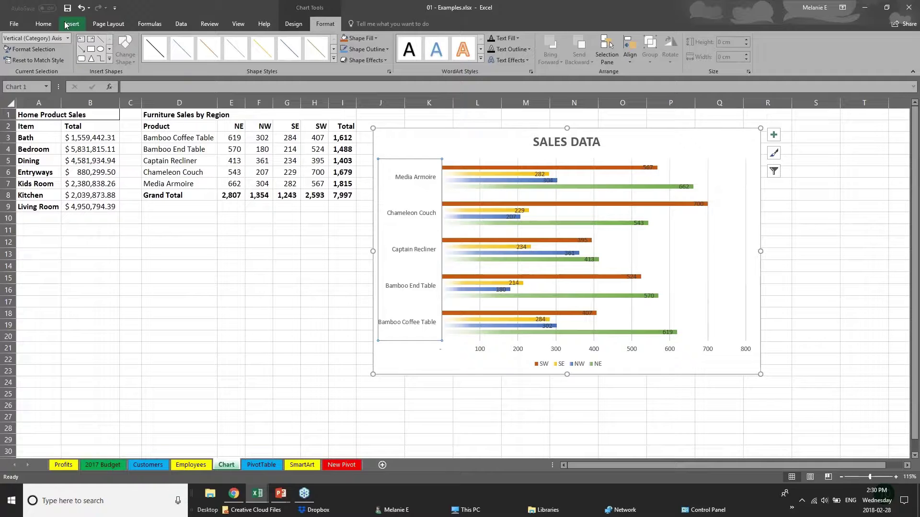
left_click(44, 24)
- Enlarge the vertical axis product labels by two font-size steps
left_click(158, 42)
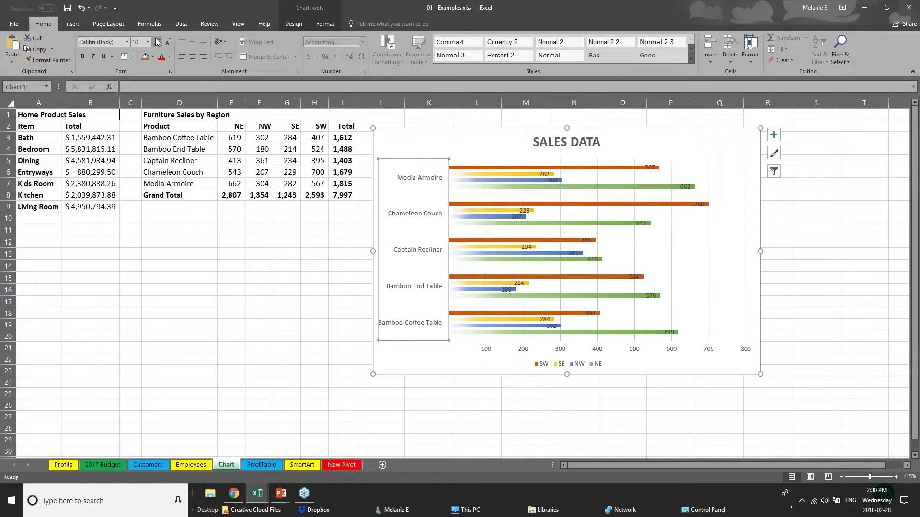
left_click(158, 42)
left_click(500, 350)
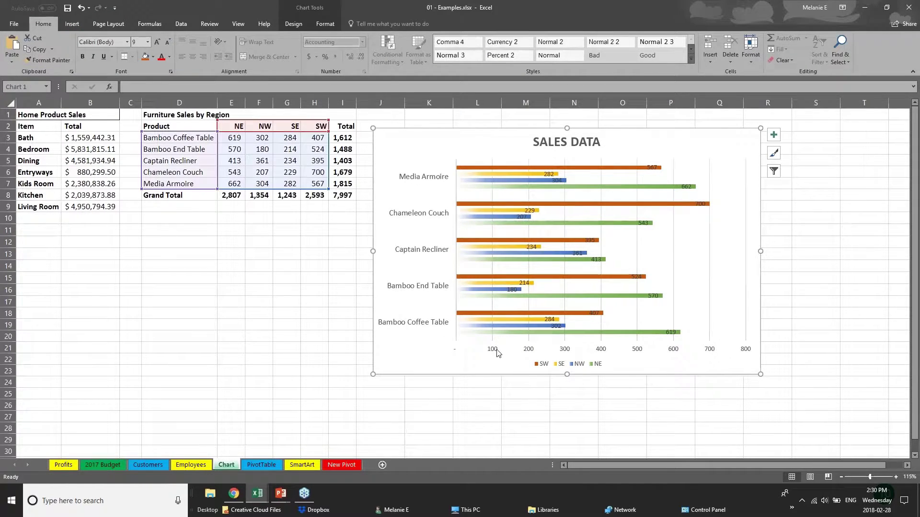
left_click(494, 353)
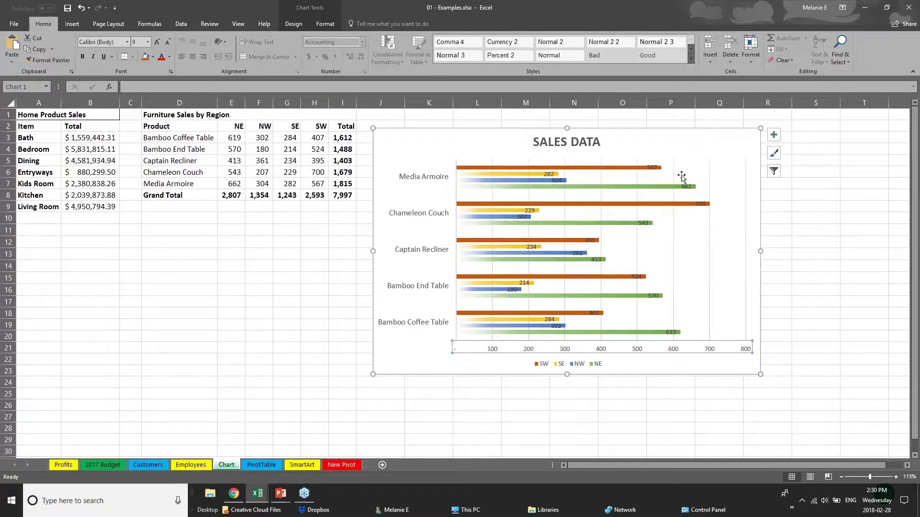
- Move the 700 data label to sit just right of its bar
left_click(652, 168)
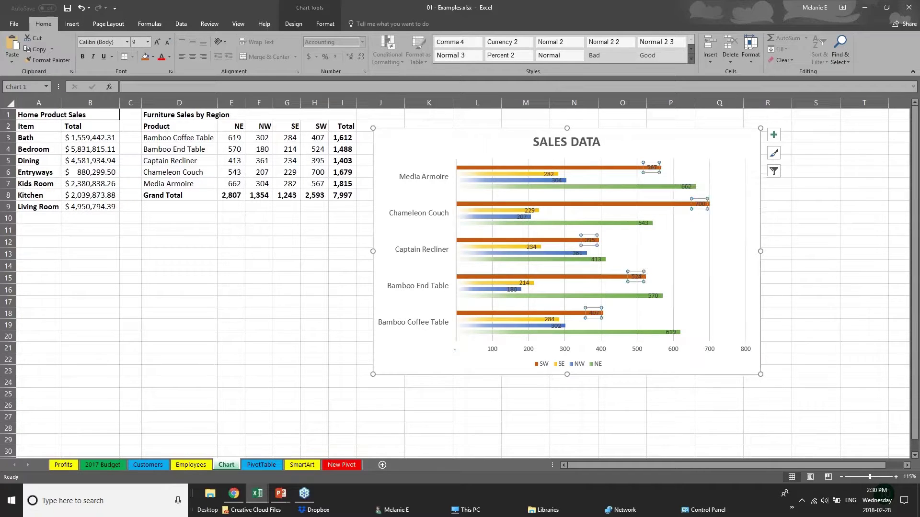
left_click(699, 204)
left_click_drag(701, 204, 720, 204)
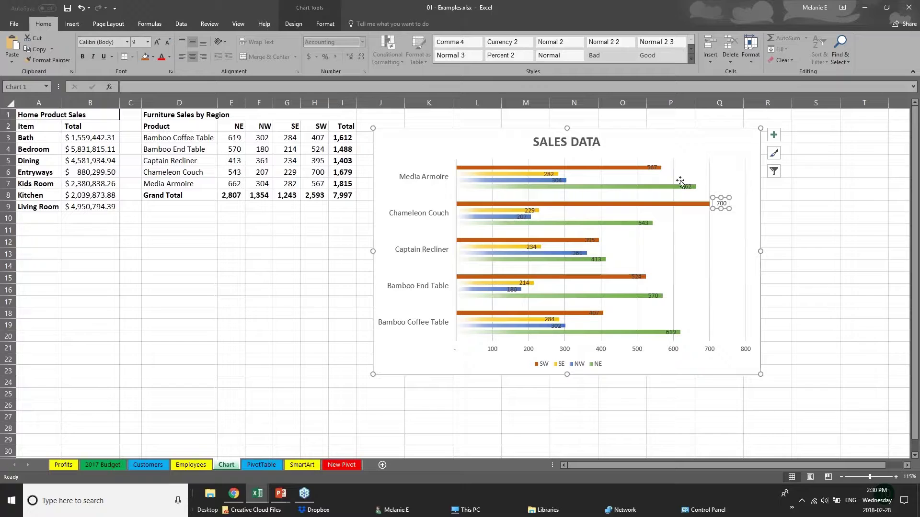
left_click(652, 169)
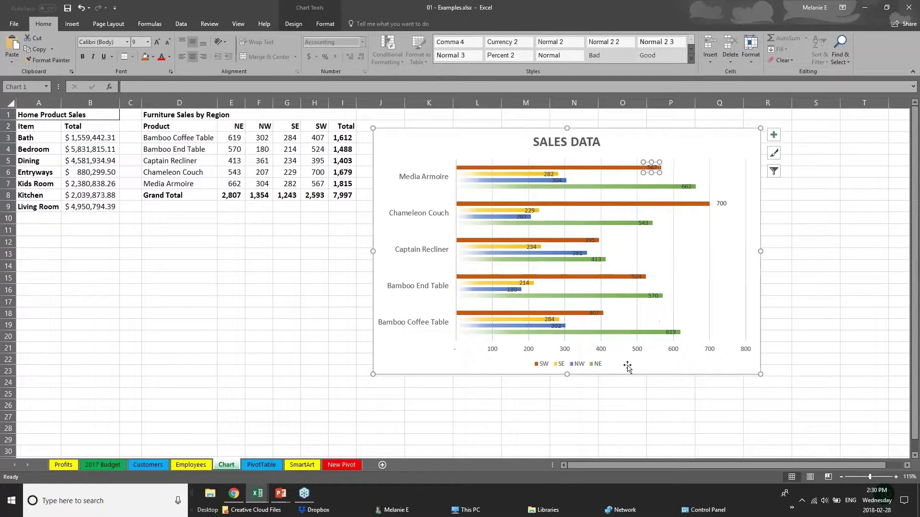
- Delete the horizontal value axis from the chart
left_click(599, 353)
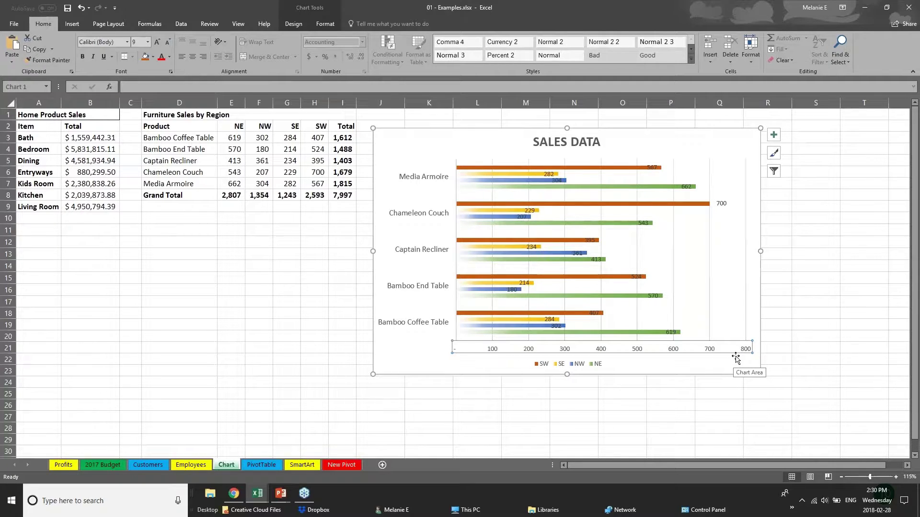
key("Delete")
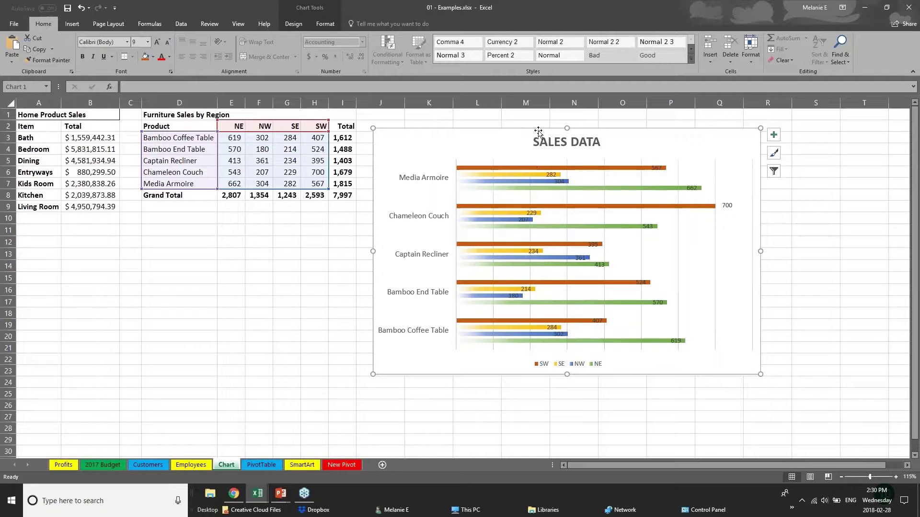
left_click(294, 24)
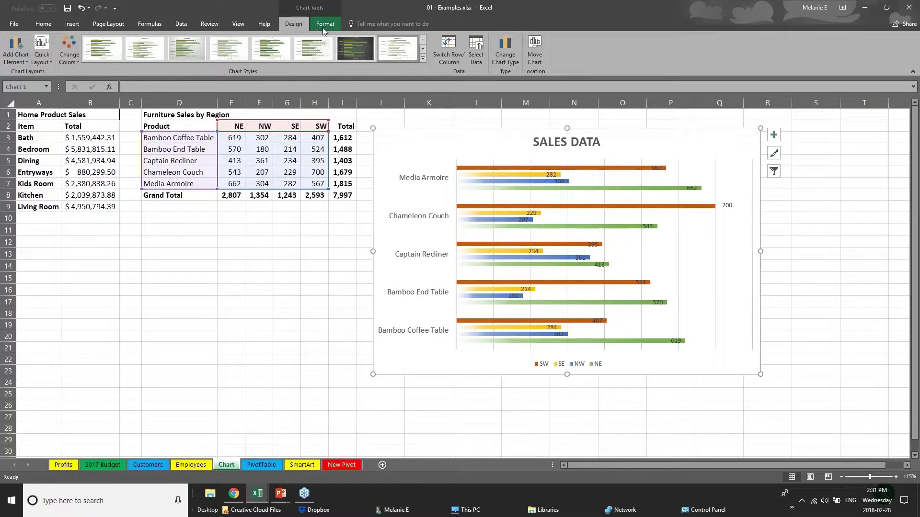
left_click(325, 24)
left_click(294, 24)
left_click(289, 139)
left_click(455, 167)
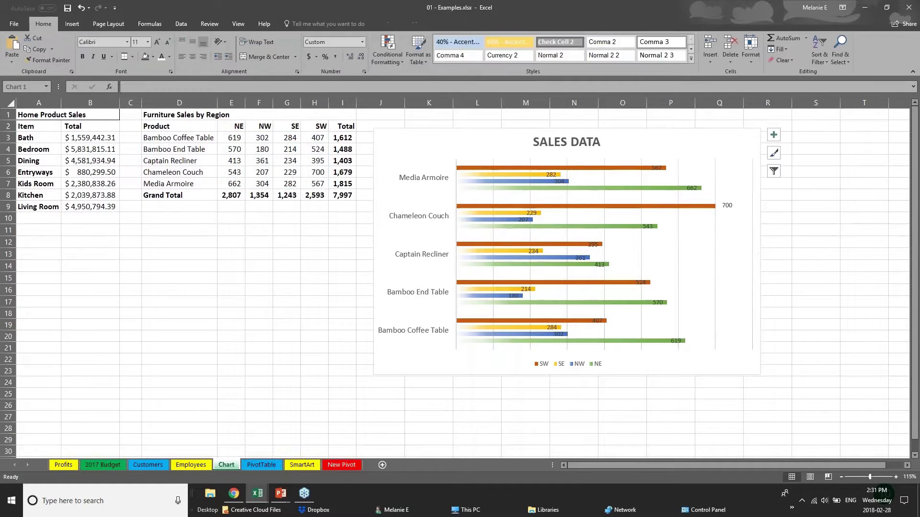
left_click(515, 168)
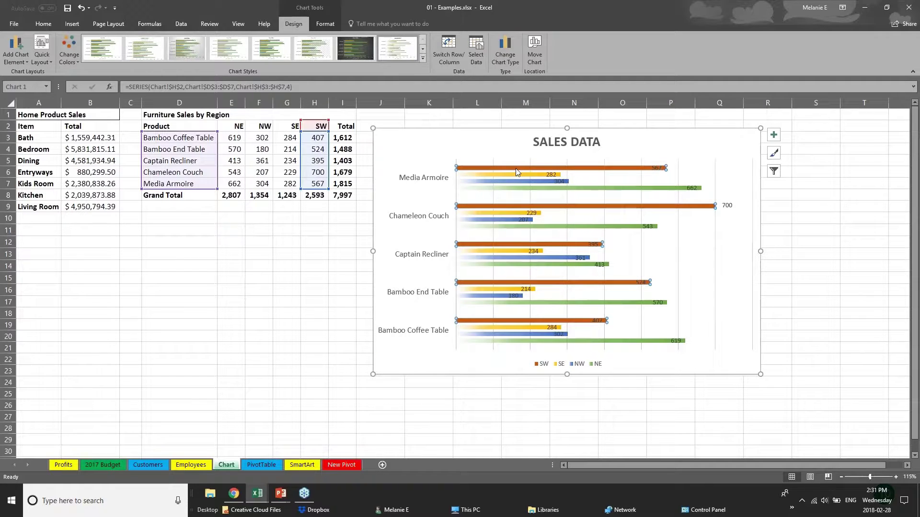
- Change Bamboo End Table's NW sales in cell F4 from 180 to 181
left_click(525, 175)
left_click(529, 181)
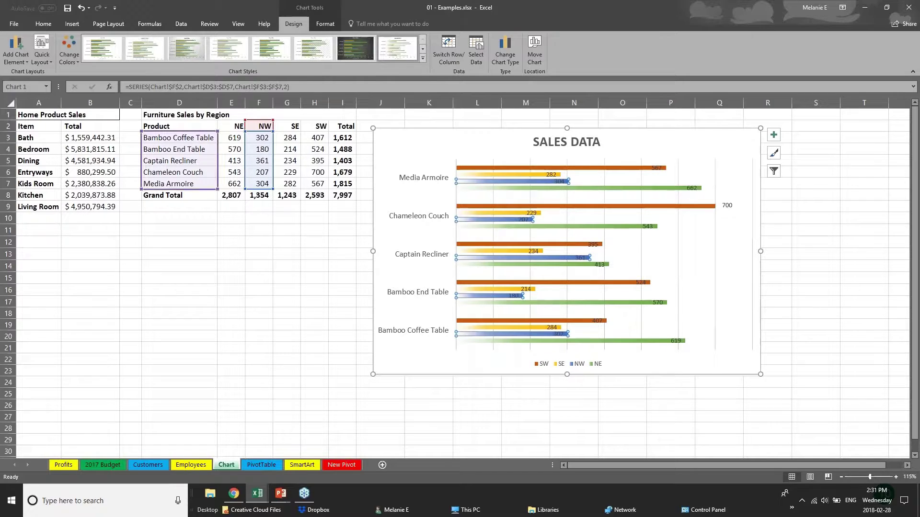
left_click(254, 148)
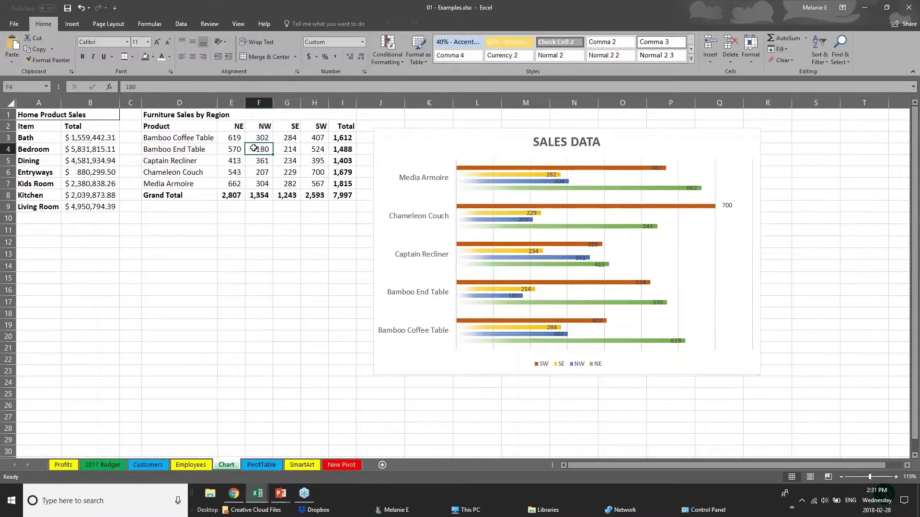
double_click(254, 148)
double_click(260, 149)
type("181")
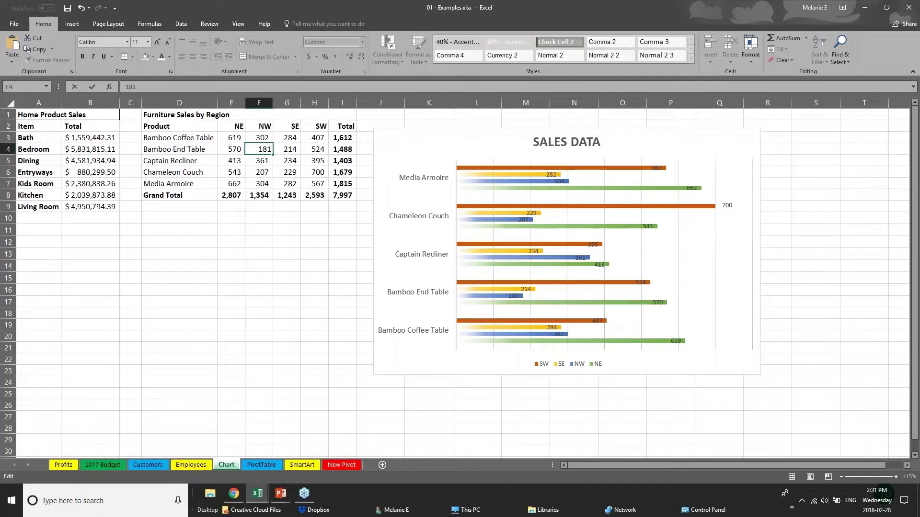
key("Return")
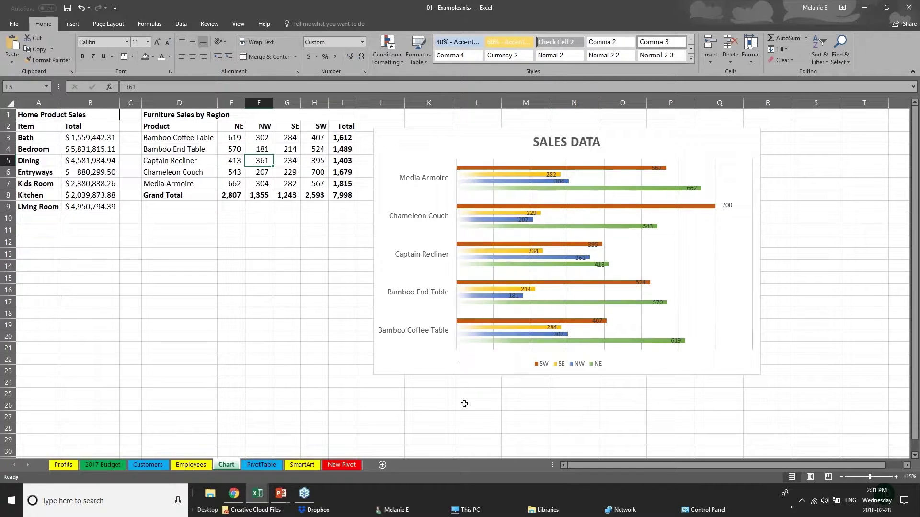
- Bring the PowerPoint slide show forward and advance to the Creating Tables slide
left_click(280, 494)
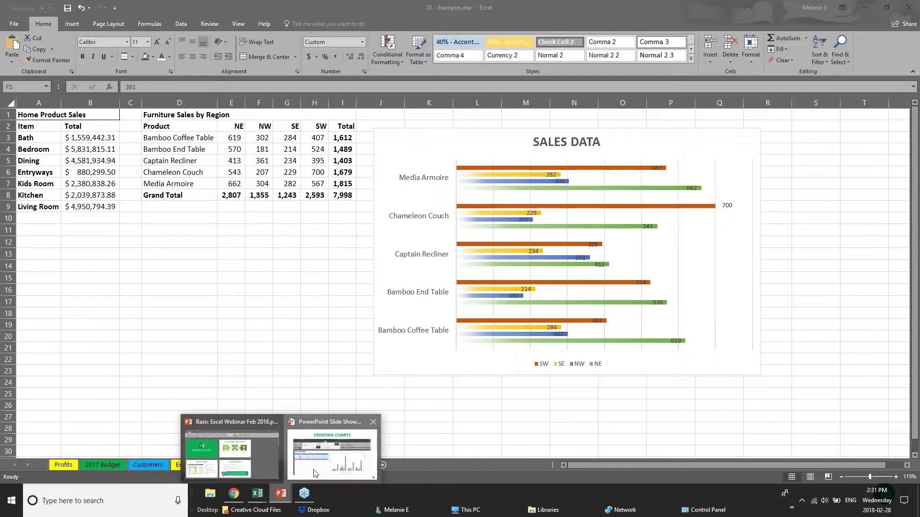
left_click(322, 464)
key("Right")
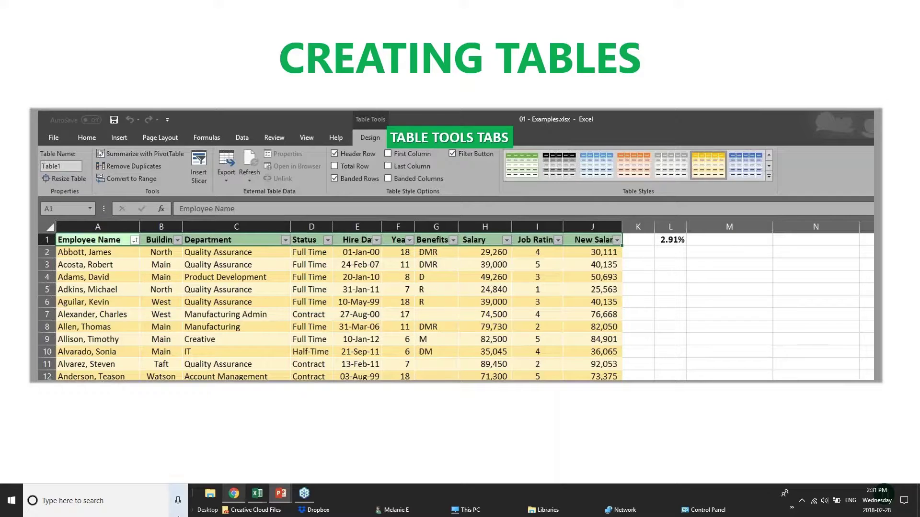
- Bring the Excel pivotTables.xlsx workbook back to the front
mouse_move(252, 504)
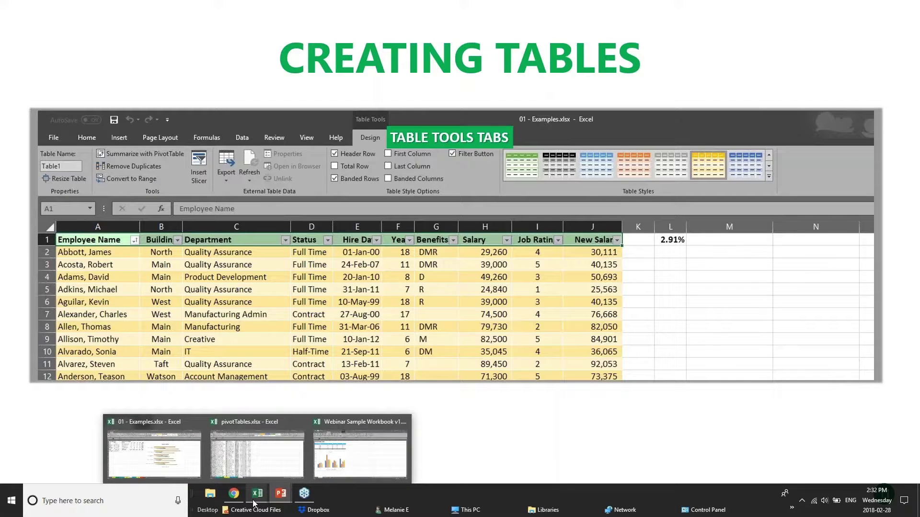
left_click(353, 458)
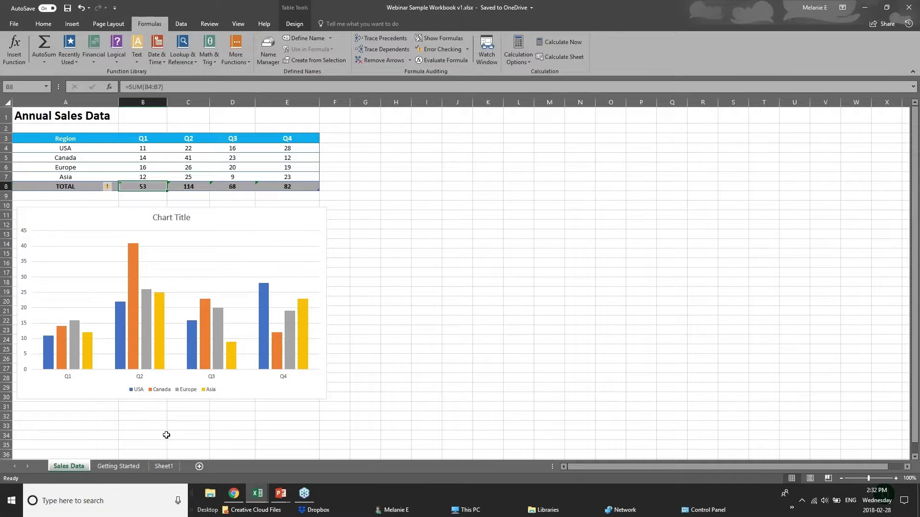
mouse_move(257, 494)
left_click(211, 470)
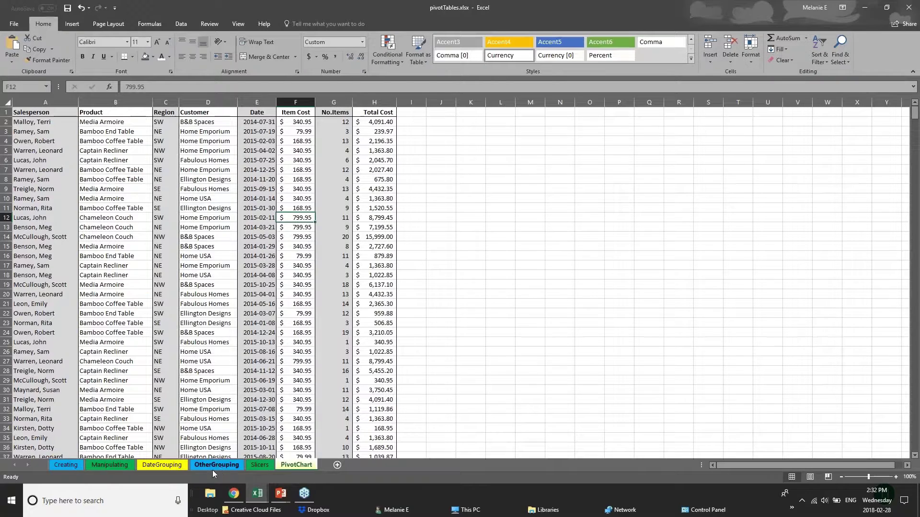
- Open the Customers sheet of 01 - Examples and scroll through the customer records
left_click(269, 473)
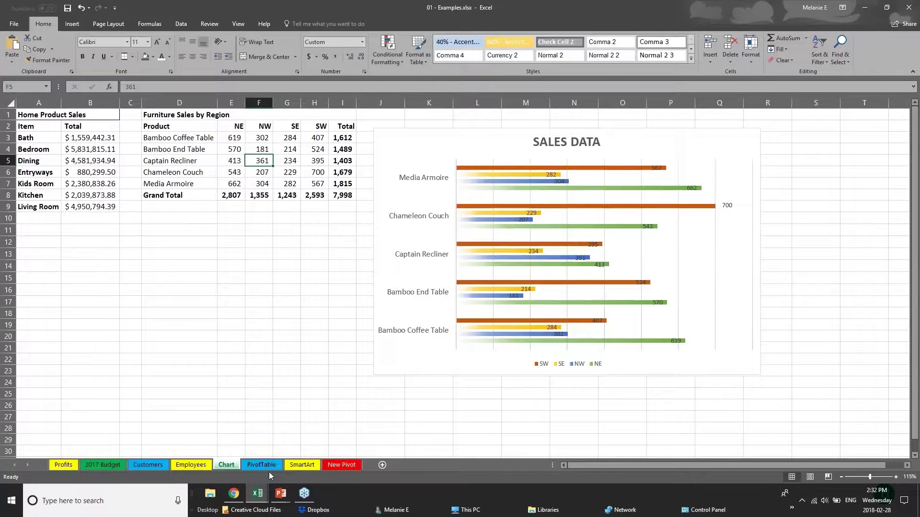
left_click(148, 465)
key("Down")
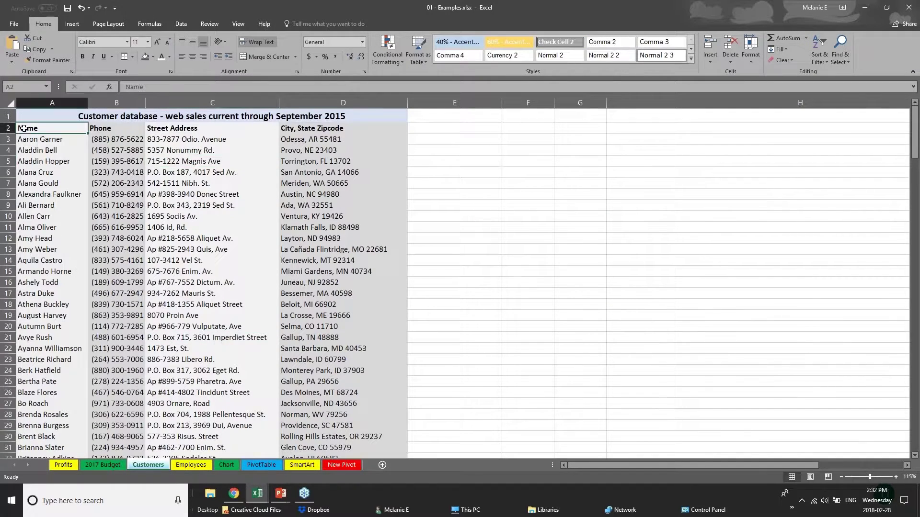
scroll(100, 218, "down", 20)
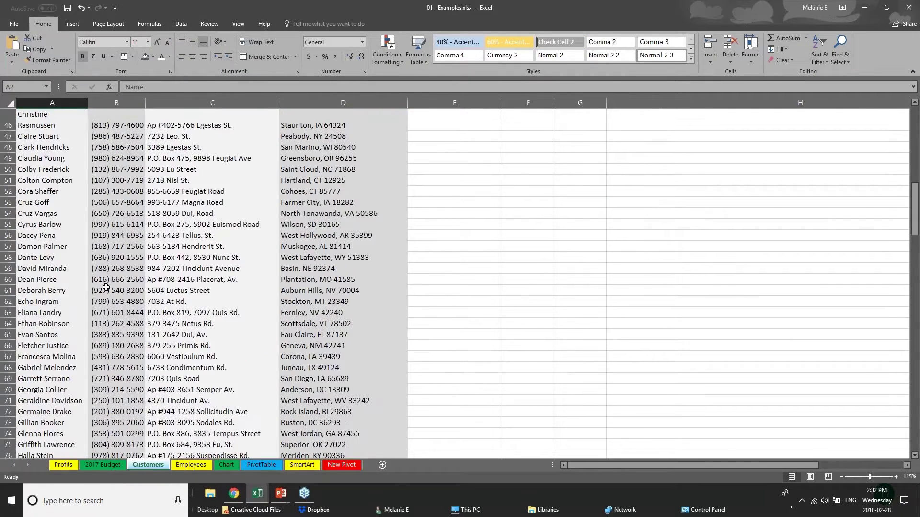
scroll(105, 288, "down", 20)
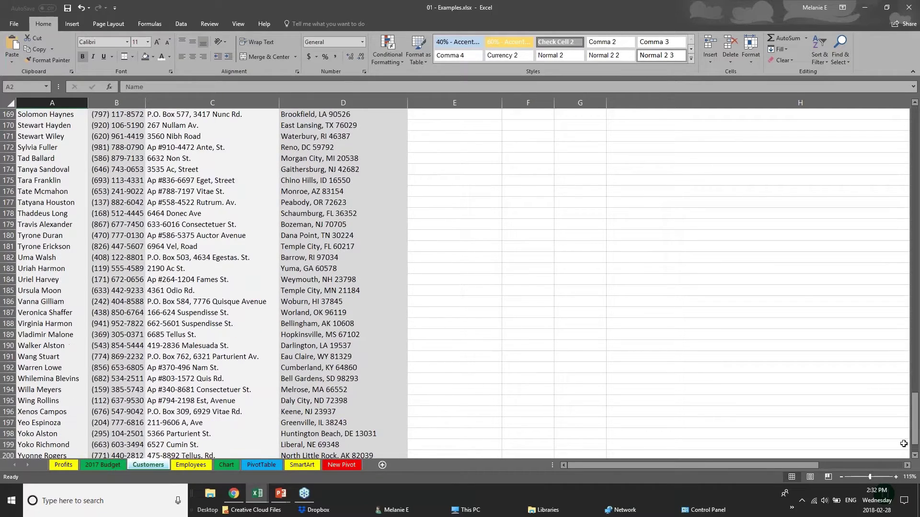
left_click_drag(914, 431, 914, 129)
- Return to the top of the customer data and select every cell on the sheet
left_click(117, 150)
left_click(67, 164)
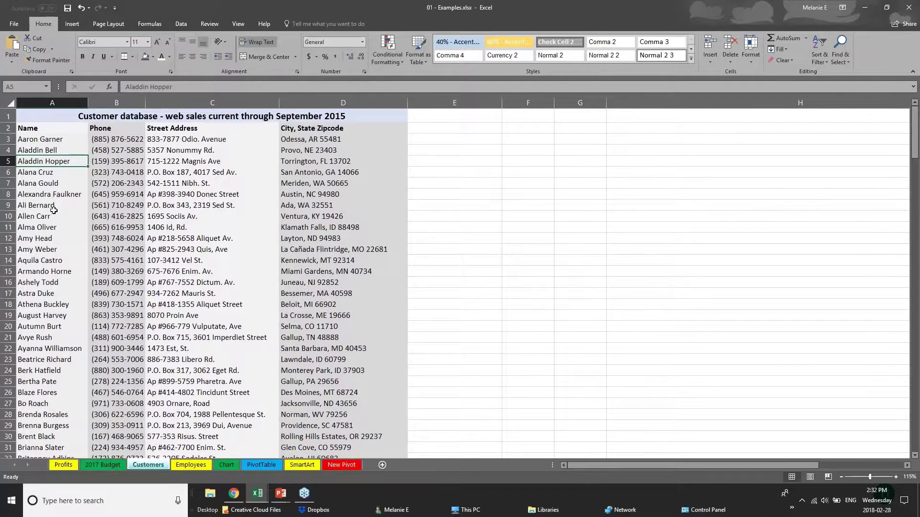
scroll(38, 321, "down", 2)
scroll(38, 321, "up", 2)
left_click(10, 104)
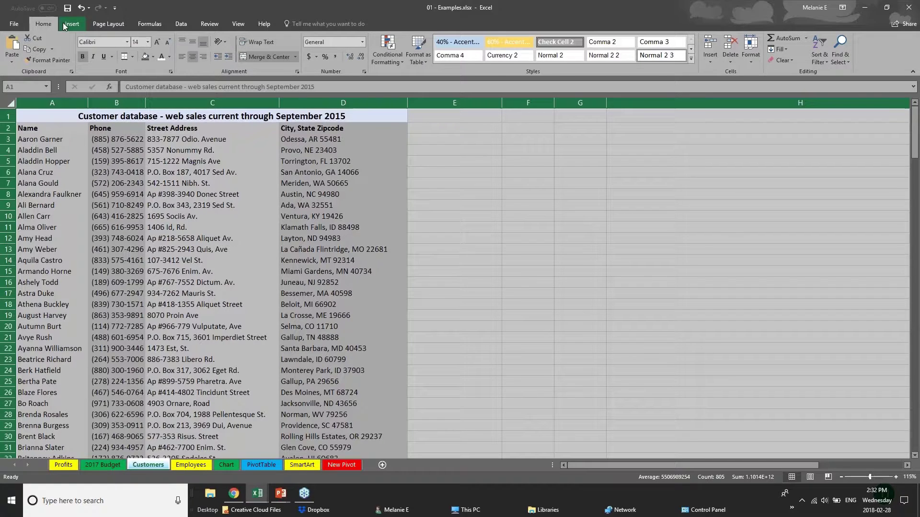
- Insert a table with headers over the whole Customers sheet, accepting the large-operation warning
left_click(66, 25)
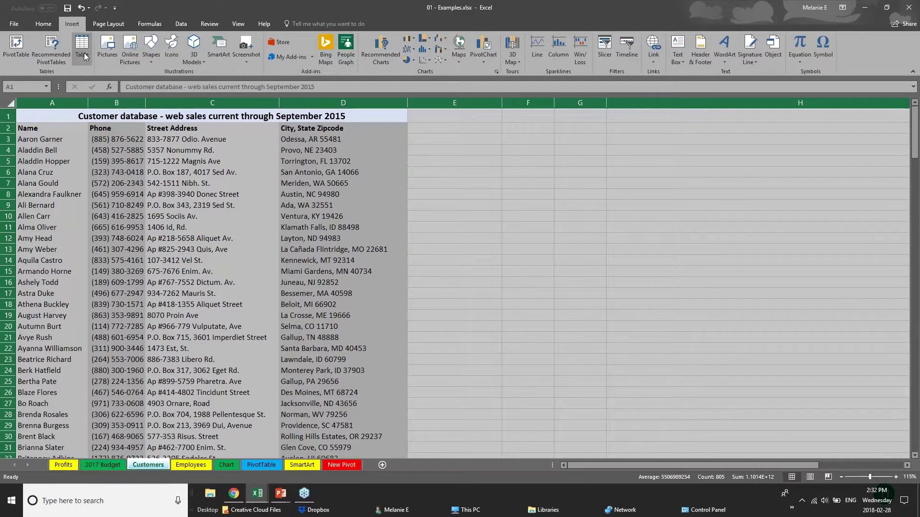
left_click(84, 52)
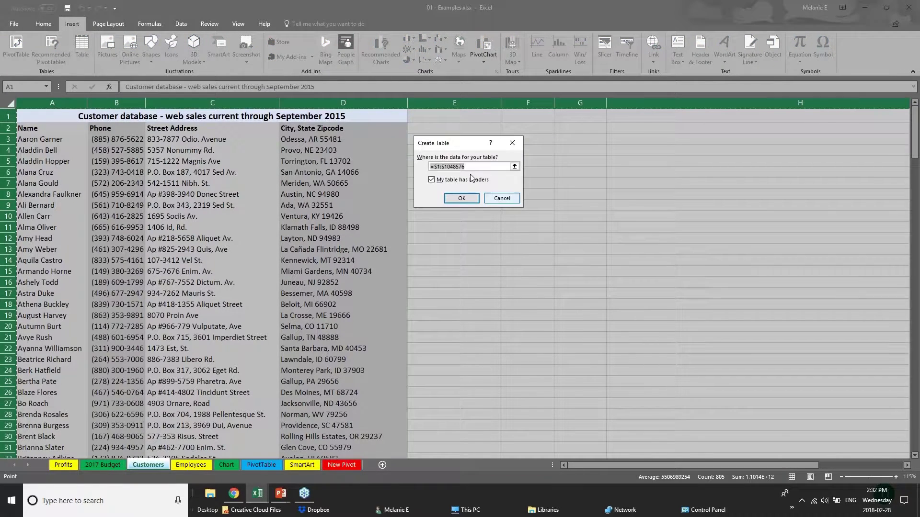
left_click(462, 198)
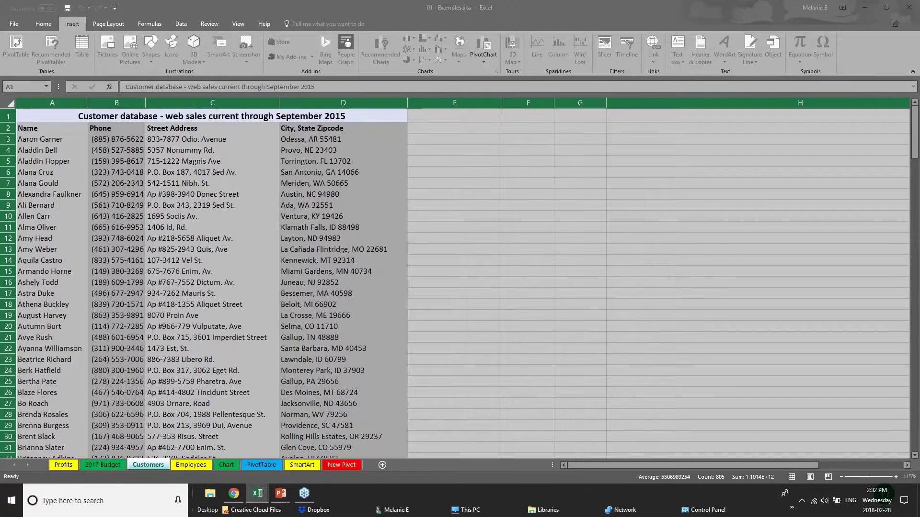
left_click(441, 197)
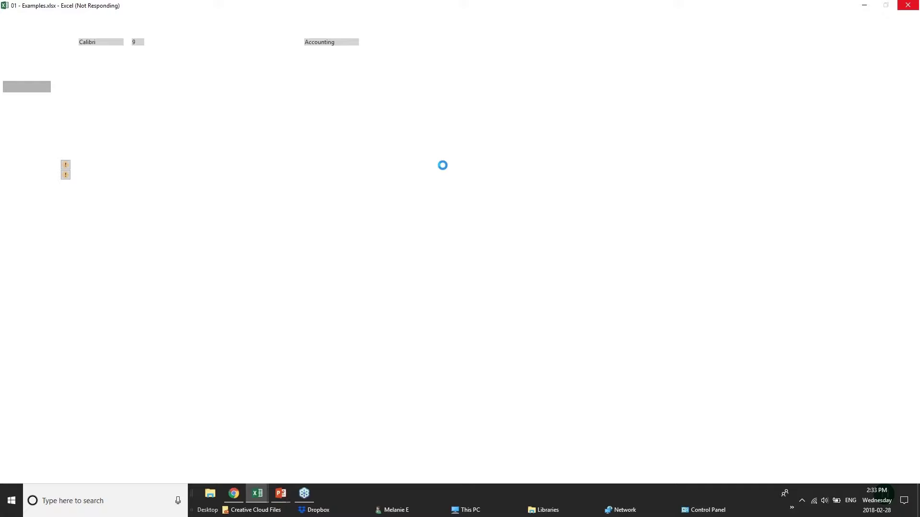
- Show the Creating Tables slide full screen in PowerPoint
left_click(279, 496)
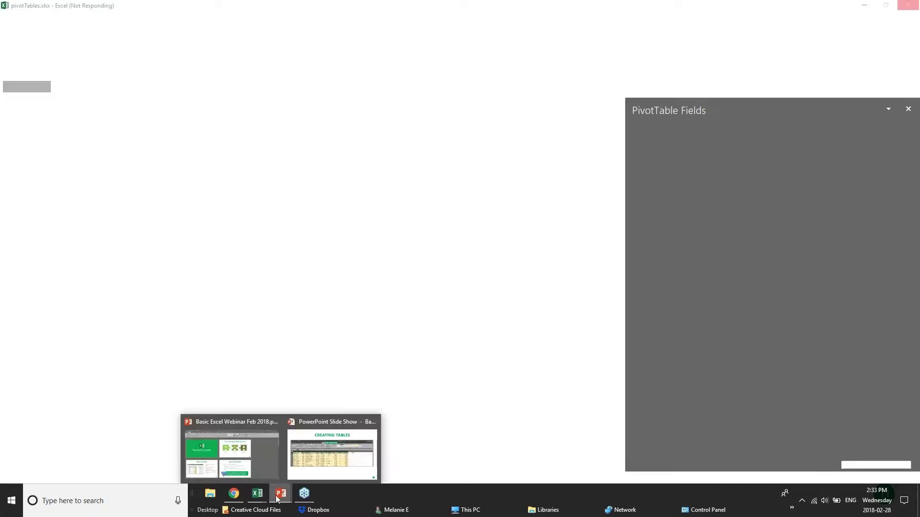
left_click(358, 462)
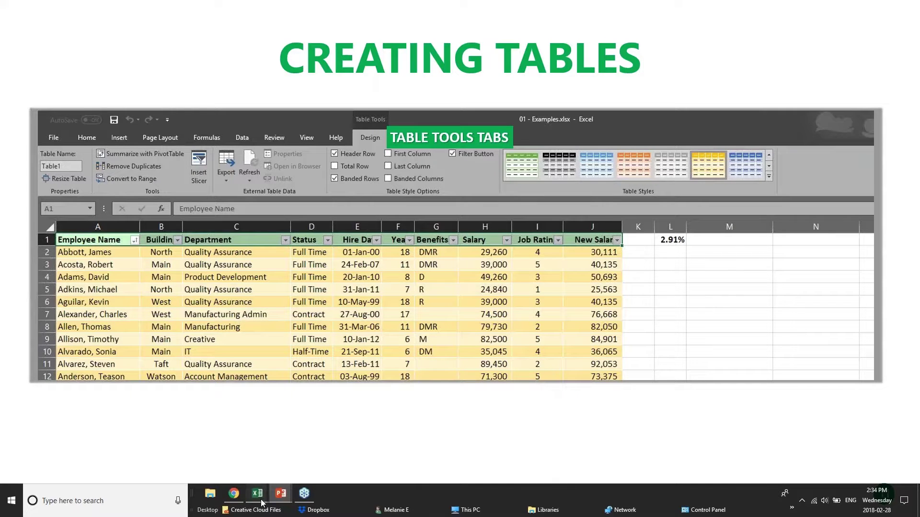
- Switch to 01 - Examples and undo the table conversion on the Customers sheet
mouse_move(262, 502)
left_click(221, 450)
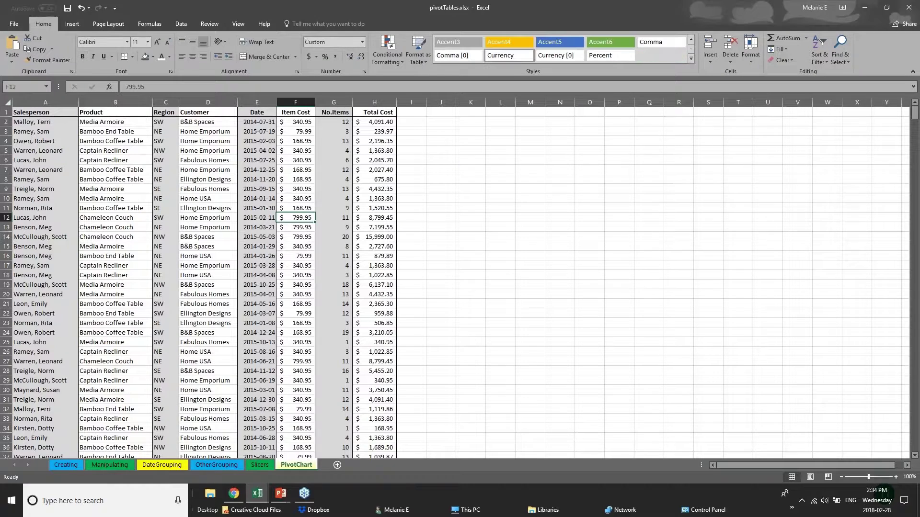
left_click(164, 455)
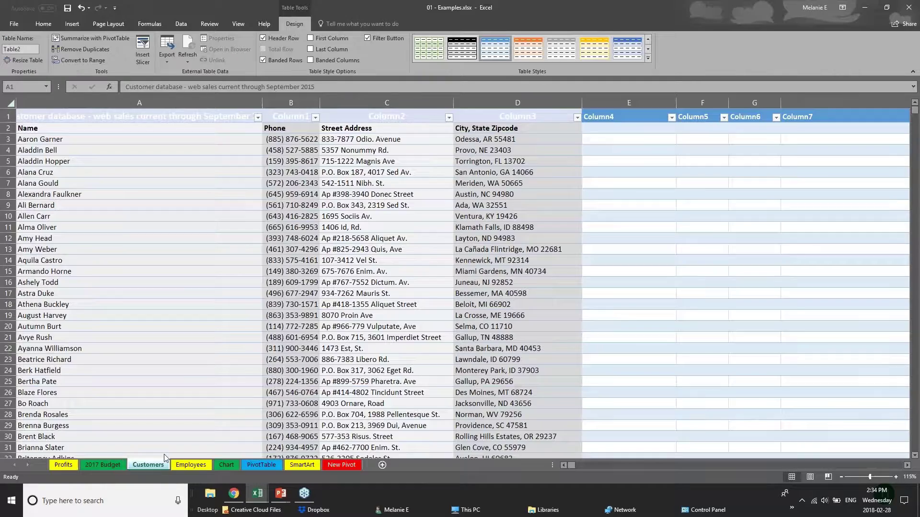
left_click(10, 103)
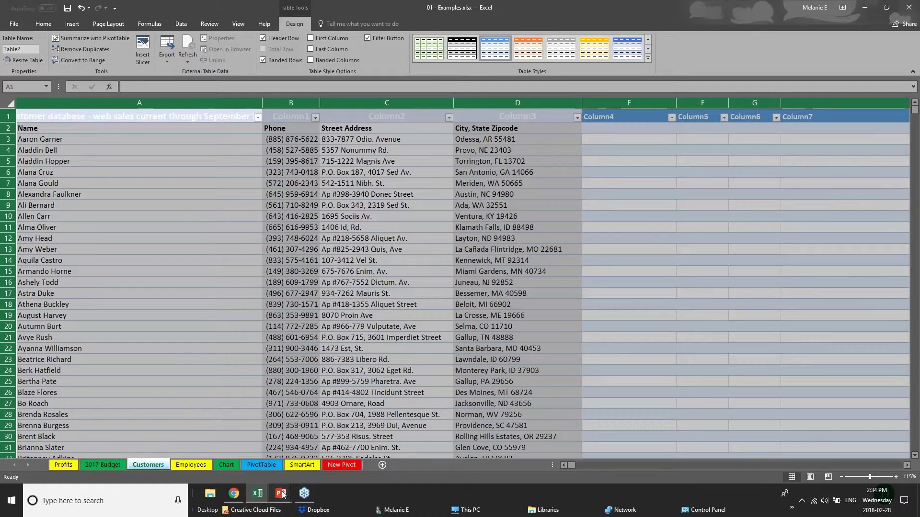
key("ctrl+z")
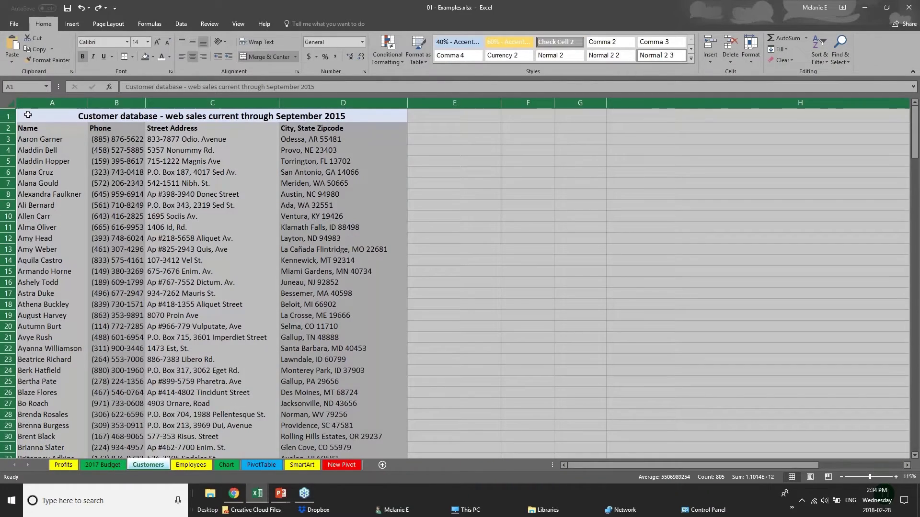
- Create a table from the title cell A1, then undo it
left_click(28, 115)
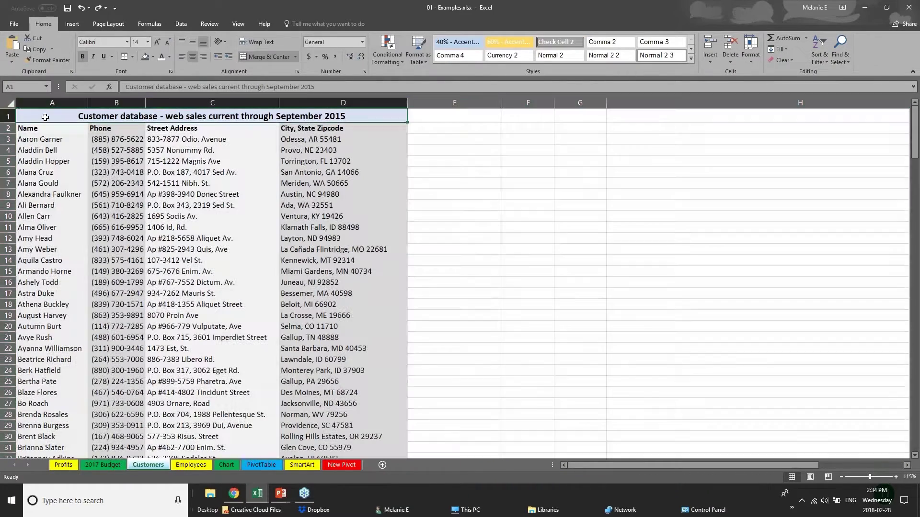
key("ctrl+a")
left_click(150, 148)
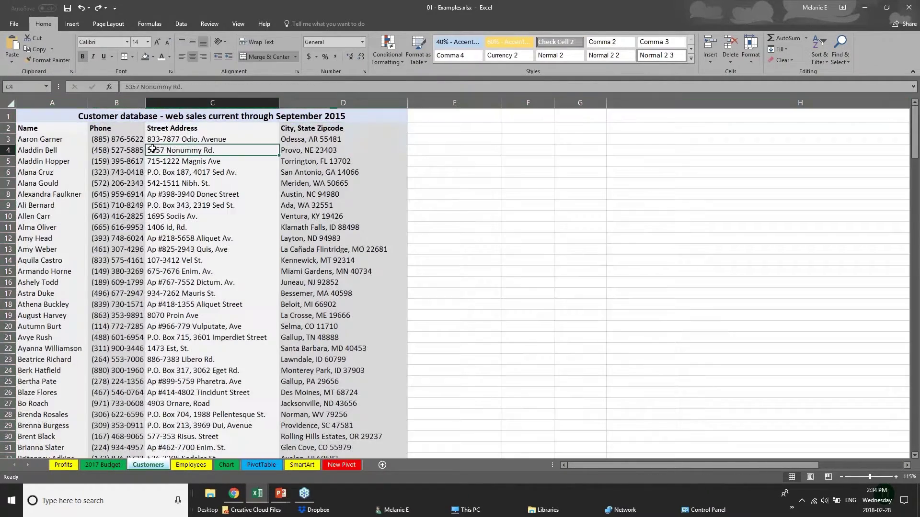
left_click(43, 119)
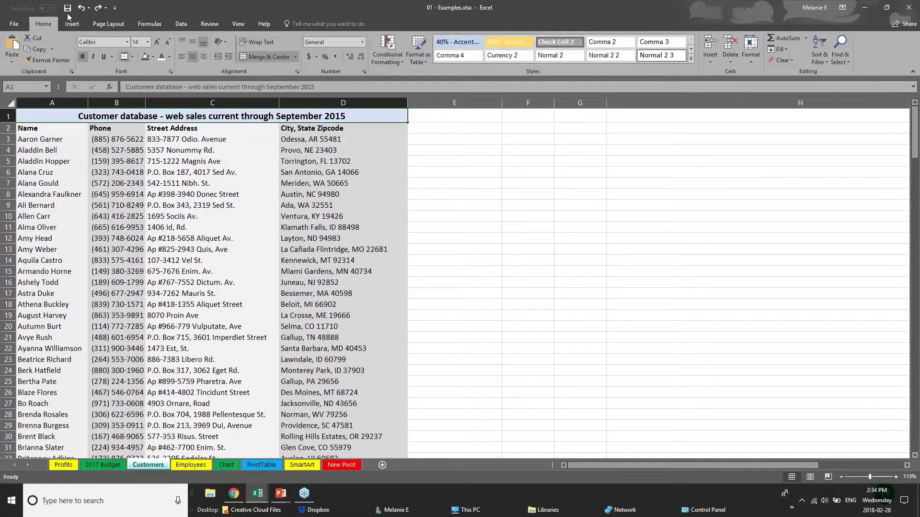
left_click(72, 24)
left_click(80, 50)
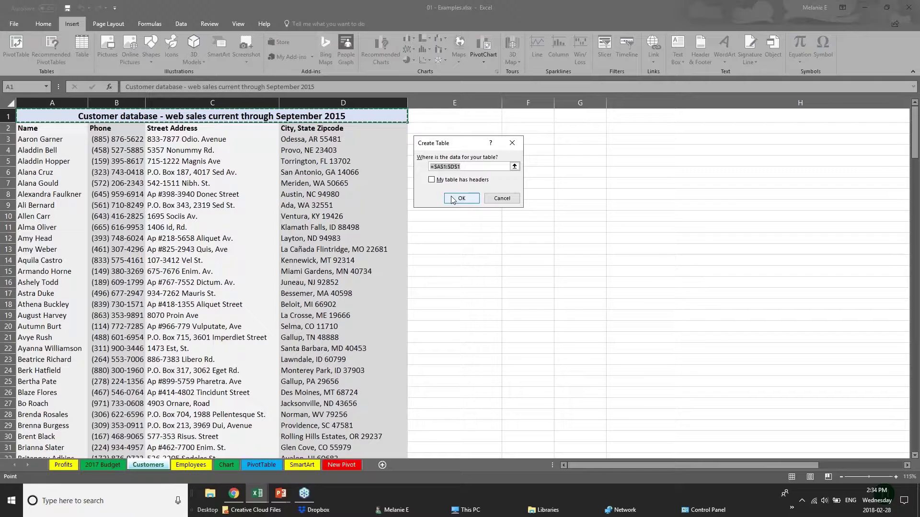
left_click(454, 200)
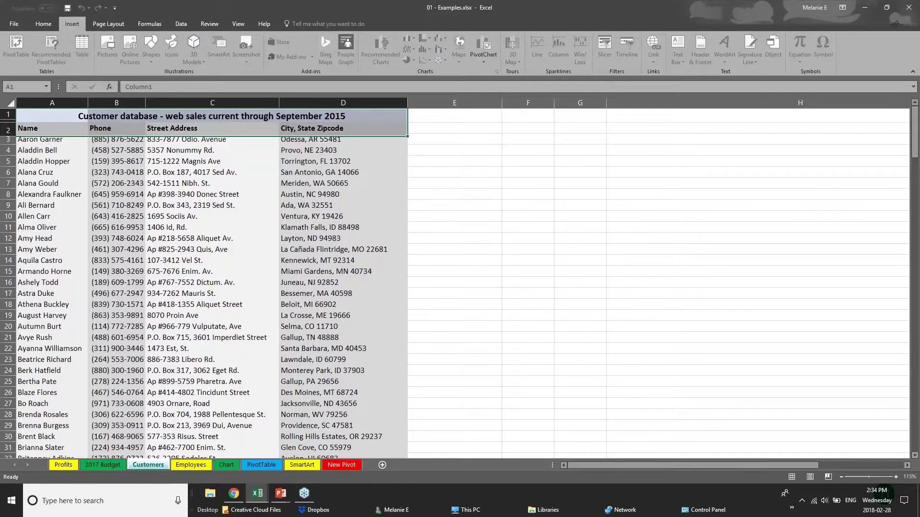
key("ctrl+z")
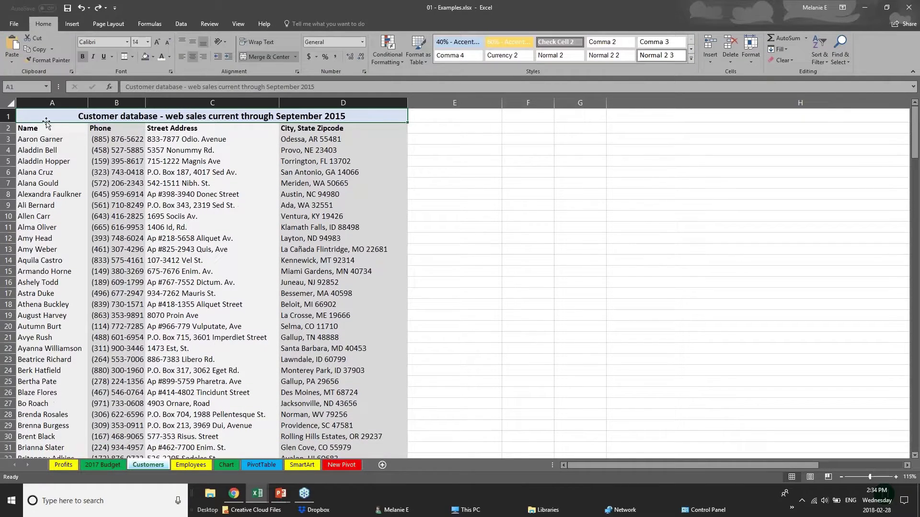
- Clear the sheet selection and go to the Chart sheet
left_click(14, 104)
left_click(206, 357)
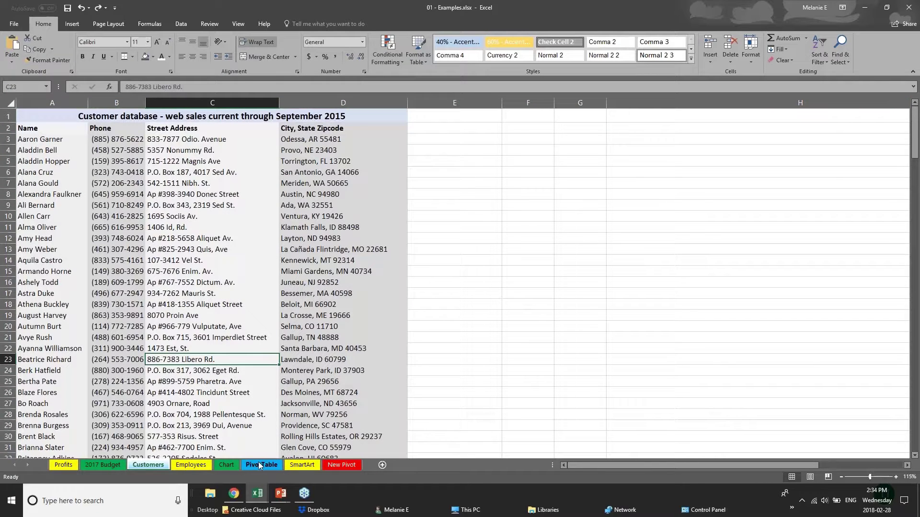
left_click(228, 465)
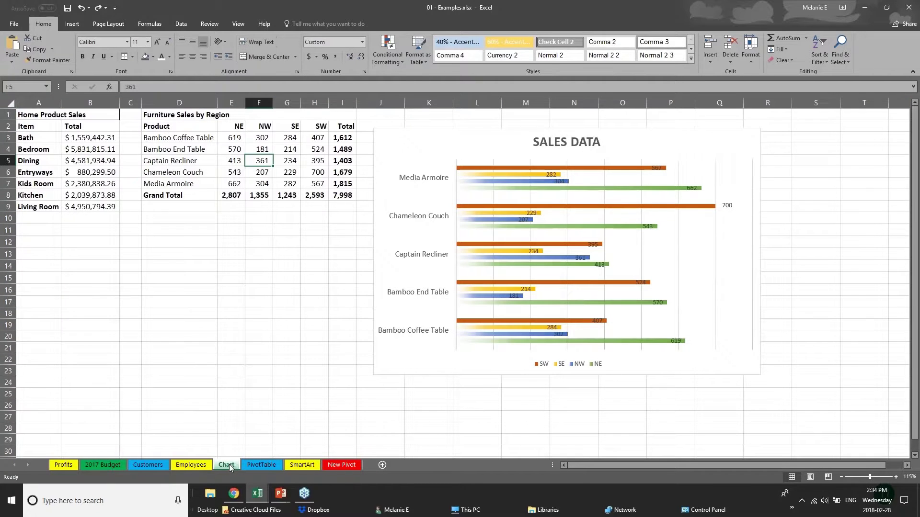
- Convert the Furniture Sales by Region range D1:I8 into a table with headers, then reselect it
left_click(172, 118)
key("ctrl+a")
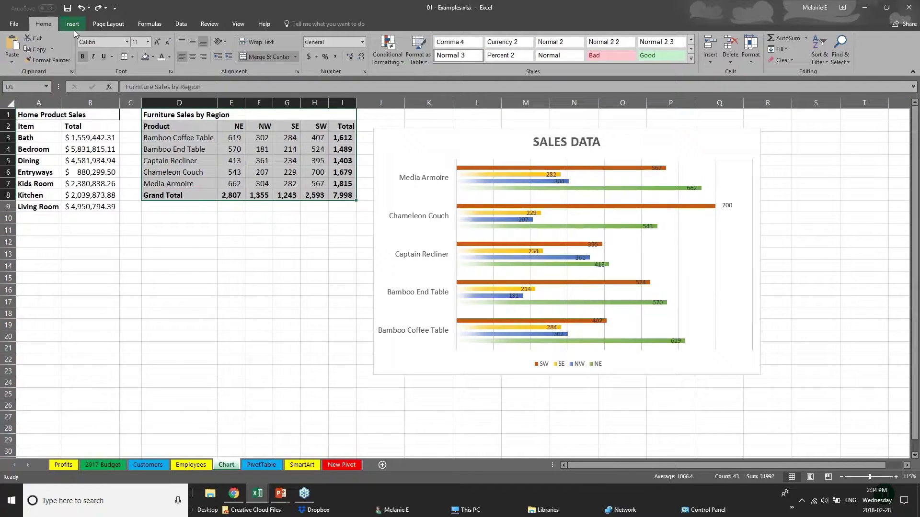
left_click(71, 26)
left_click(82, 46)
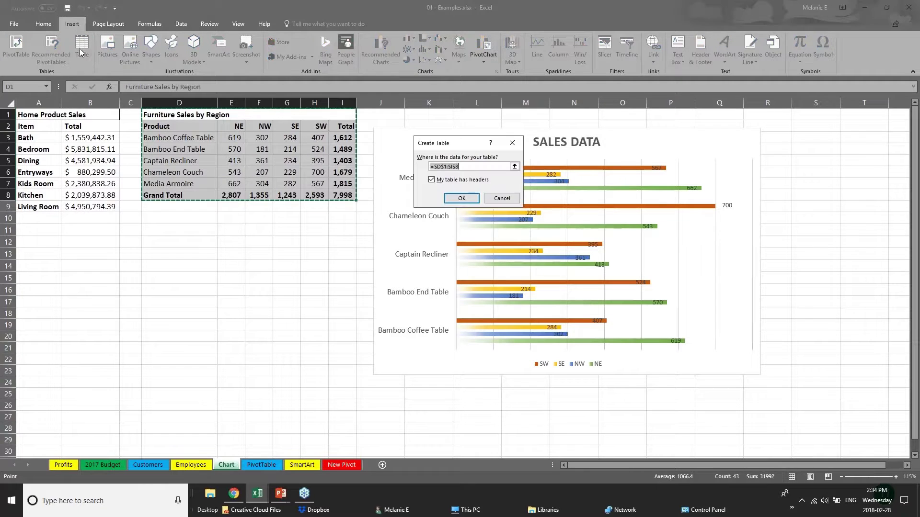
left_click(463, 200)
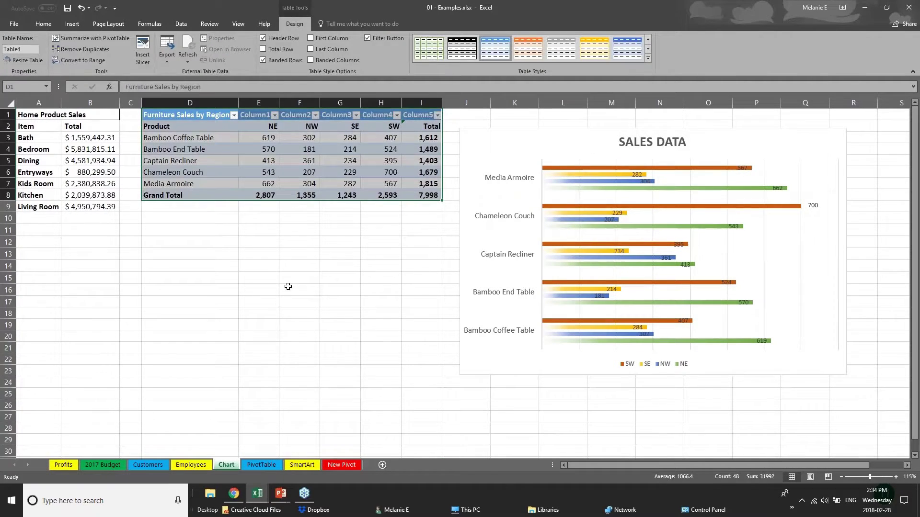
left_click(288, 286)
left_click_drag(206, 117, 433, 200)
- Apply the orange Medium table style to the sales table
left_click(647, 59)
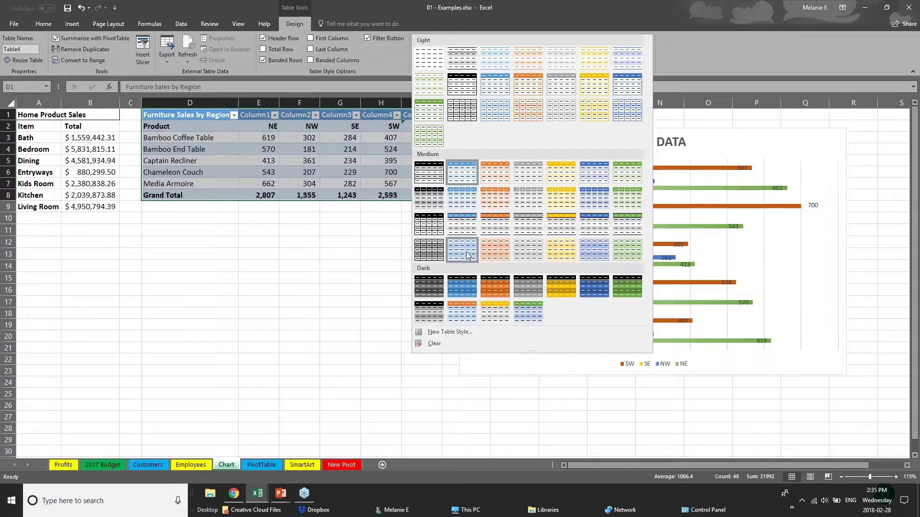
left_click(502, 231)
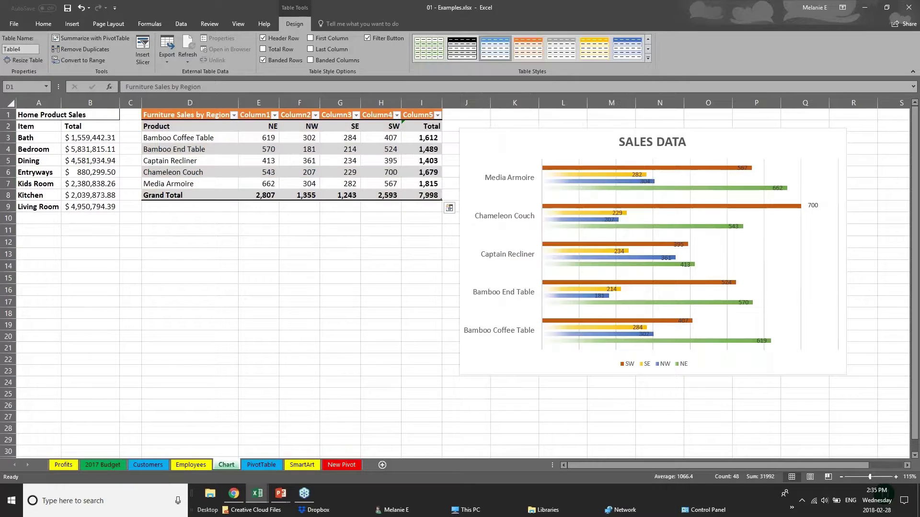
left_click(220, 195)
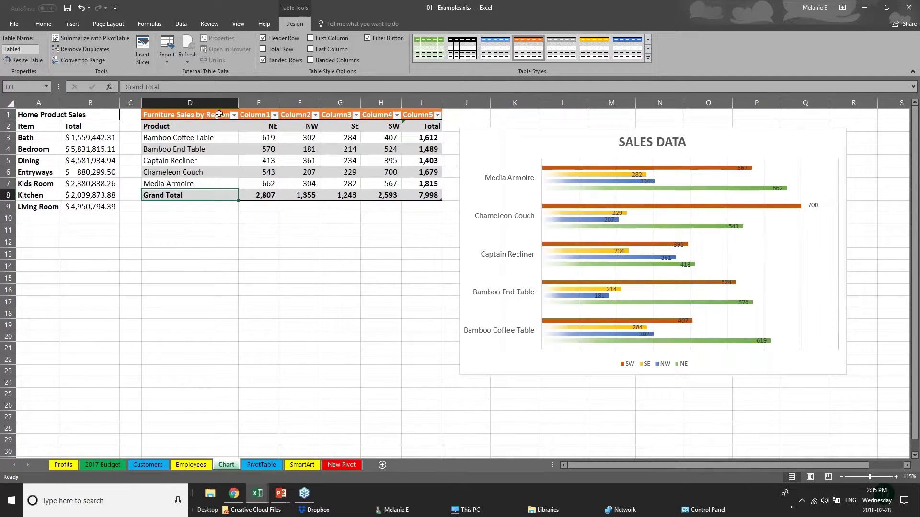
- Turn on First Column so the product names stand out in dark orange
left_click(179, 124)
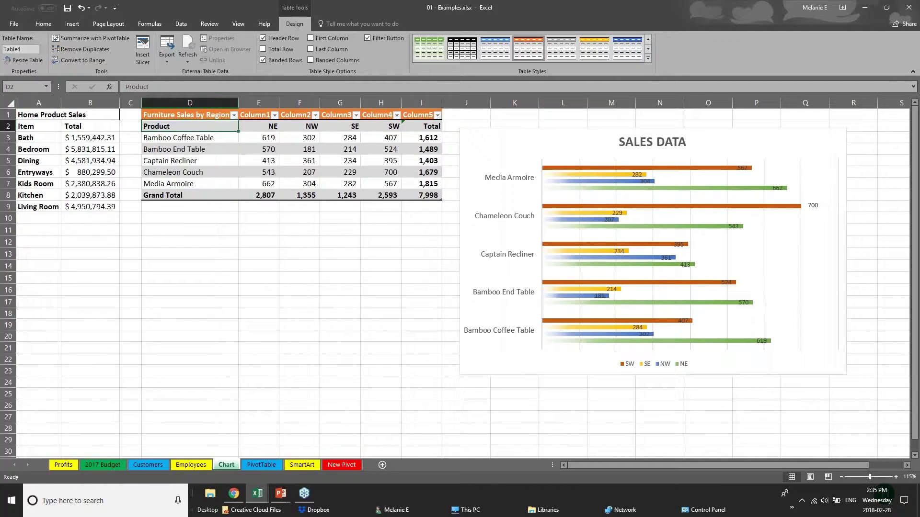
left_click_drag(199, 126, 201, 185)
left_click(311, 39)
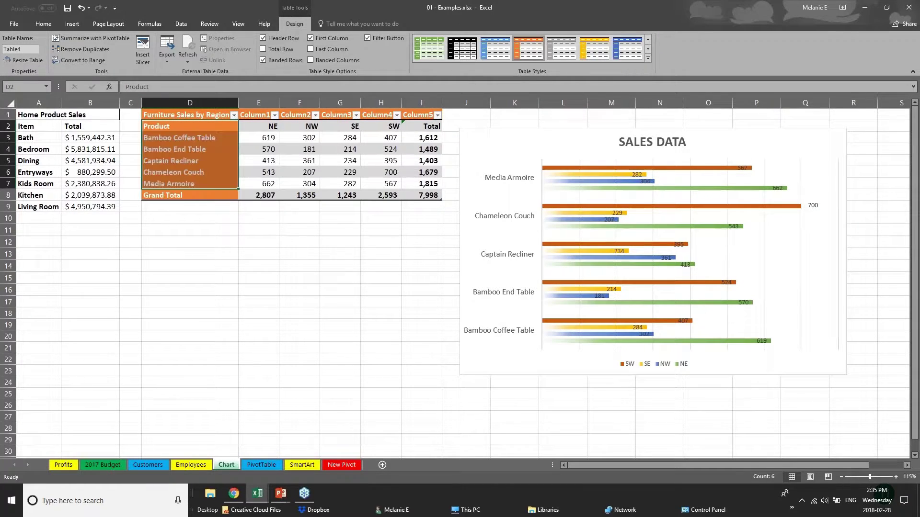
left_click(241, 268)
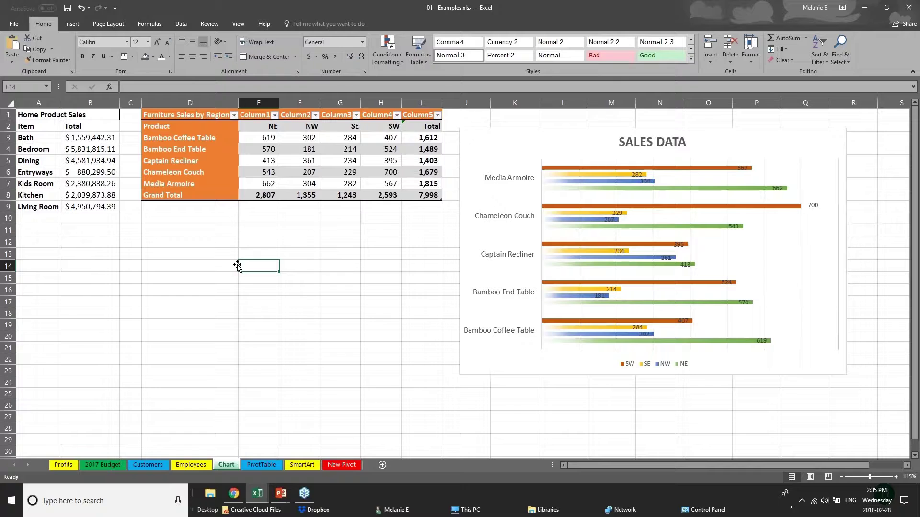
left_click(174, 118)
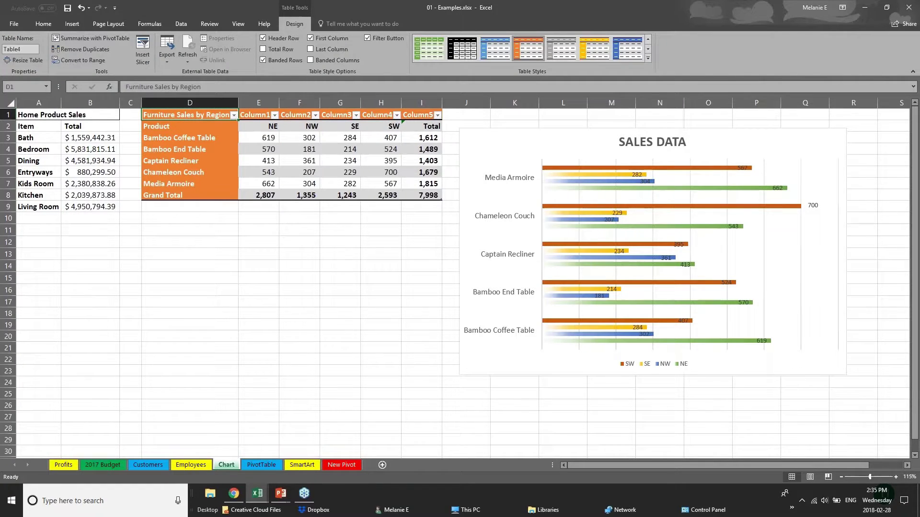
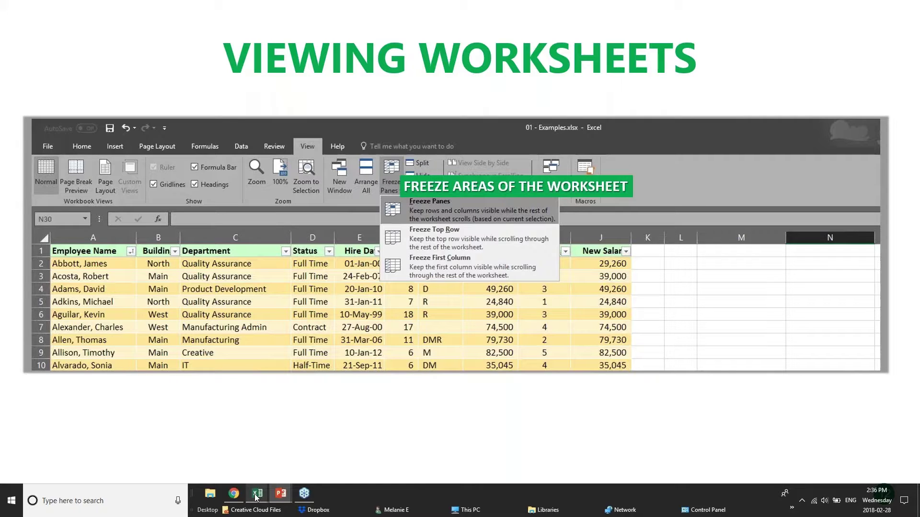
- Switch to the pivotTables workbook and scroll through its sales records
mouse_move(257, 496)
left_click(246, 461)
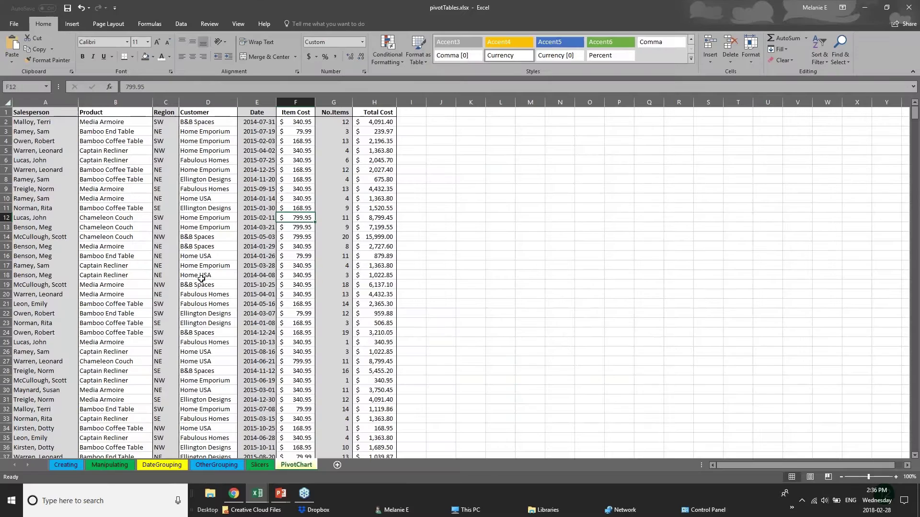
scroll(201, 278, "down", 20)
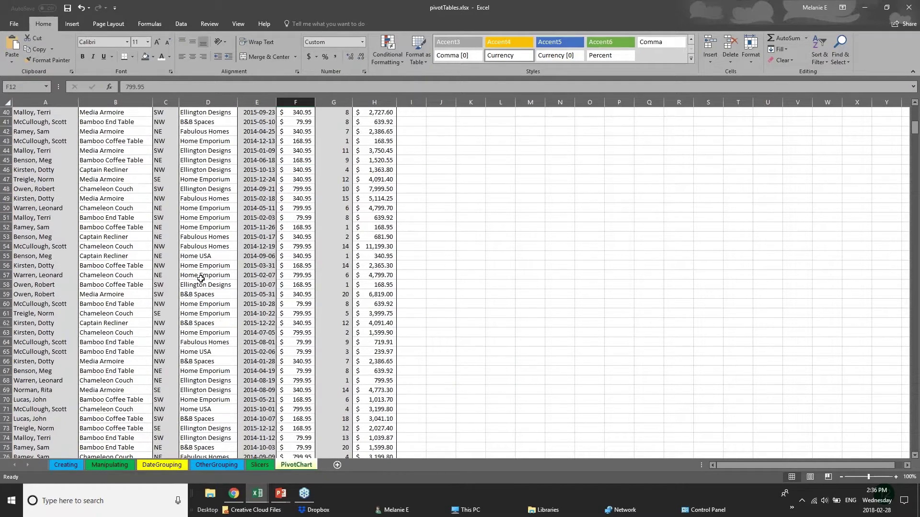
scroll(200, 280, "up", 4)
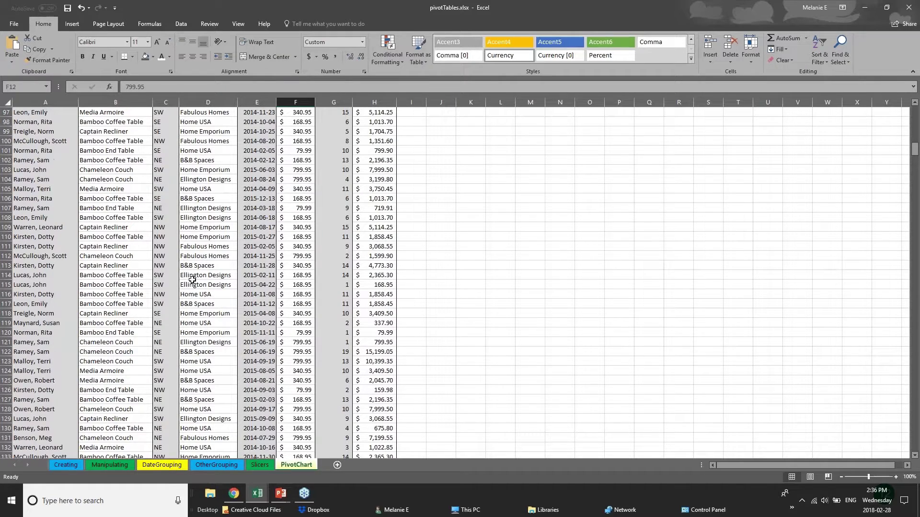
scroll(192, 280, "up", 6)
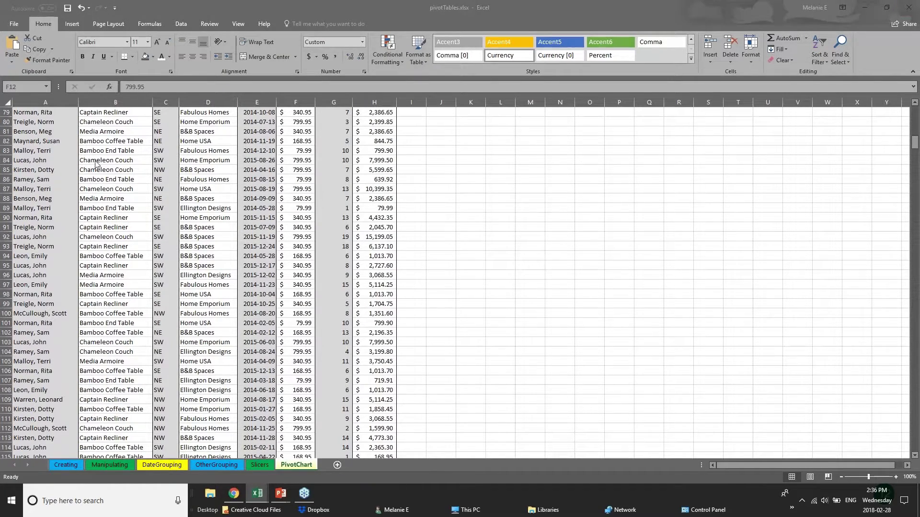
left_click_drag(915, 145, 914, 248)
scroll(914, 138, "down", 3)
- Jump down to the Home USA customer cell D370, then return up and select header row 1
left_click(53, 217)
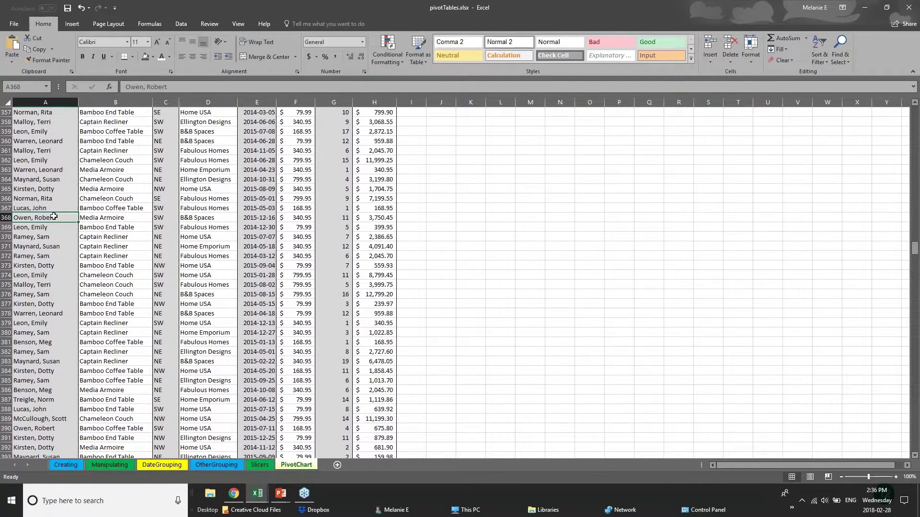
left_click(132, 209)
key("Down")
key("Down")
left_click(226, 235)
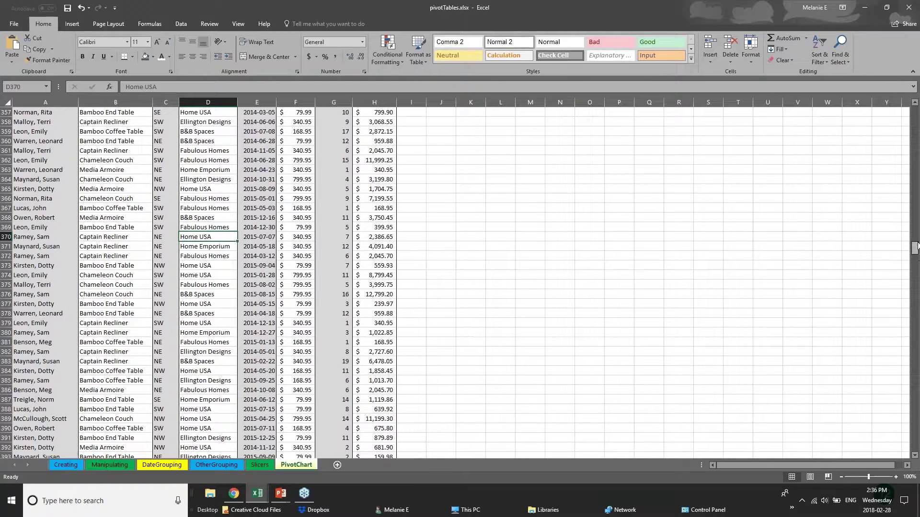
scroll(916, 227, "up", 1)
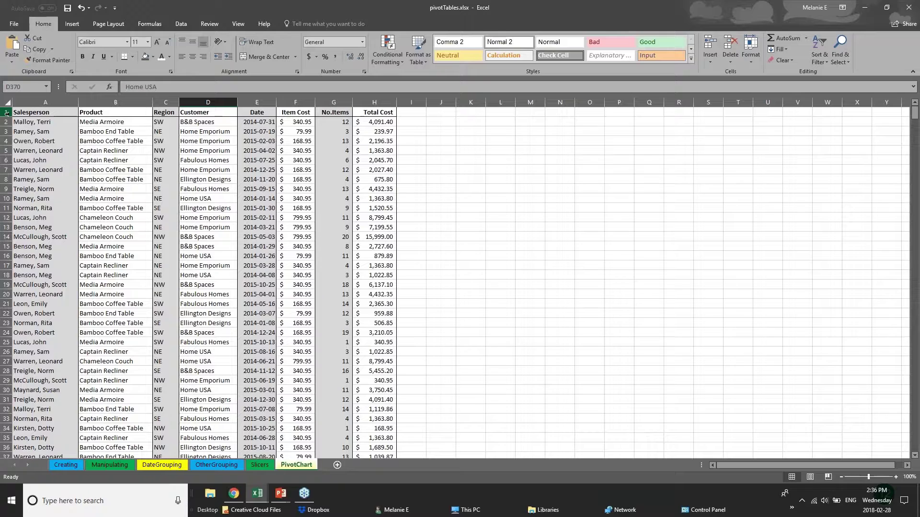
left_click(6, 112)
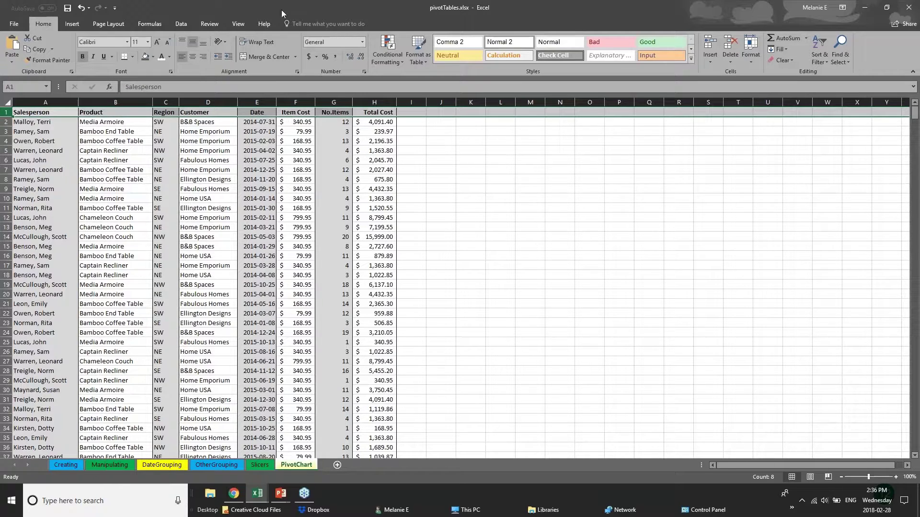
- On the View tab, review the Freeze Panes choices without picking one, then select column A
left_click(239, 24)
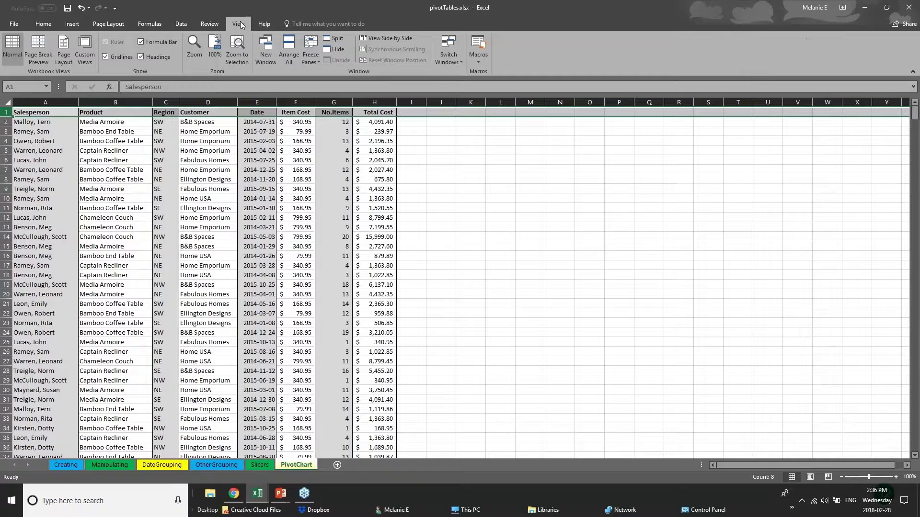
left_click(311, 59)
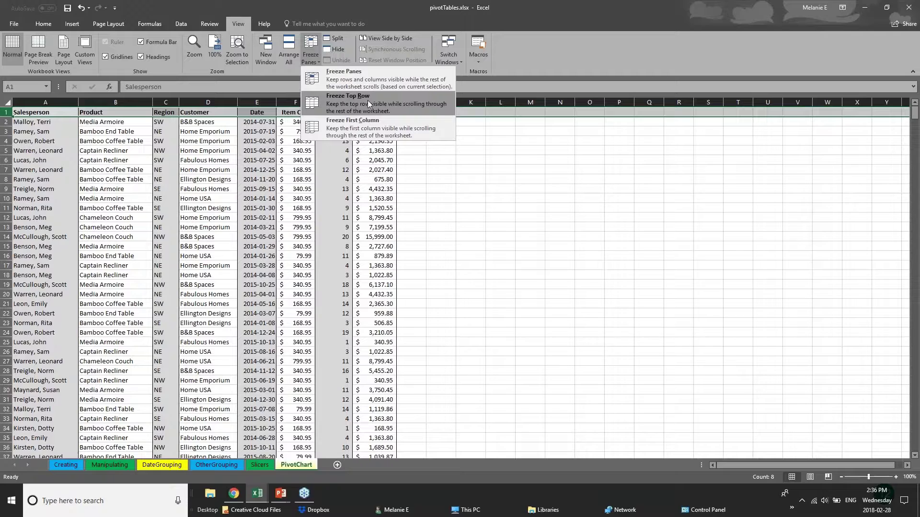
left_click(7, 159)
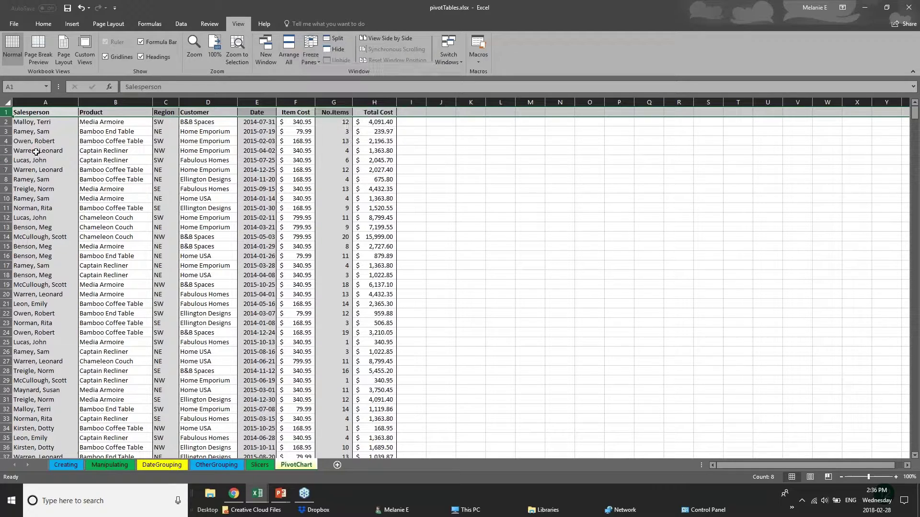
left_click(36, 152)
left_click(47, 102)
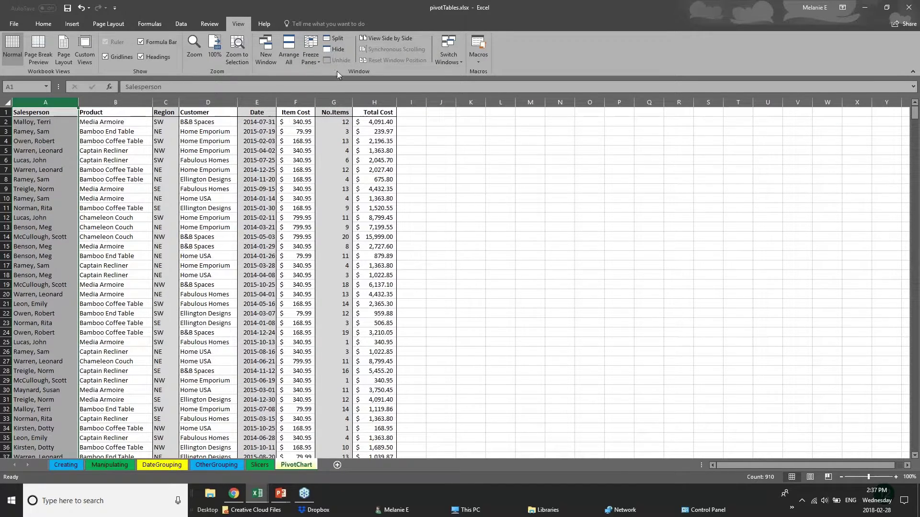
- Freeze the Salesperson column and drag the Total Cost, No.Items and Item Cost columns much wider
left_click(310, 57)
left_click(328, 128)
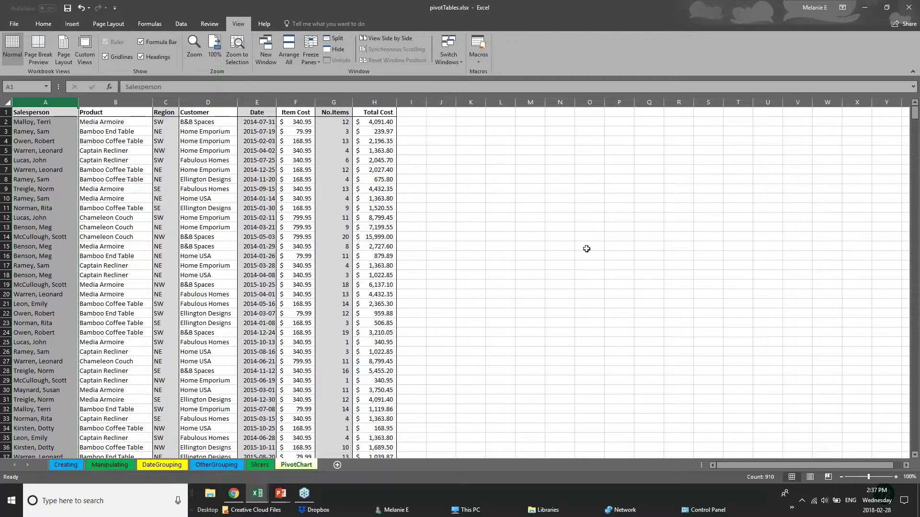
left_click_drag(397, 102, 810, 102)
left_click_drag(352, 103, 575, 102)
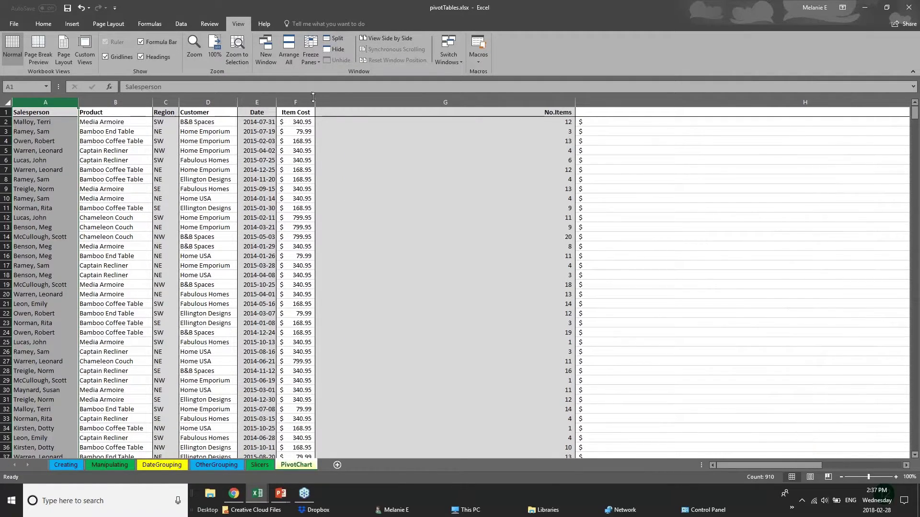
left_click_drag(315, 103, 391, 102)
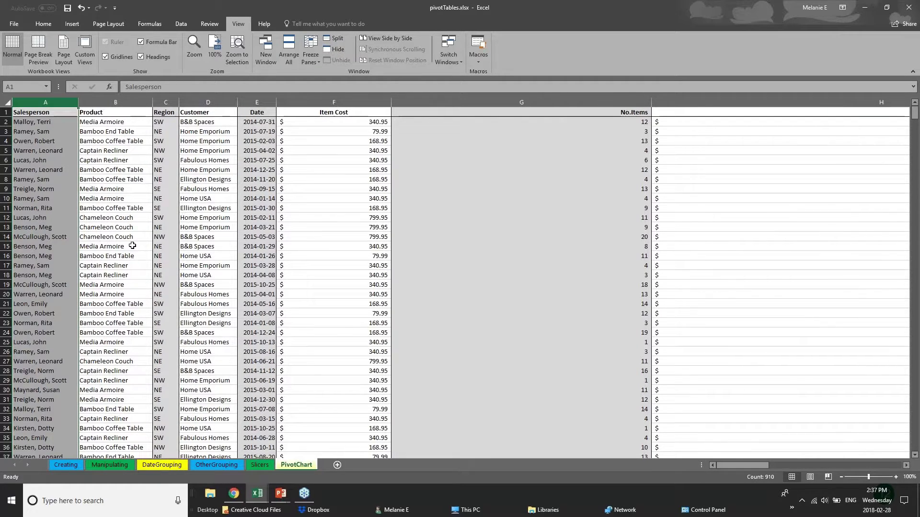
left_click(6, 112)
left_click(311, 55)
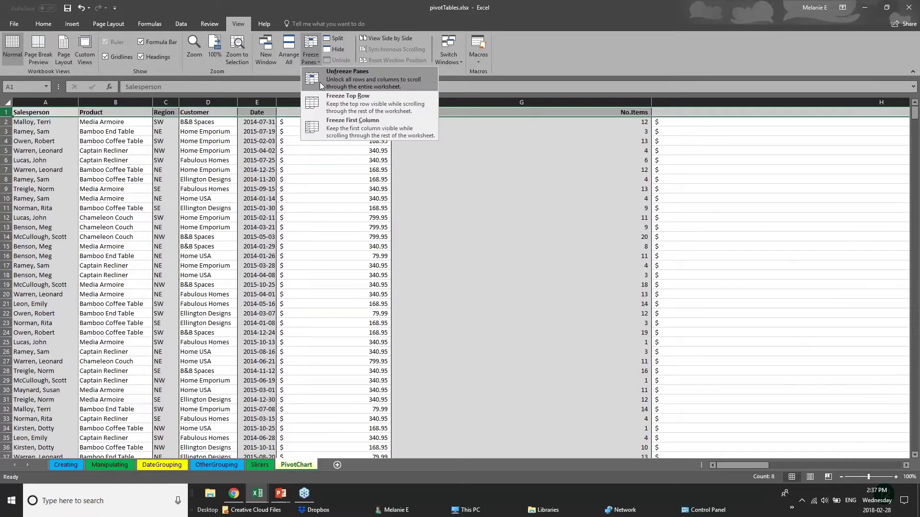
- Freeze the top header row and scroll the records to confirm it stays visible
left_click(335, 103)
left_click(427, 284)
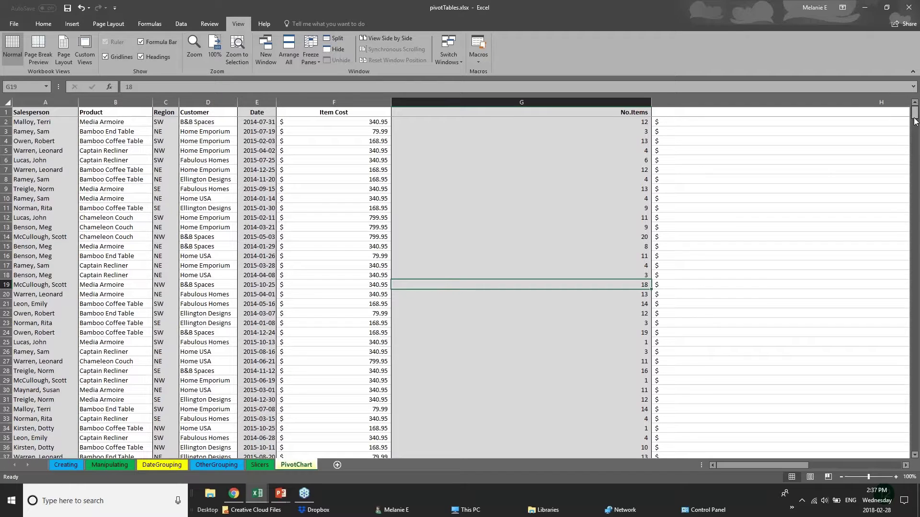
mouse_move(915, 115)
left_mouse_down()
mouse_move(917, 291)
mouse_move(914, 115)
left_mouse_up()
left_click(43, 113)
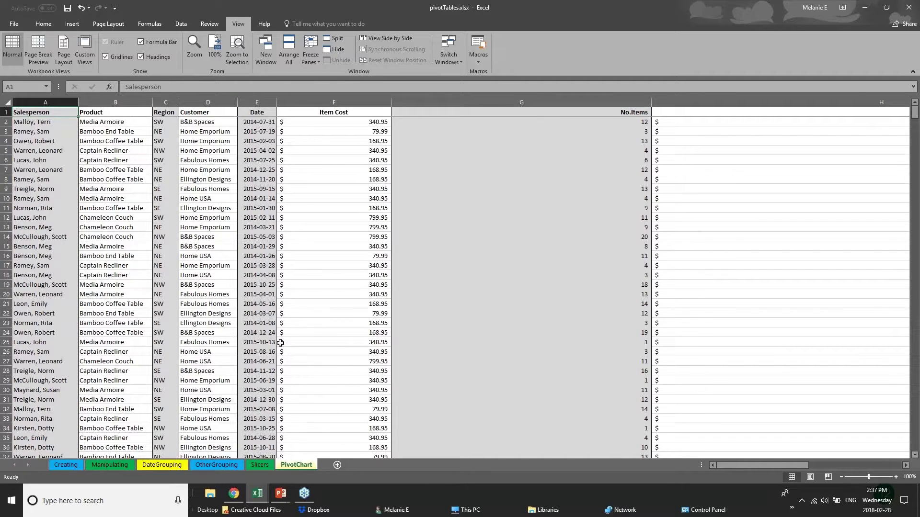
left_click(293, 294)
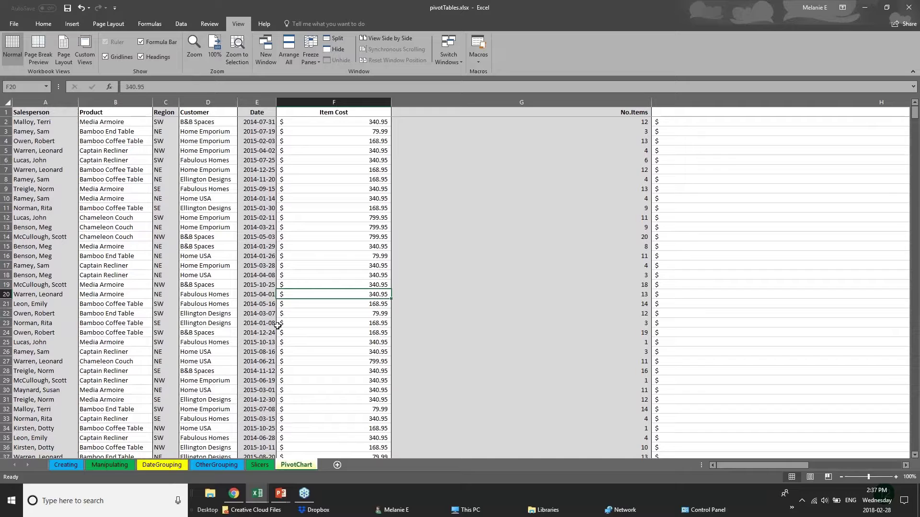
scroll(277, 325, "down", 2)
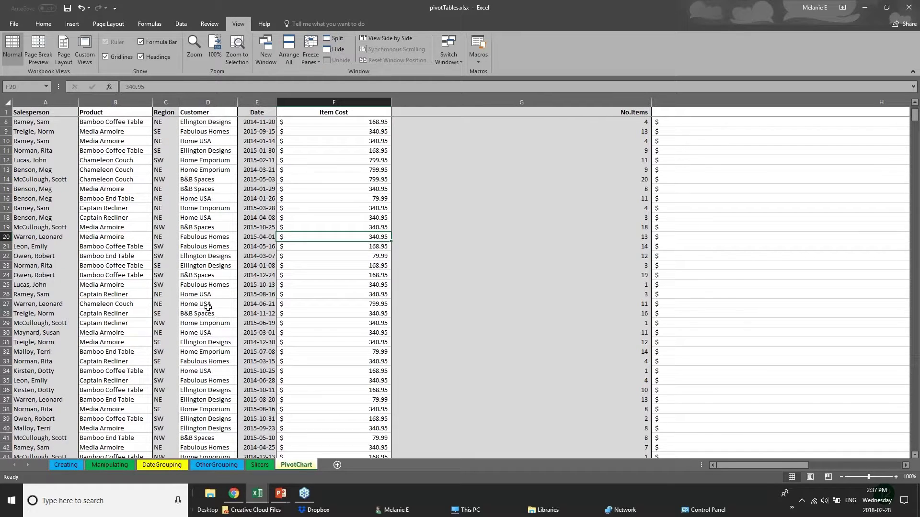
left_click(209, 324)
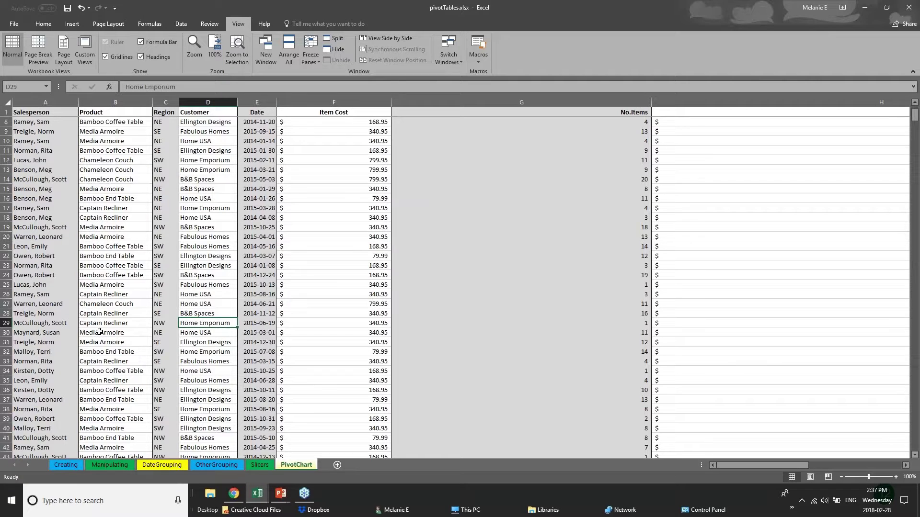
scroll(99, 332, "down", 12)
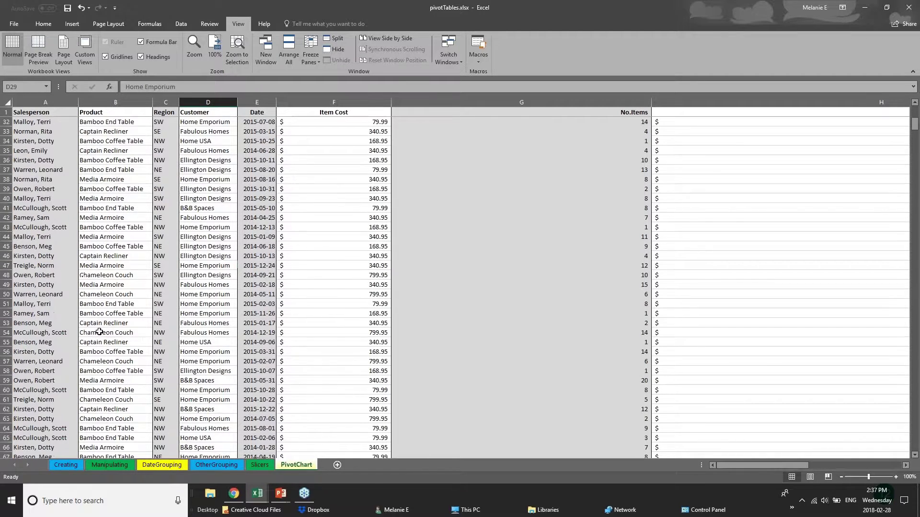
scroll(99, 331, "down", 3)
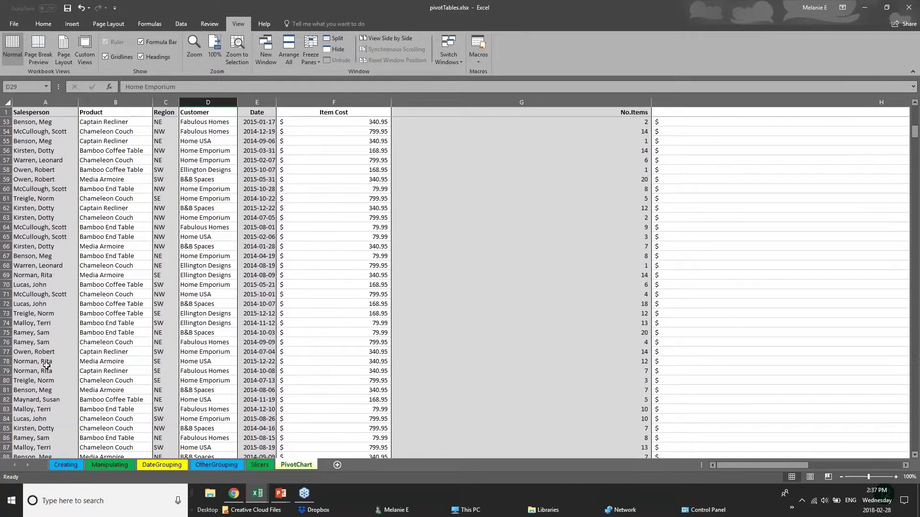
scroll(47, 365, "up", 1)
scroll(48, 367, "up", 4)
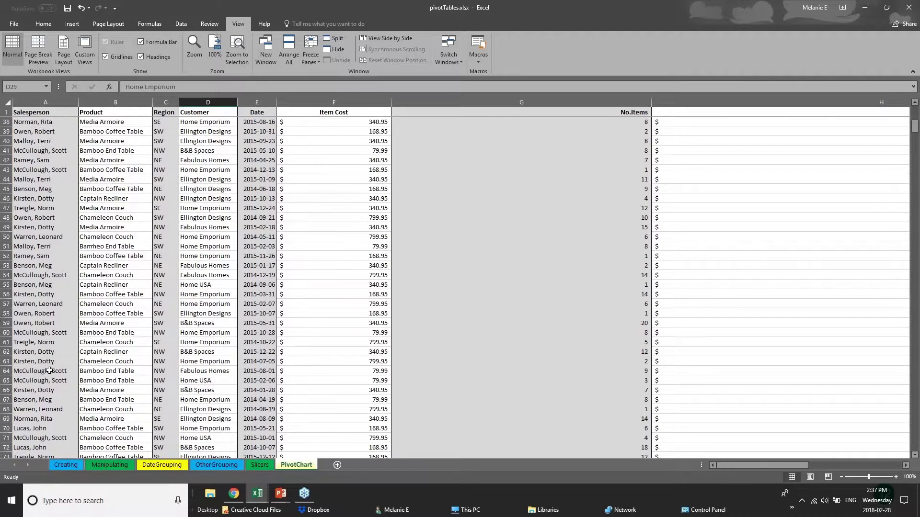
scroll(49, 370, "up", 7)
- Narrow the Item Cost and No.Items columns back down so Total Cost shows
left_click_drag(391, 102, 342, 102)
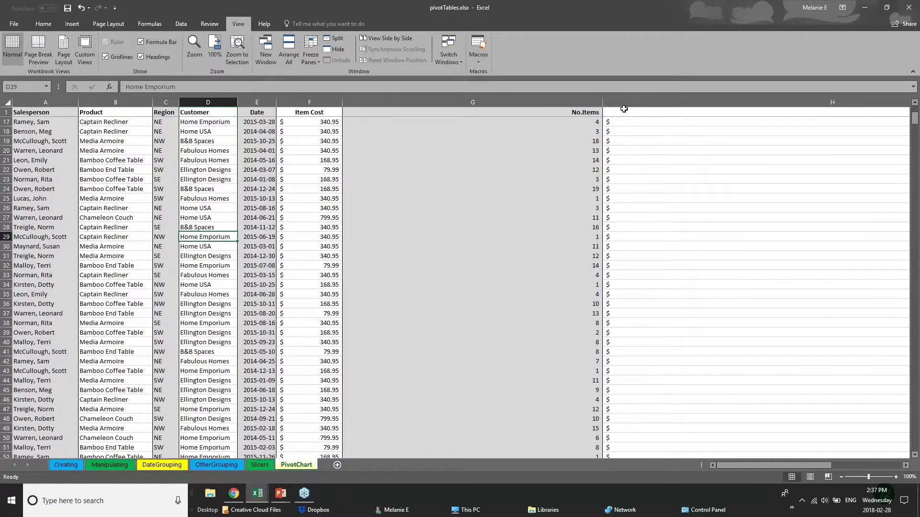
left_click_drag(603, 100, 422, 102)
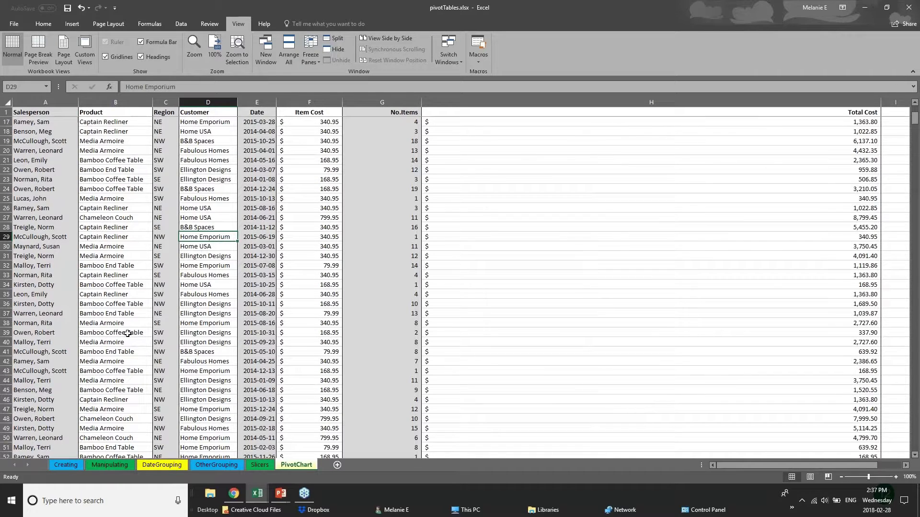
scroll(79, 382, "down", 20)
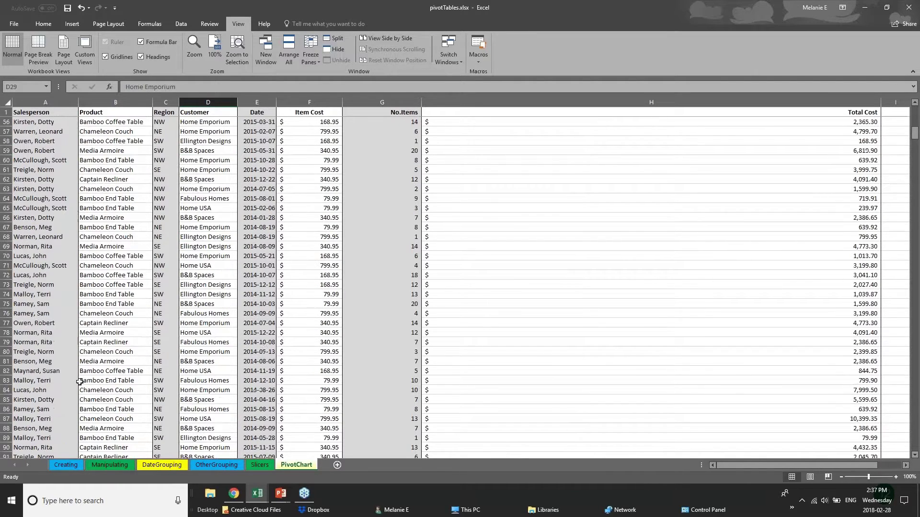
scroll(91, 420, "down", 2)
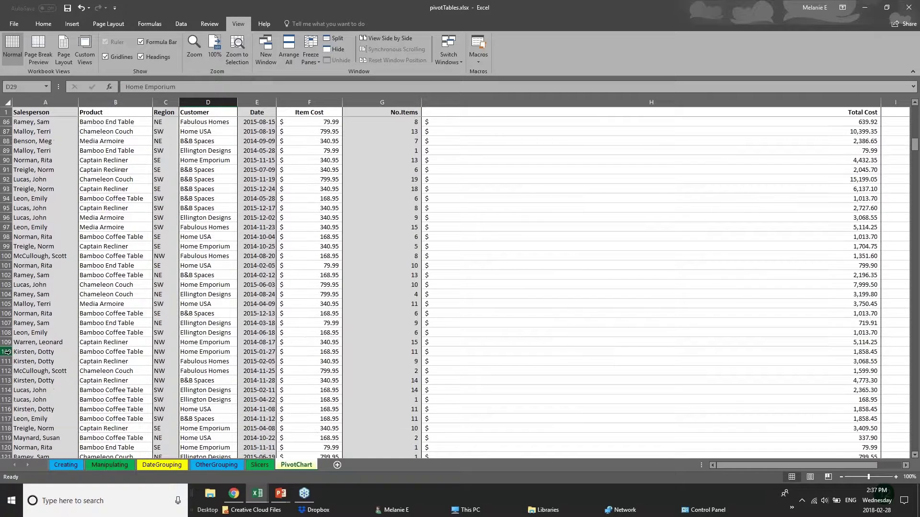
left_click(7, 352)
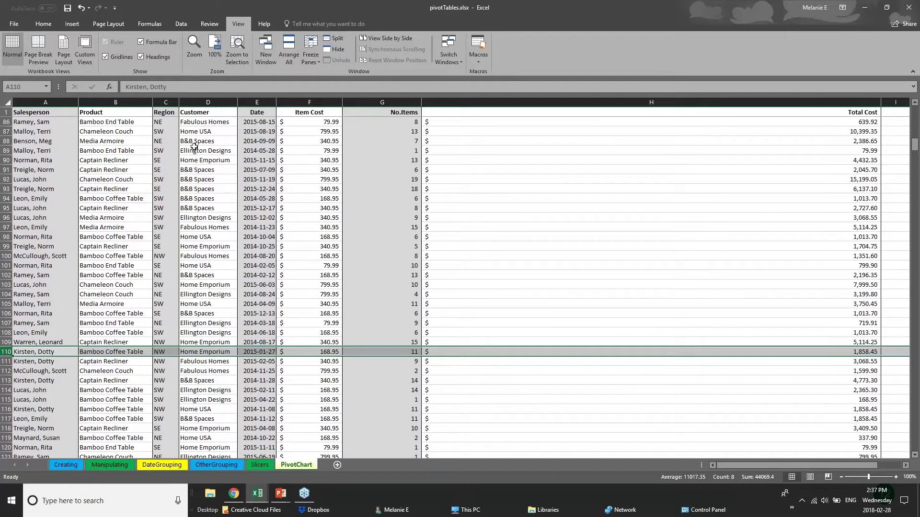
- Split the sheet into separately scrolling panes and scroll down to row 106
left_click(328, 40)
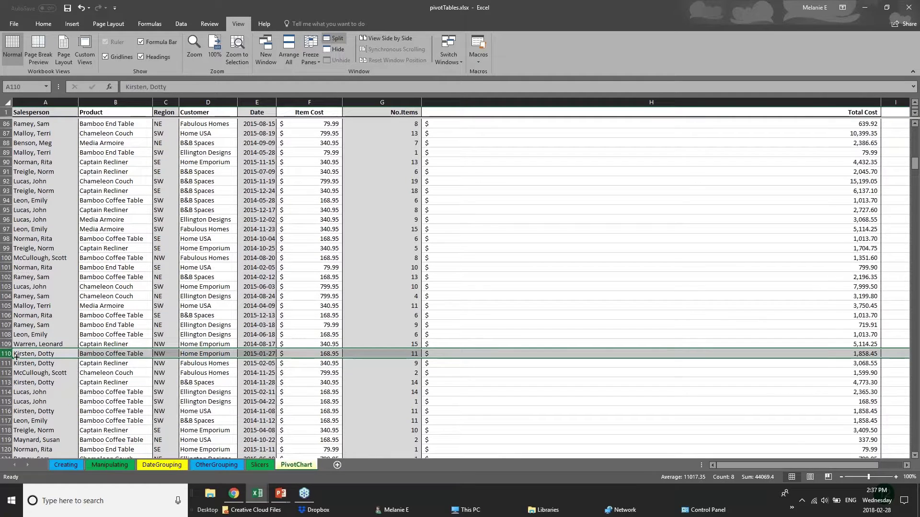
left_click(398, 312)
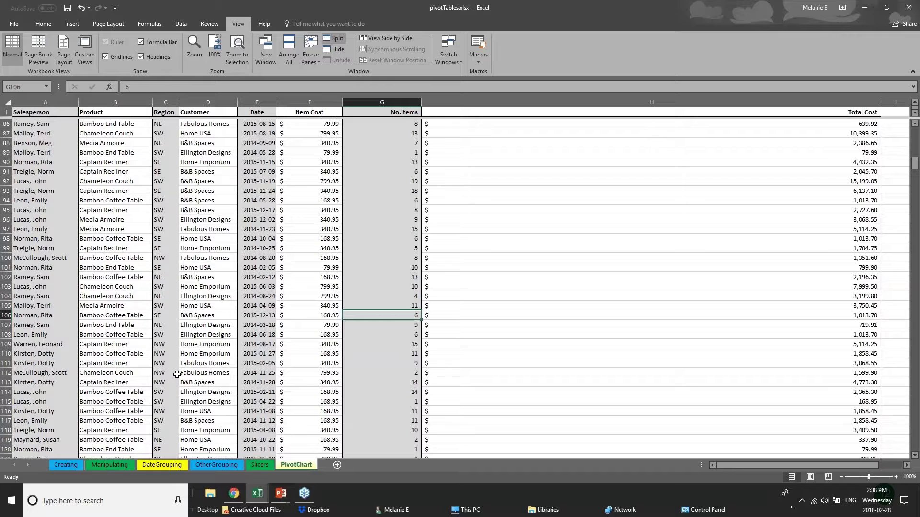
scroll(177, 374, "down", 1)
scroll(177, 374, "down", 6)
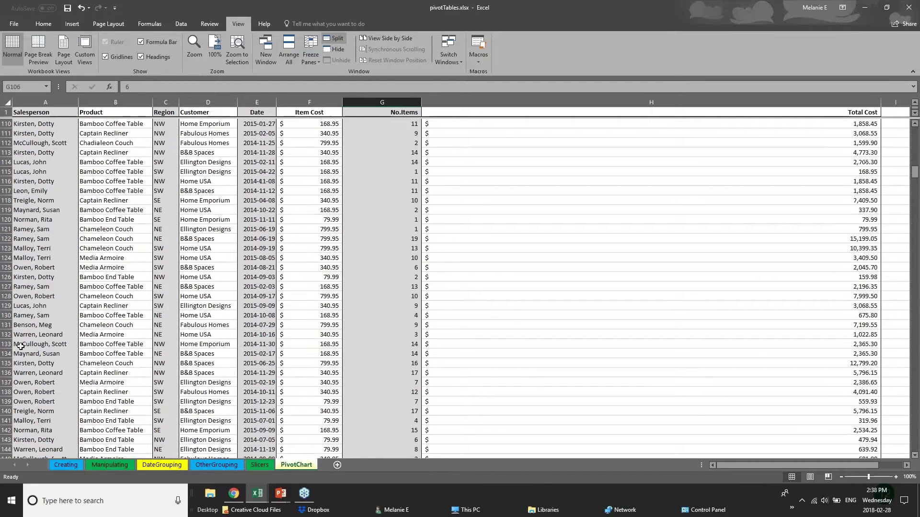
scroll(177, 374, "up", 6)
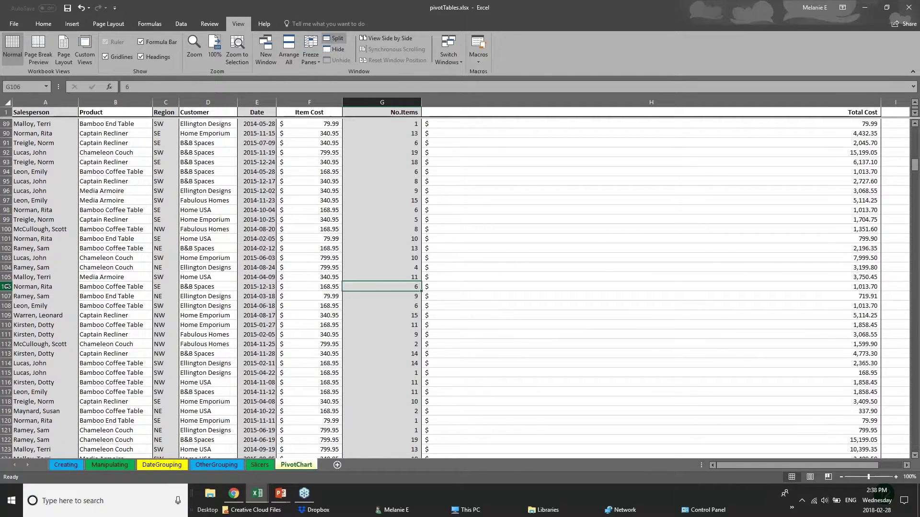
left_click(6, 287)
- Reapply the split as four panes around cell G19 and glance at the Freeze Panes options
left_click(334, 40)
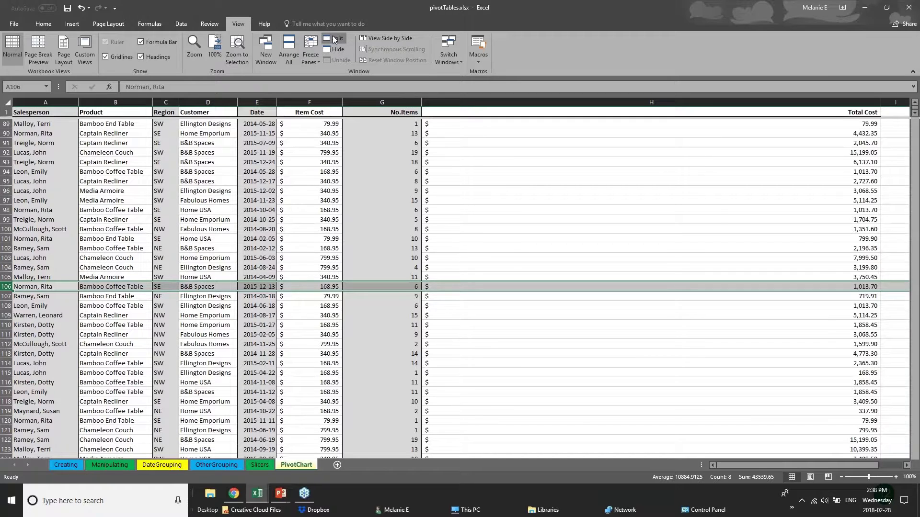
left_click(334, 40)
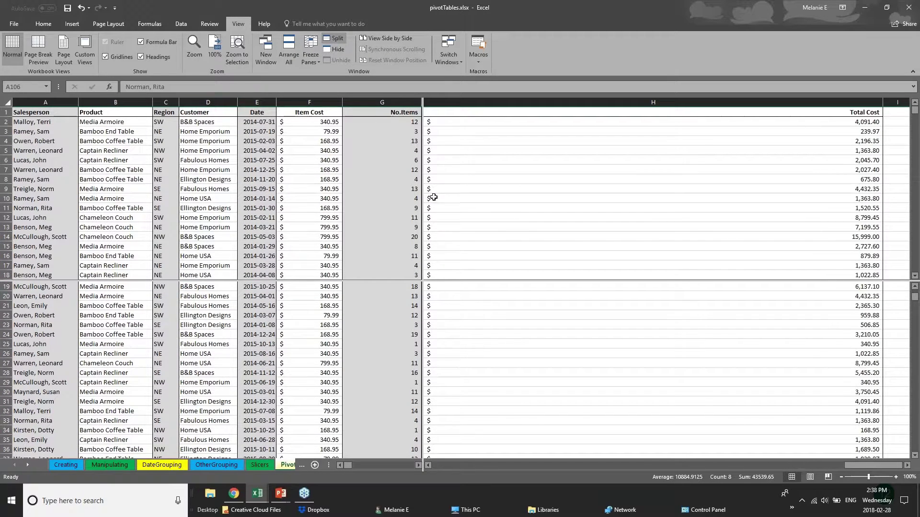
left_click(396, 286)
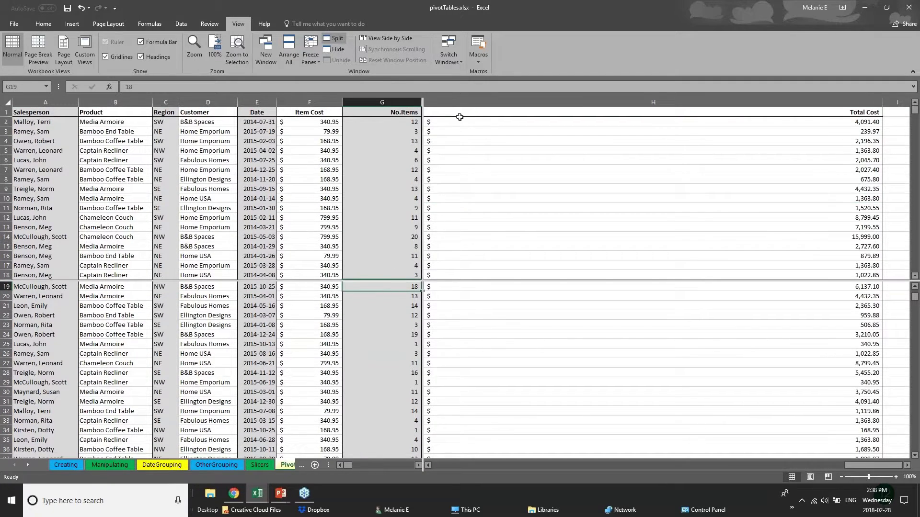
left_click(311, 56)
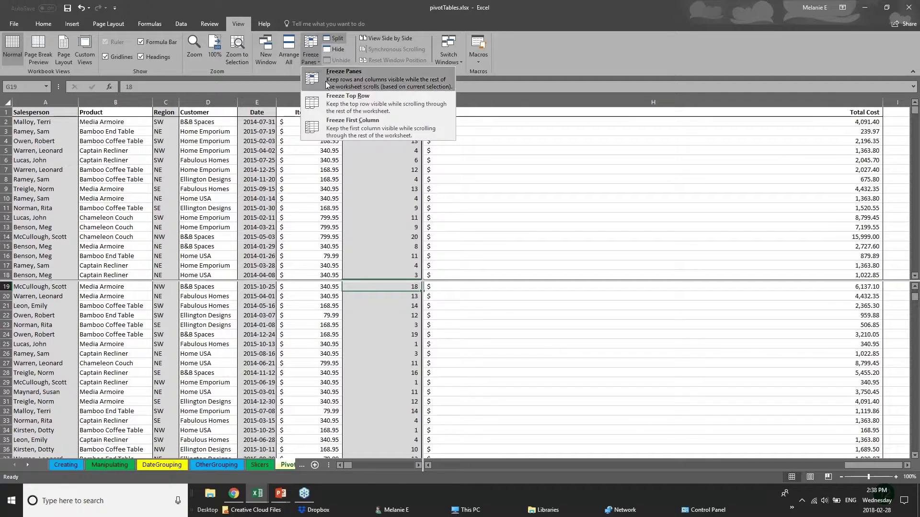
left_click(512, 126)
- Scroll the panes independently, selecting cells such as E12, C54, A55 and A97
scroll(380, 364, "up", 6)
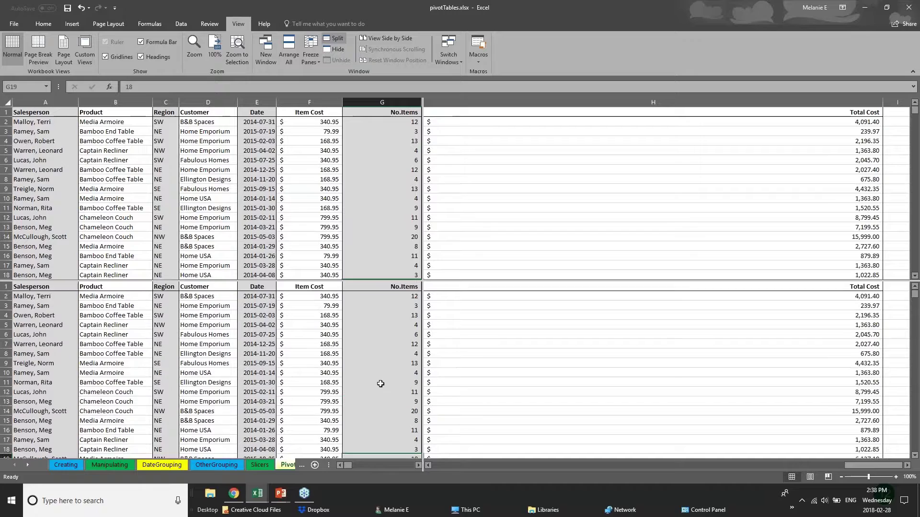
scroll(380, 383, "down", 7)
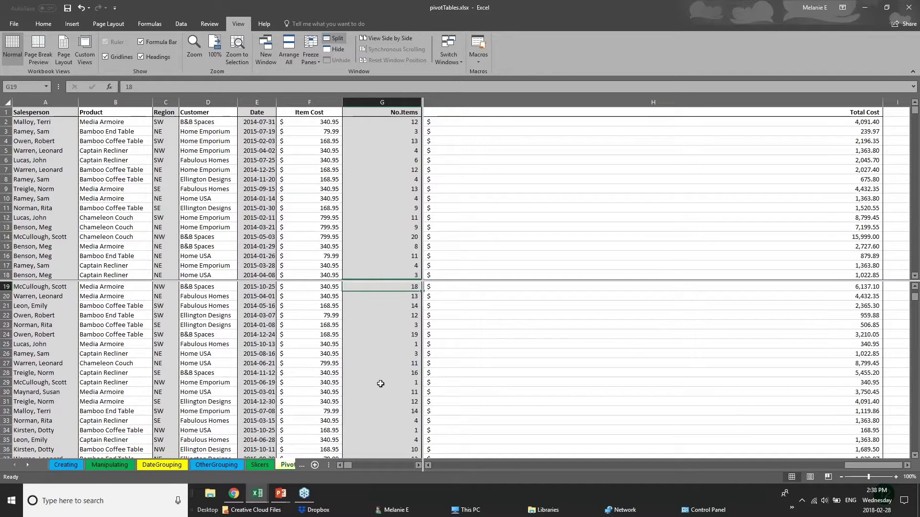
scroll(380, 384, "up", 6)
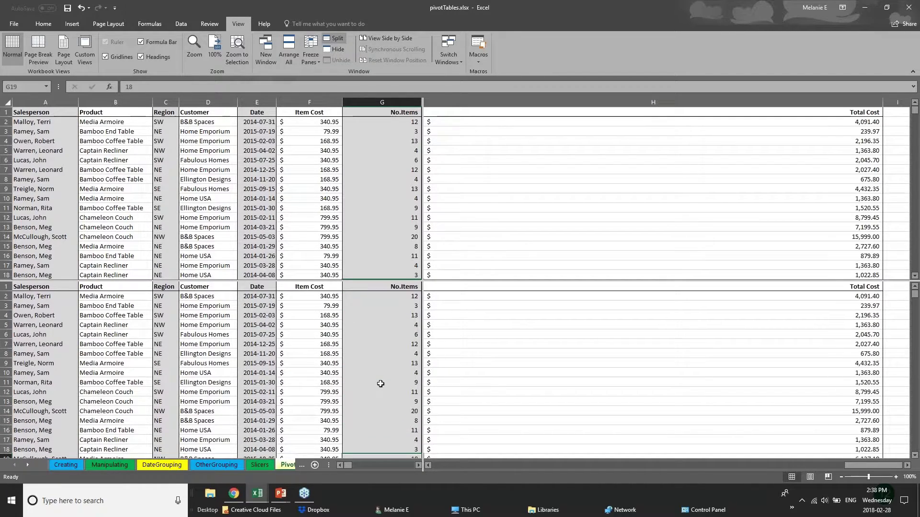
scroll(381, 383, "down", 18)
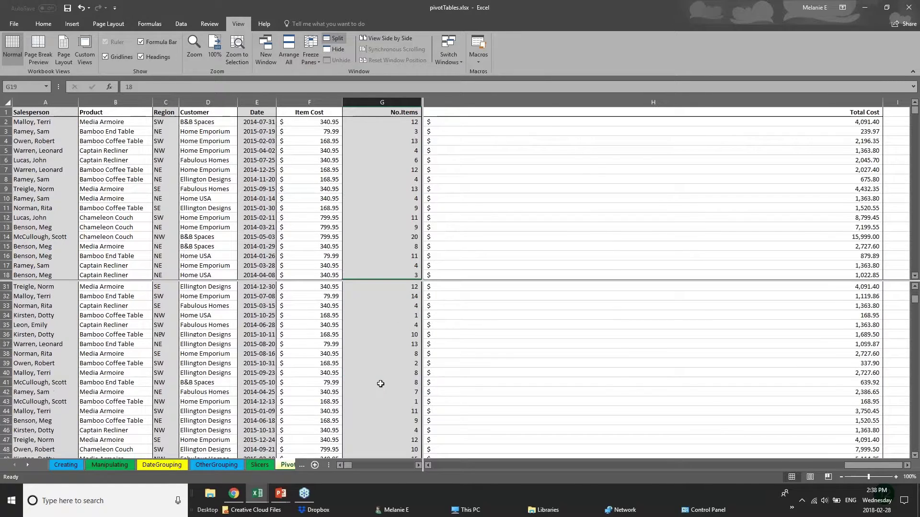
scroll(381, 384, "down", 15)
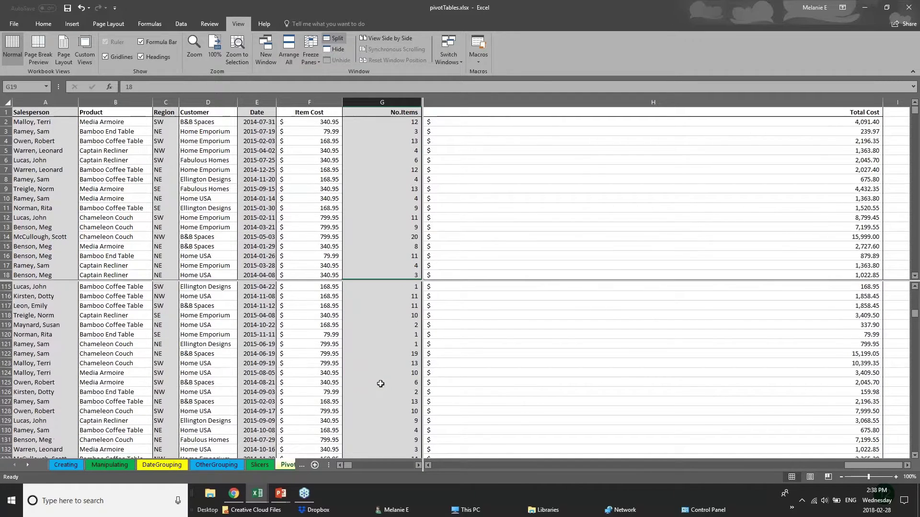
scroll(380, 383, "up", 4)
left_click(261, 214)
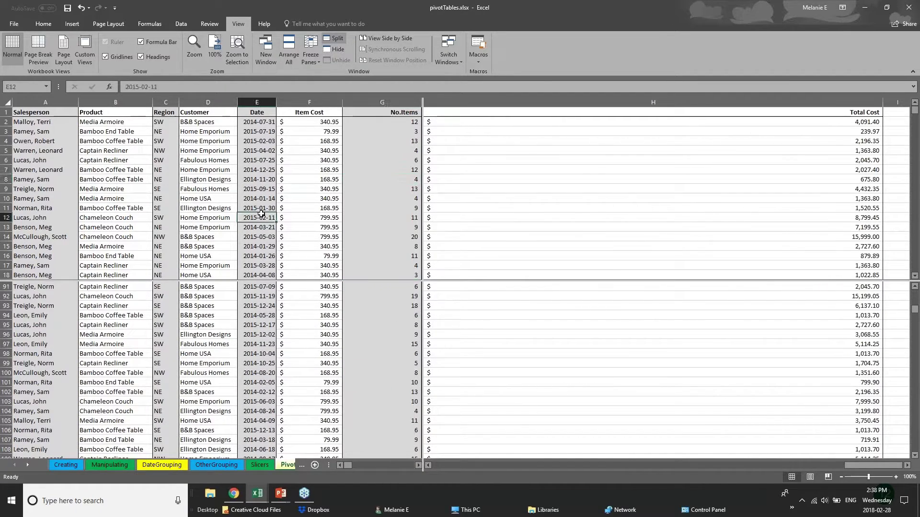
scroll(261, 213, "down", 15)
left_click(165, 189)
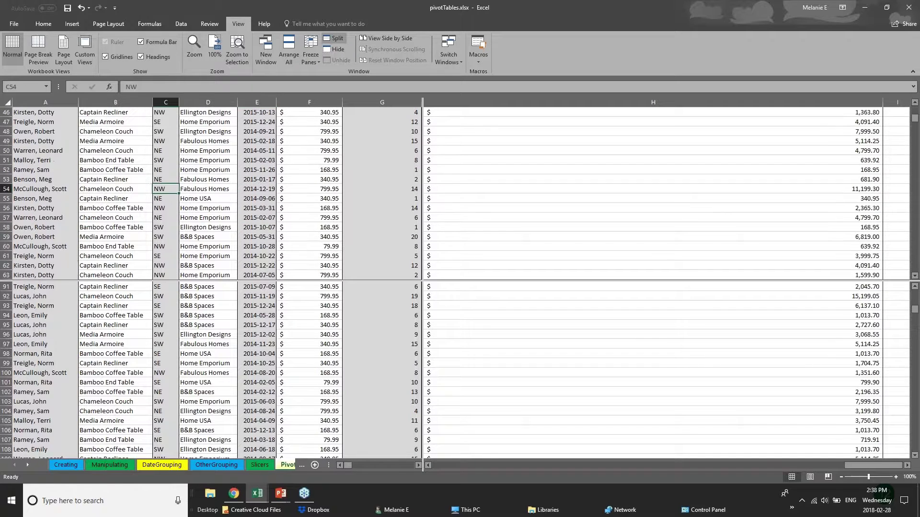
left_click(16, 195)
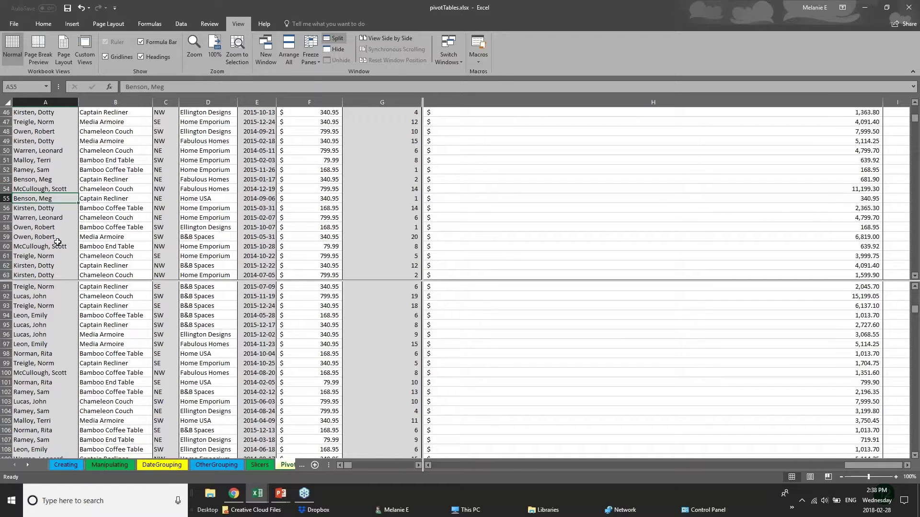
scroll(57, 242, "up", 1)
scroll(57, 242, "up", 3)
left_click(60, 343)
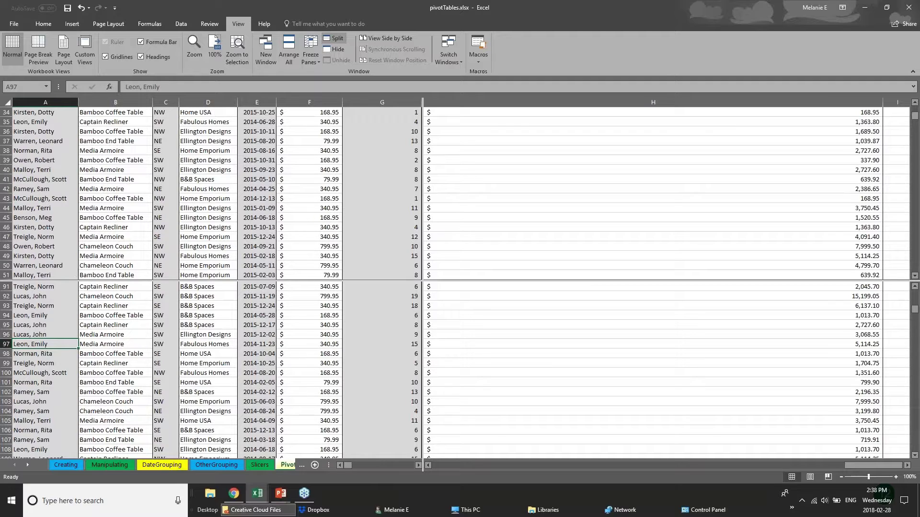
- Flip between the OtherGrouping and DateGrouping sheets, then return to the PivotChart sheet
left_click(288, 467)
left_click(199, 468)
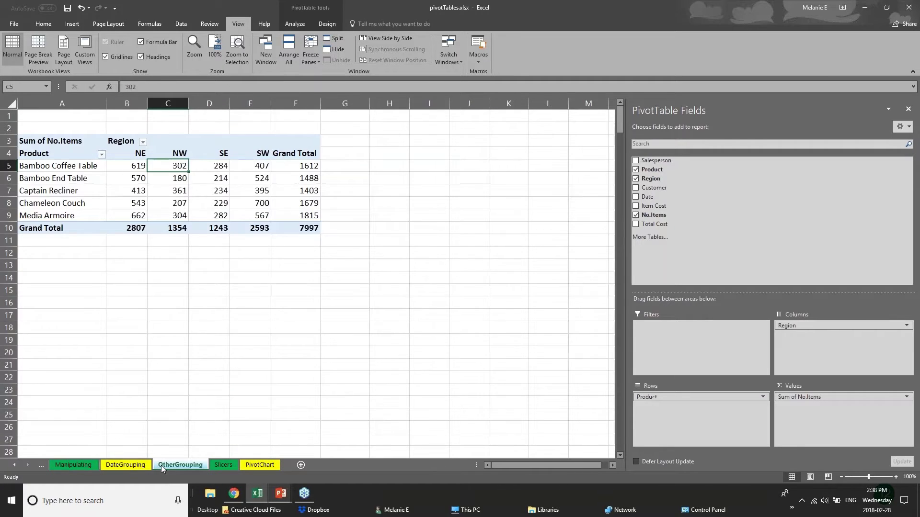
left_click(136, 465)
left_click(180, 465)
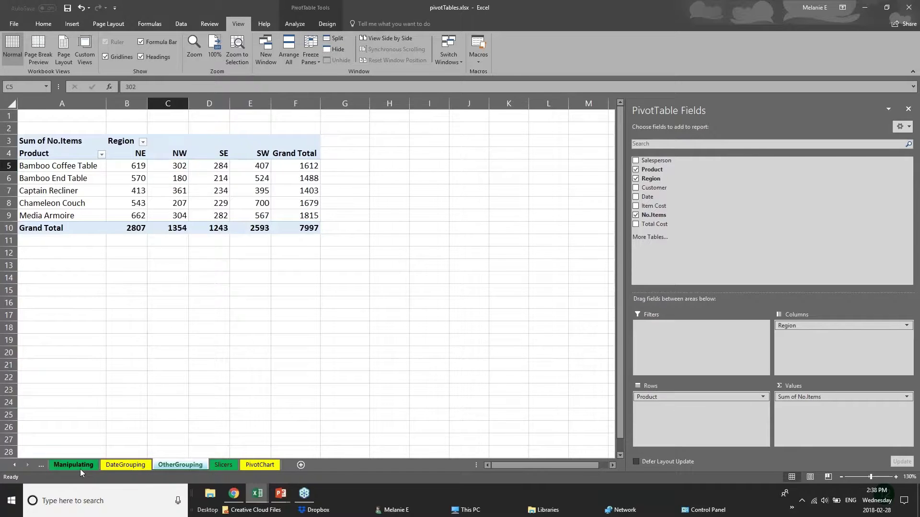
left_click(102, 465)
left_click(171, 467)
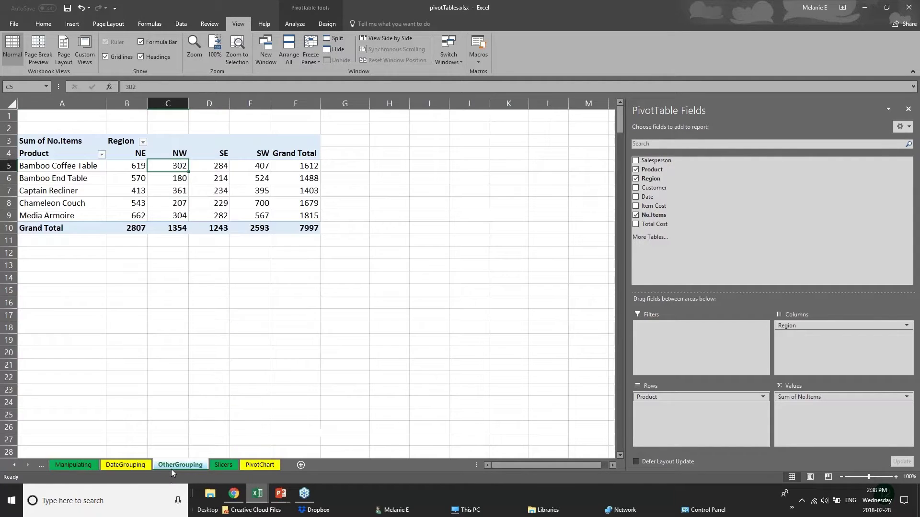
left_click(257, 466)
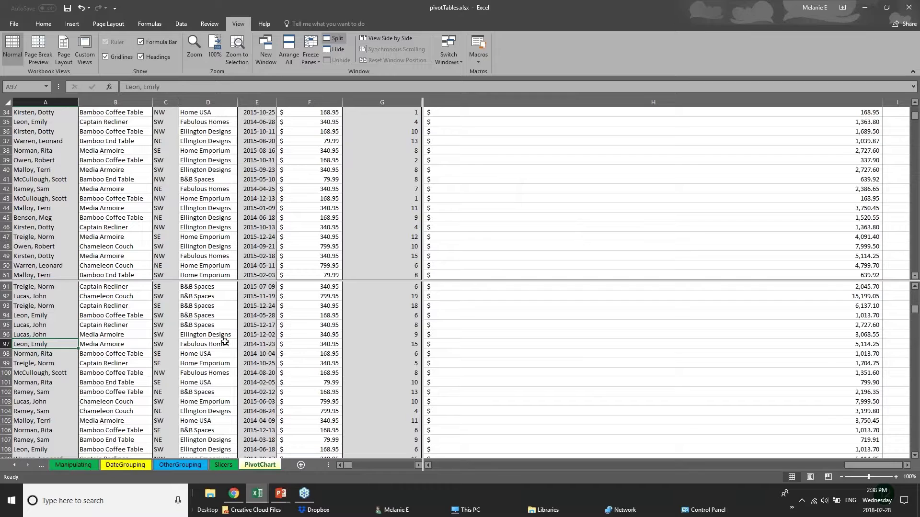
scroll(225, 341, "down", 3)
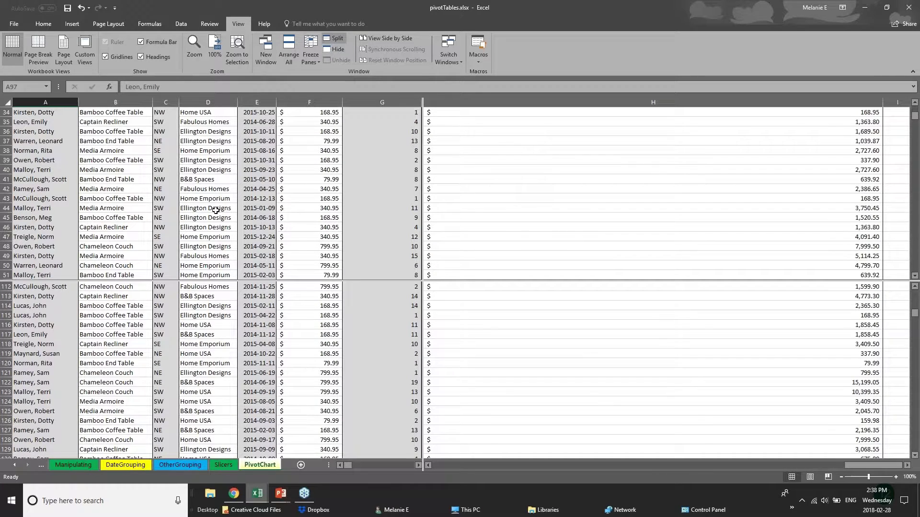
scroll(212, 225, "up", 3)
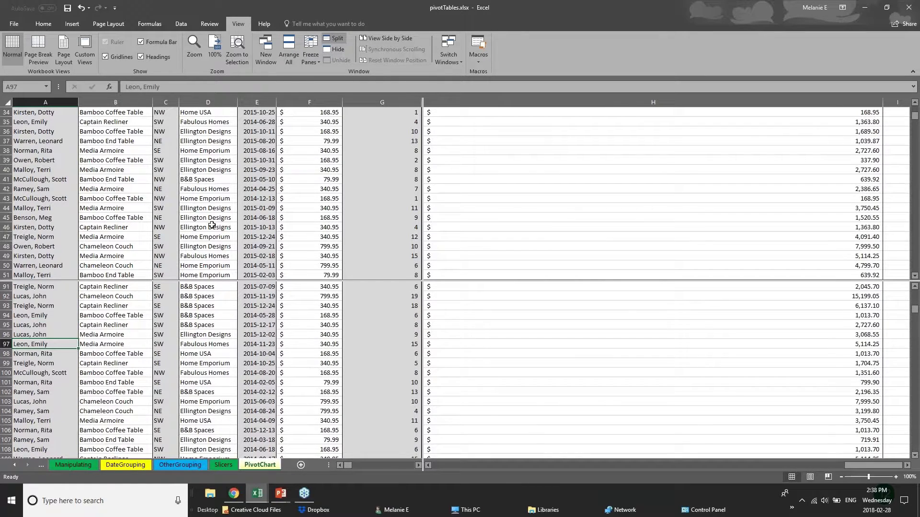
scroll(222, 323, "up", 5)
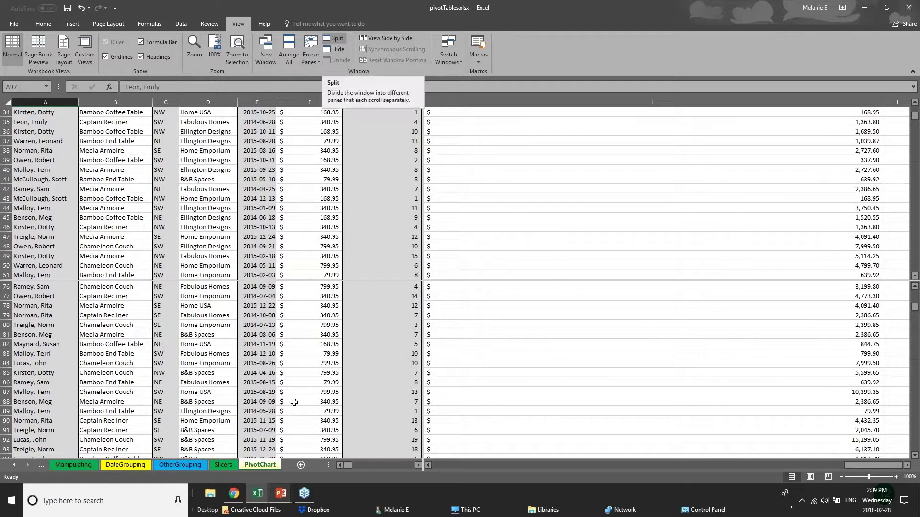
left_click(282, 495)
- Show the Saving & Printing slide in PowerPoint, then return to the pivotTables workbook
left_click(332, 453)
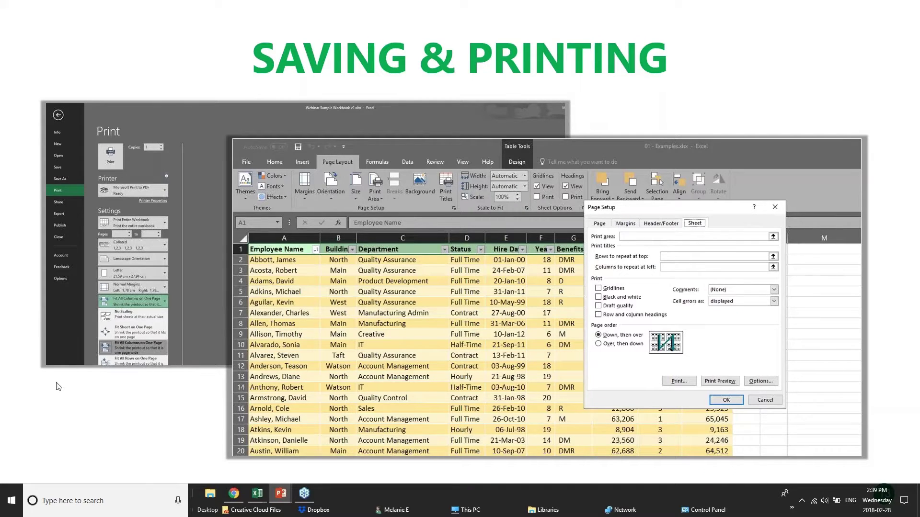
mouse_move(258, 493)
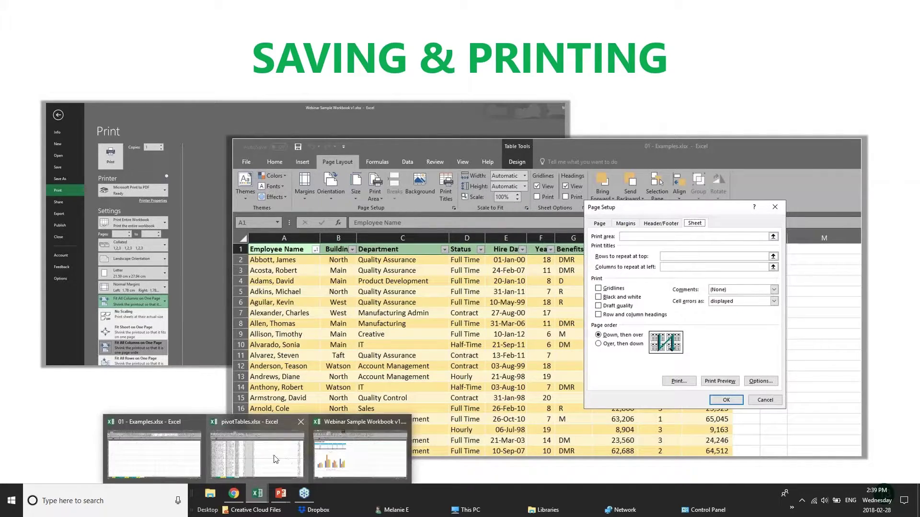
left_click(288, 462)
scroll(288, 431, "down", 11)
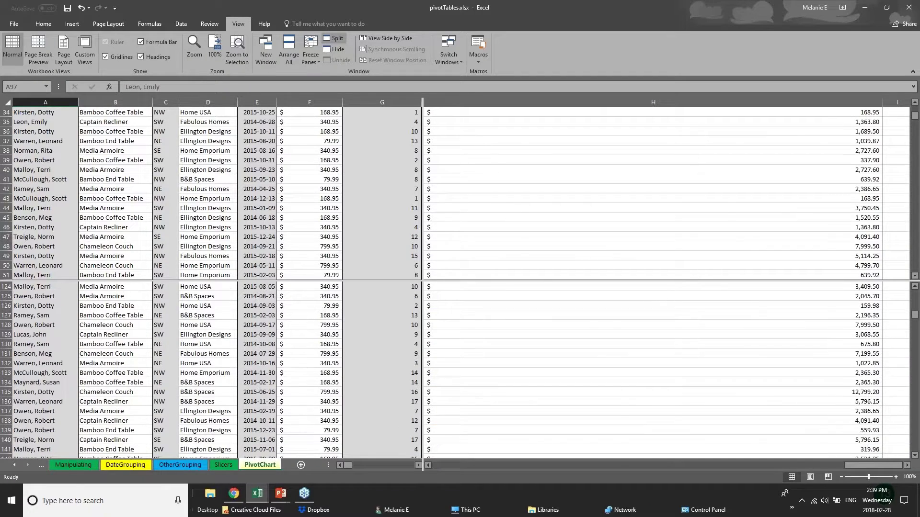
- Step through the OtherGrouping, DateGrouping and Manipulating sheets, then switch to 01 - Examples.xlsx
left_click(184, 465)
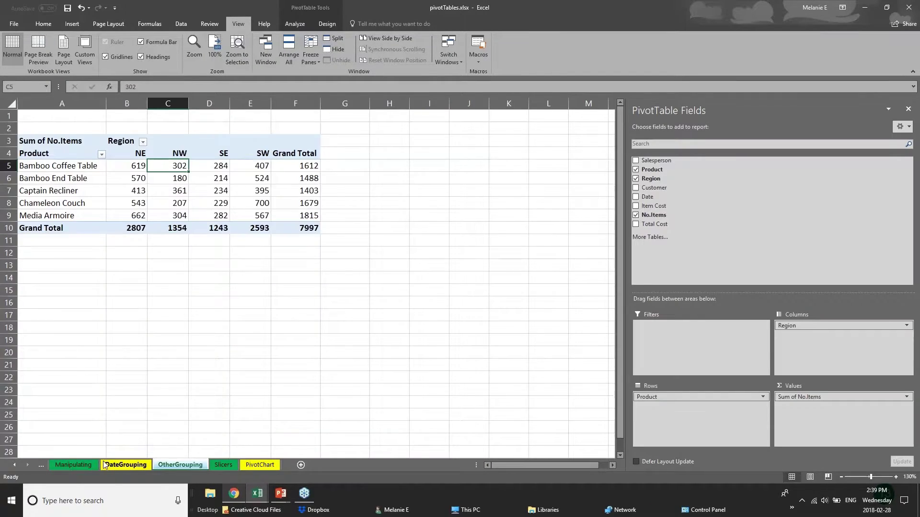
left_click(115, 464)
left_click(73, 465)
left_click(258, 499)
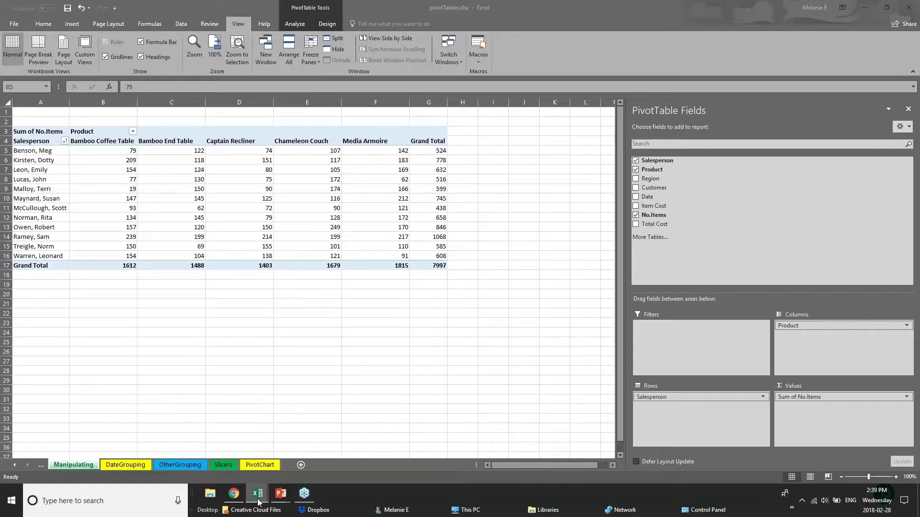
left_click(142, 465)
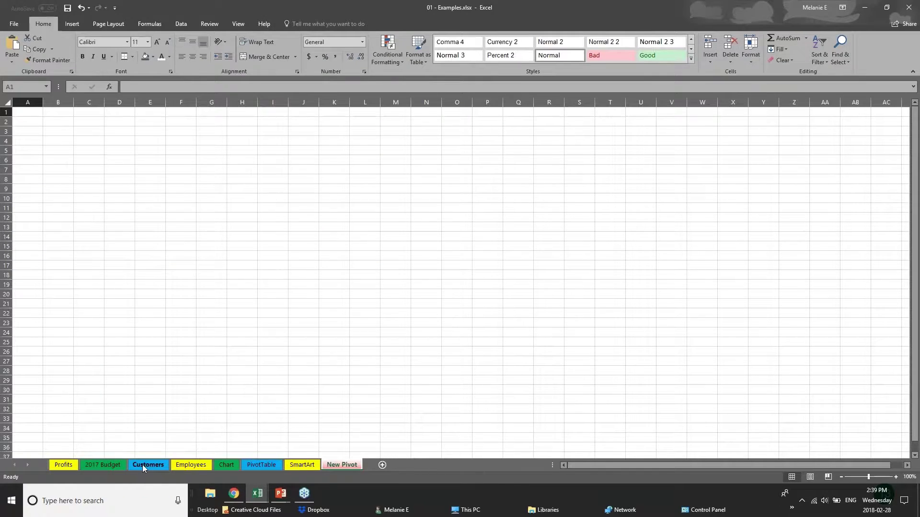
- Go to the 2017 Budget sheet, save 01 - Examples, and display the Save As page
left_click(142, 465)
left_click(103, 465)
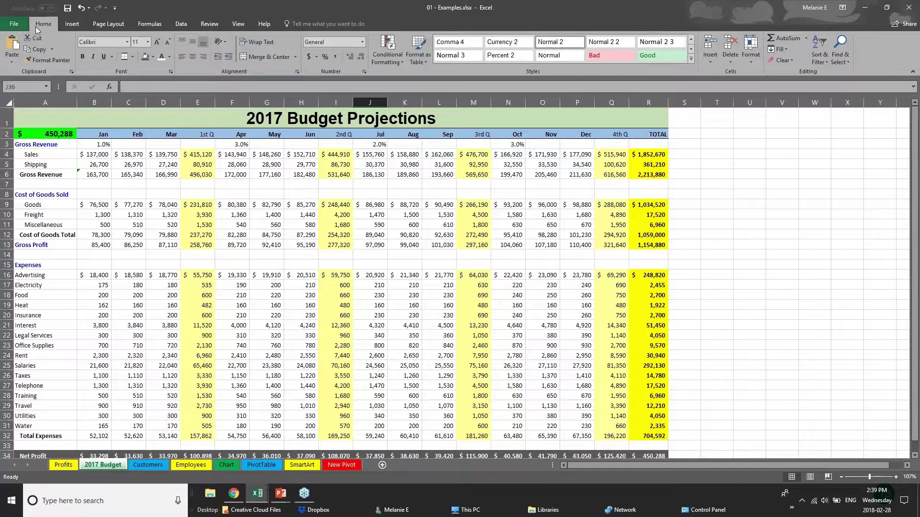
left_click(11, 27)
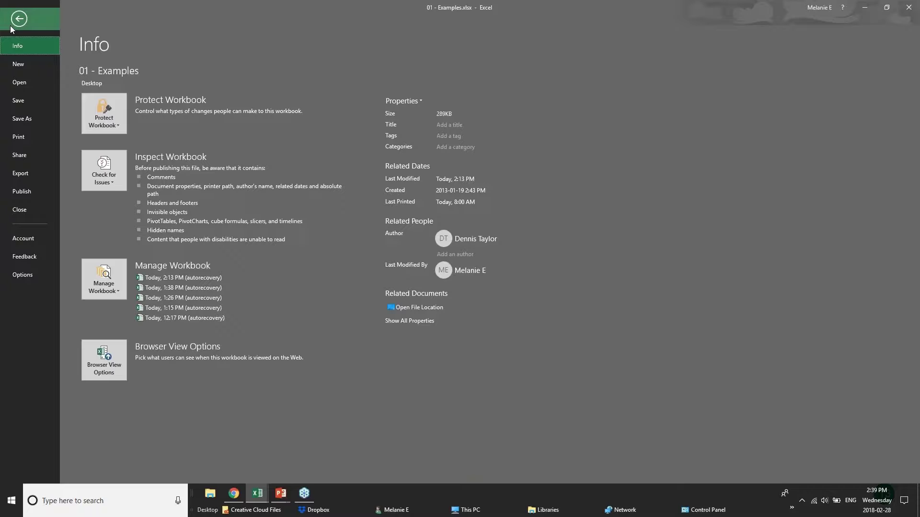
left_click(39, 102)
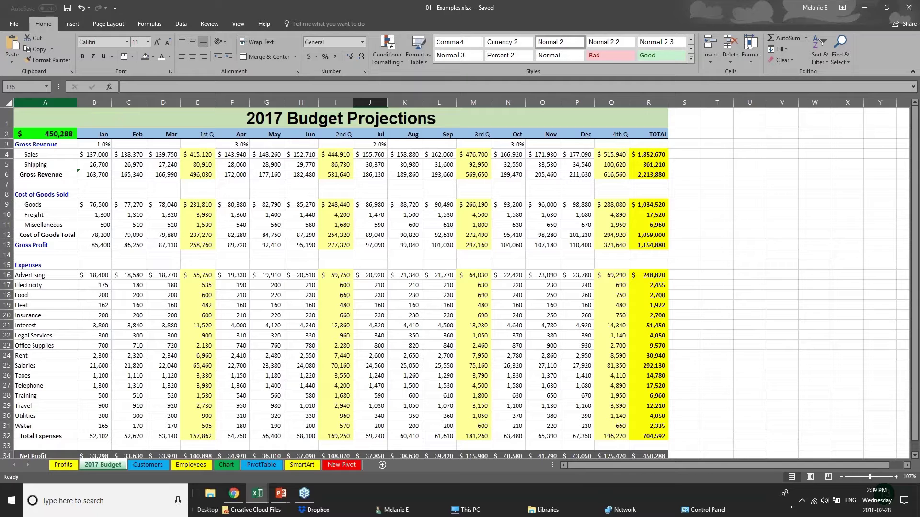
left_click(11, 24)
left_click(22, 124)
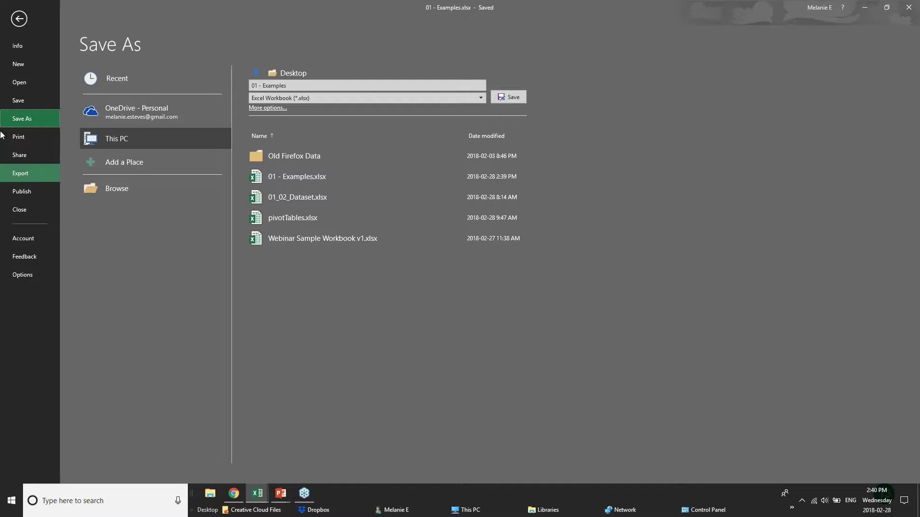
- In Print settings, choose Microsoft Print to PDF as the printer
left_click(20, 137)
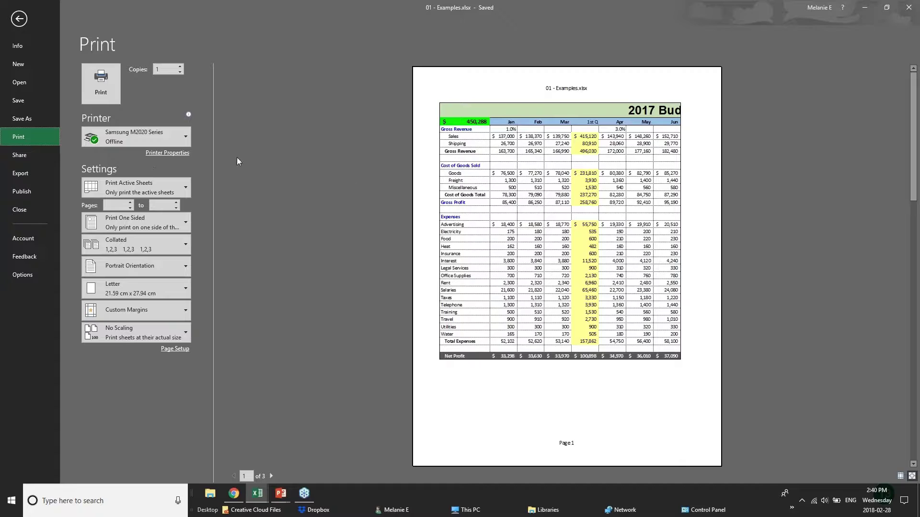
mouse_move(168, 139)
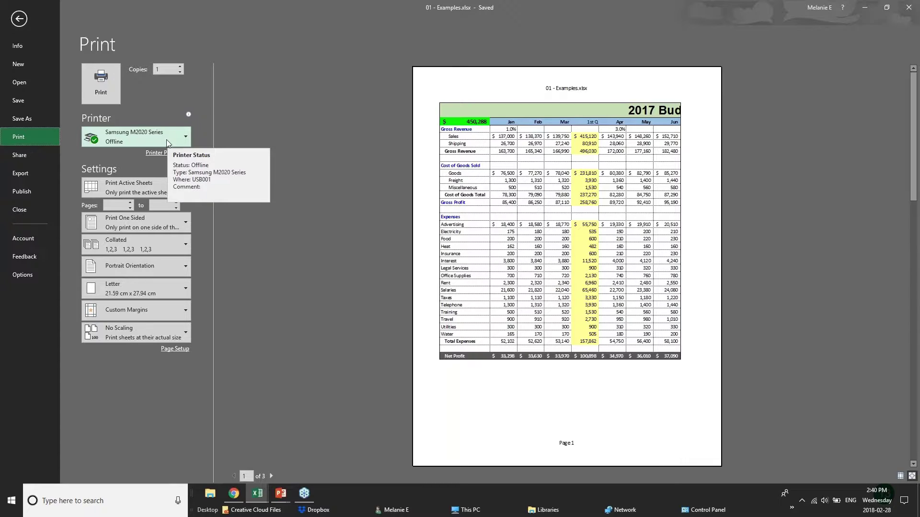
left_click(167, 140)
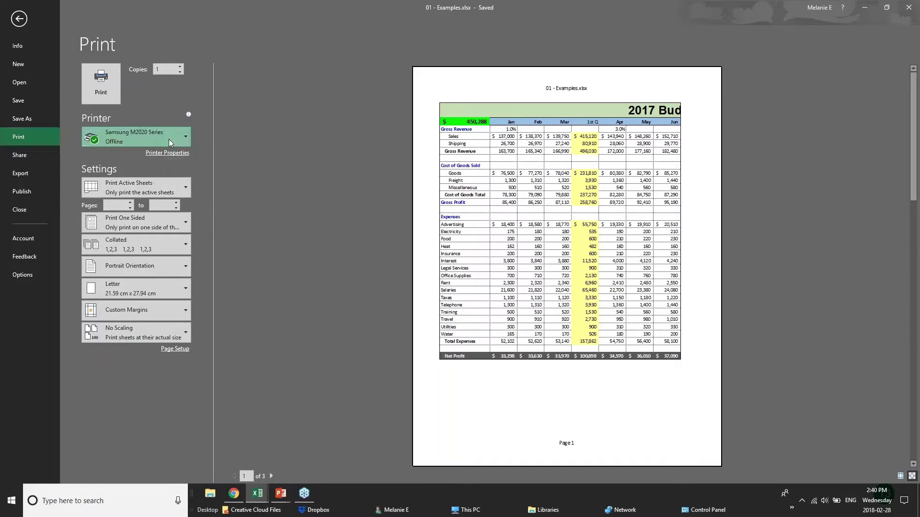
left_click(165, 182)
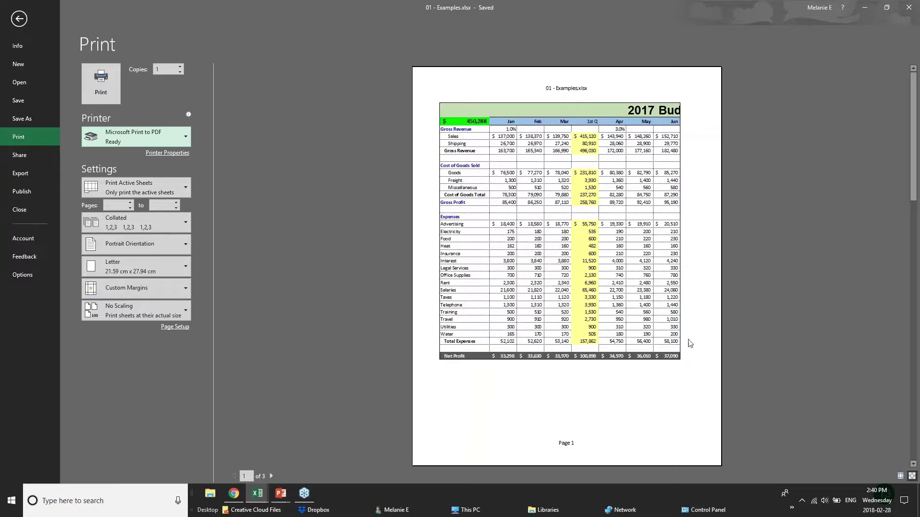
- Page through the preview, jump back to page 1, and set Landscape Orientation
left_click(273, 477)
left_click(272, 477)
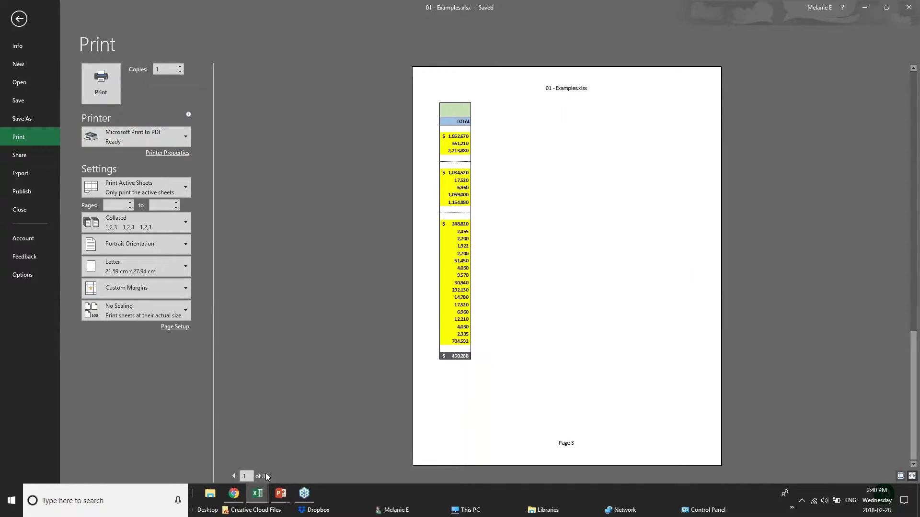
left_click(244, 476)
type("1")
key("Return")
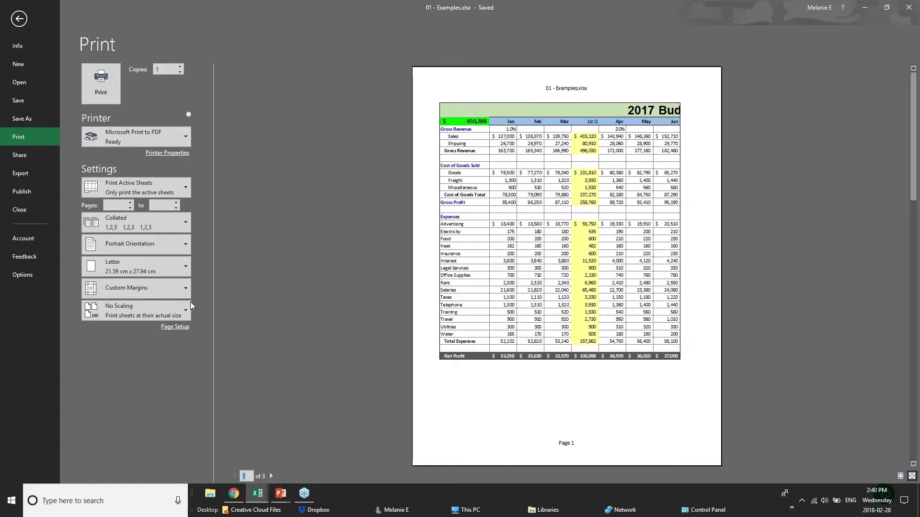
left_click(174, 249)
left_click(144, 266)
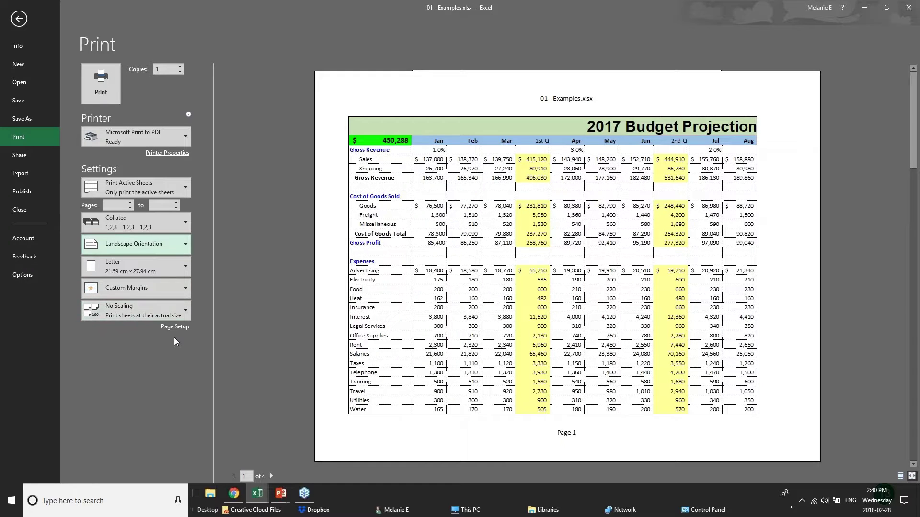
- Try Print Selection, then revert to Print Active Sheets
left_click(184, 183)
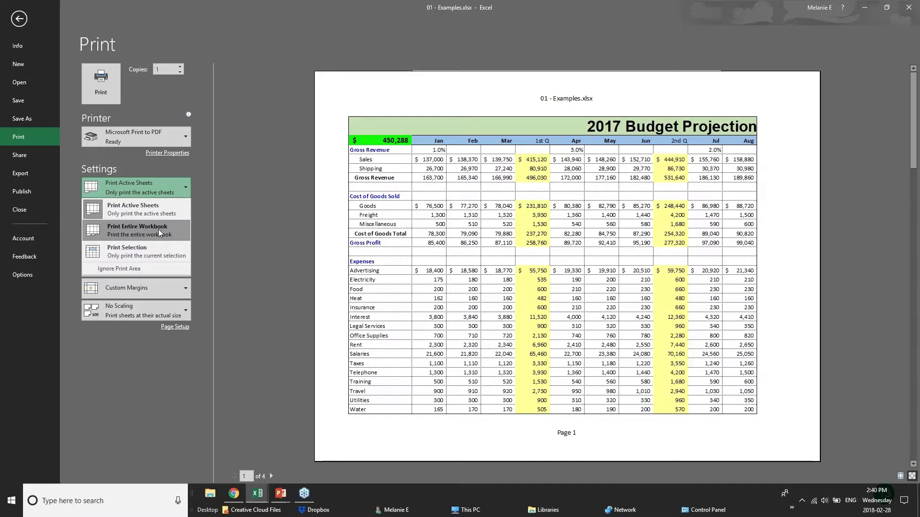
left_click(160, 257)
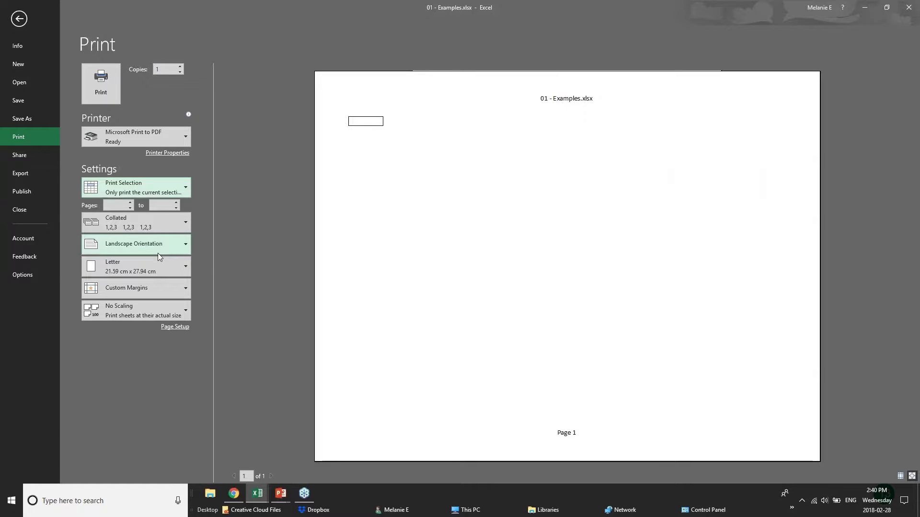
left_click(165, 185)
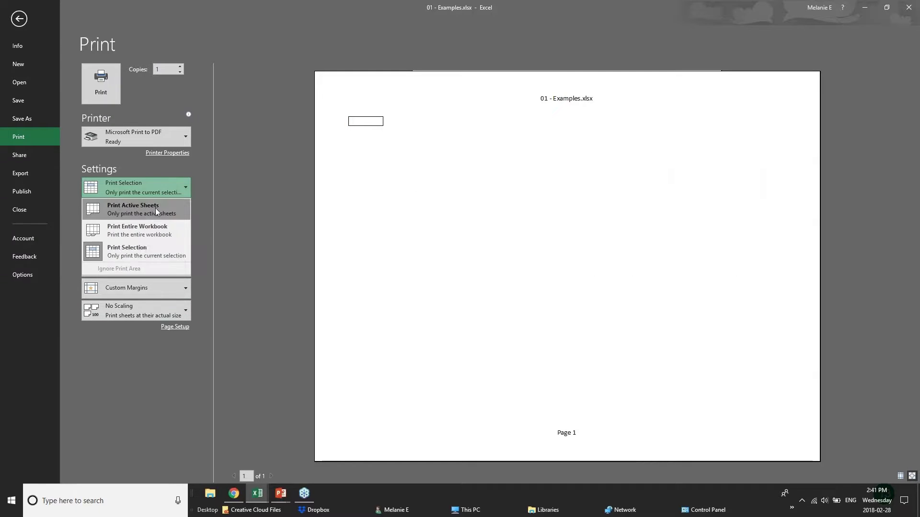
left_click(154, 217)
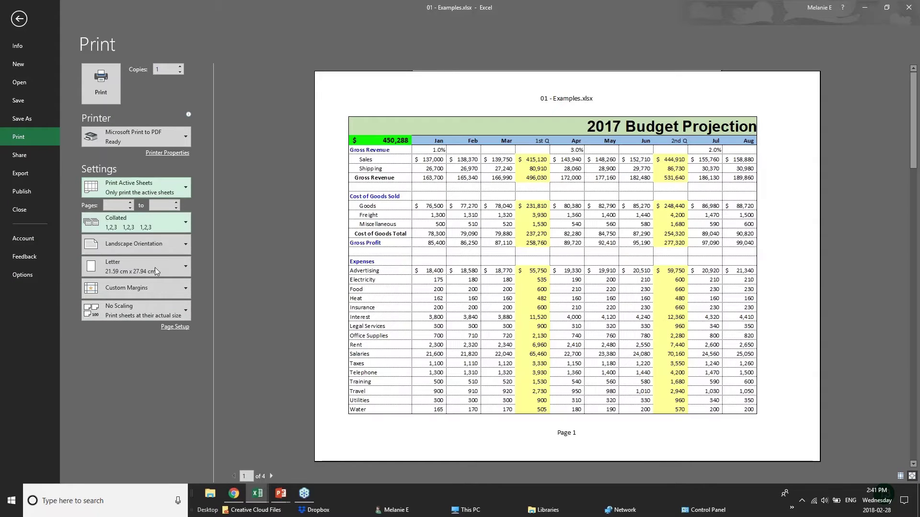
- Apply Narrow margins to the printout and open the Page Setup dialog
left_click(181, 288)
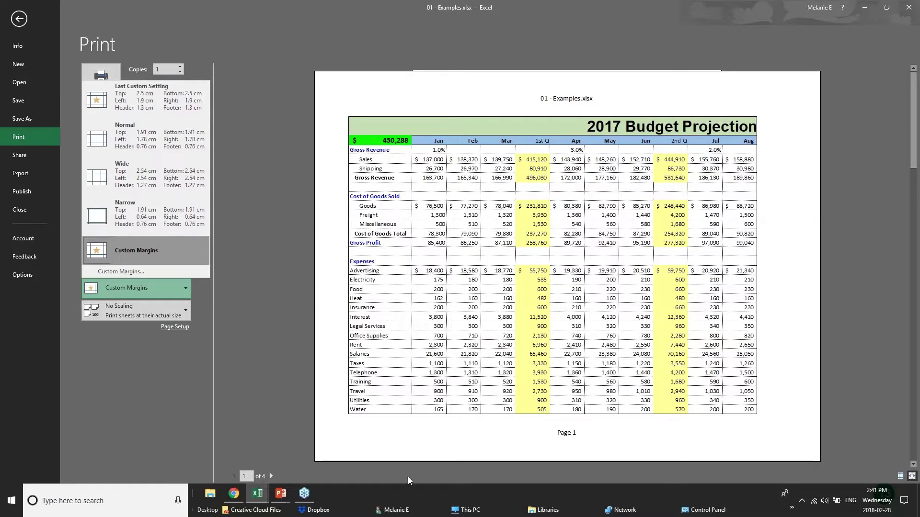
left_click(148, 215)
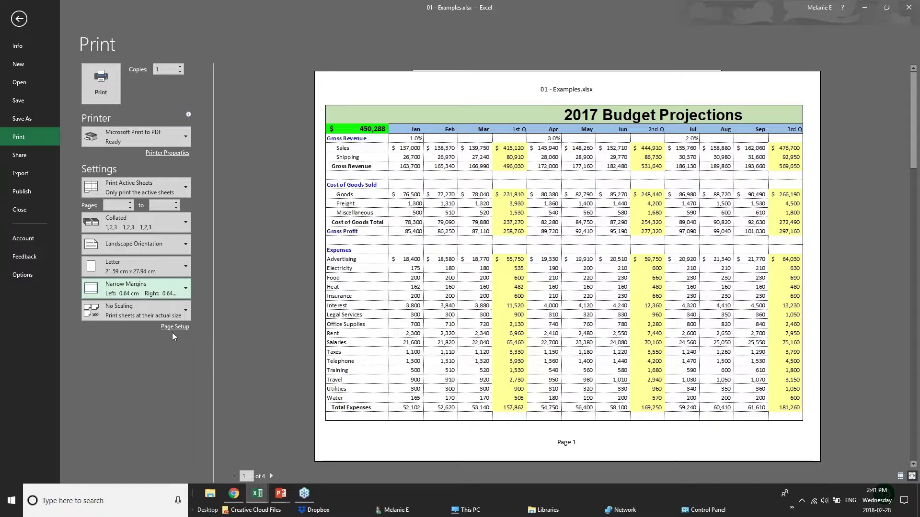
left_click(172, 330)
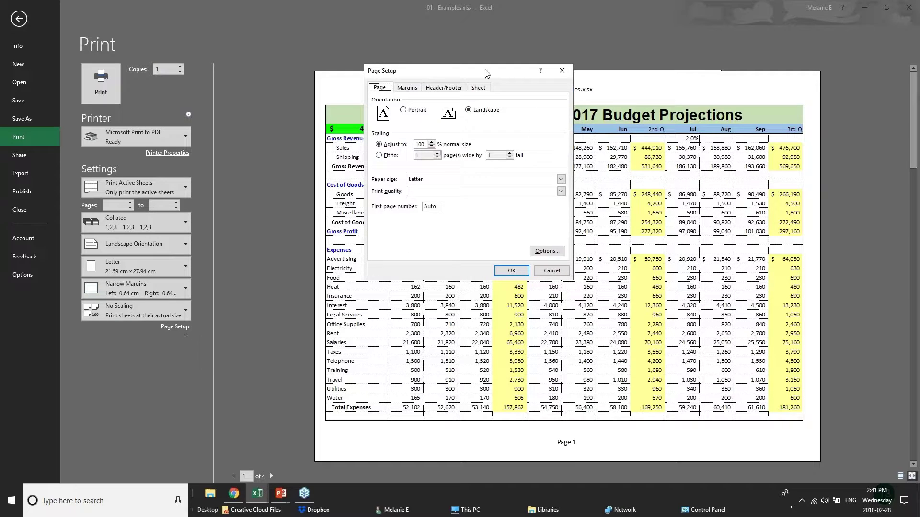
- Change the scaling to fit the 2017 Budget sheet onto one page
left_click(433, 146)
left_click(433, 146)
left_click(432, 142)
left_click(386, 158)
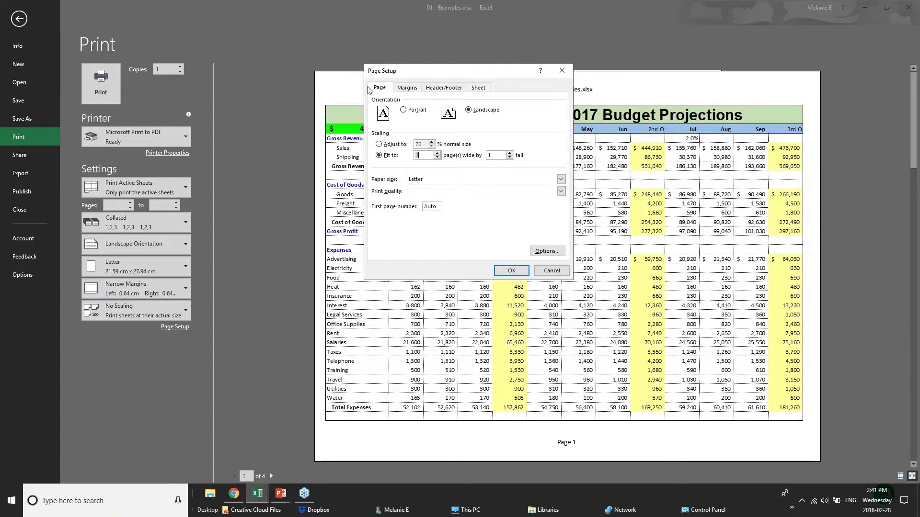
left_click(409, 88)
- Add a custom header with BUDGET PROJECTIONS on the left and CONFIDENTIAL centred, then confirm
left_click(443, 89)
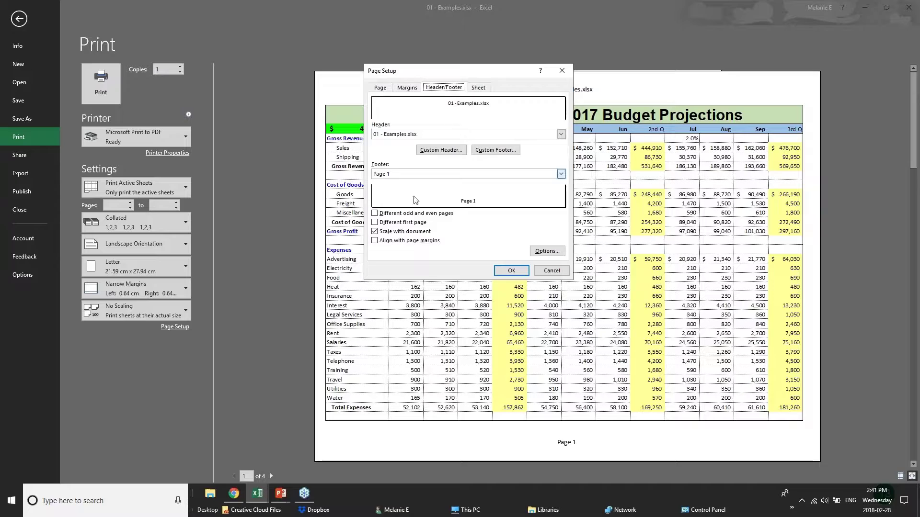
left_click(429, 136)
left_click(429, 136)
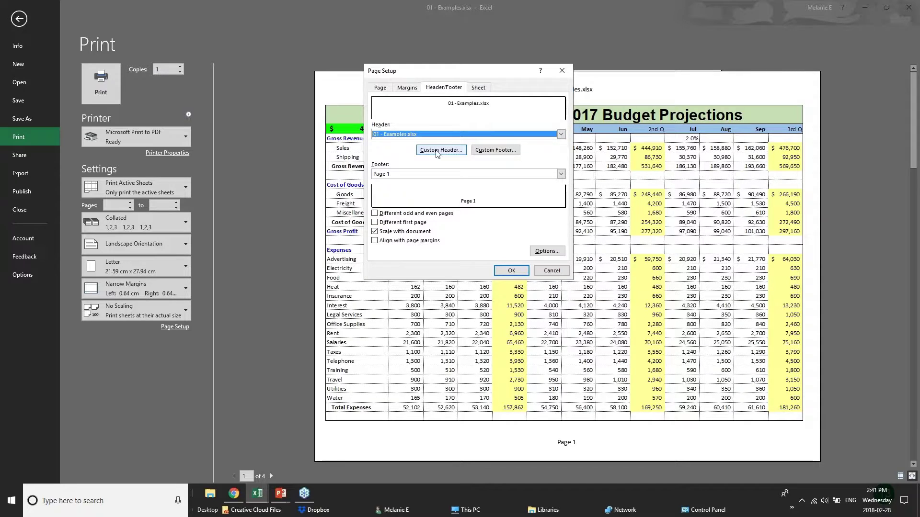
left_click(437, 151)
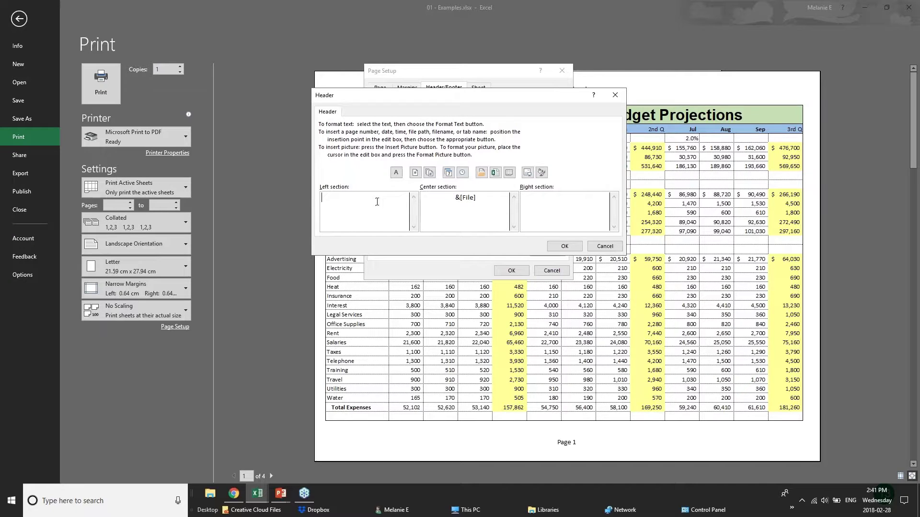
type("BUDGET PROJECTIONS")
left_click_drag(477, 197, 422, 196)
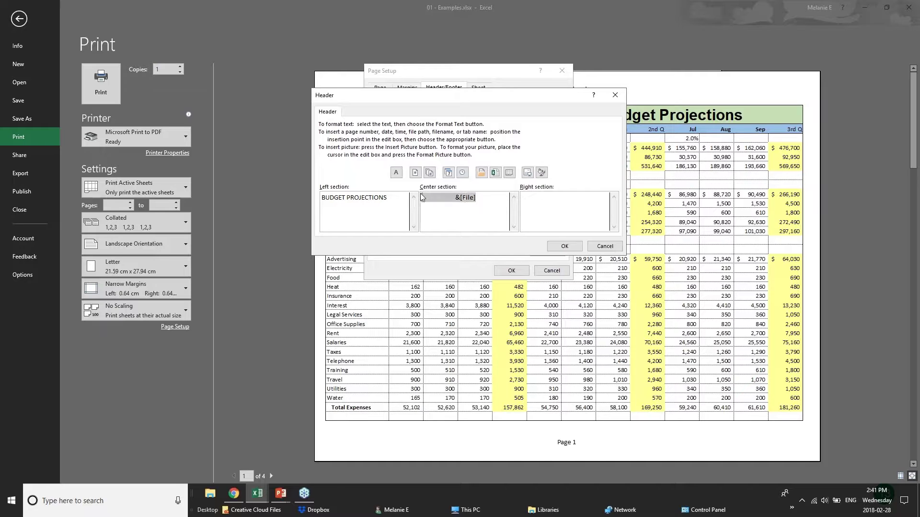
type("CONFIDENTIAL")
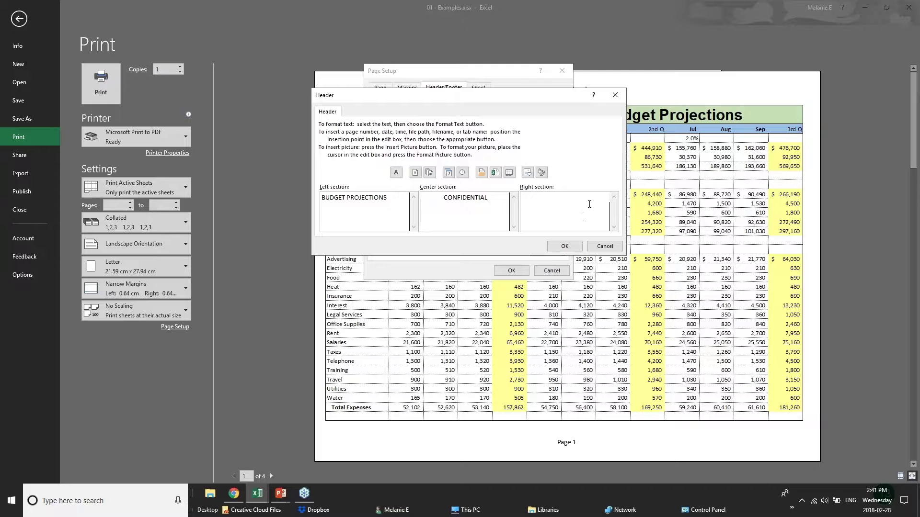
left_click(565, 245)
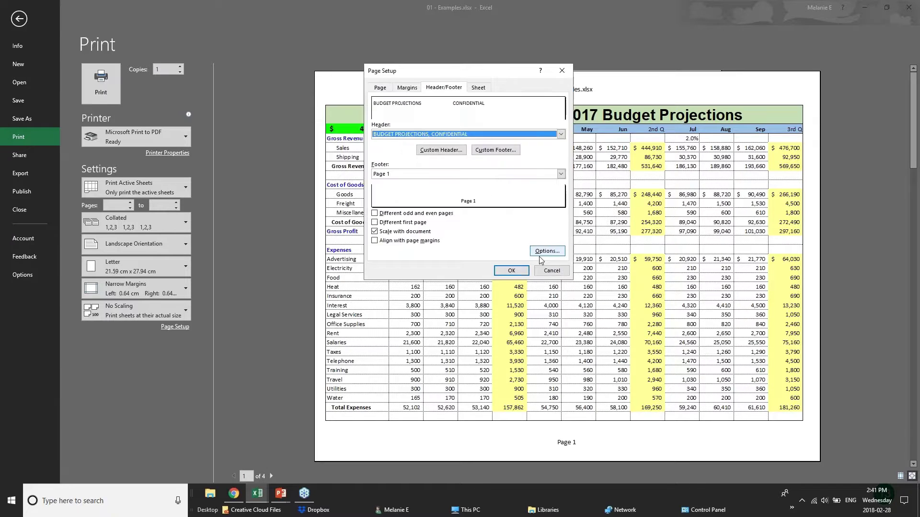
left_click(512, 271)
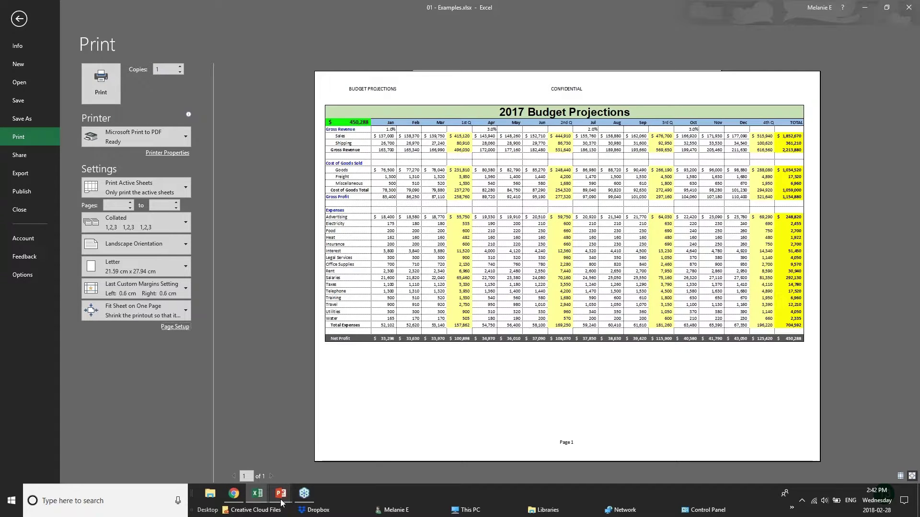
- Advance the PowerPoint slide show to the Sharing & Security slide
mouse_move(281, 502)
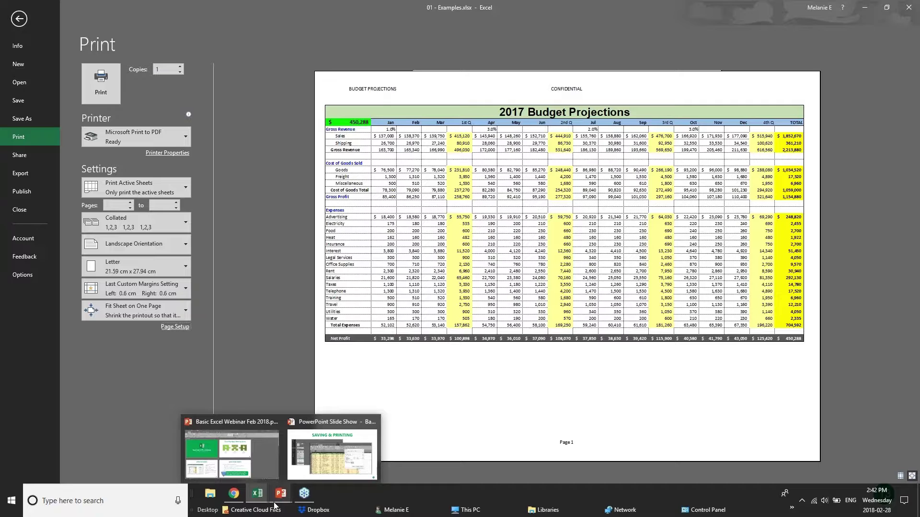
left_click(332, 455)
key("Right")
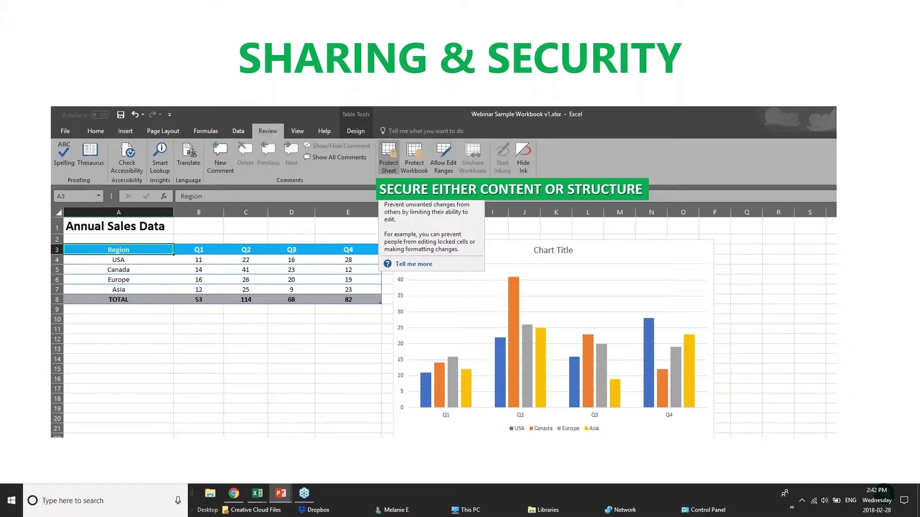
- Bring the 01 - Examples workbook back to the front and show its File Info page
left_click(235, 493)
mouse_move(258, 494)
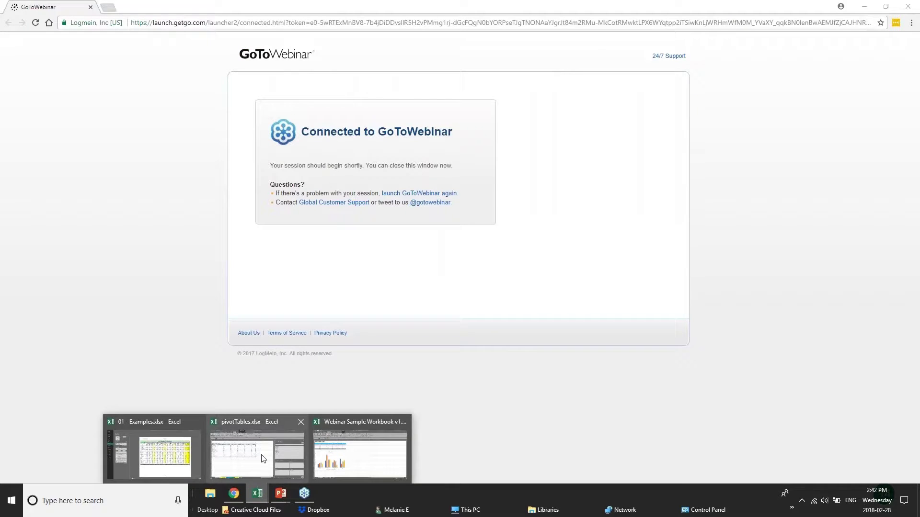
left_click(165, 458)
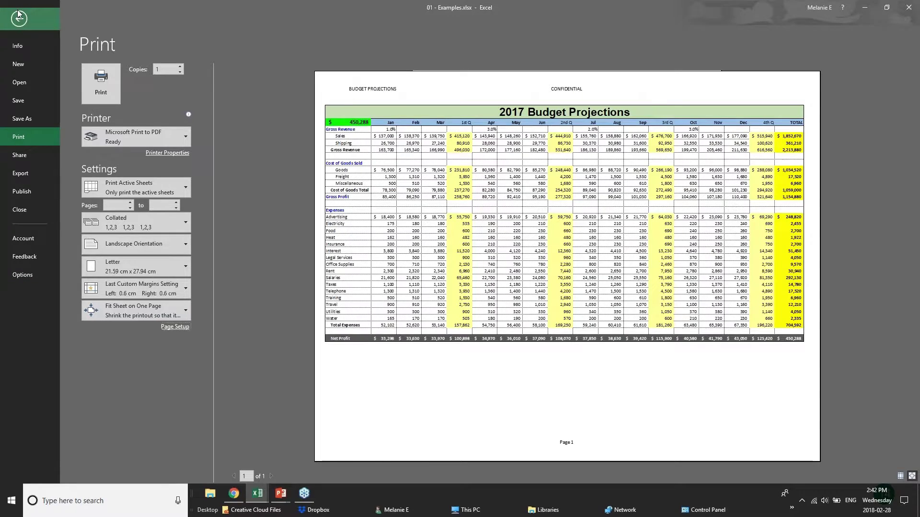
left_click(18, 18)
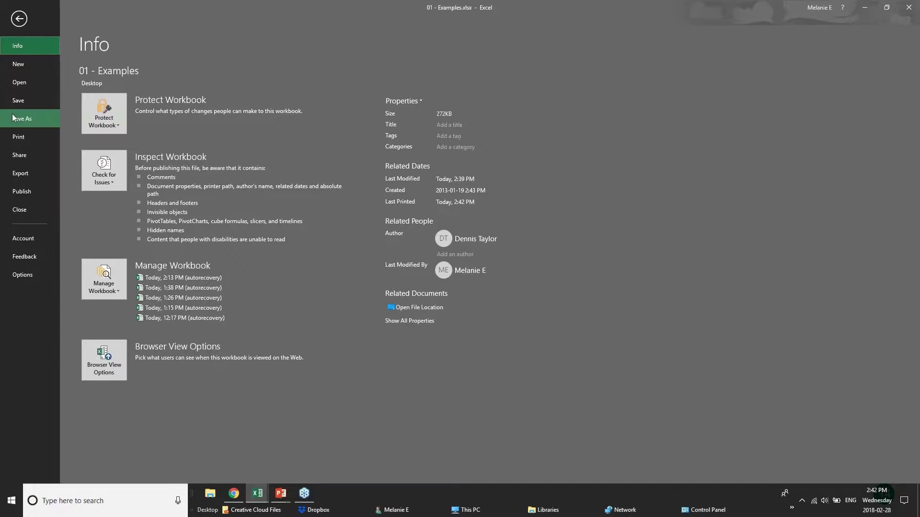
- Browse the Save As locations, checking OneDrive and then This PC
left_click(17, 117)
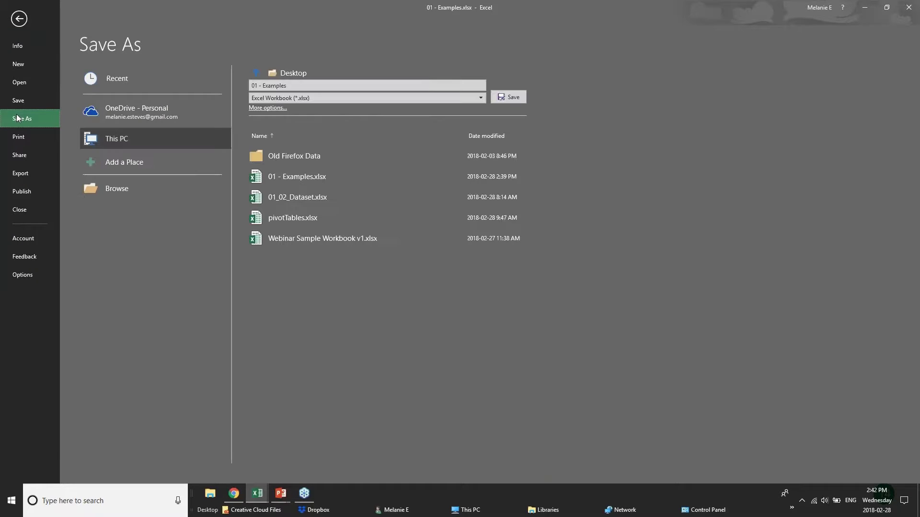
left_click(114, 117)
left_click(123, 139)
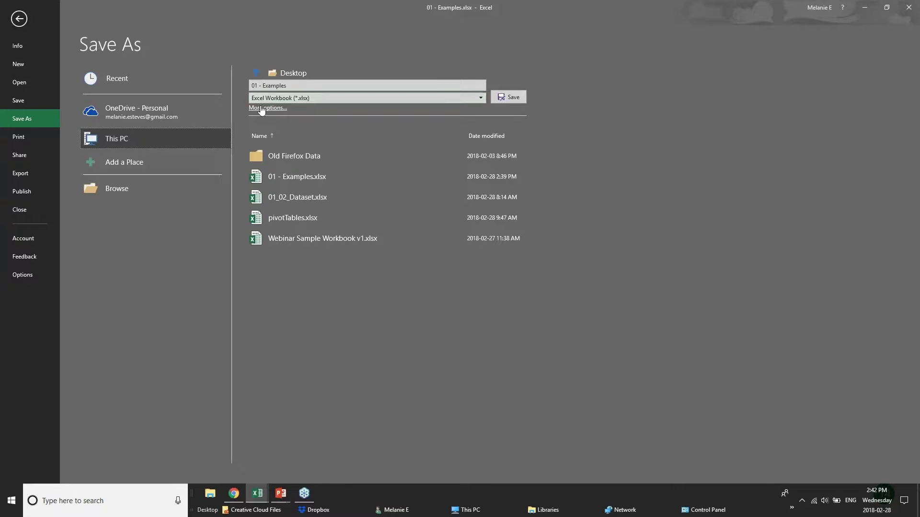
- Open General Options from the F12 Save As dialog, cancel without a password, and return to the sheet
key("F12")
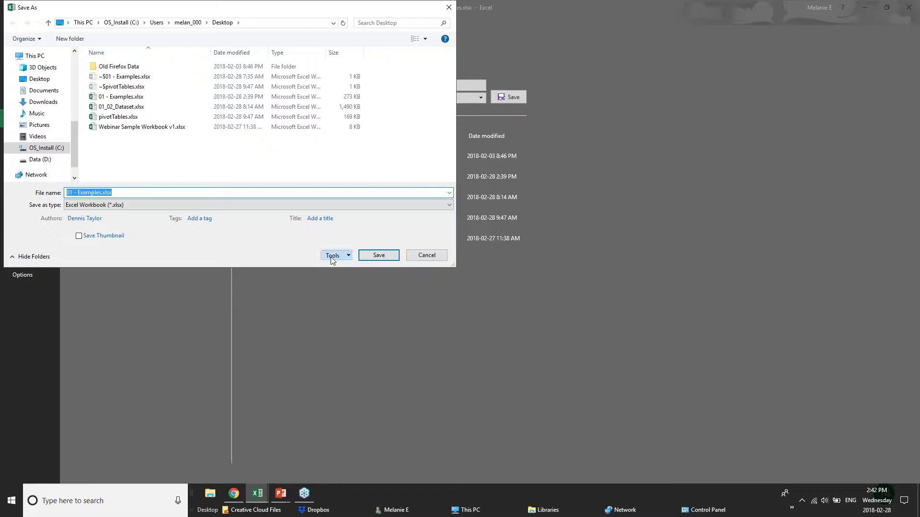
left_click(335, 255)
left_click(354, 288)
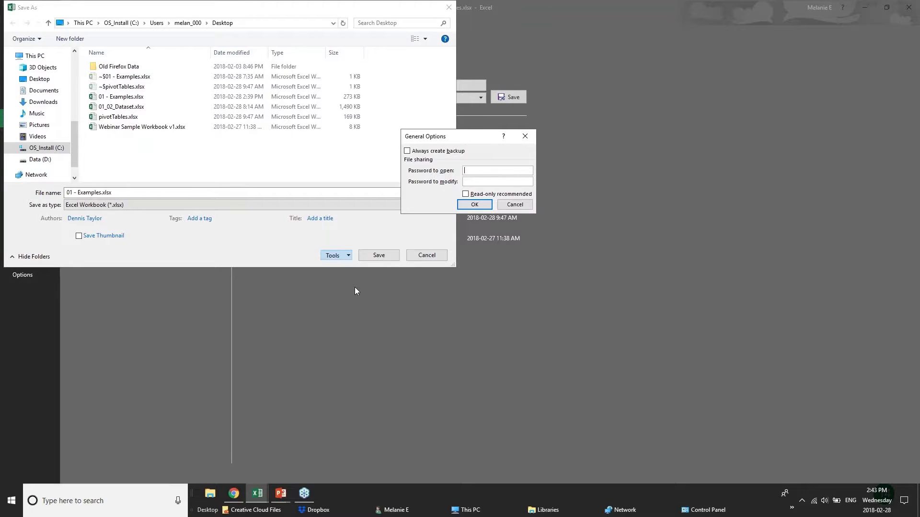
left_click(515, 204)
left_click(426, 255)
left_click(18, 18)
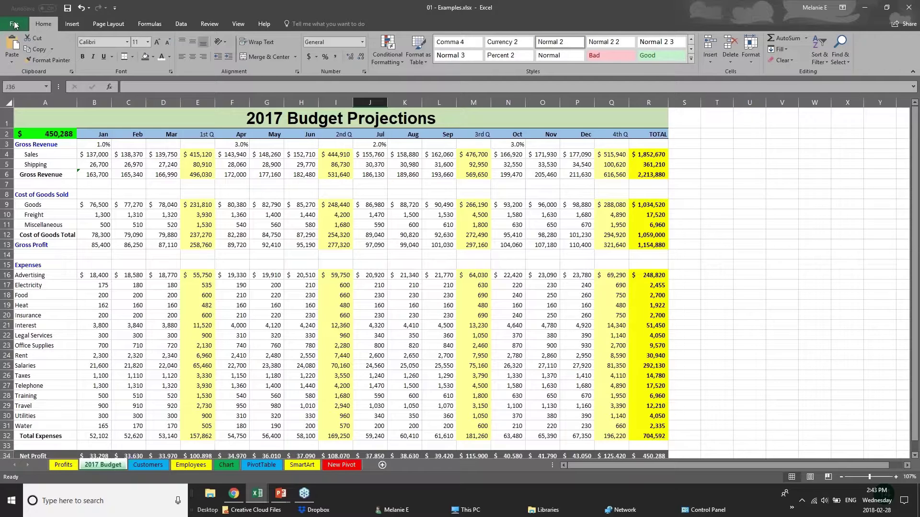
- Select cells C15, E12 and E13 on 2017 Budget, then move via Customers to Employees
left_click(120, 261)
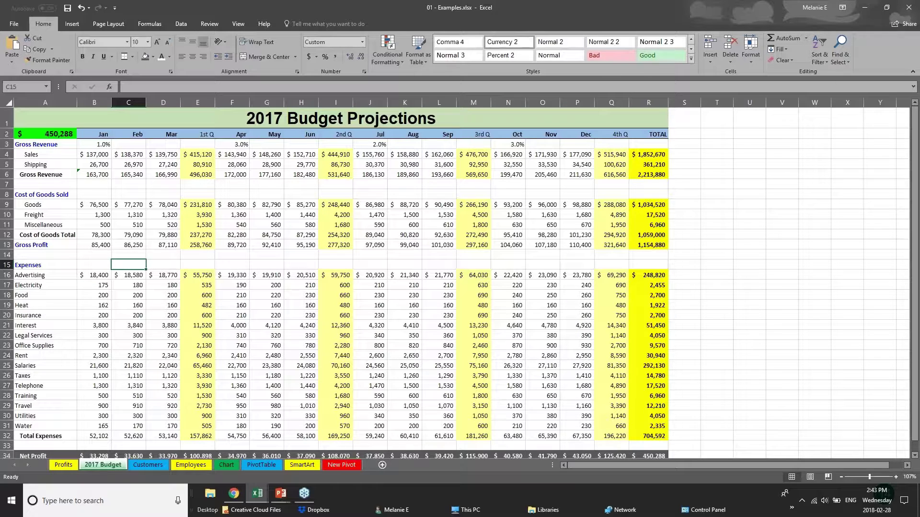
left_click(194, 235)
left_click(203, 243)
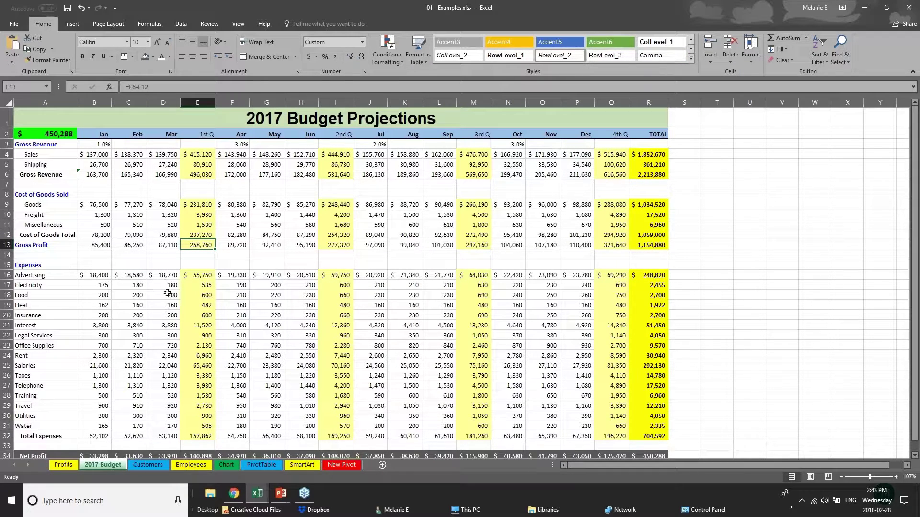
left_click(136, 463)
left_click(198, 465)
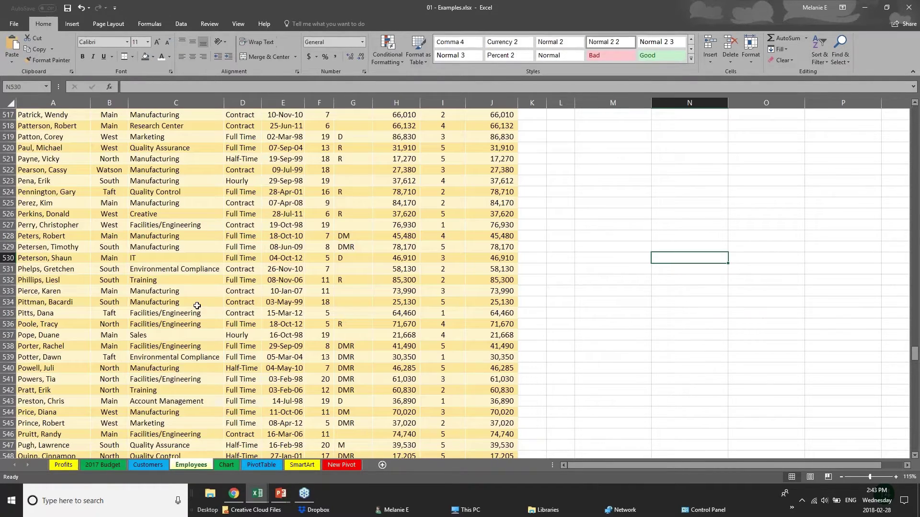
- Scroll to the top of Employees, inspect the New Salary formulas in J2 and J4, and show Review
scroll(197, 305, "up", 1)
left_click_drag(915, 352, 915, 111)
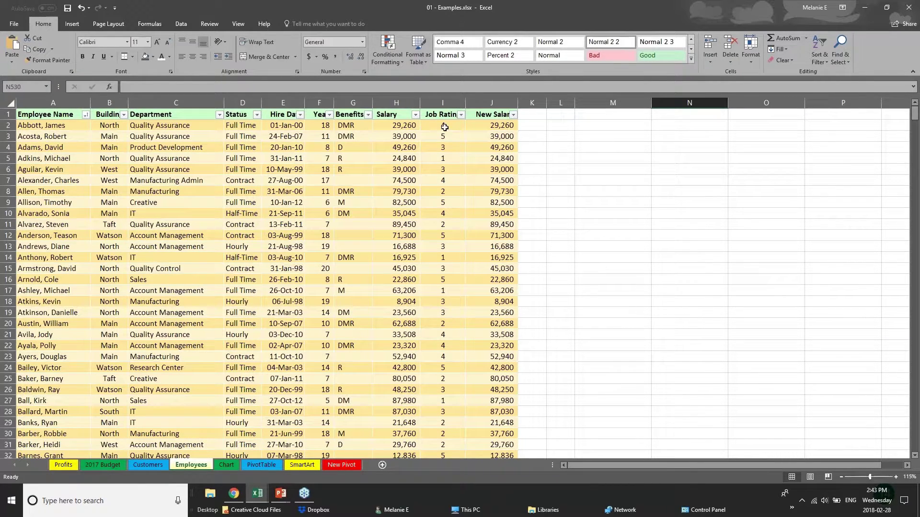
left_click(397, 117)
left_click(396, 126)
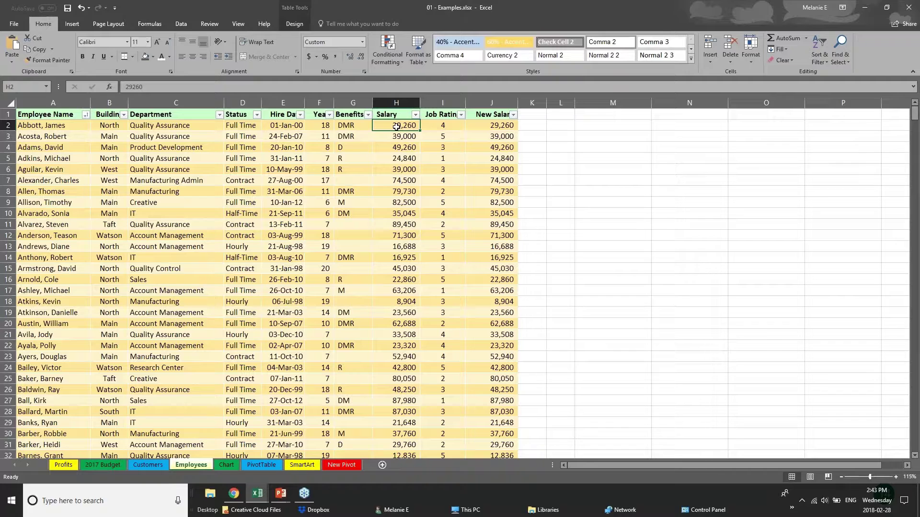
left_click(502, 127)
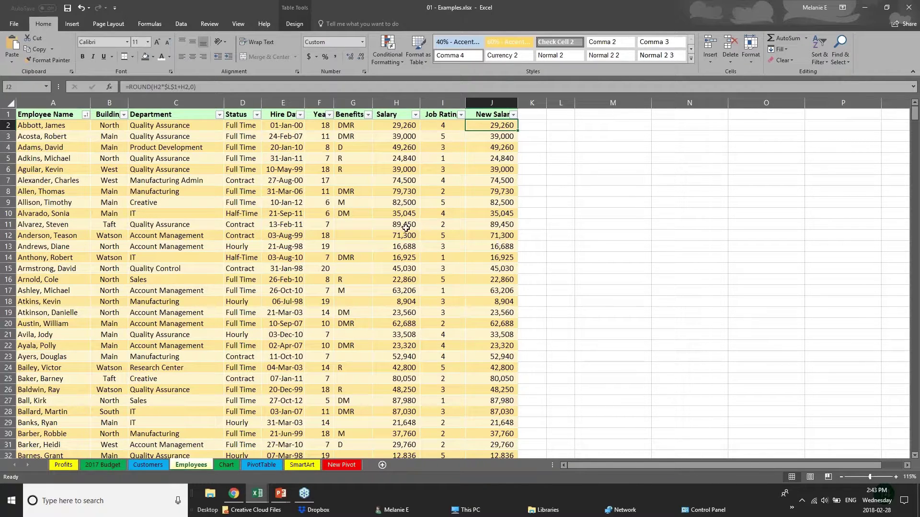
left_click(270, 303)
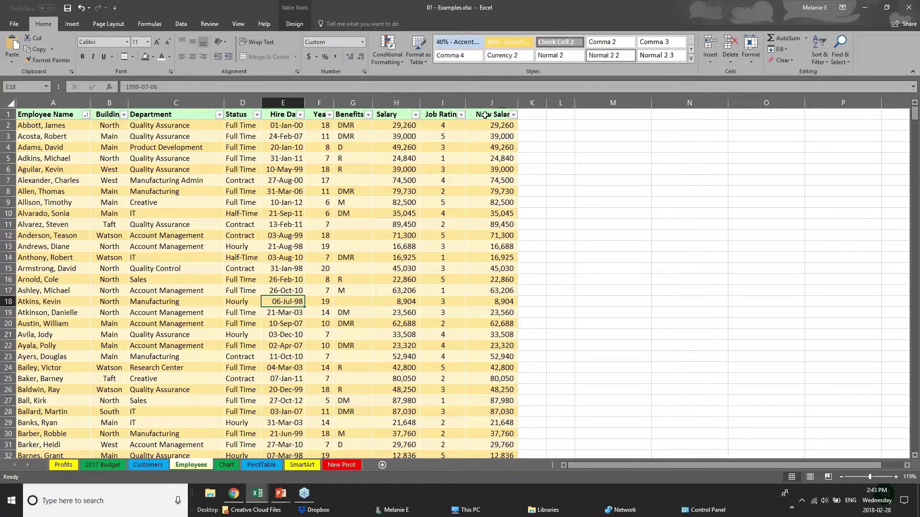
left_click(486, 115)
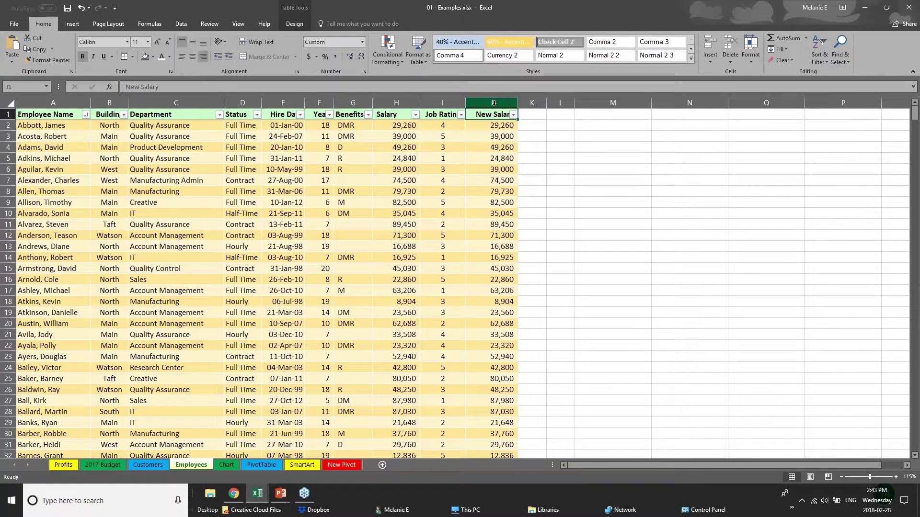
left_click(509, 126)
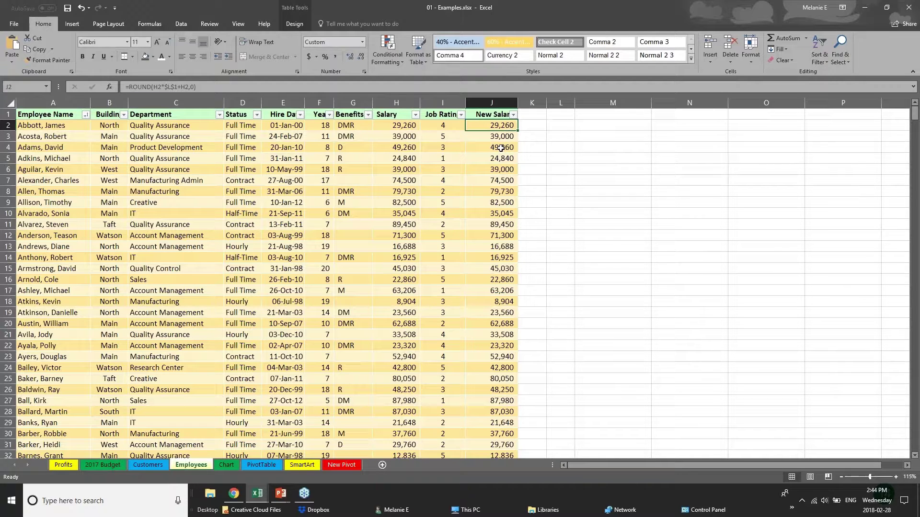
left_click(502, 144)
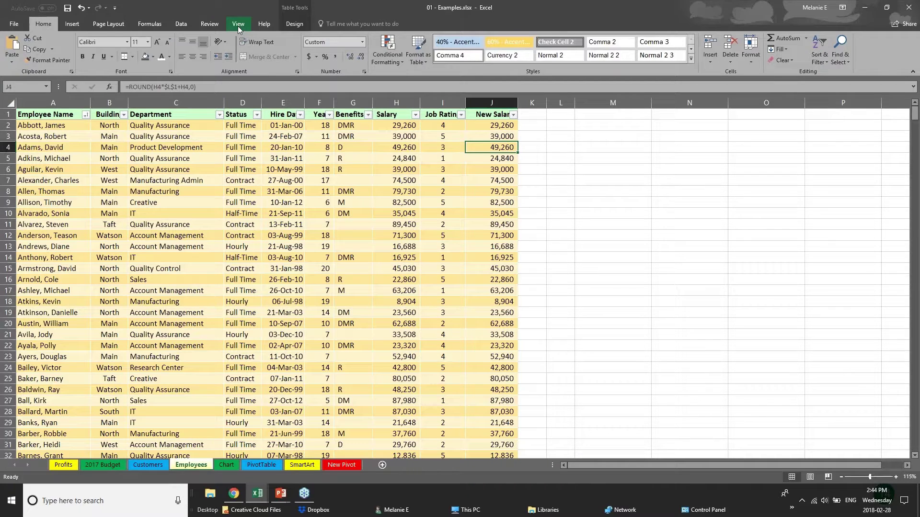
left_click(209, 23)
left_click(397, 126)
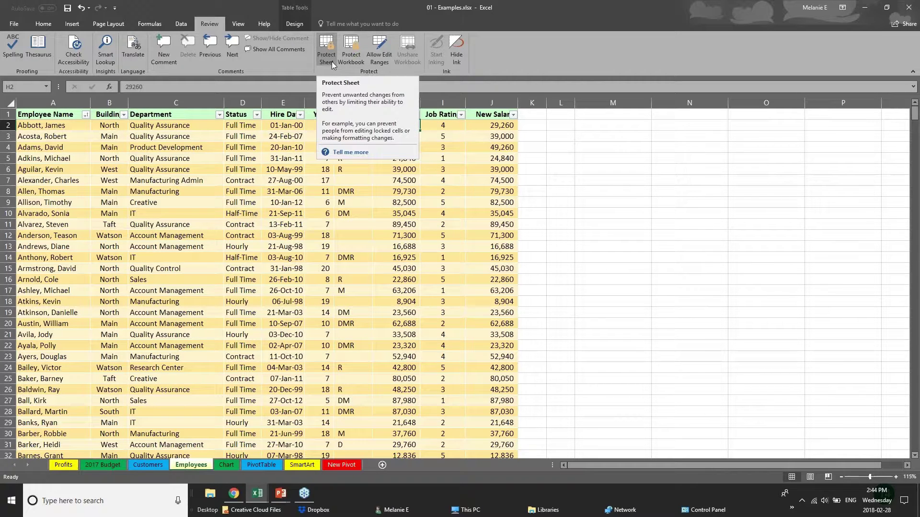
left_click(307, 205)
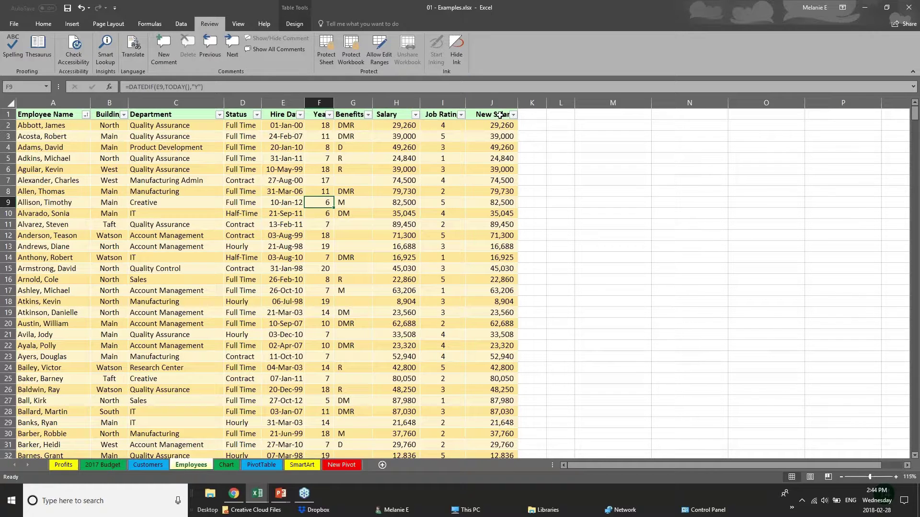
left_click_drag(493, 116, 494, 224)
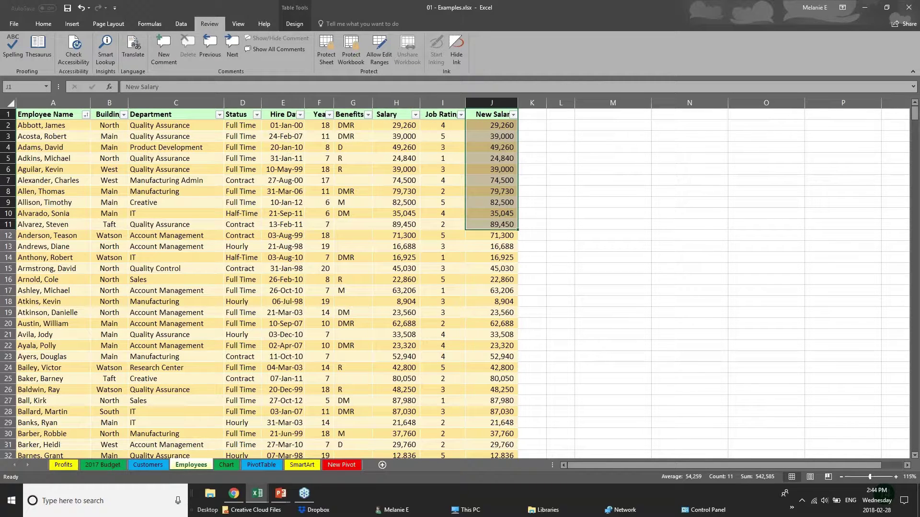
left_click(399, 102)
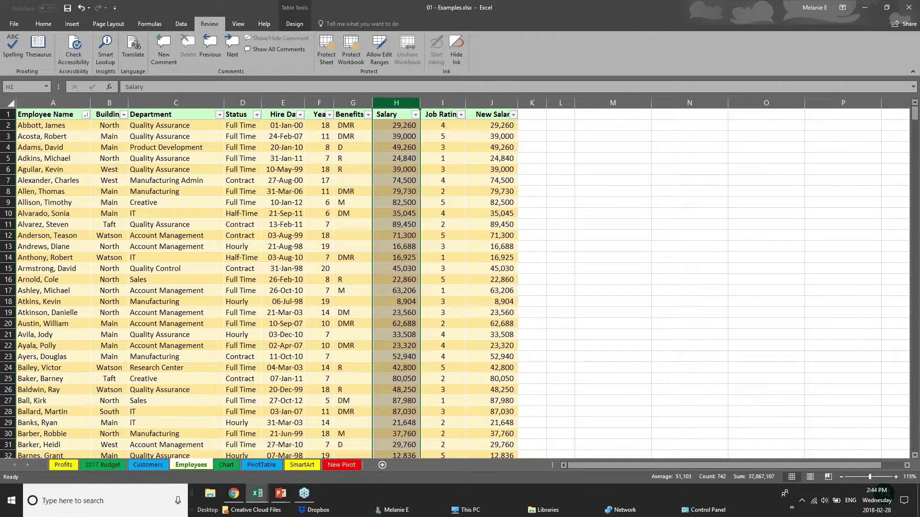
left_click(324, 57)
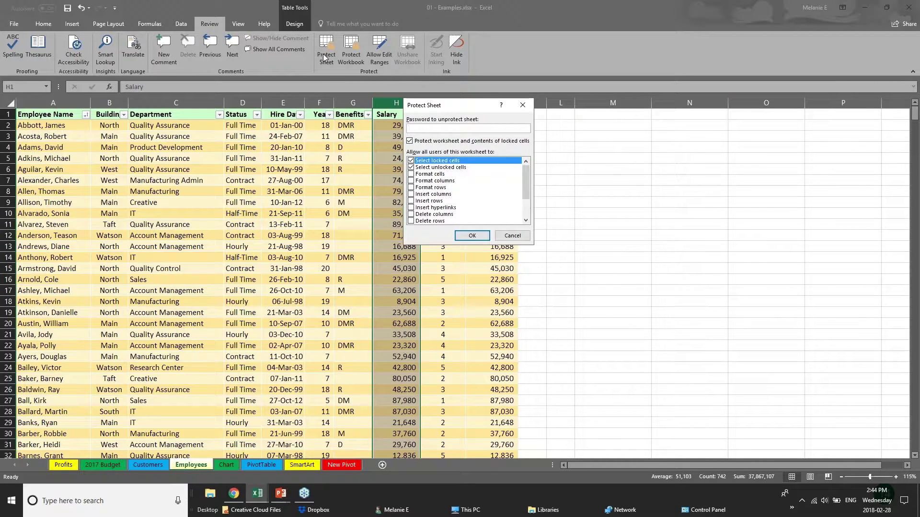
type("••")
left_click(505, 234)
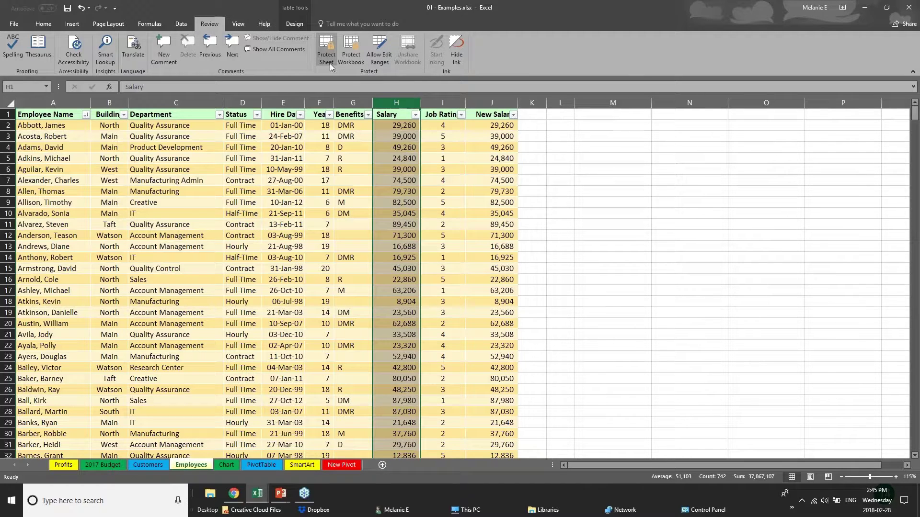
left_click(269, 388)
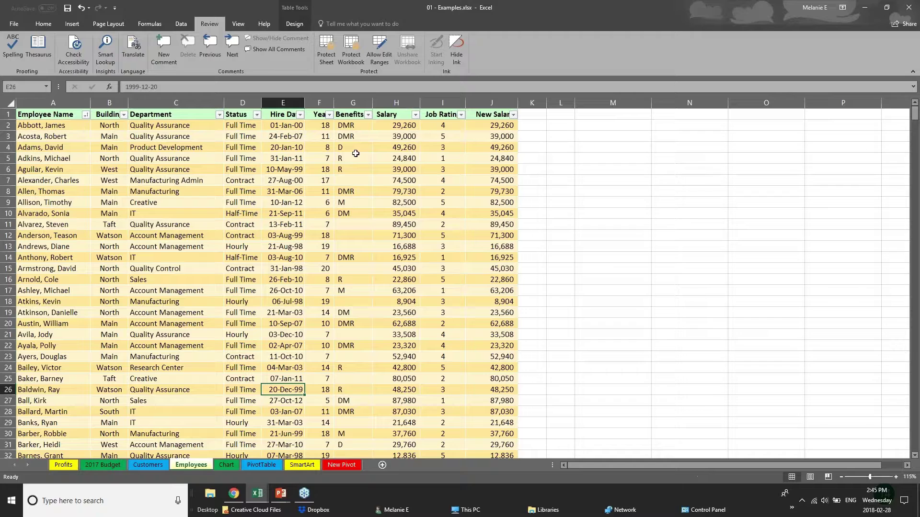
left_click(327, 61)
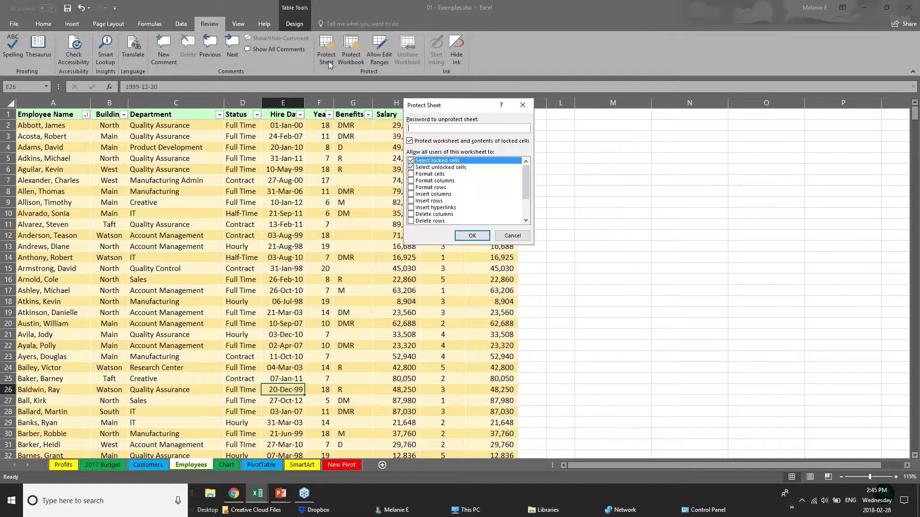
left_click(411, 168)
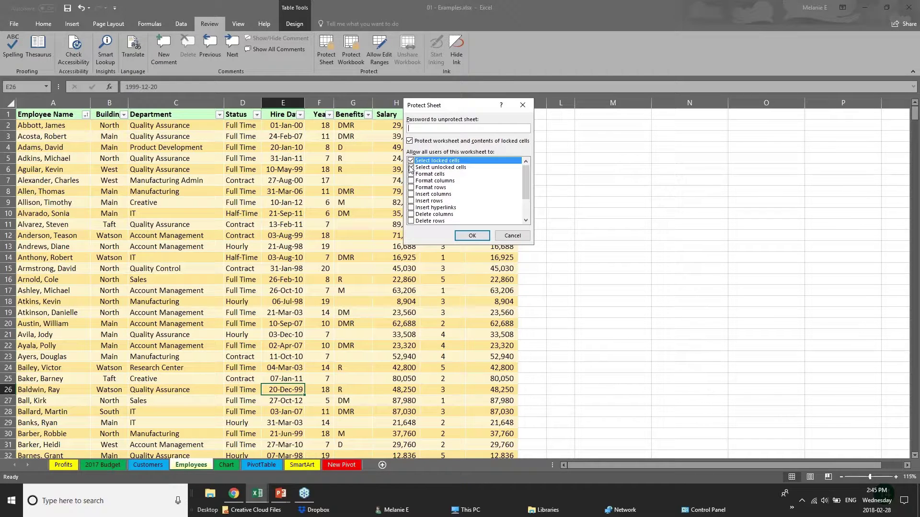
left_click(424, 130)
type("••")
left_click(411, 161)
left_click_drag(525, 191, 525, 208)
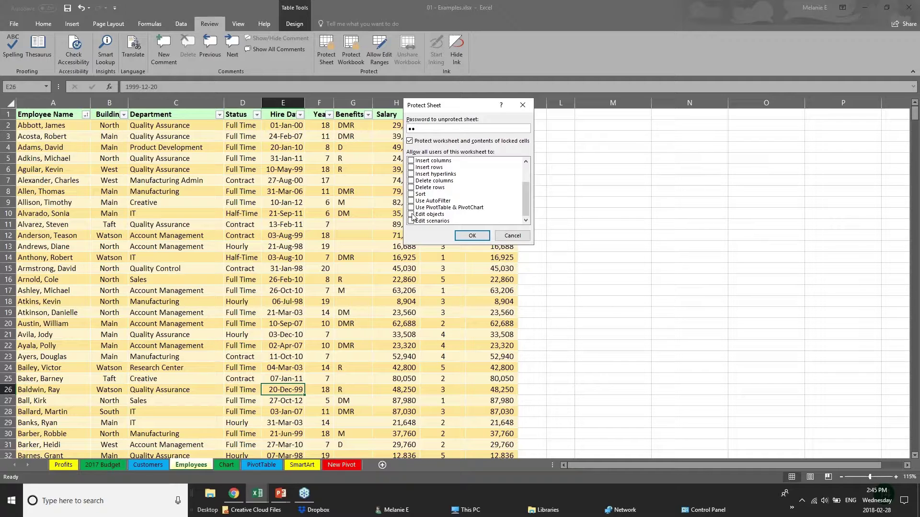
left_click(412, 214)
left_click_drag(521, 192, 519, 174)
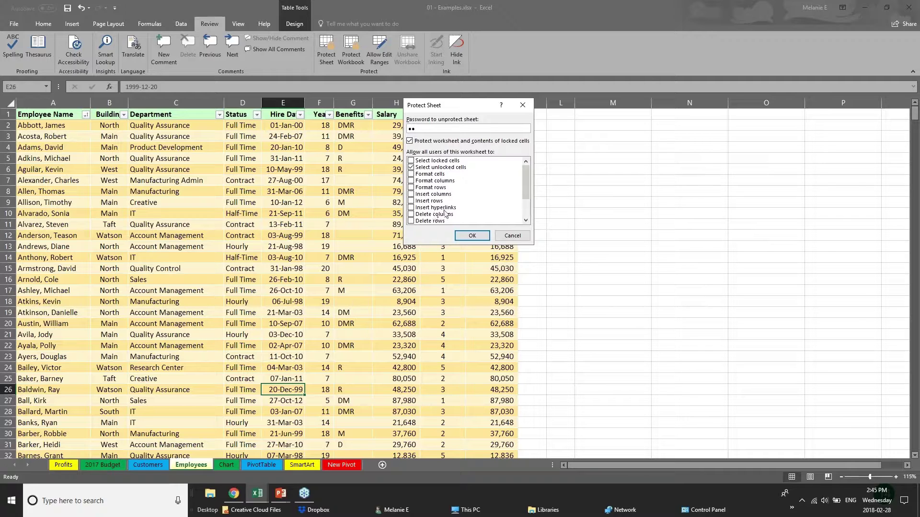
left_click(497, 234)
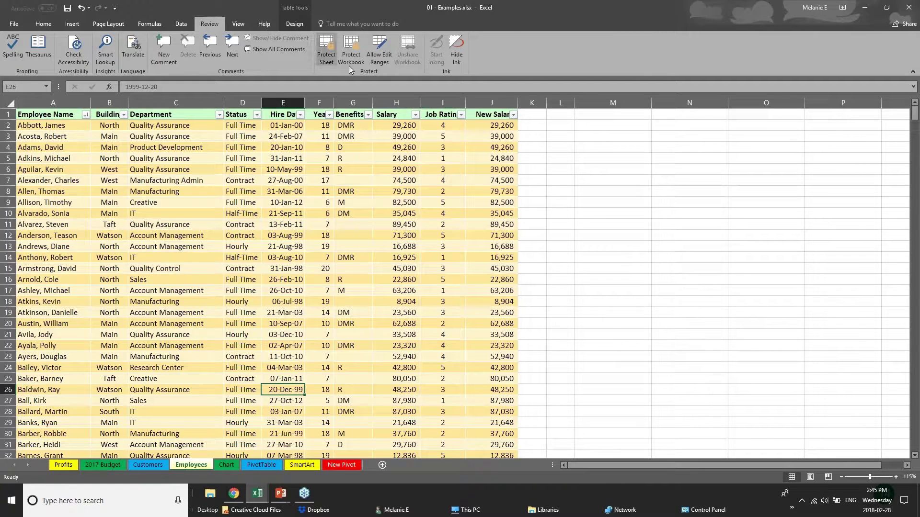
left_click(400, 210)
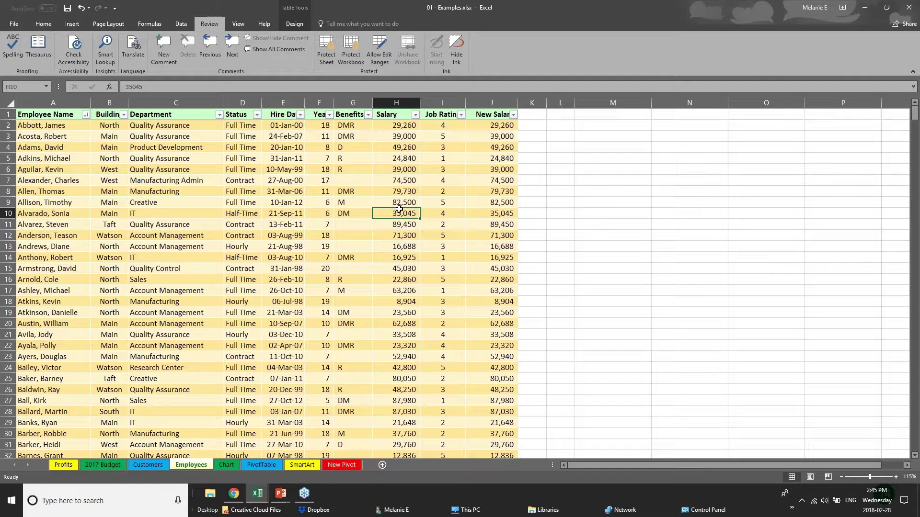
left_click(390, 173)
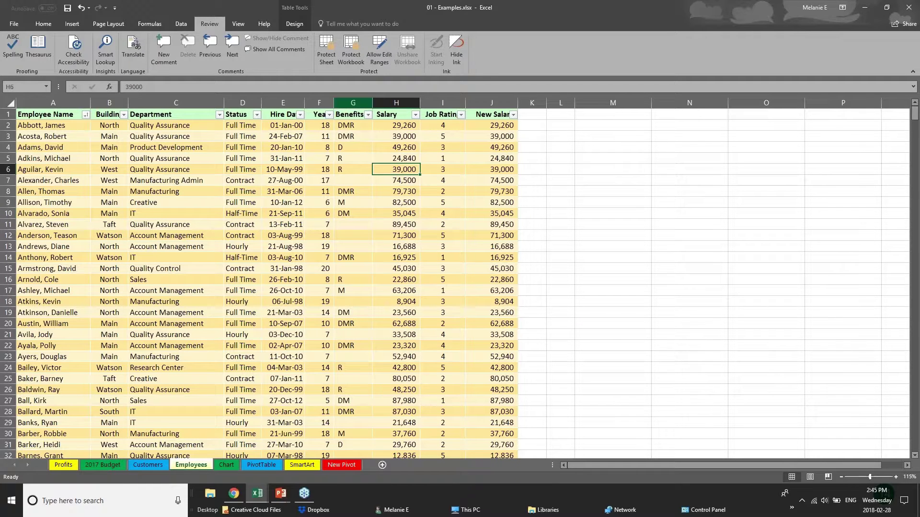
left_click(351, 62)
left_click(512, 207)
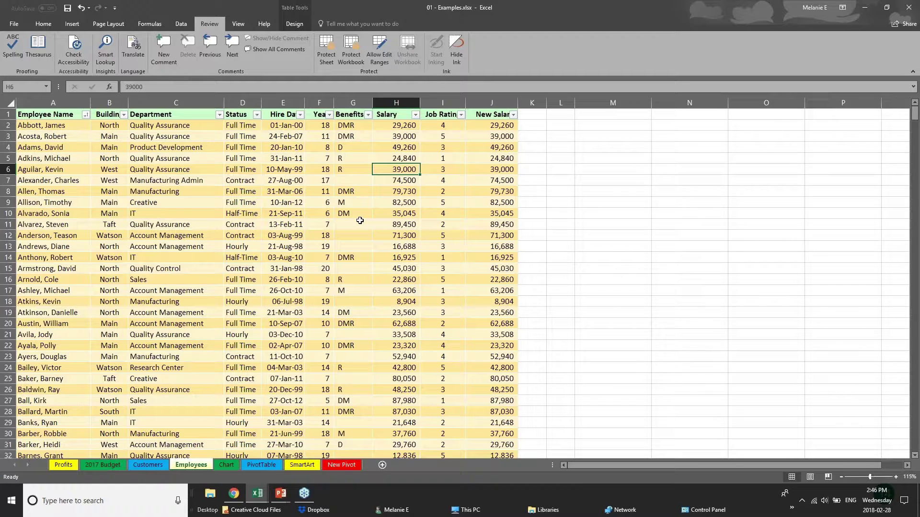
left_click(283, 103)
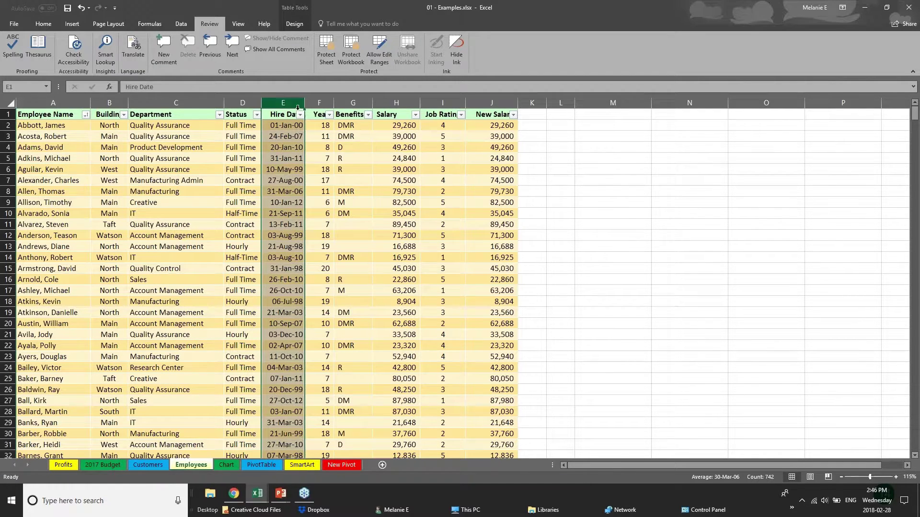
left_click(326, 103)
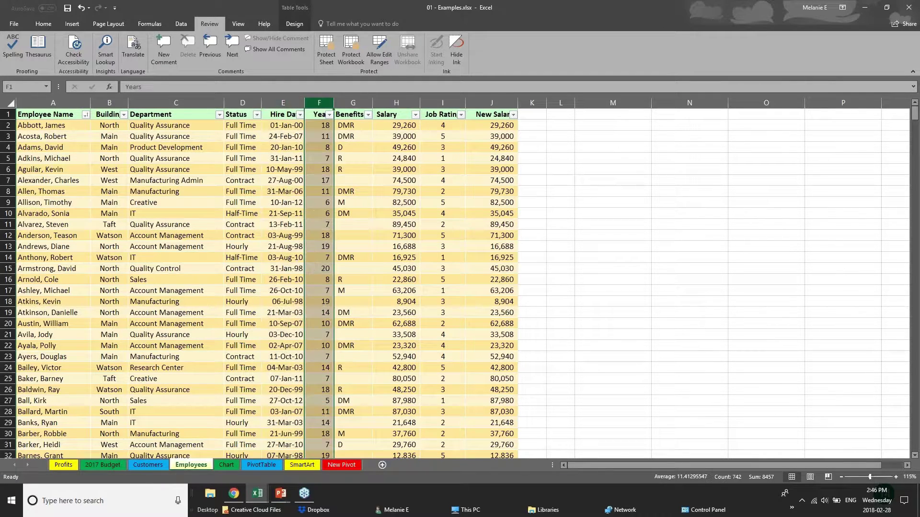
left_click(400, 112)
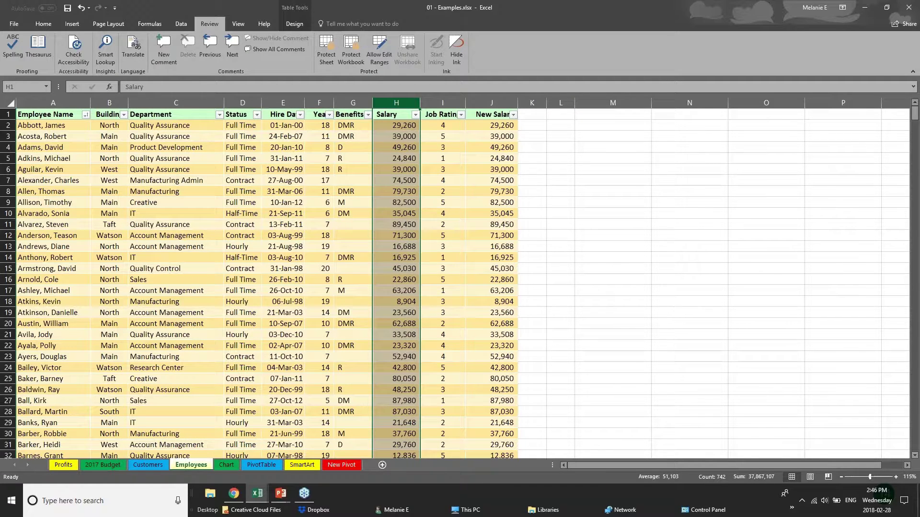
- Hide the Salary and New Salary columns on the Employees sheet
right_click(401, 104)
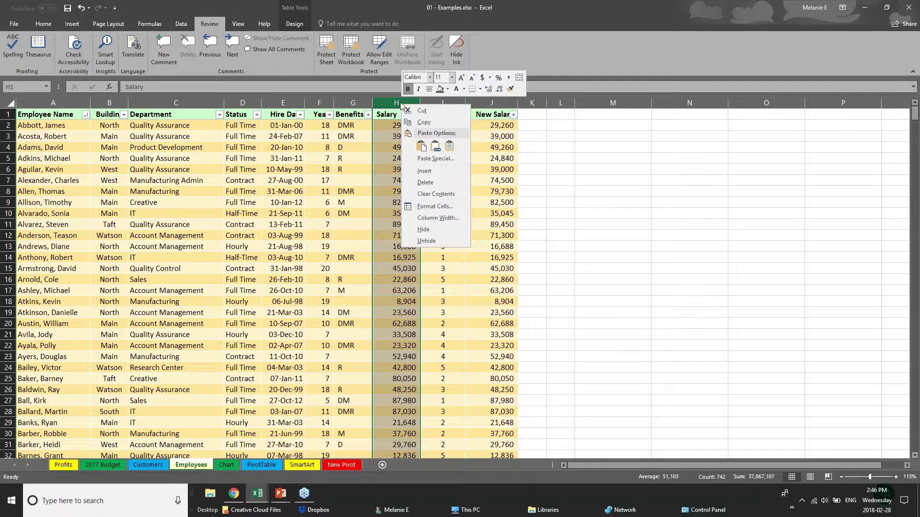
left_click(430, 229)
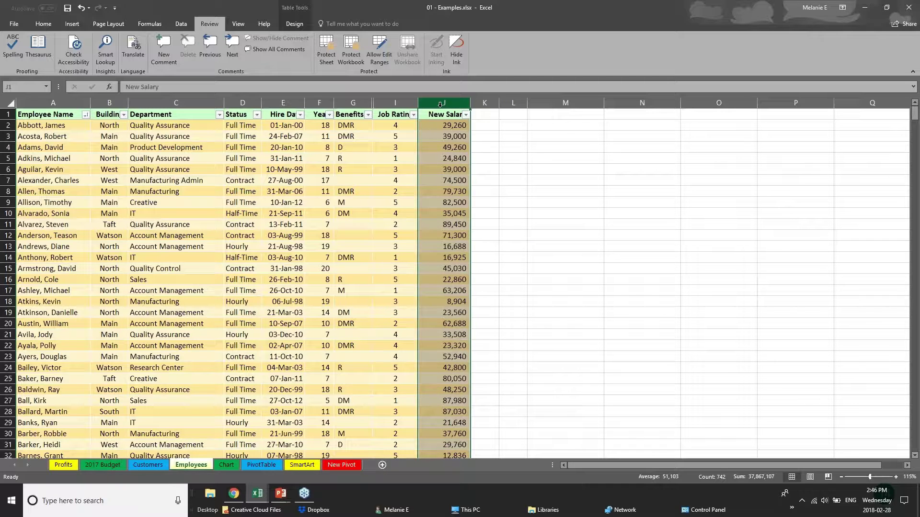
right_click(439, 104)
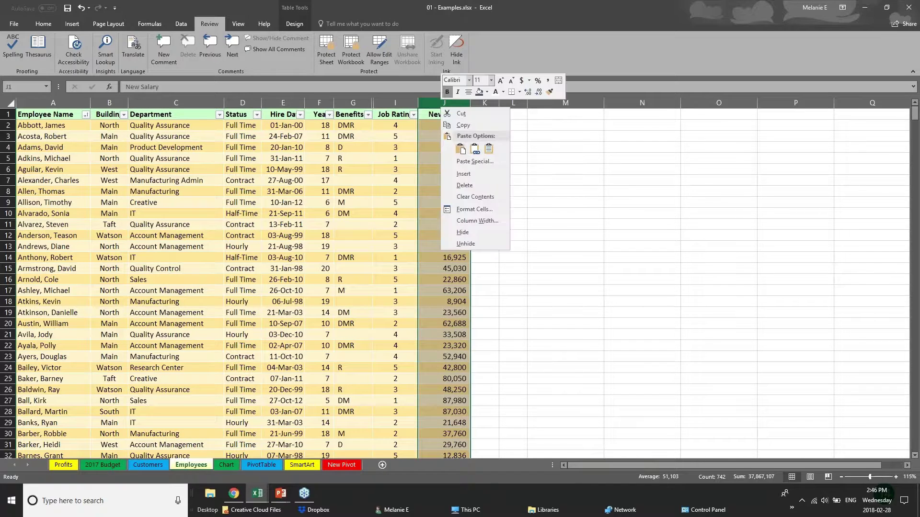
left_click(467, 232)
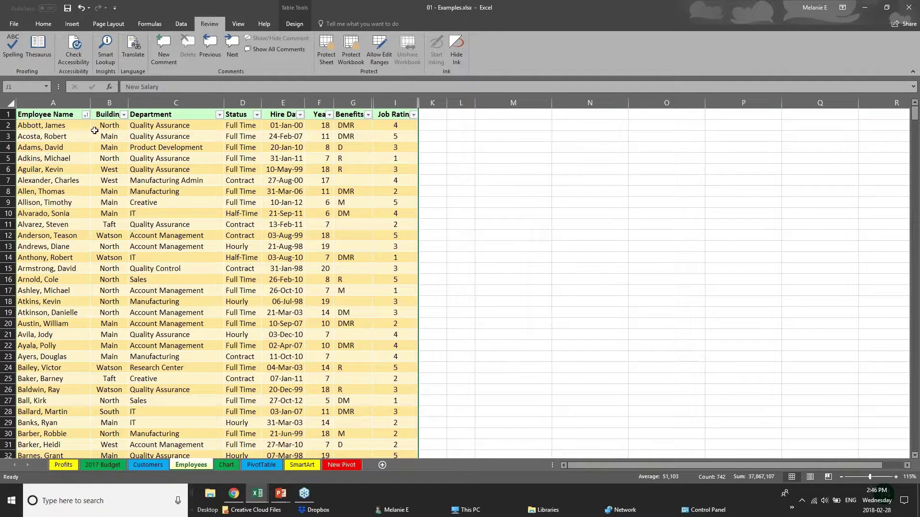
- Protect the workbook structure with a password, entered and confirmed
left_click(356, 51)
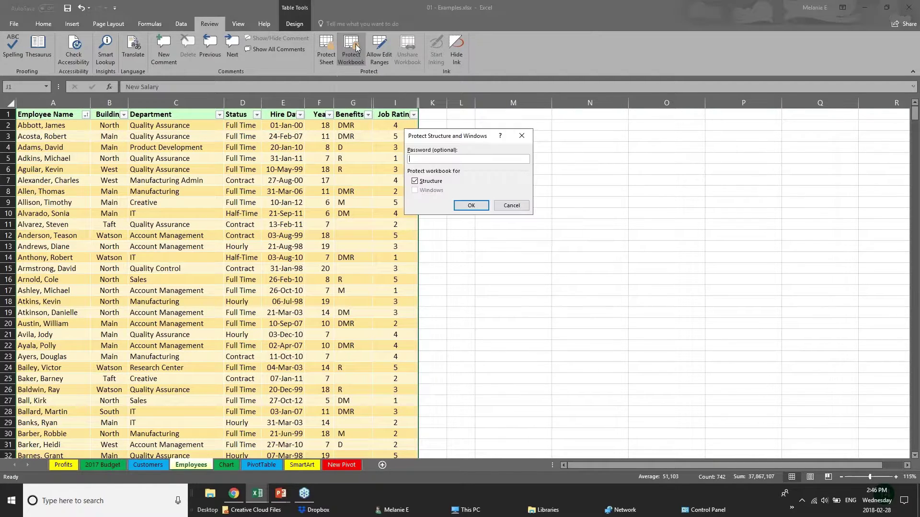
type("p")
key("Return")
type("p")
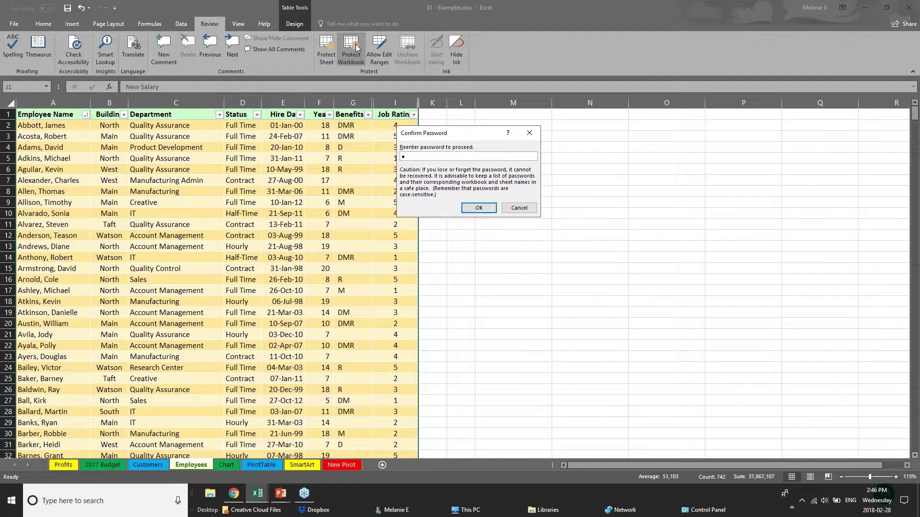
key("Return")
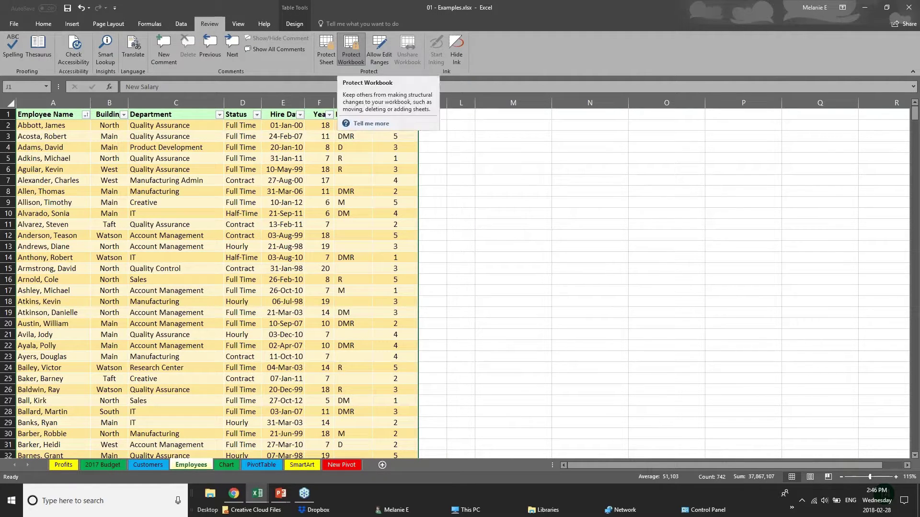
left_click(308, 202)
left_click(358, 191)
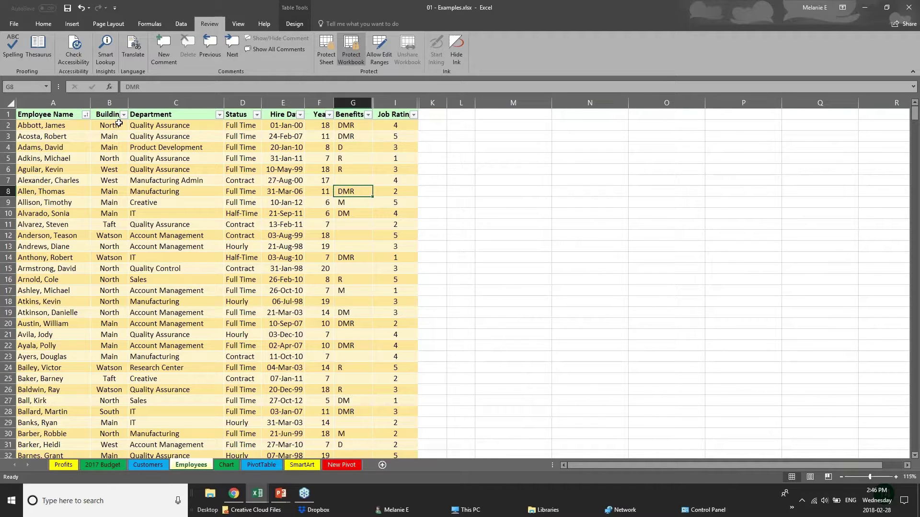
left_click(119, 124)
left_click(119, 170)
left_click(18, 335)
left_click(136, 257)
left_click(108, 212)
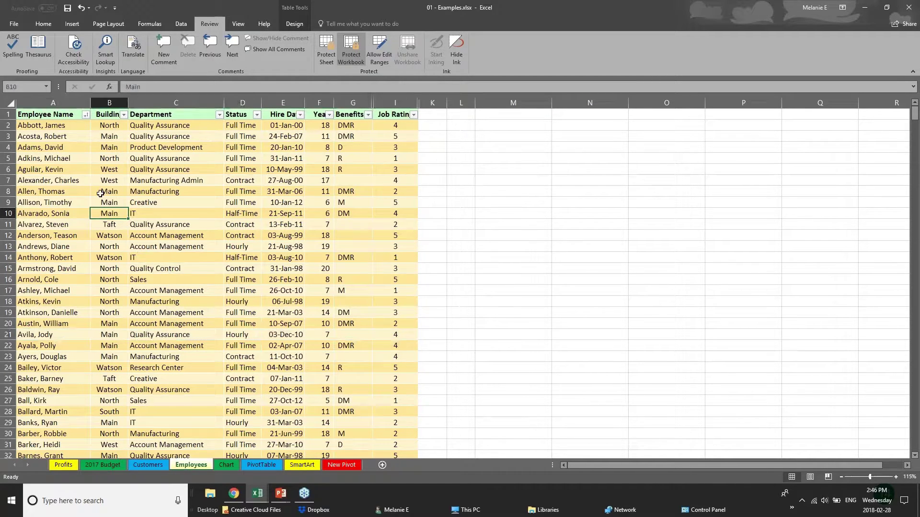
left_click(274, 267)
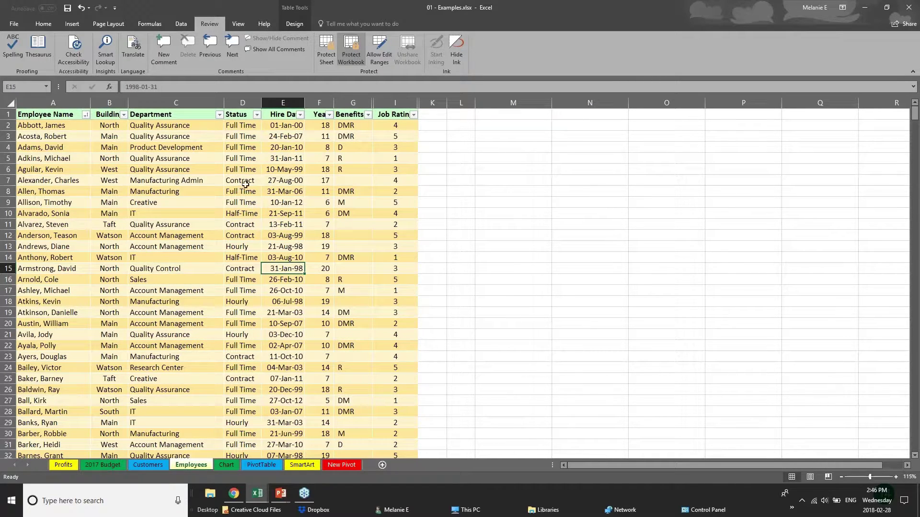
left_click(346, 103)
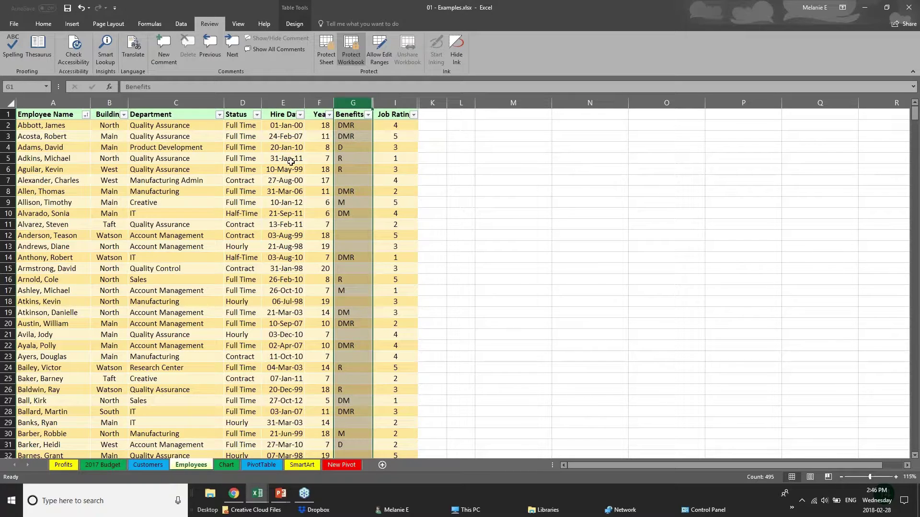
left_click(201, 170)
left_click(159, 236)
scroll(160, 243, "down", 10)
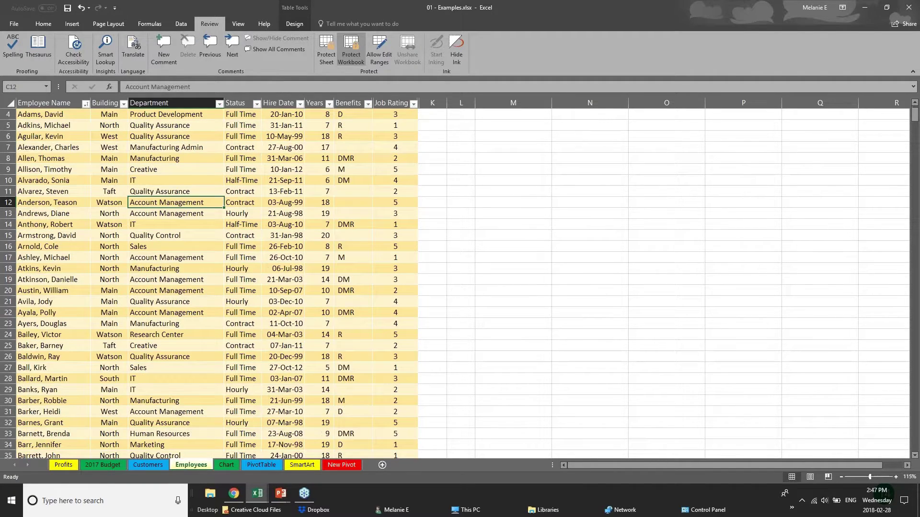
scroll(159, 243, "up", 10)
right_click(175, 99)
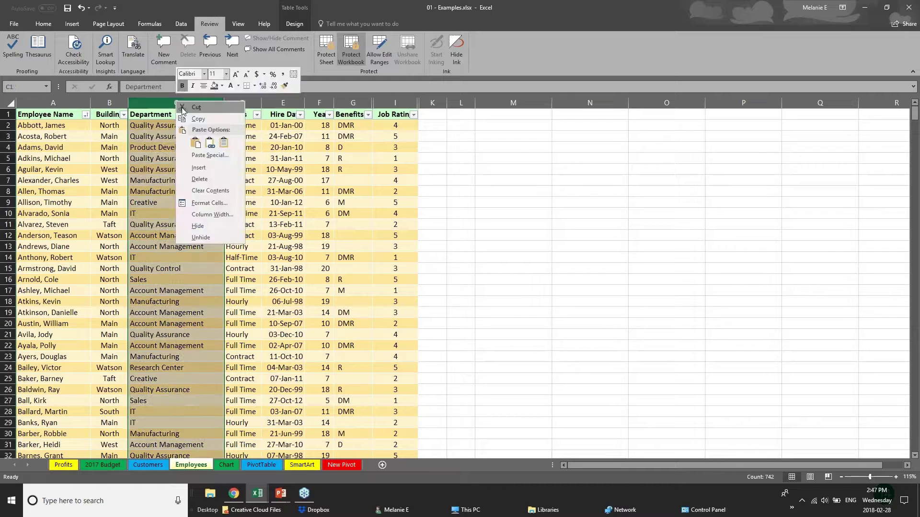
left_click(175, 98)
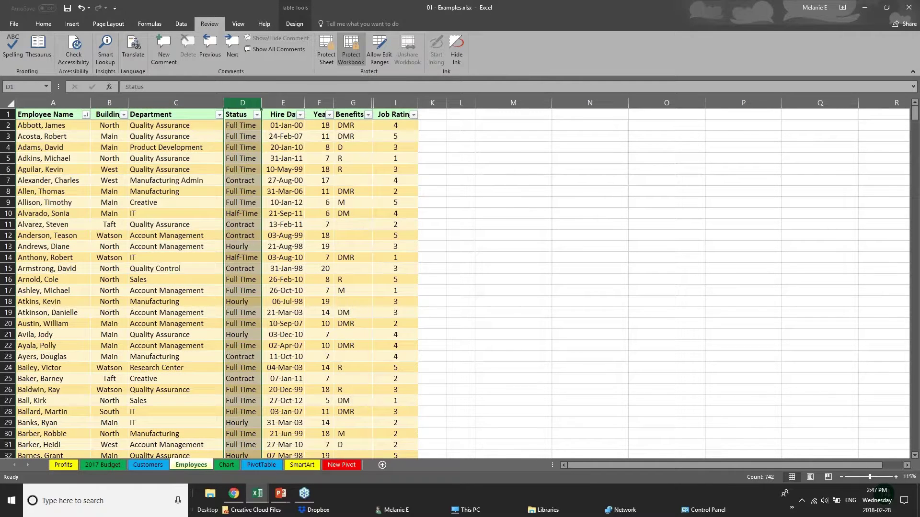
right_click(325, 103)
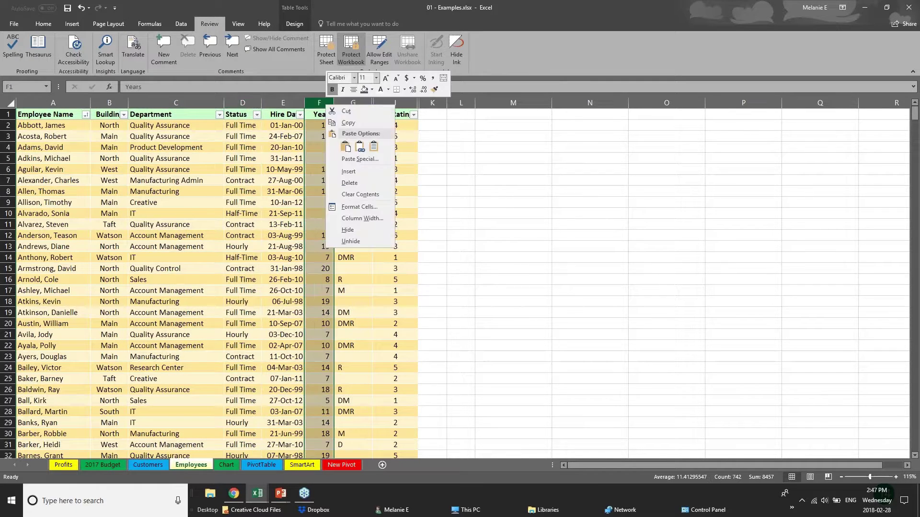
left_click(367, 242)
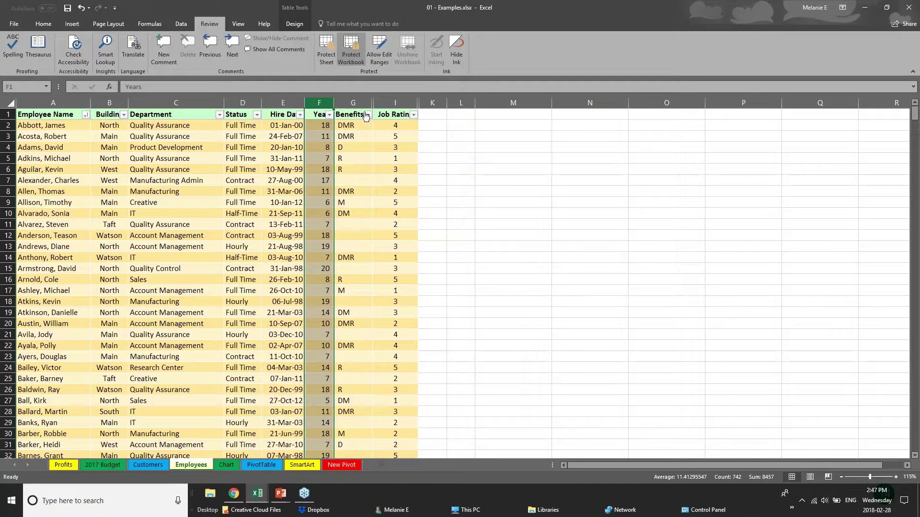
right_click(352, 102)
left_click(407, 248)
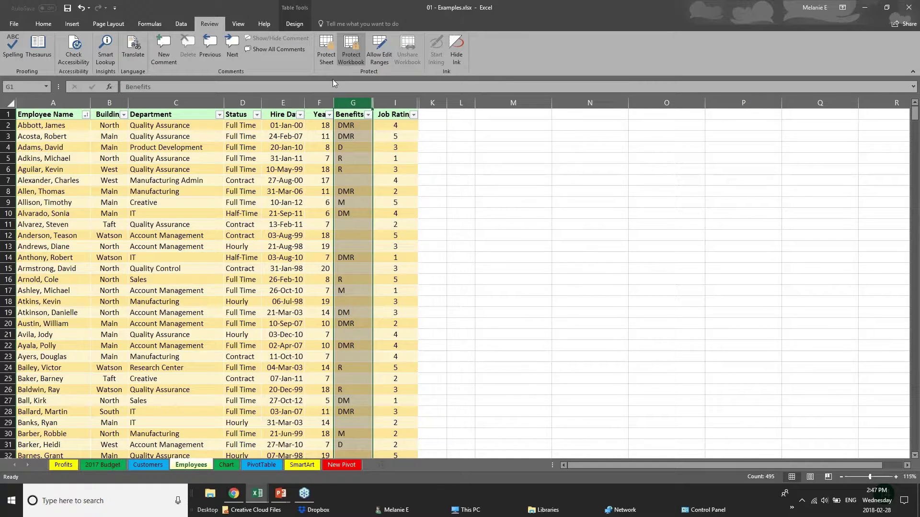
right_click(338, 106)
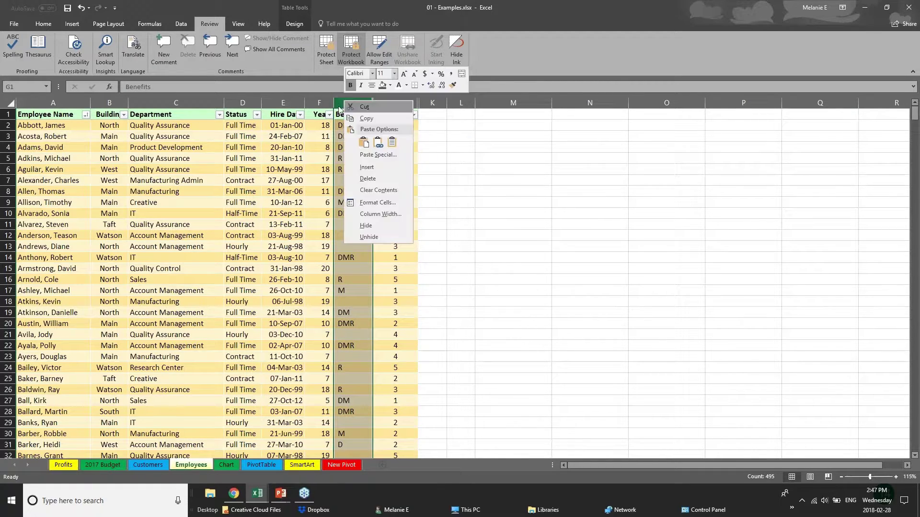
left_click(231, 105)
left_click(201, 103)
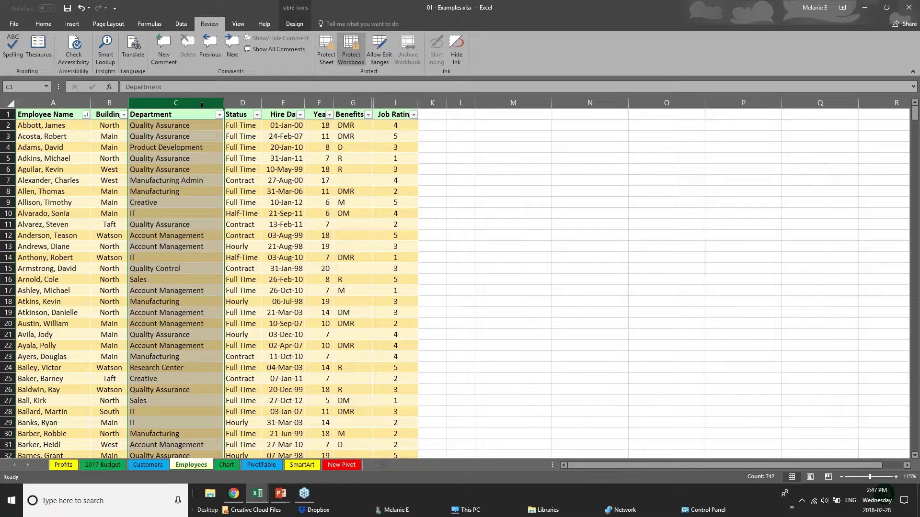
left_click(243, 103)
left_click(290, 101)
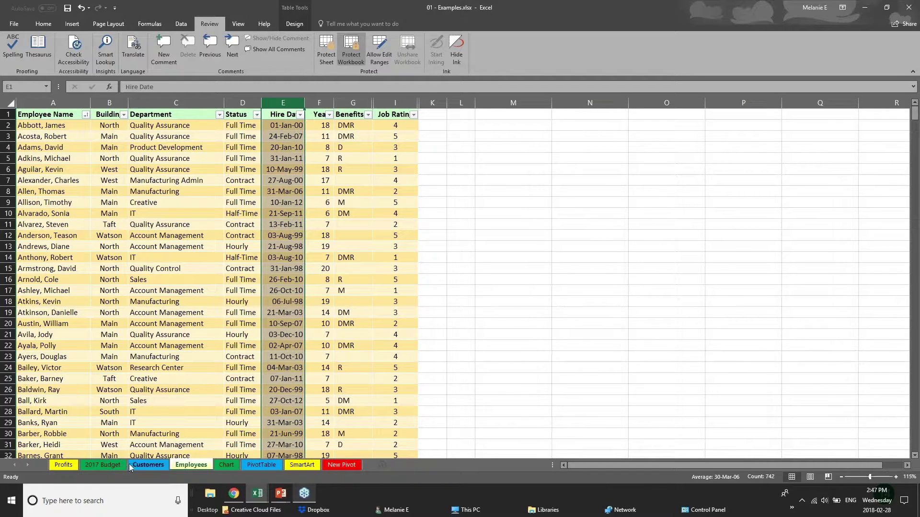
- Cycle through the sheet tabs back to Employees and check its tab options
left_click(104, 464)
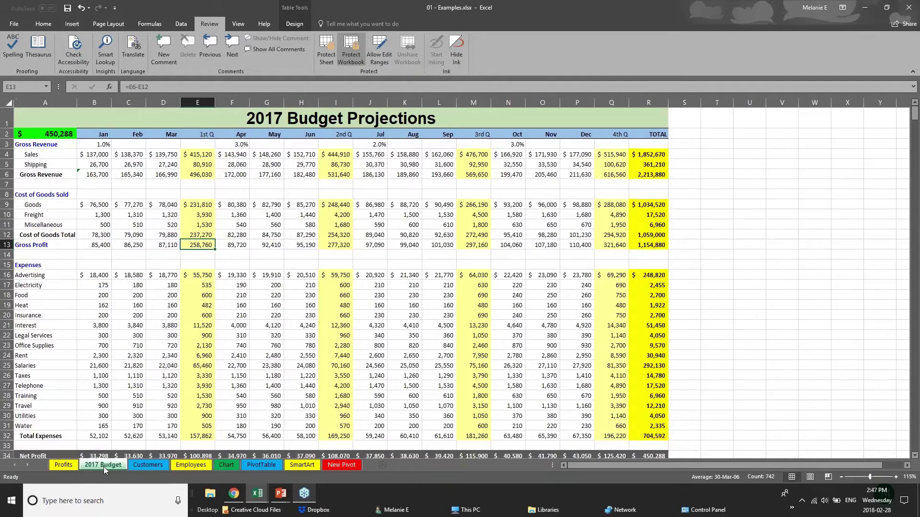
left_click(191, 464)
left_click(224, 465)
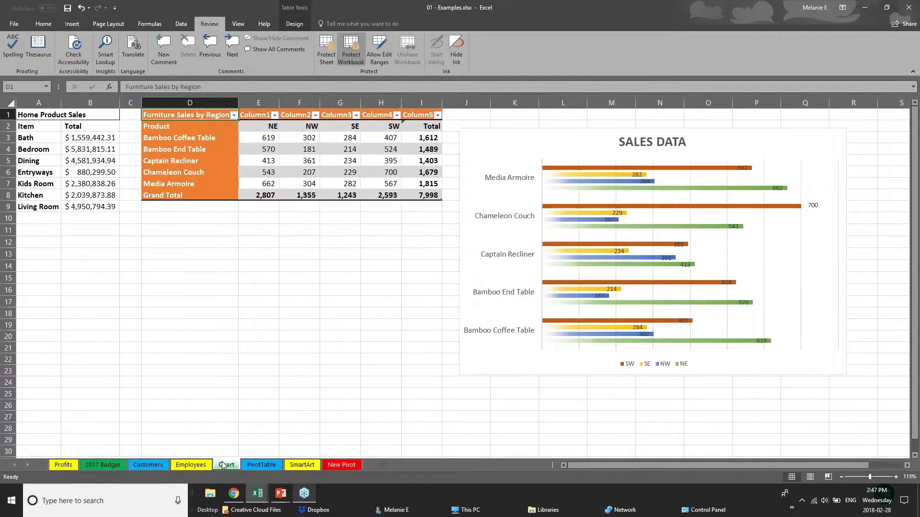
left_click(257, 466)
left_click(143, 464)
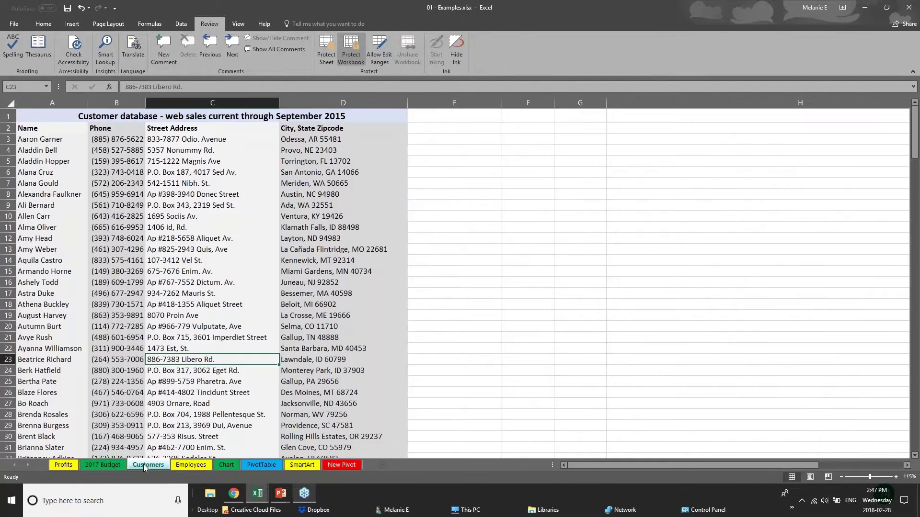
left_click(170, 465)
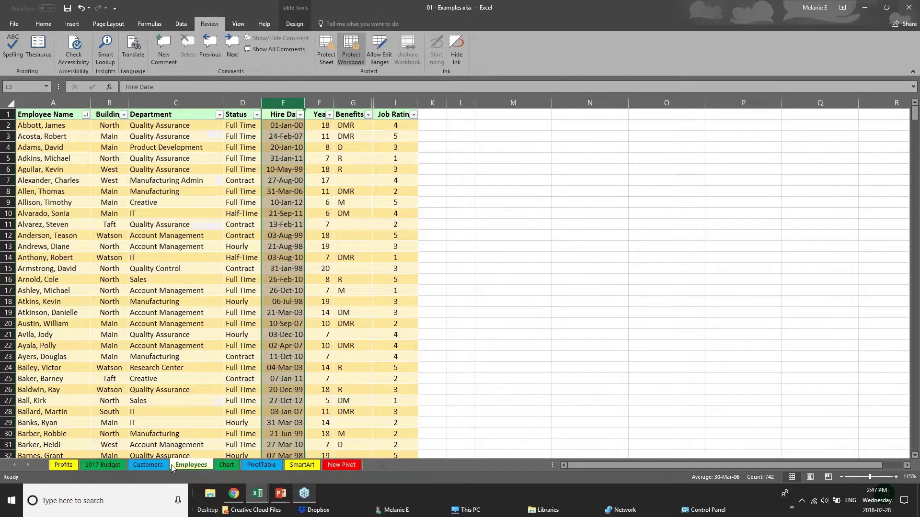
right_click(196, 467)
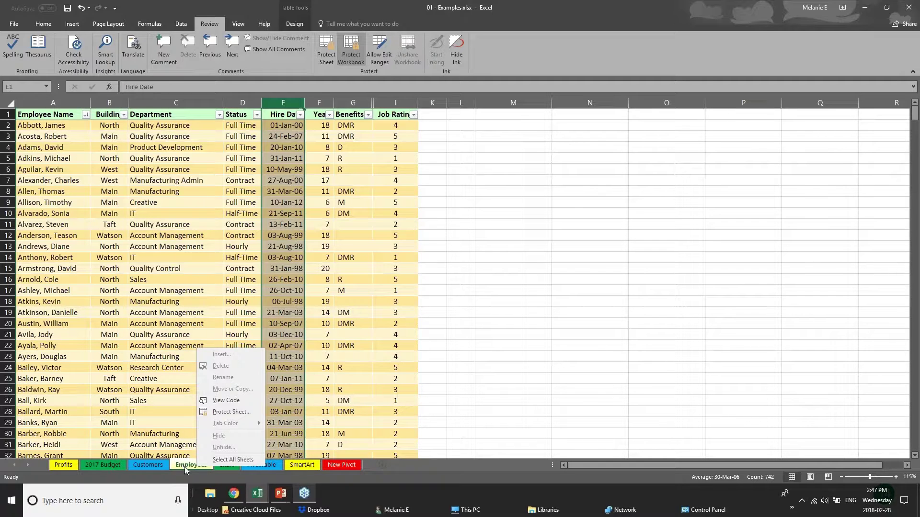
- Unprotect the workbook with its password and hide the Employees sheet
left_click(357, 57)
type("p")
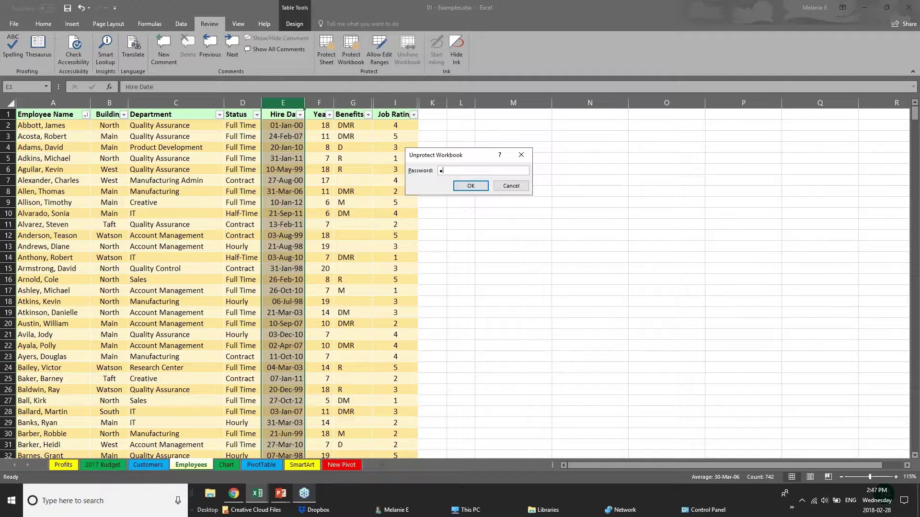
key("Return")
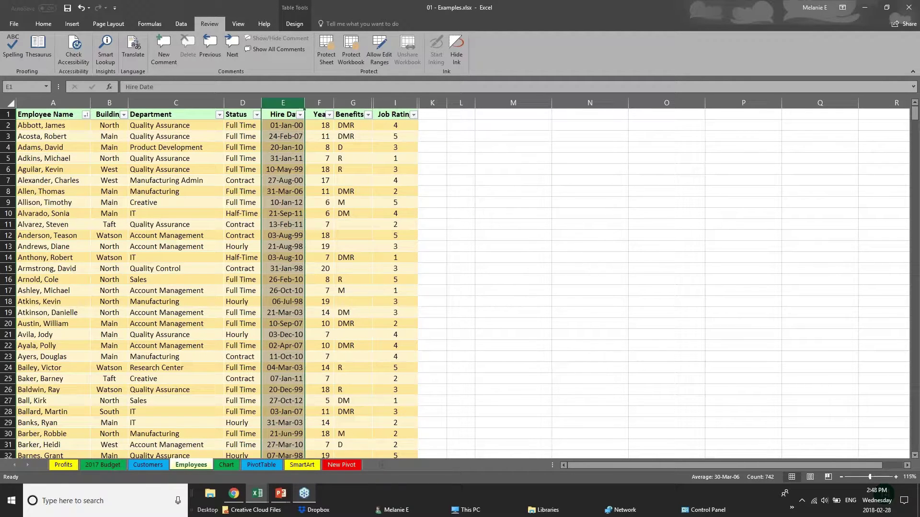
right_click(200, 464)
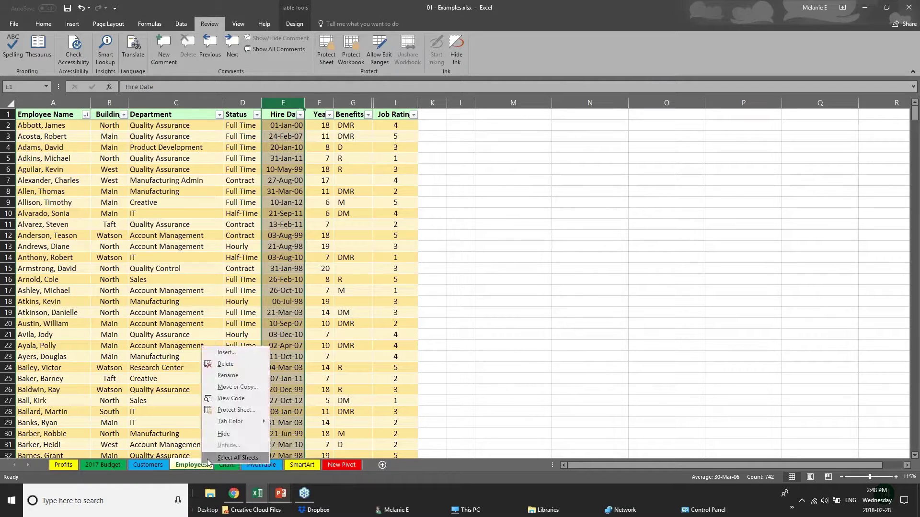
left_click(221, 435)
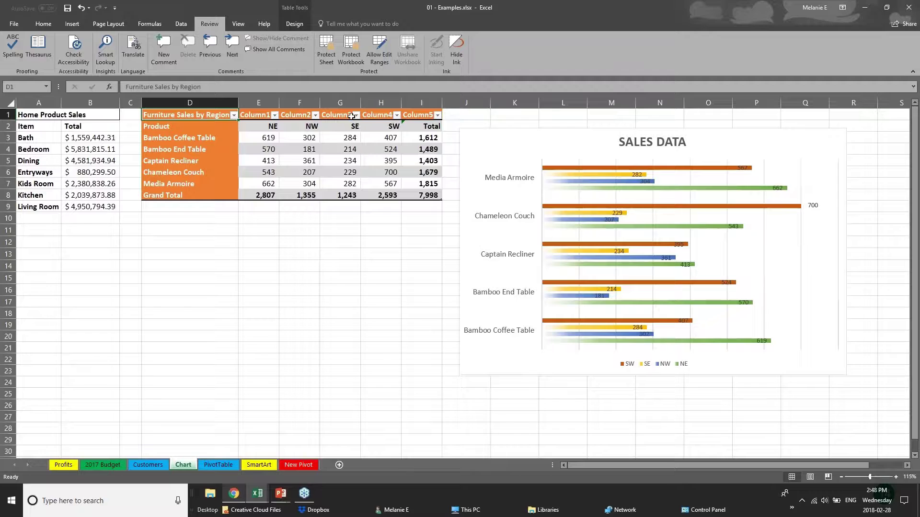
- Re-protect the workbook structure with a new password, entered twice
left_click(355, 55)
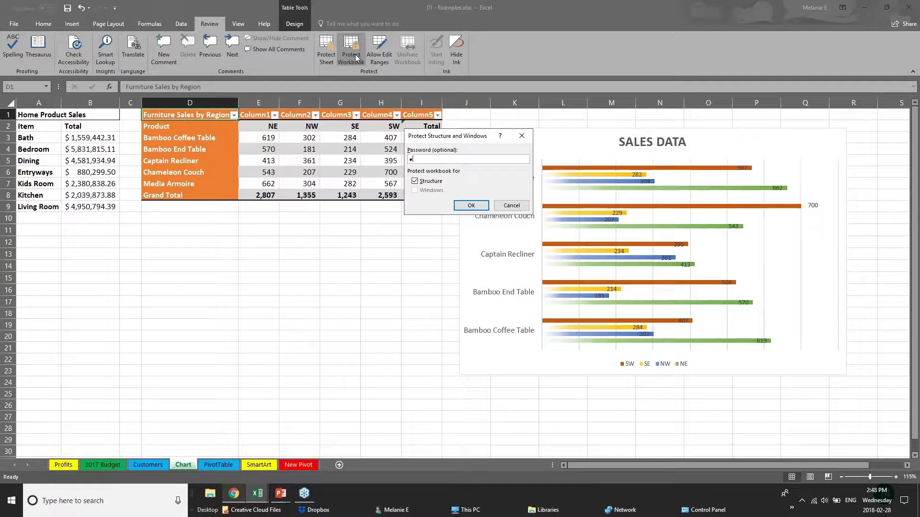
type("12")
key("Return")
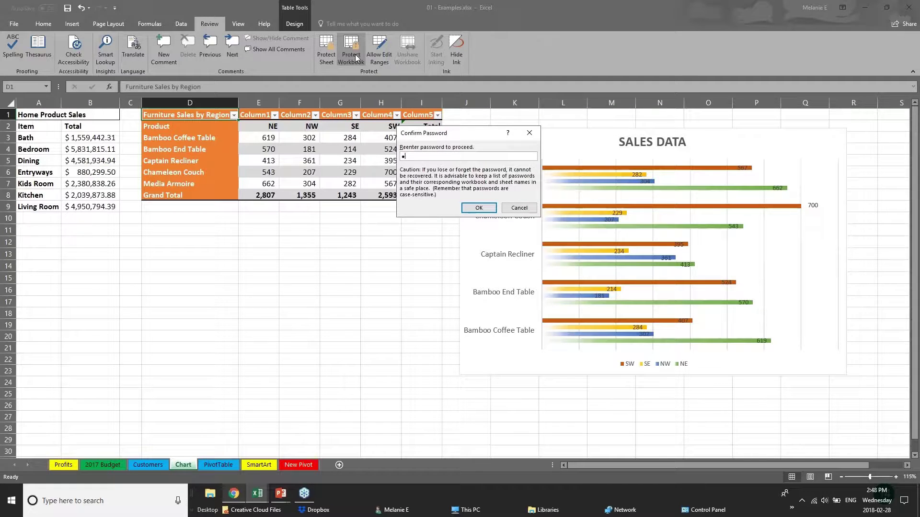
type("12")
key("Return")
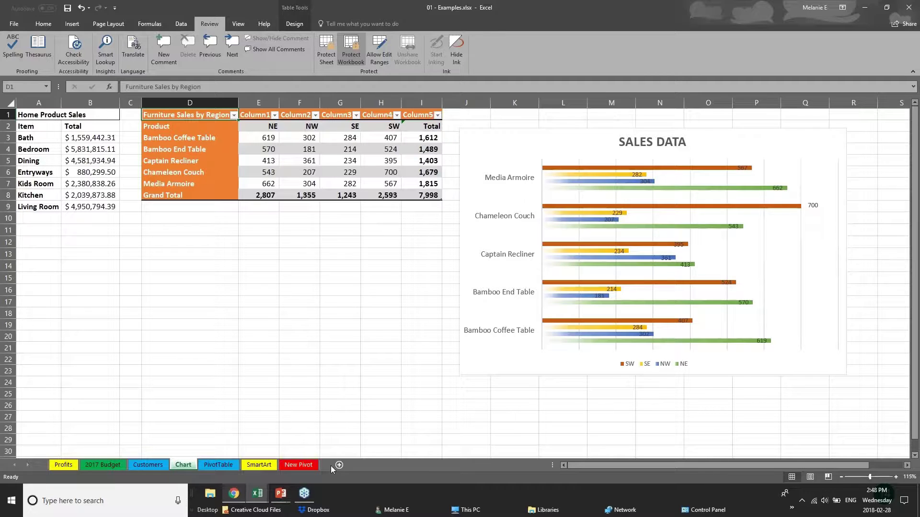
- Browse the Customers and PivotTable tabs, ending on the Chart sheet
left_click(165, 465)
left_click(218, 465)
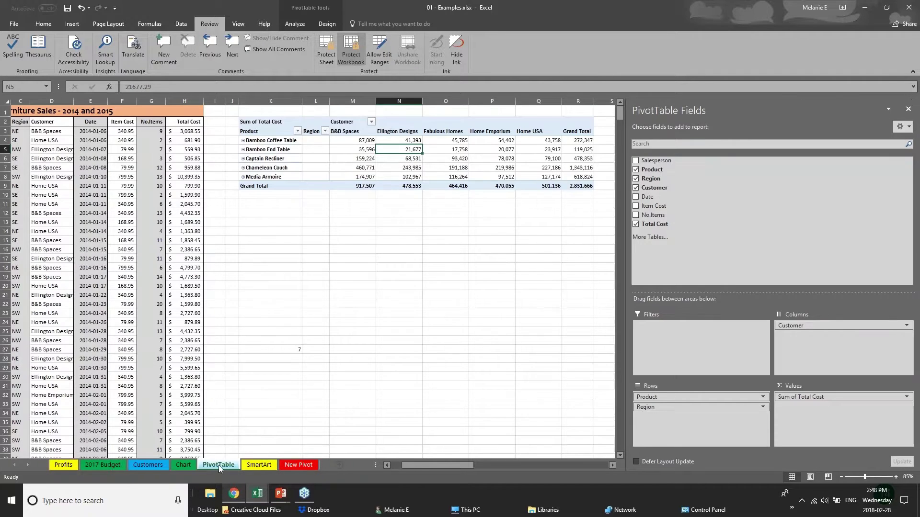
right_click(218, 465)
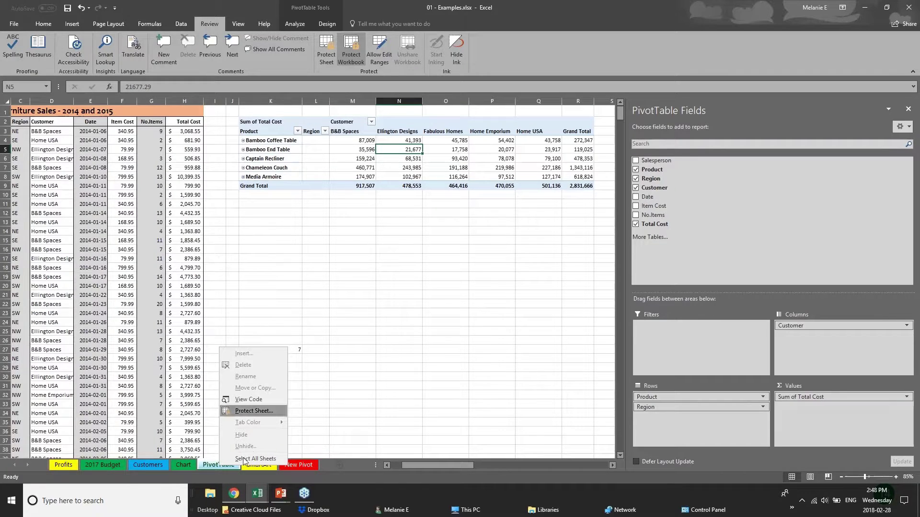
left_click(155, 466)
left_click(146, 464)
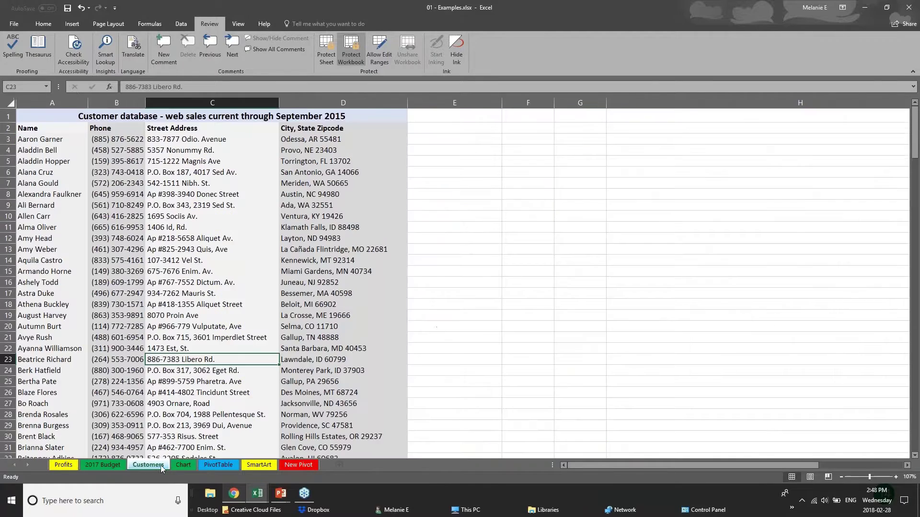
left_click(183, 465)
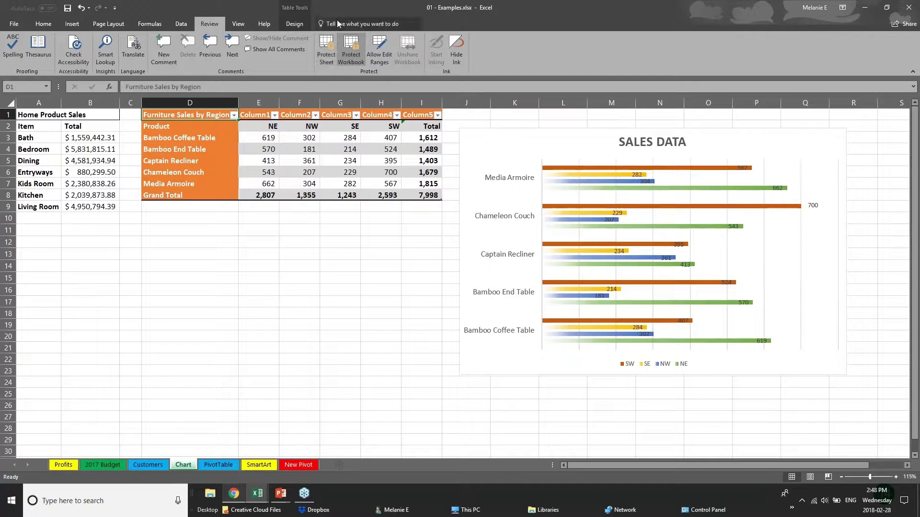
- Unprotect the workbook structure by entering its password
left_click(349, 44)
type("•••")
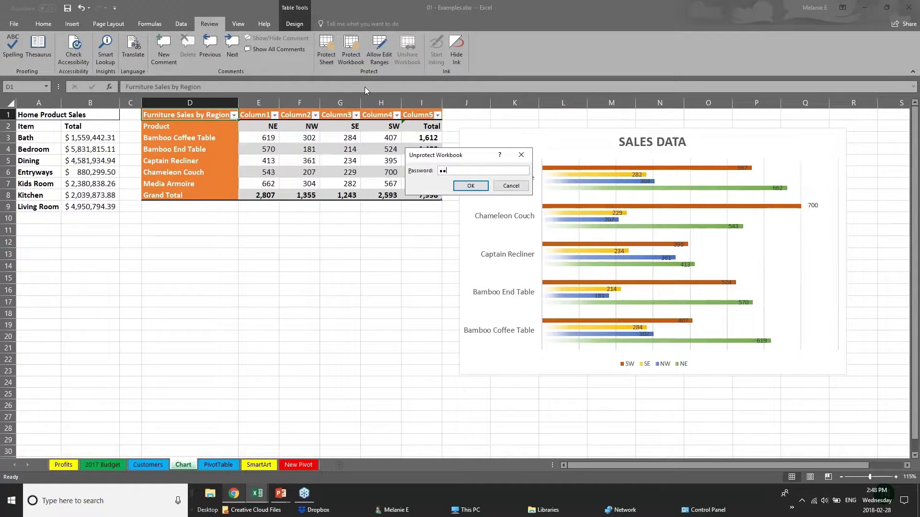
key("Return")
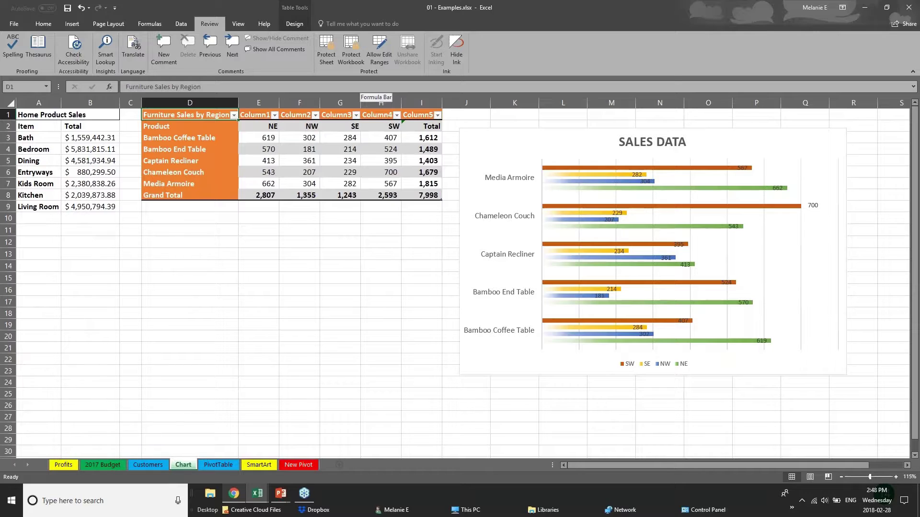
- Upload the workbook to OneDrive - Personal from the Share button
left_click(284, 499)
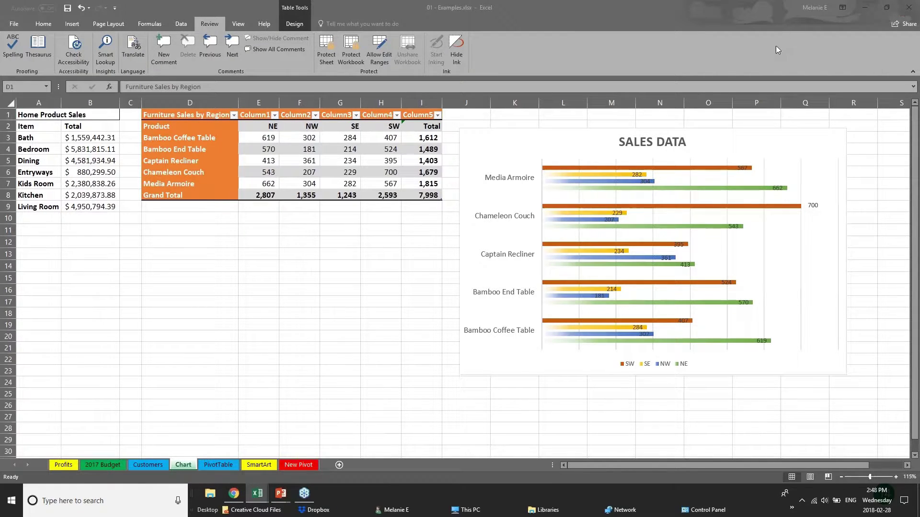
left_click(899, 27)
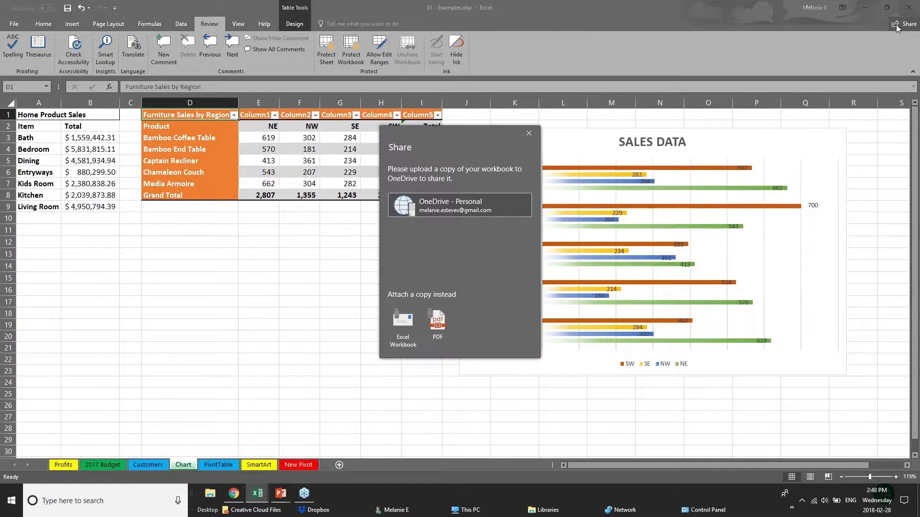
left_click(402, 206)
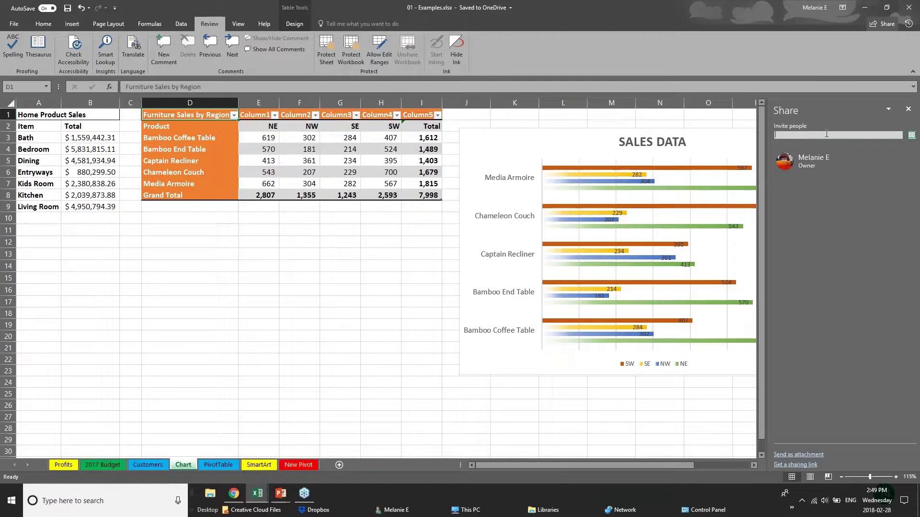
- Invite a colleague with Can edit permission, then close the Share pane
type("chery")
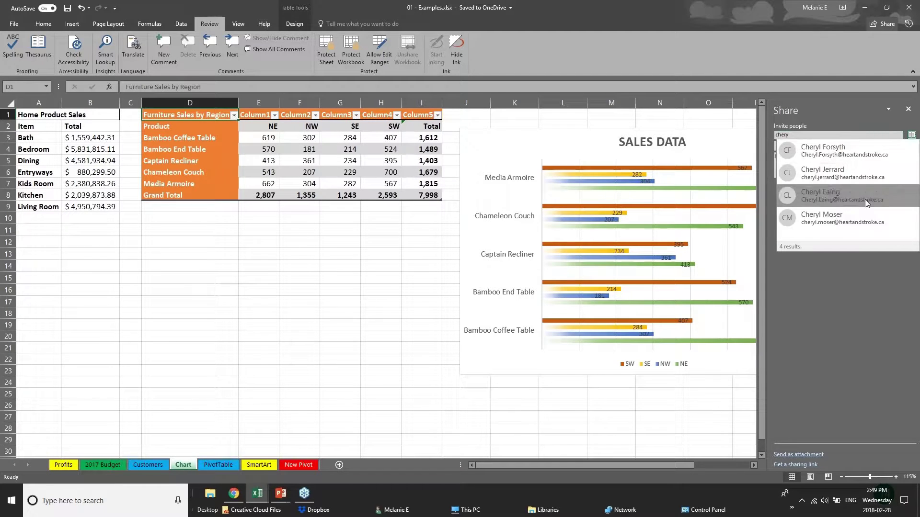
left_click(864, 200)
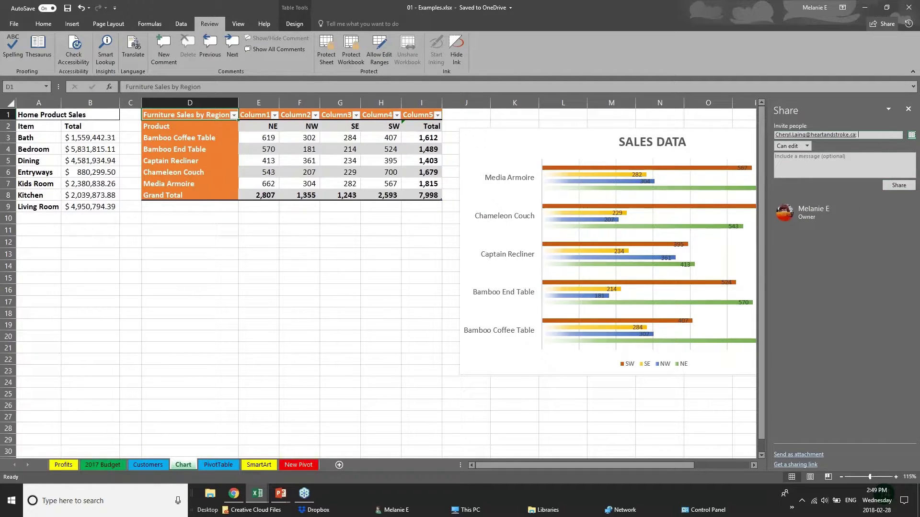
left_click(806, 146)
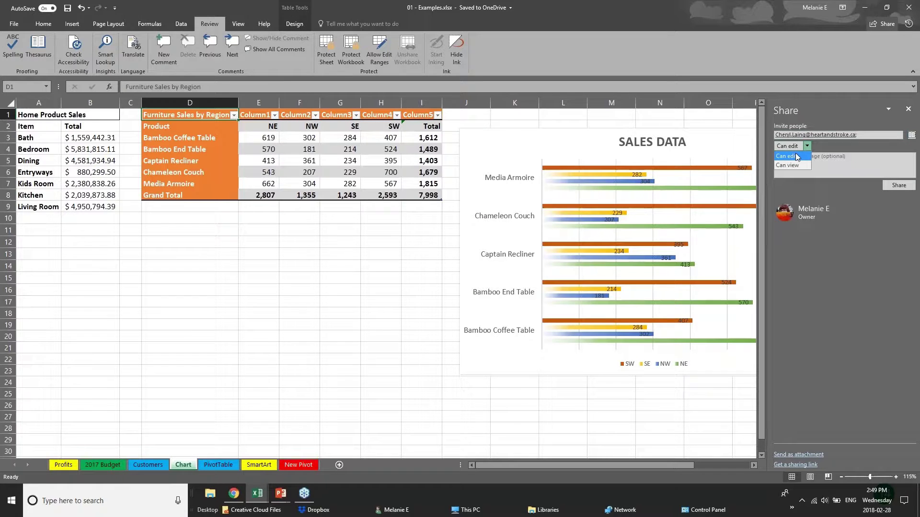
left_click(857, 228)
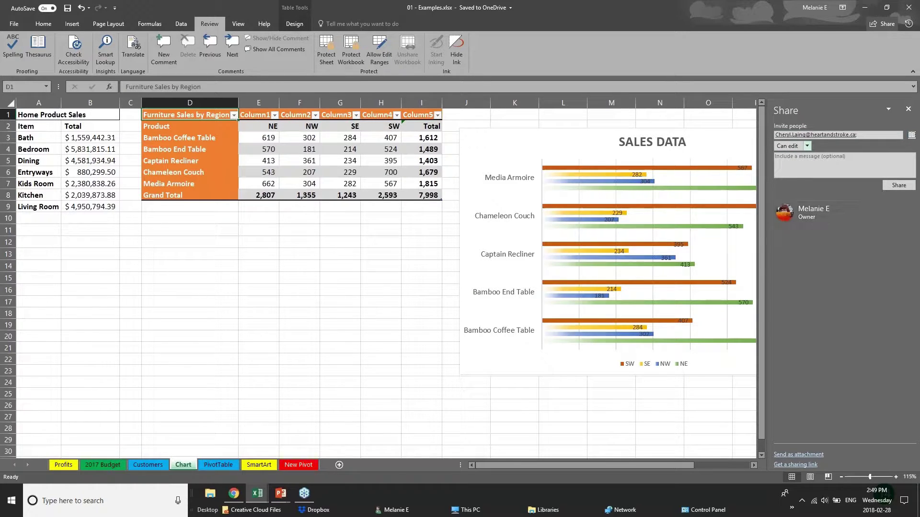
left_click(908, 108)
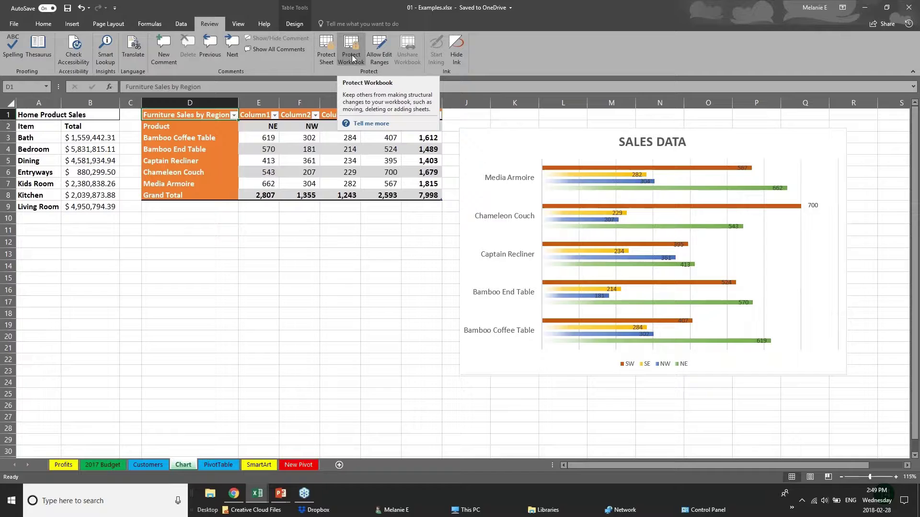
- Show the Quick Analysis Tool slide, then bring Webinar Sample Workbook v1 forward with its chart deselected
mouse_move(280, 494)
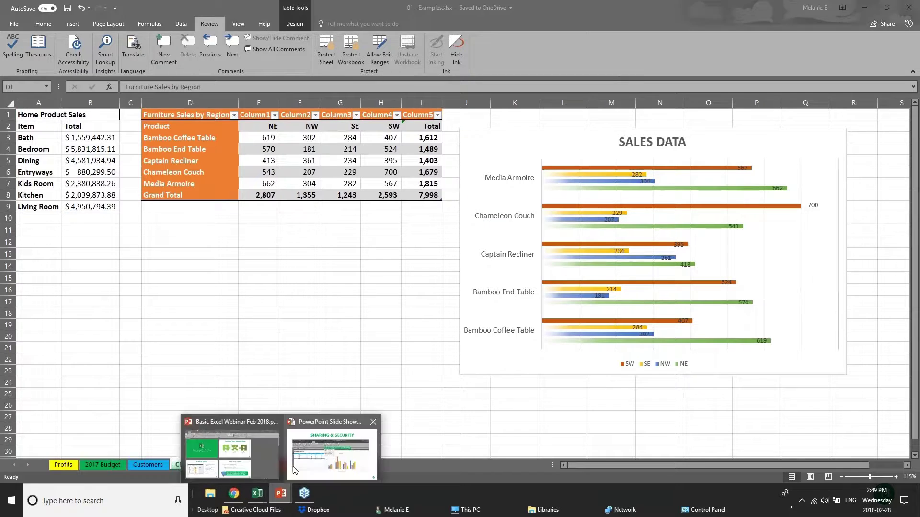
left_click(339, 426)
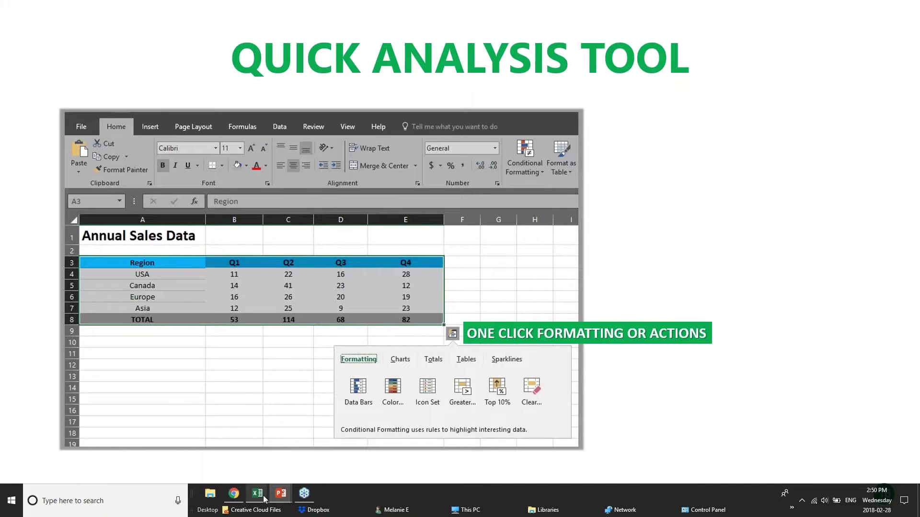
mouse_move(264, 499)
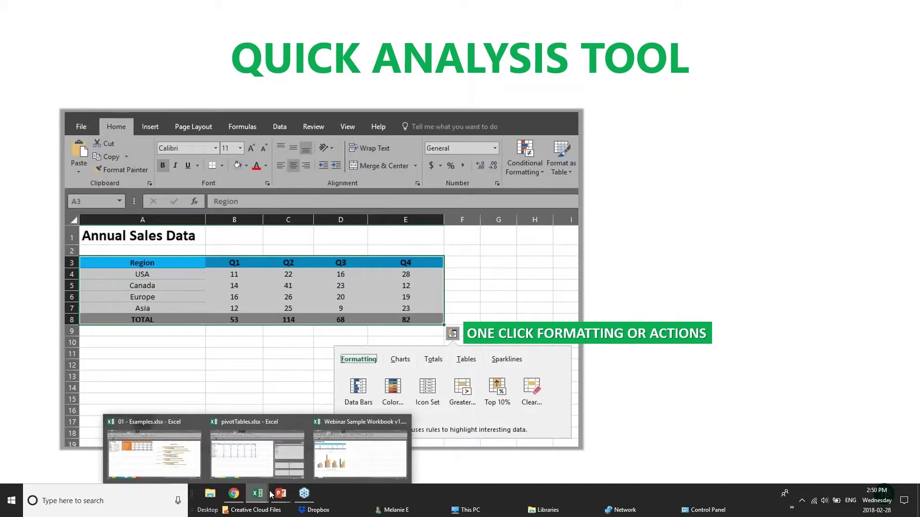
left_click(368, 455)
left_click(343, 212)
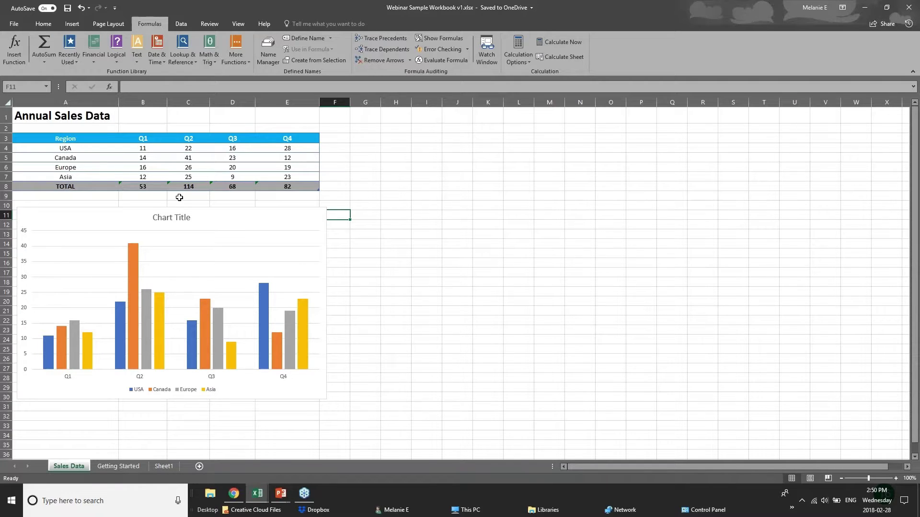
- Select the Annual Sales Data table and apply a colour scale via Quick Analysis
left_click_drag(231, 164, 305, 184)
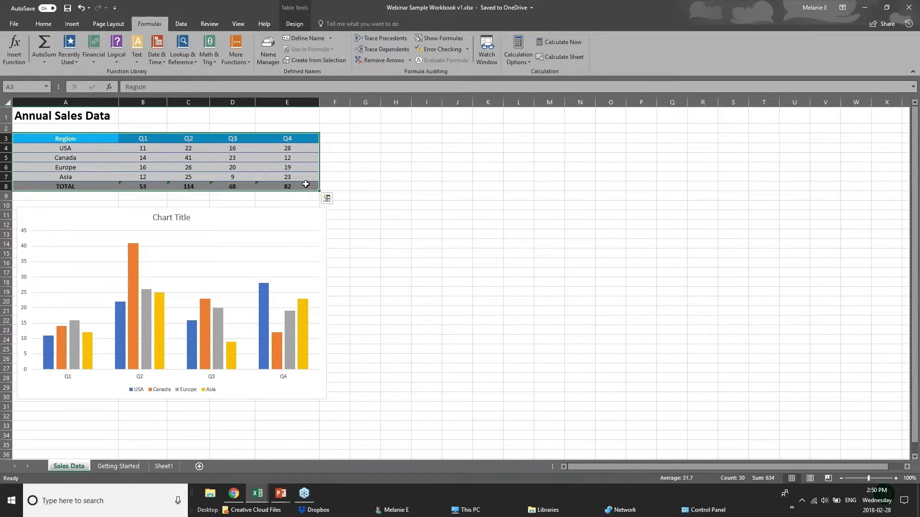
left_click(326, 198)
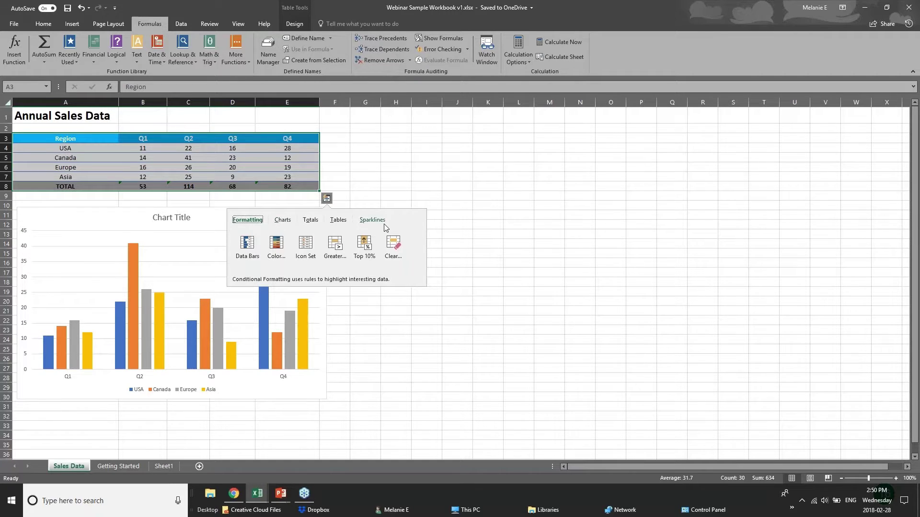
left_click(311, 221)
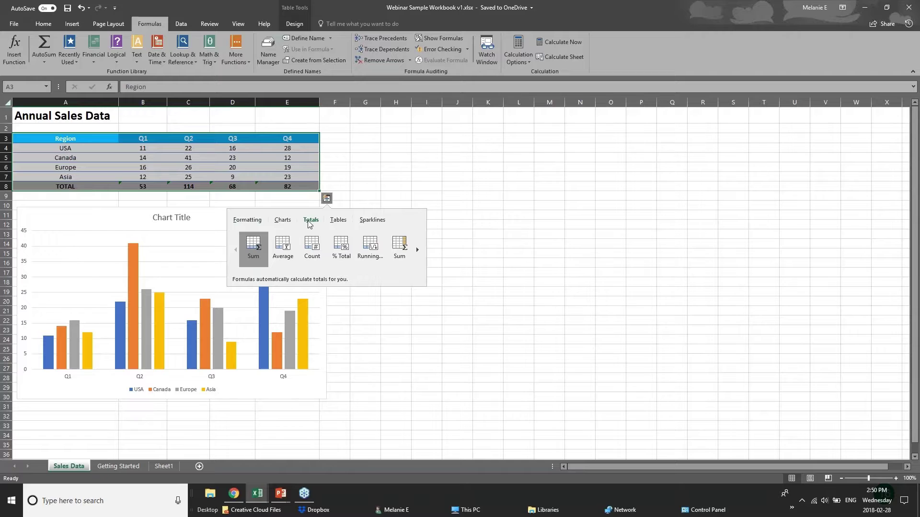
left_click(246, 220)
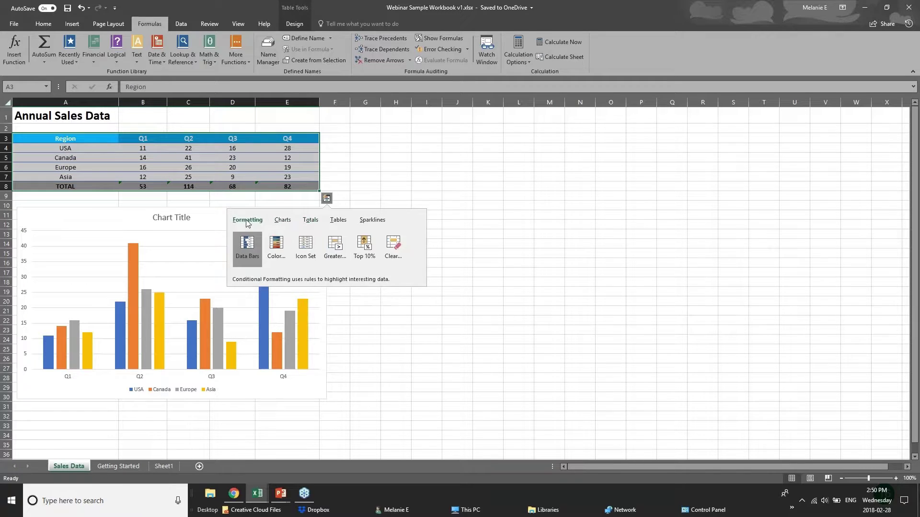
left_click(279, 252)
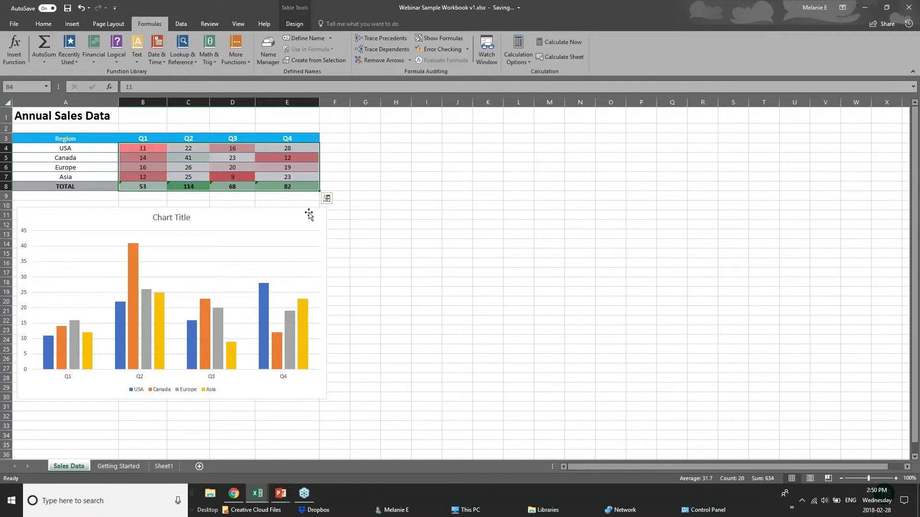
- Add data bars and a Greater Than rule with Light Red Fill
left_click(327, 197)
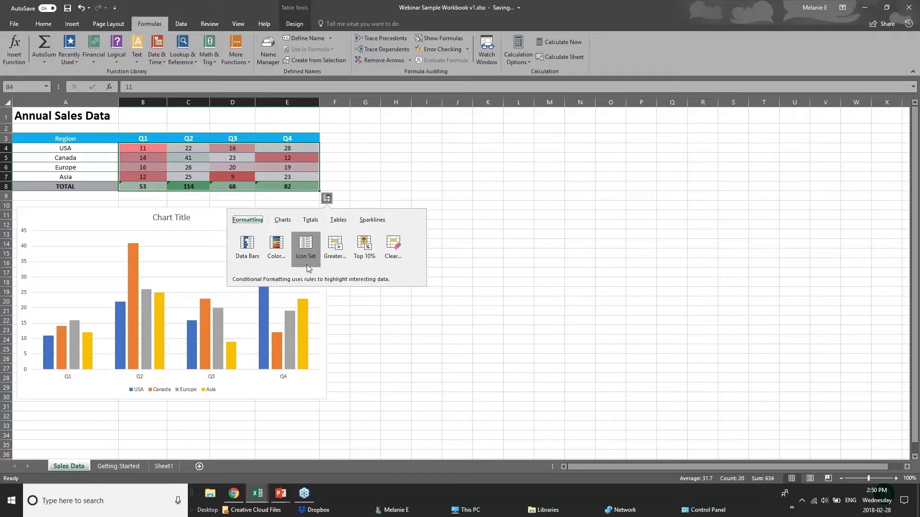
left_click(248, 246)
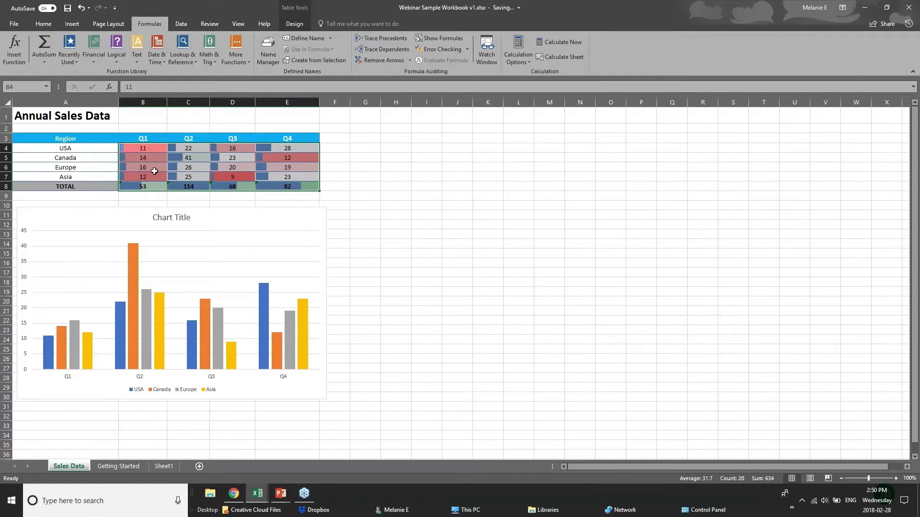
left_click(327, 197)
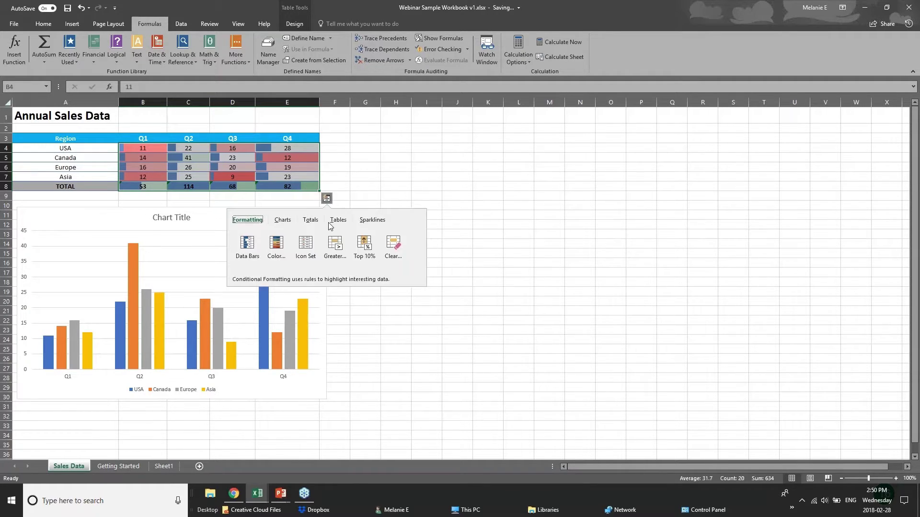
left_click(335, 253)
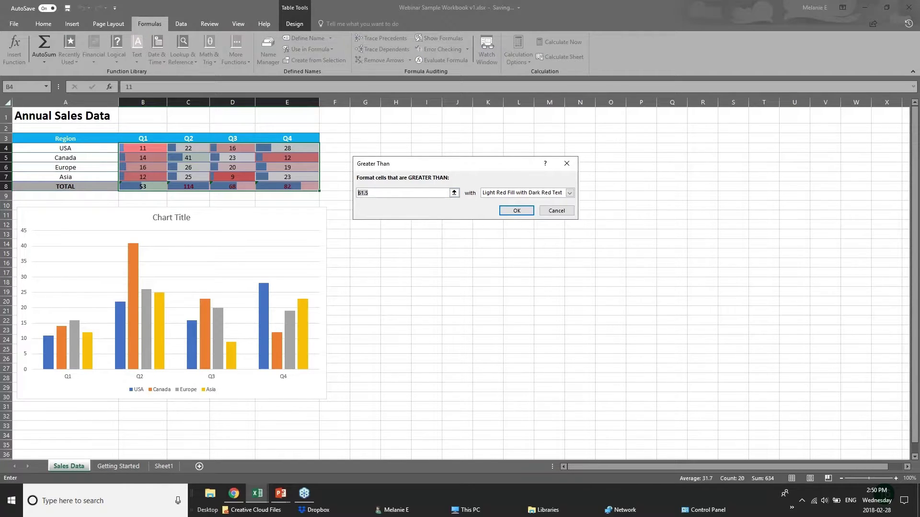
key("Return")
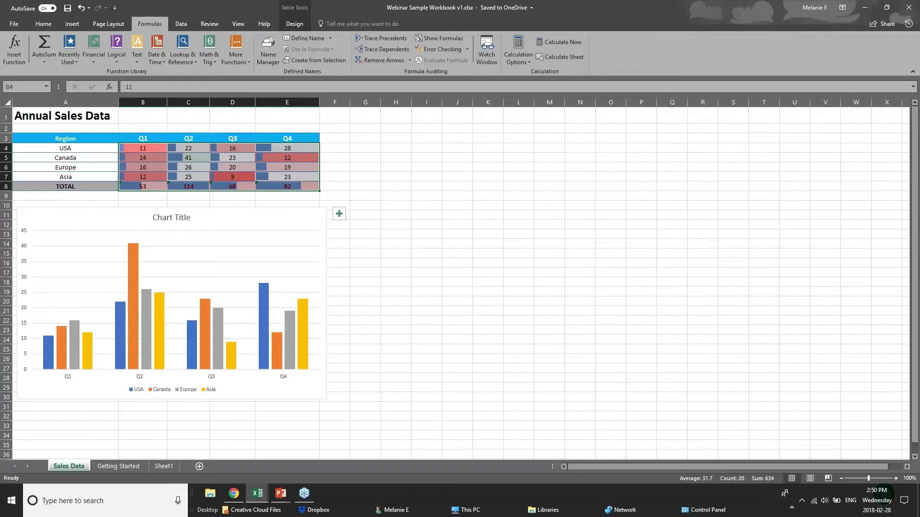
- Click off the table to review the formatting, then reselect the Annual Sales Data table
left_click(287, 218)
left_click(264, 187)
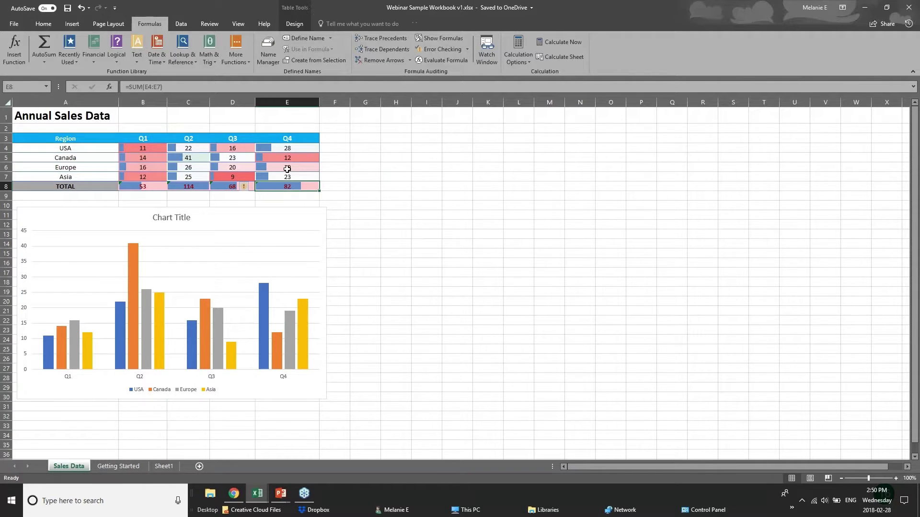
left_click(321, 181)
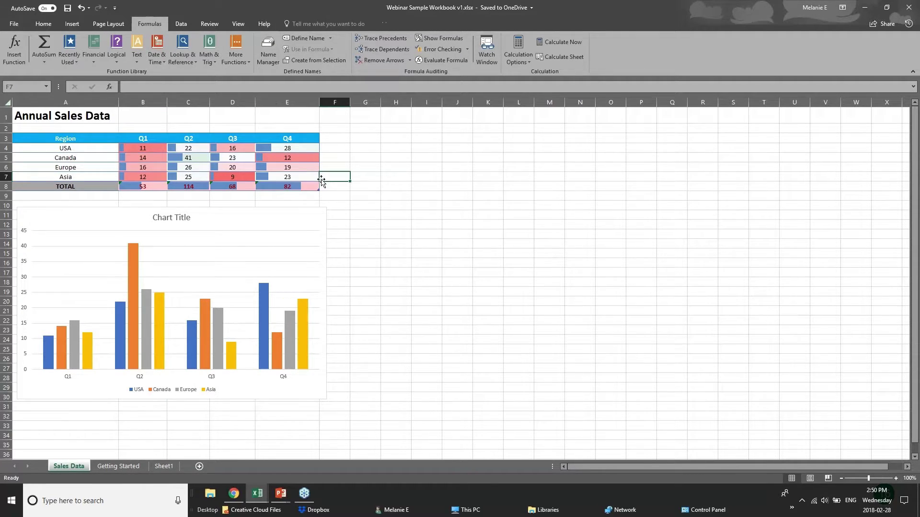
left_click_drag(49, 139, 292, 186)
- Browse the Quick Analysis chart suggestions for the table, then dismiss the gallery
left_click(326, 198)
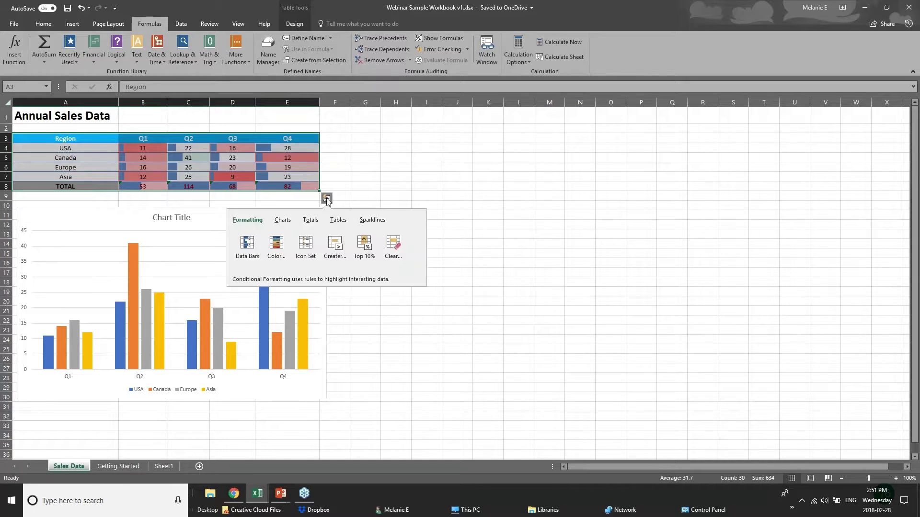
left_click(283, 221)
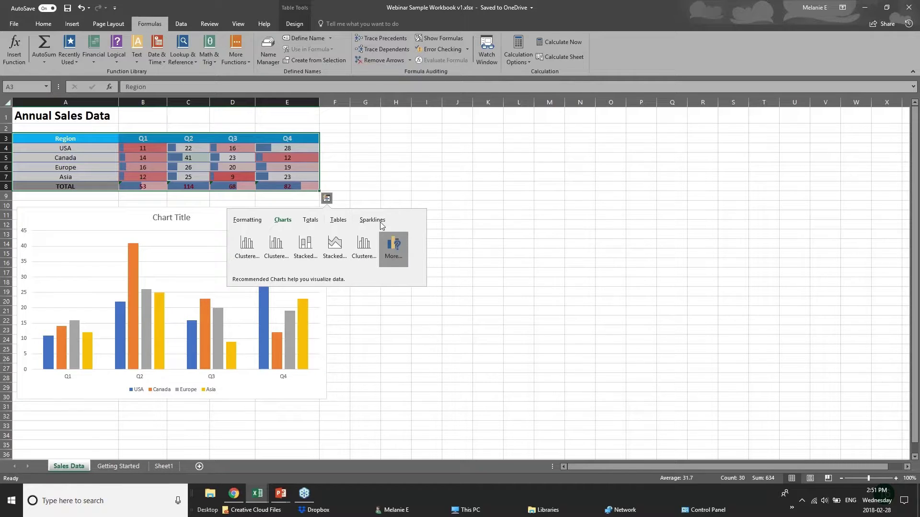
left_click(229, 139)
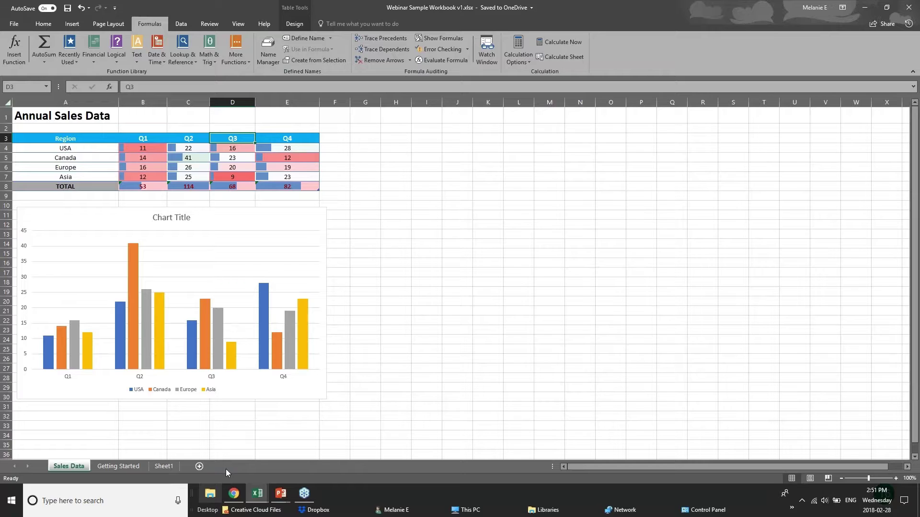
- Select the Region–Q3 table, show the NEW CHARTS slide, then switch to 01 - Examples.xlsx
left_click_drag(69, 140, 231, 186)
left_click(334, 186)
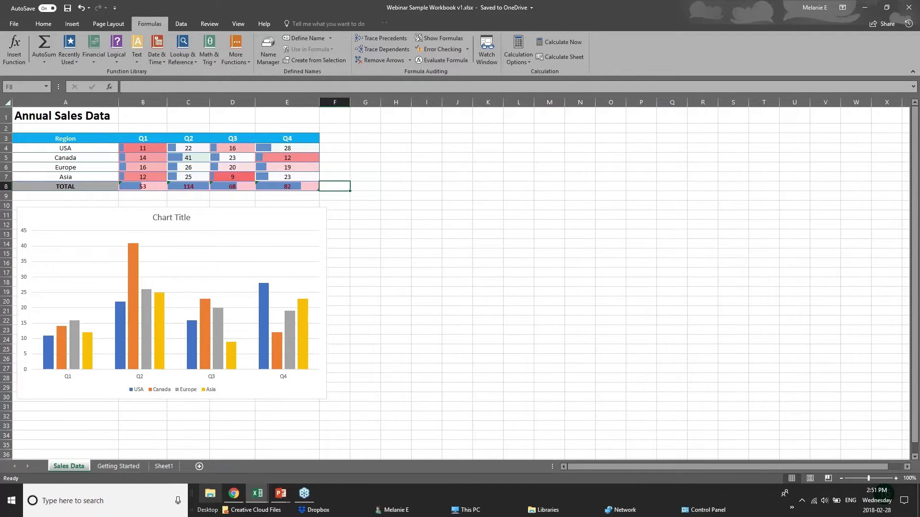
left_click(281, 493)
left_click(332, 454)
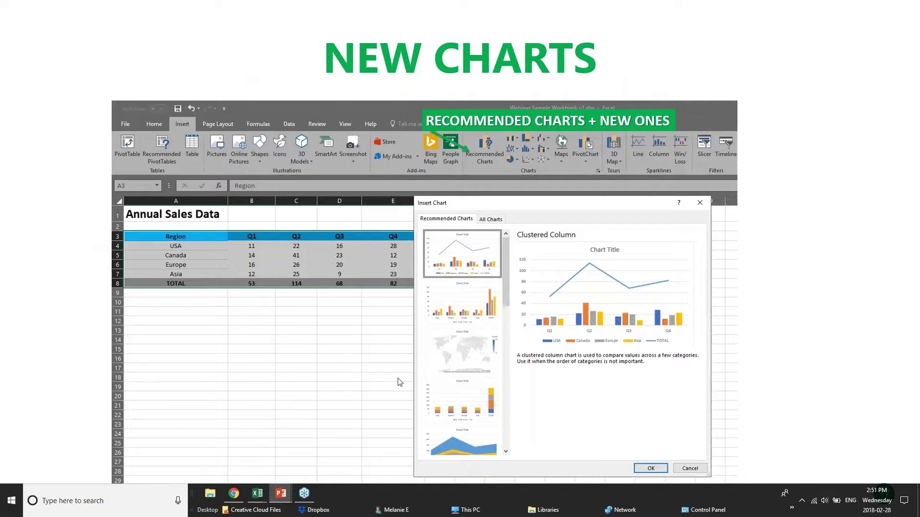
left_click(258, 493)
left_click(281, 460)
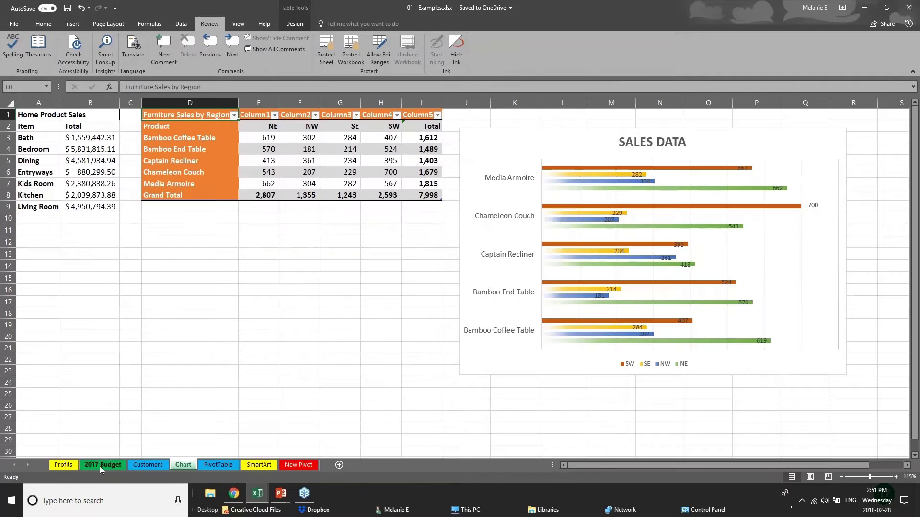
- Look through the hierarchy chart types on the Insert tab without inserting one
left_click_drag(380, 254, 379, 243)
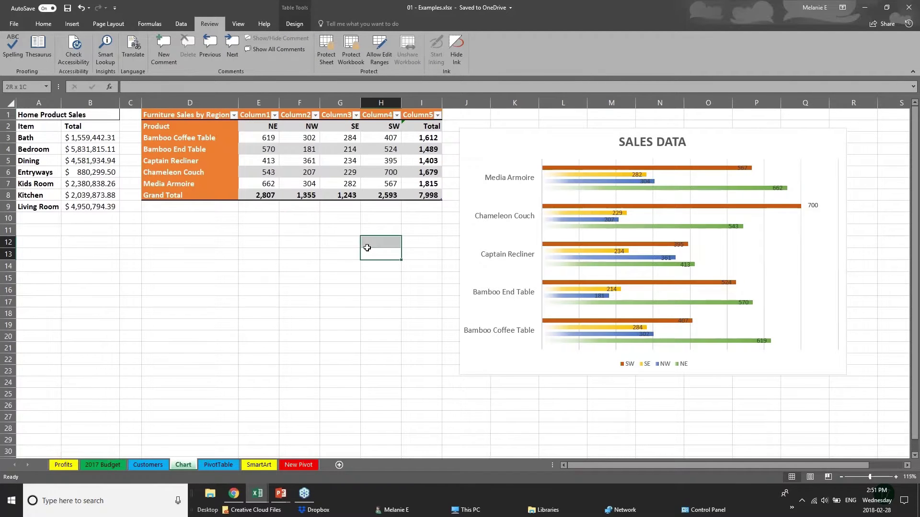
left_click(72, 23)
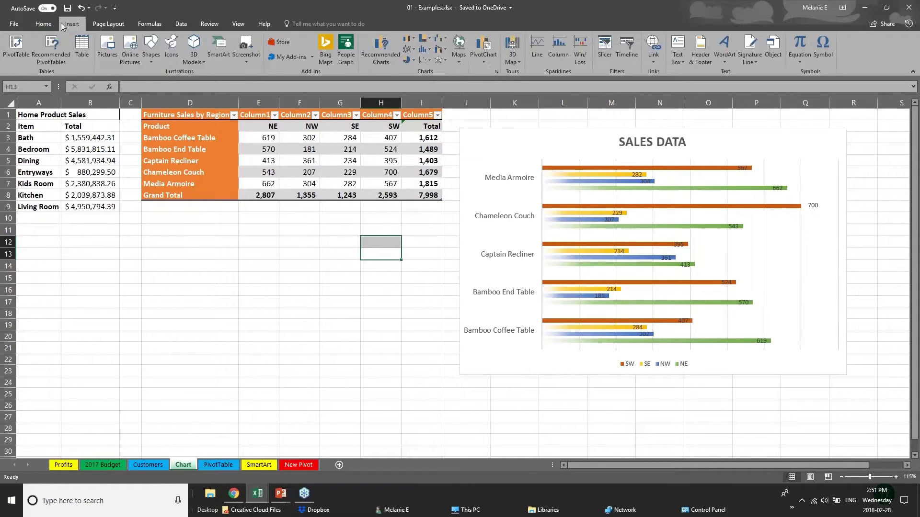
left_click(71, 151)
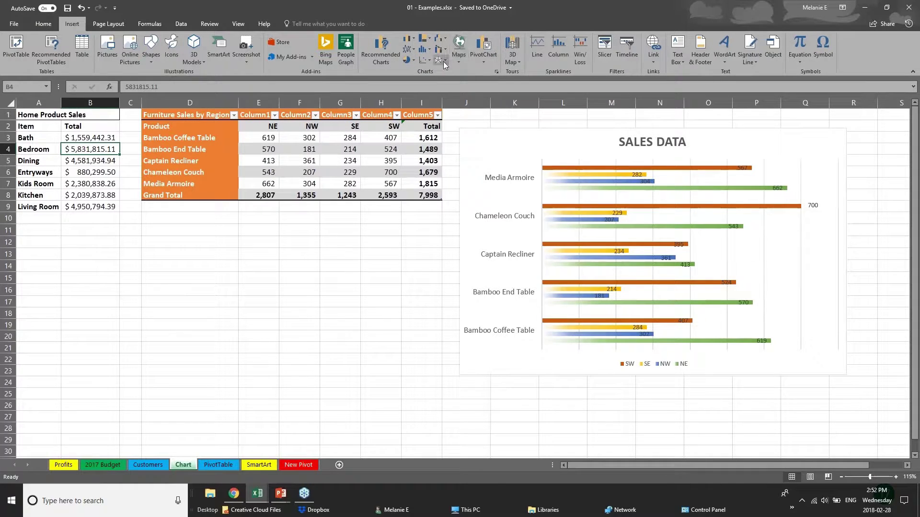
left_click(428, 38)
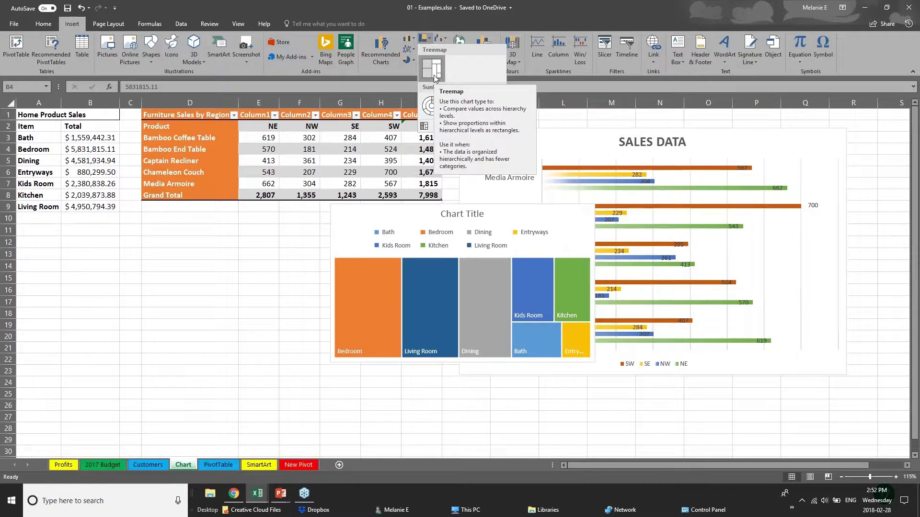
left_click(205, 116)
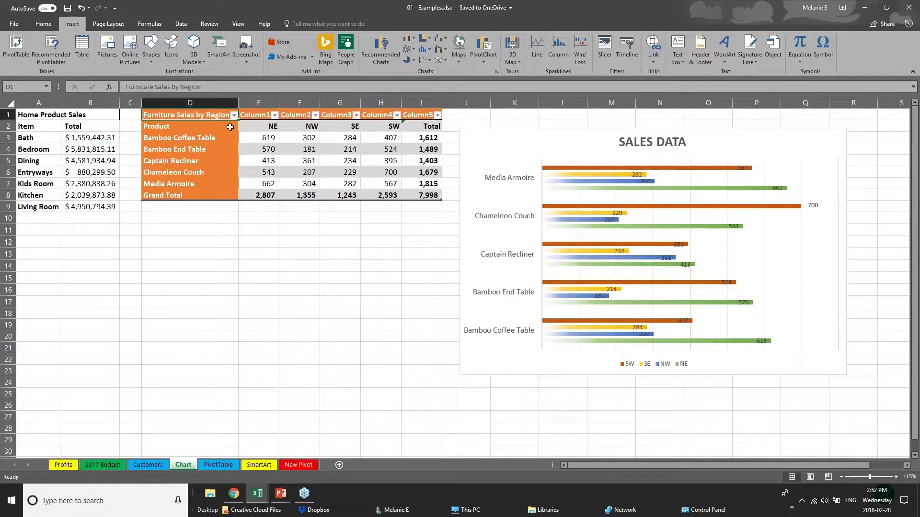
- Insert a treemap chart of the furniture sales figures in E3:I8
left_click_drag(230, 127, 429, 197)
left_click(265, 191)
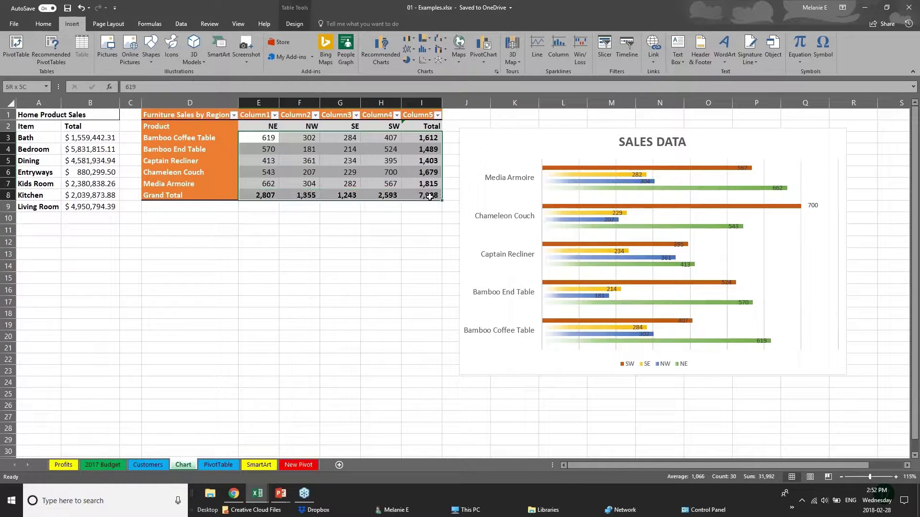
left_click(430, 42)
left_click(439, 70)
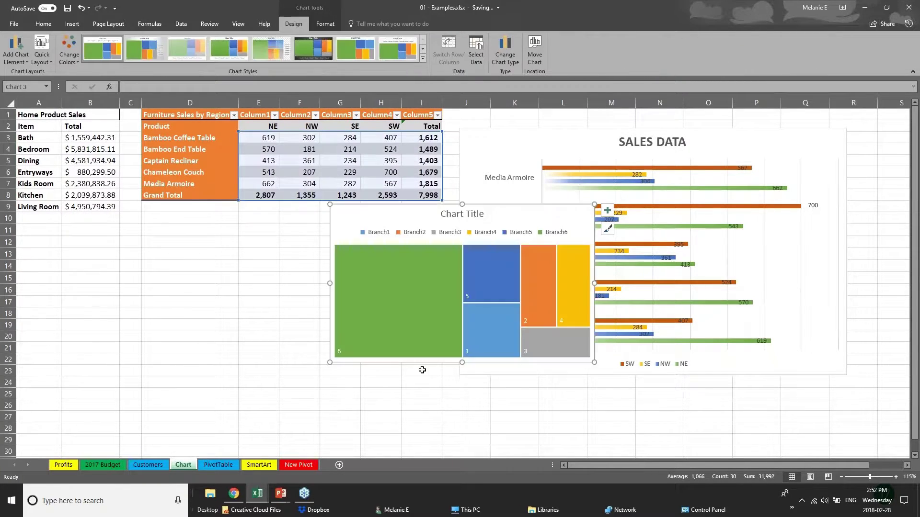
- Move the treemap chart below the Home Product Sales table
left_click(456, 369)
left_click(391, 366)
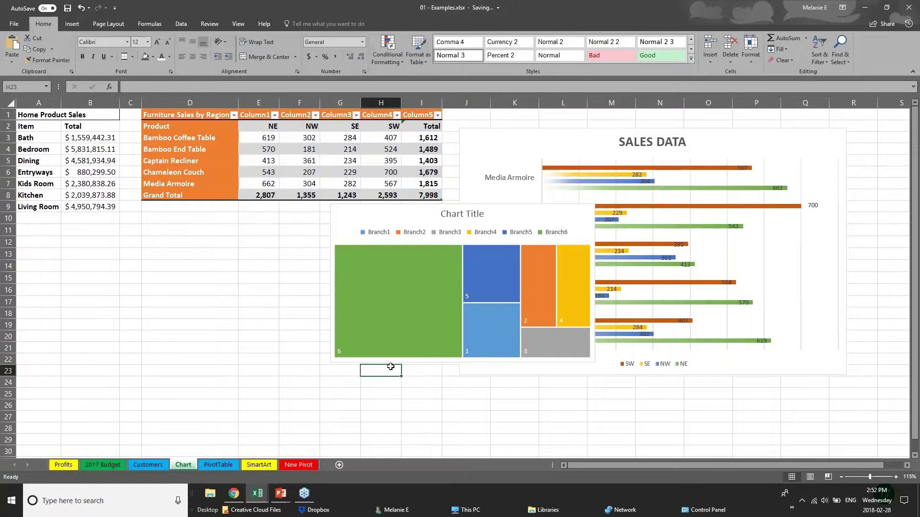
left_click(421, 216)
left_click_drag(421, 216, 240, 244)
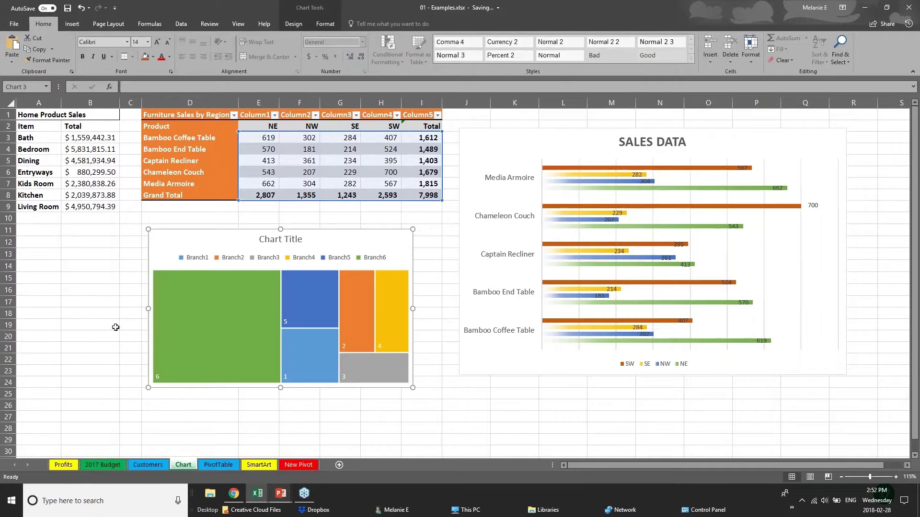
left_click(98, 326)
- Try Recommended Charts, dismiss the select-data warning, and reselect the furniture sales numbers
left_click(71, 24)
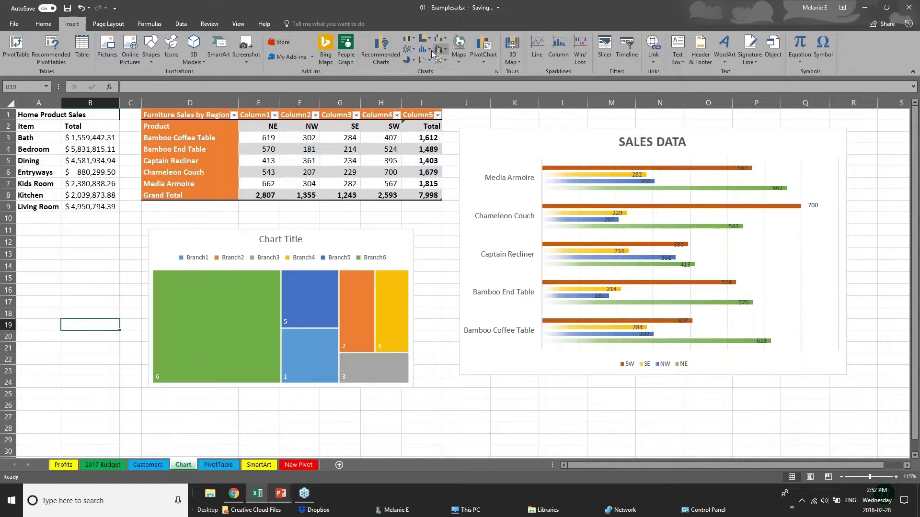
left_click(386, 54)
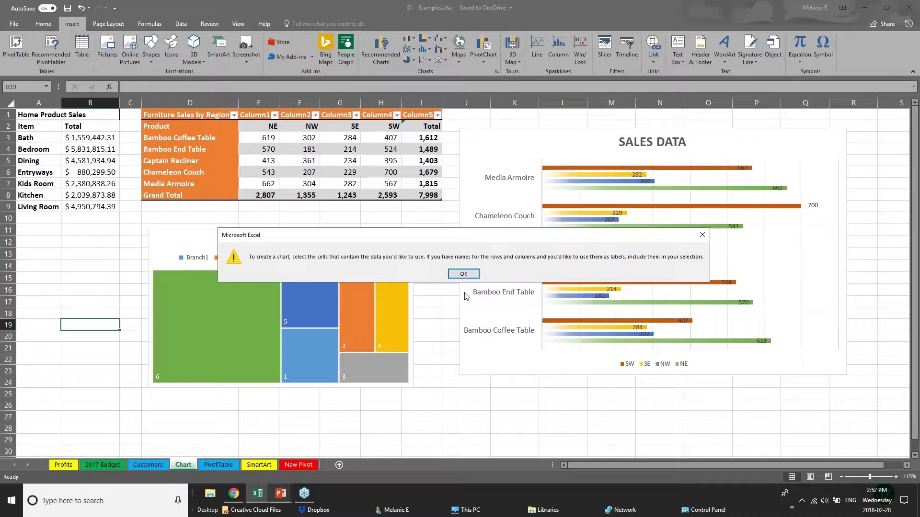
left_click(463, 274)
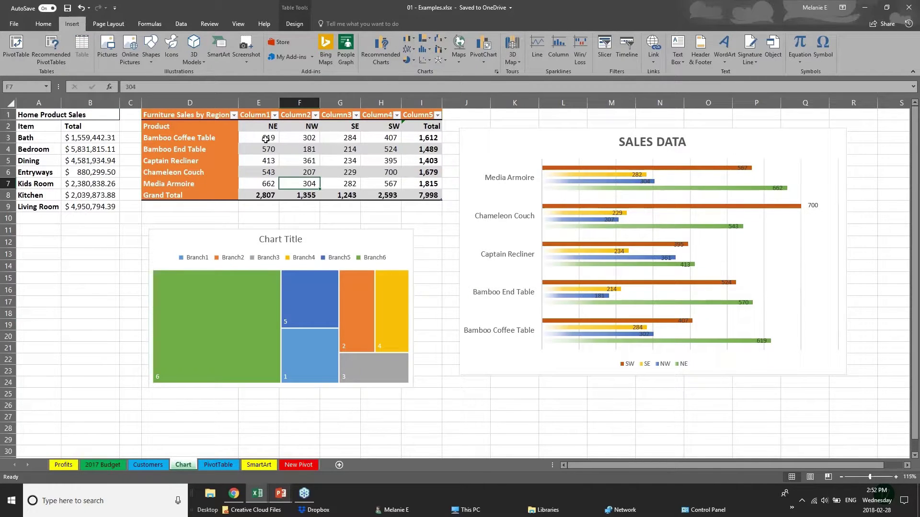
left_click_drag(266, 138, 446, 196)
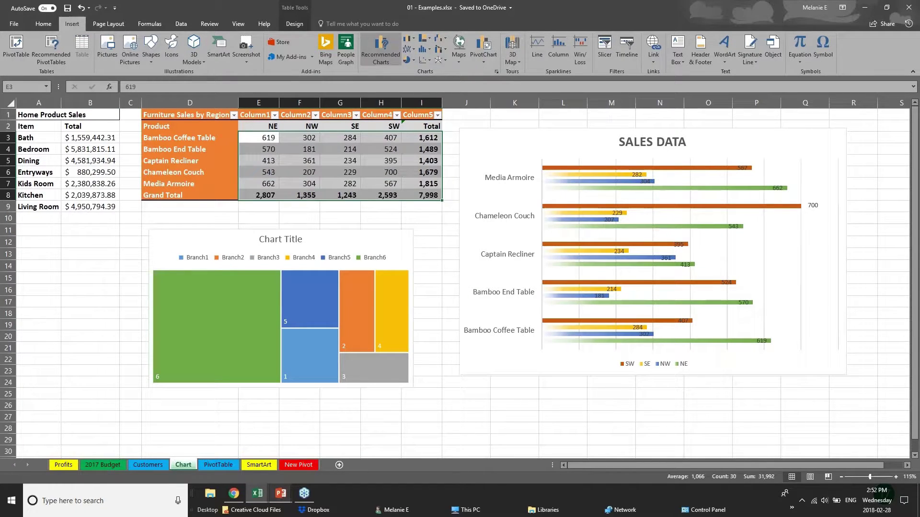
left_click(381, 50)
left_click(386, 120)
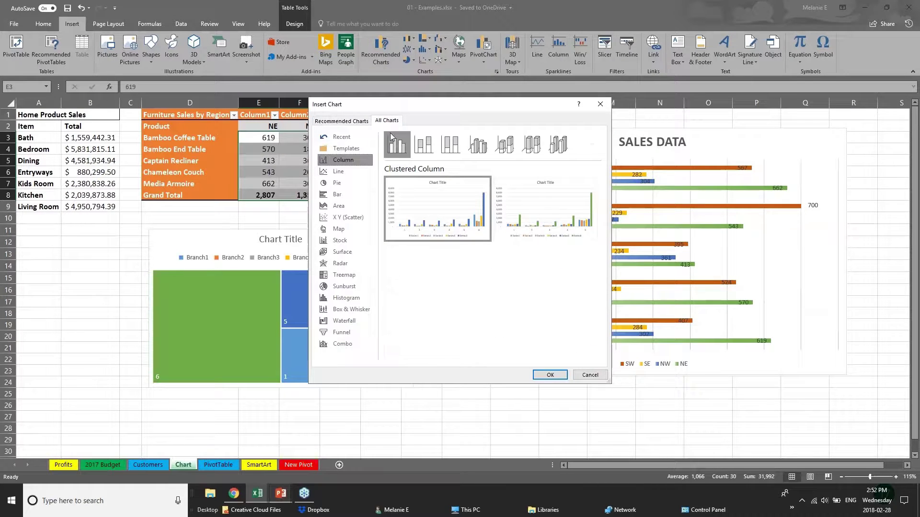
left_click(344, 322)
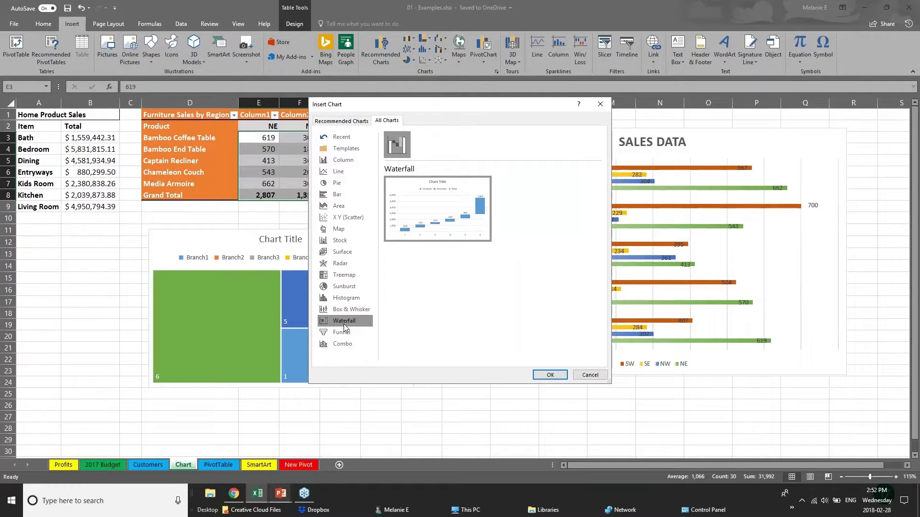
left_click(339, 277)
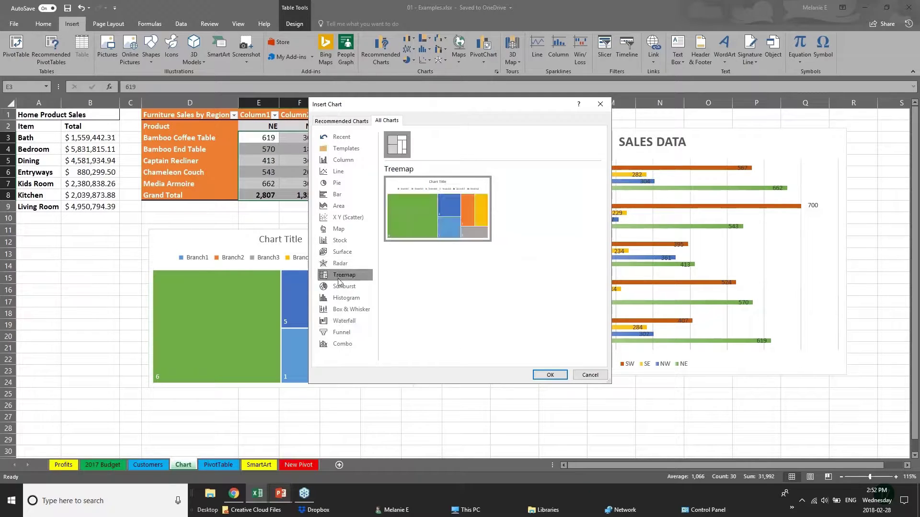
left_click(359, 315)
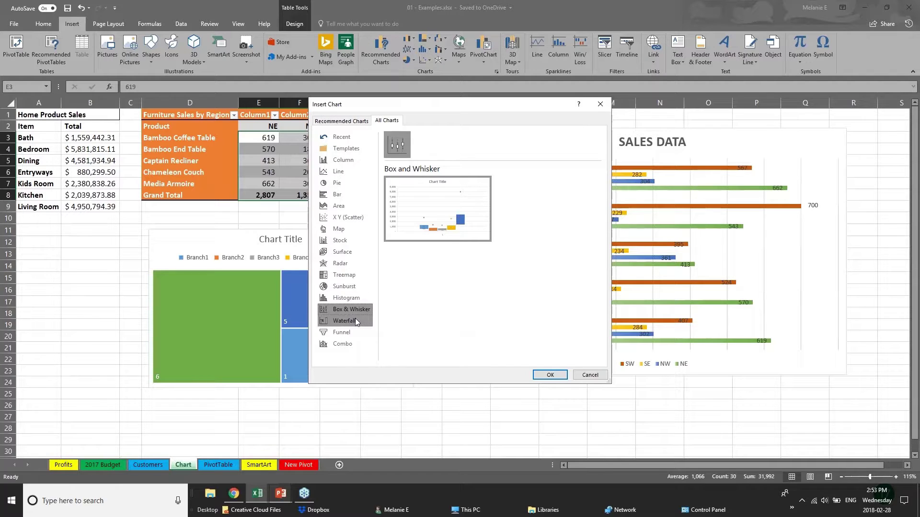
left_click(358, 286)
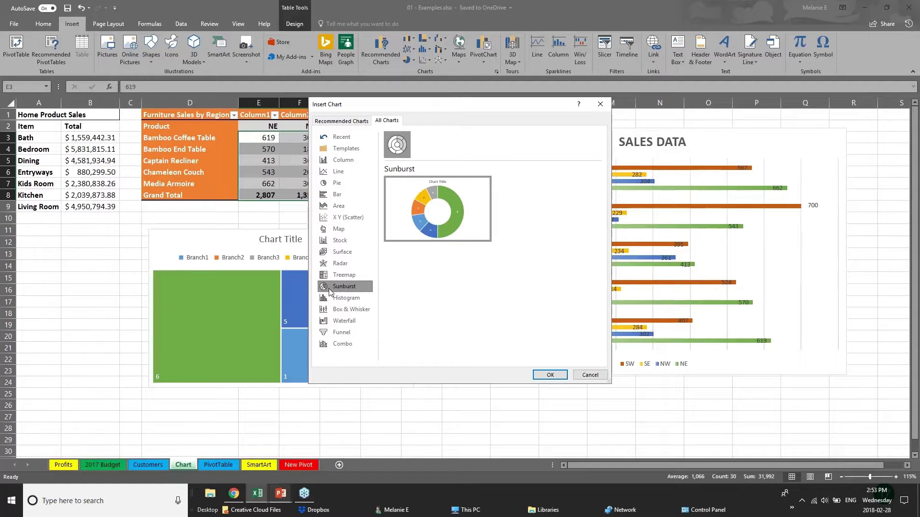
left_click(334, 120)
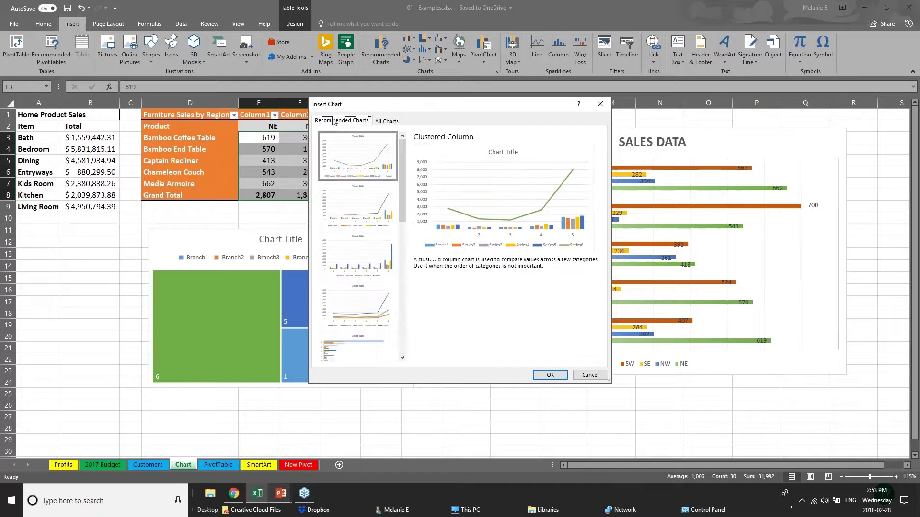
left_click(357, 219)
left_click(358, 277)
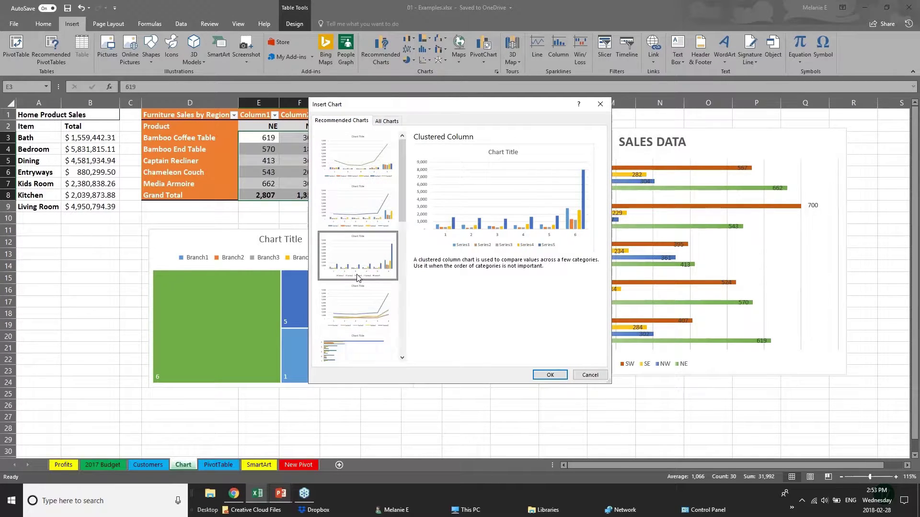
left_click(360, 305)
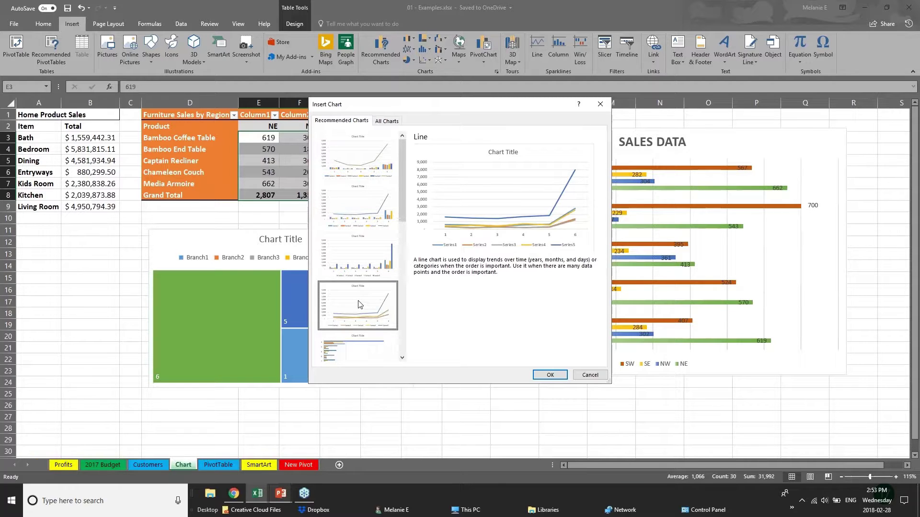
left_click(591, 375)
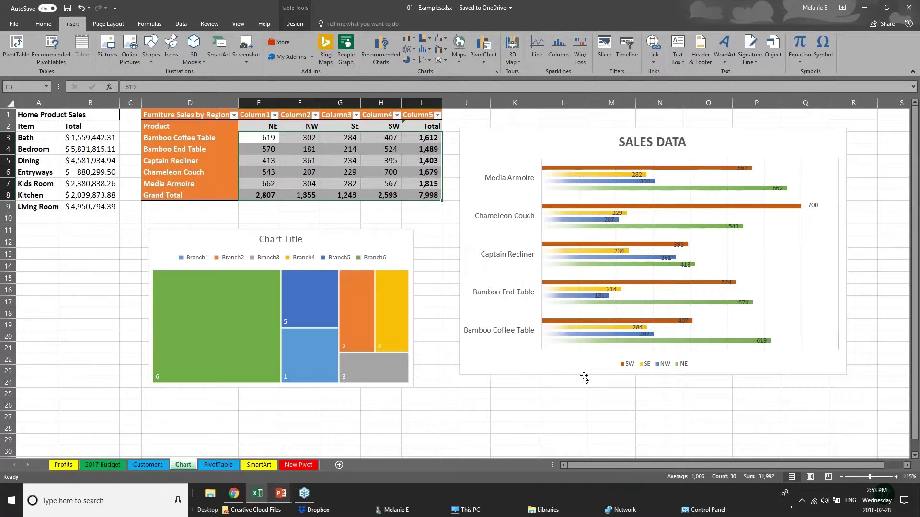
- Bring the PowerPoint slide show to the front and advance to the 3D POWER MAPS slide
left_click(280, 499)
left_click(329, 454)
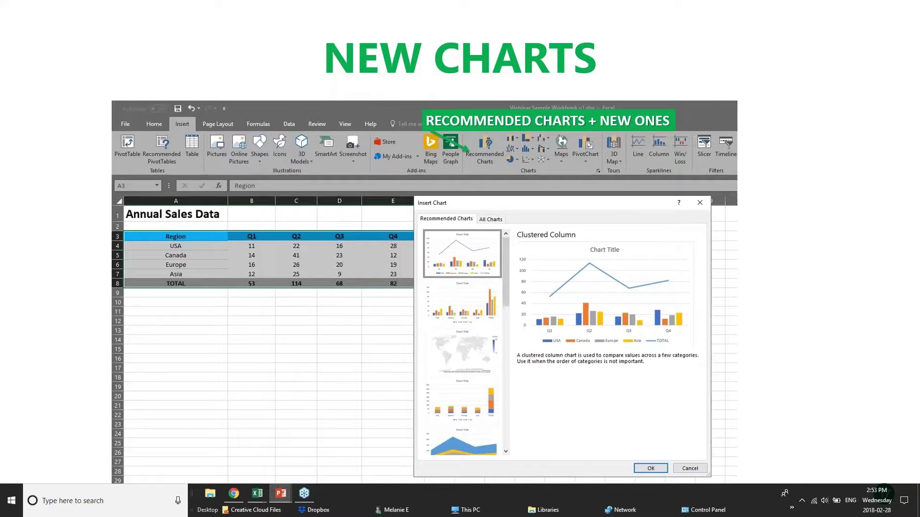
left_click(424, 318)
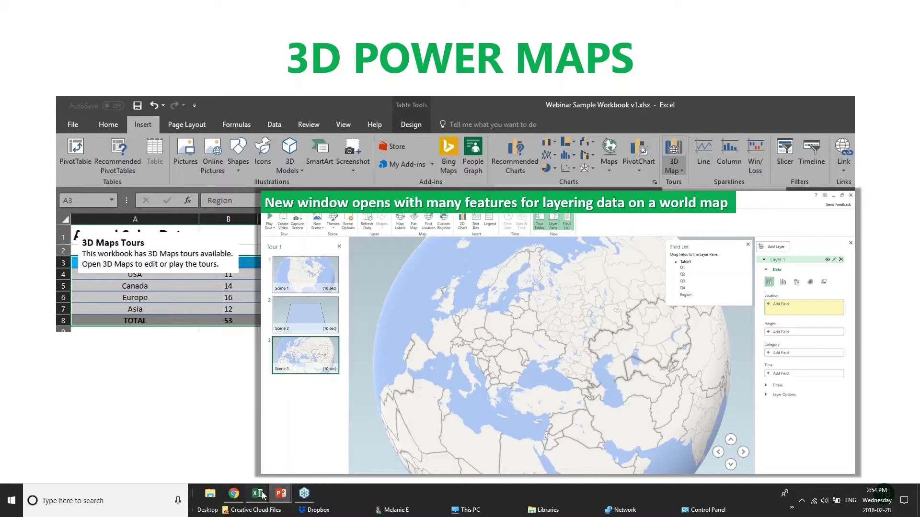
- Bring the 01 - Examples.xlsx workbook, open on its Chart sheet, in front of PowerPoint
mouse_move(257, 493)
left_click(151, 462)
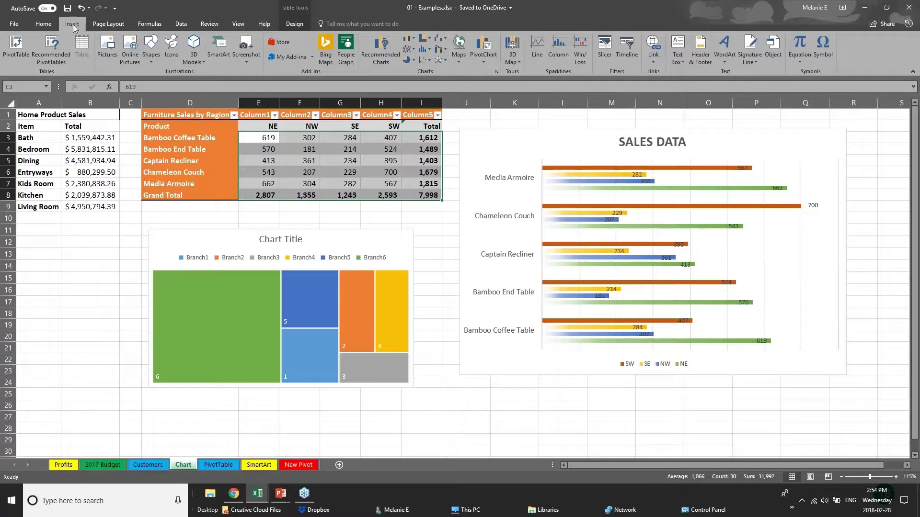
- Open the 3D Maps options from the Insert tab of the Examples workbook
left_click(520, 65)
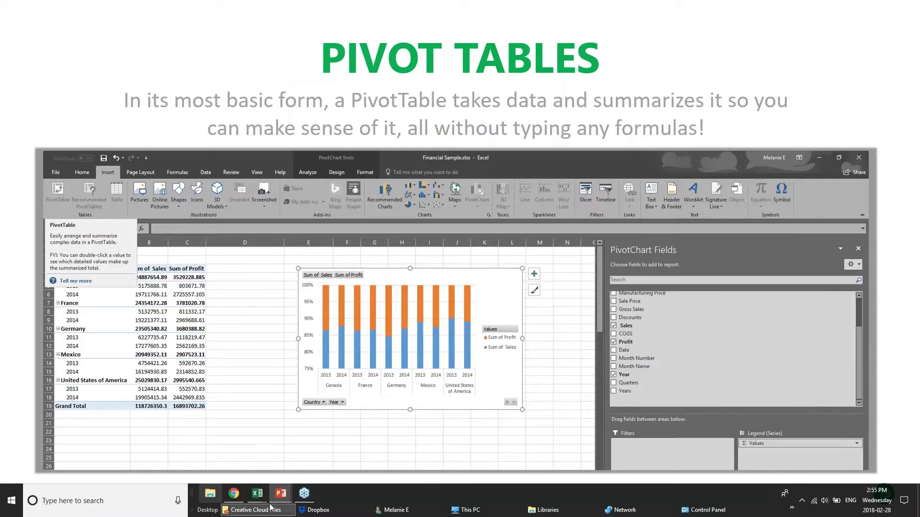
- Switch to the pivotTables.xlsx workbook with its Sum of No.Items PivotTable
mouse_move(254, 498)
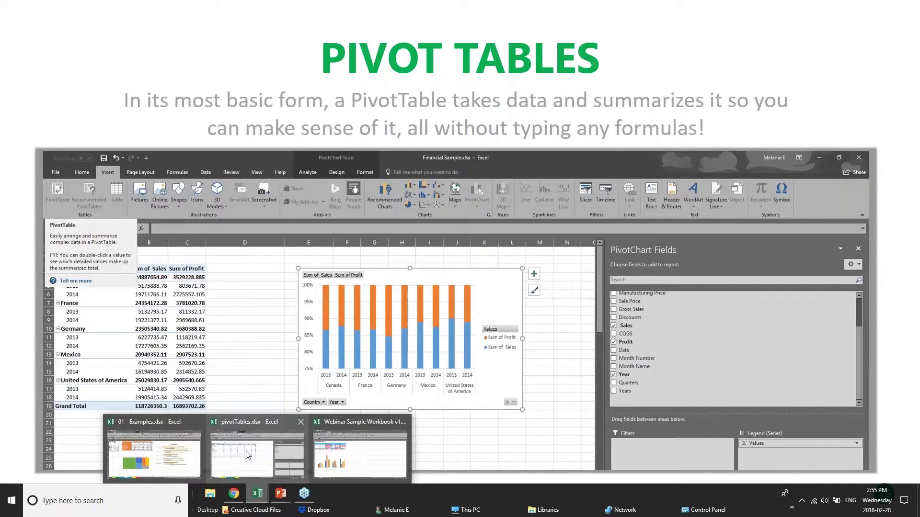
left_click(273, 453)
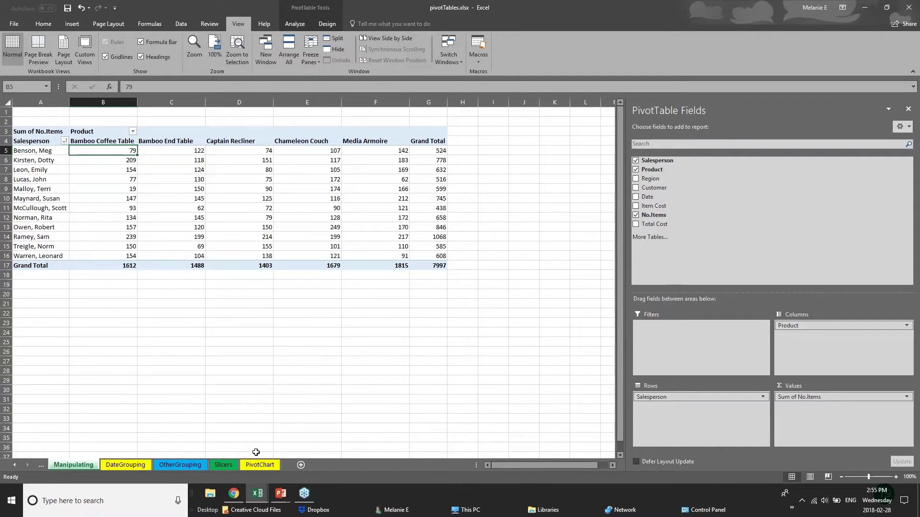
- Browse the DateGrouping, OtherGrouping and Slicers sheets and select the Salesperson-by-Customer pivot table
left_click(143, 467)
left_click(195, 465)
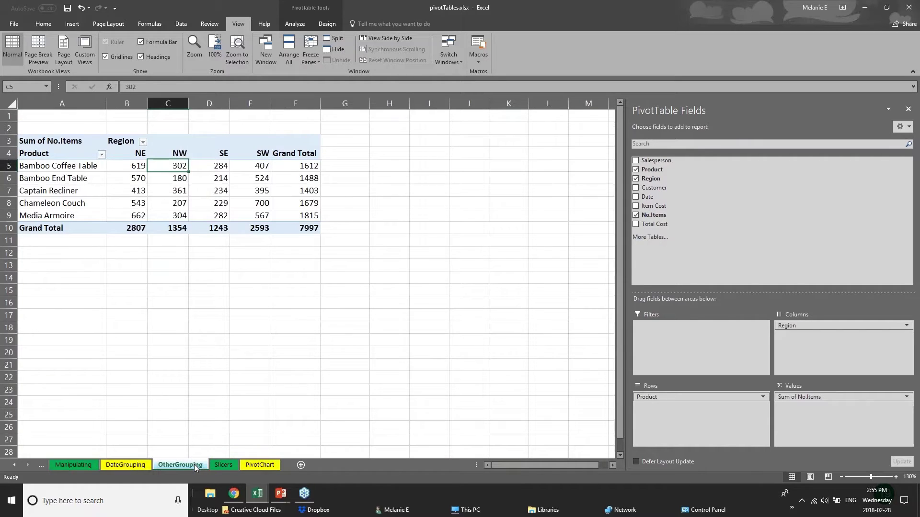
left_click(231, 467)
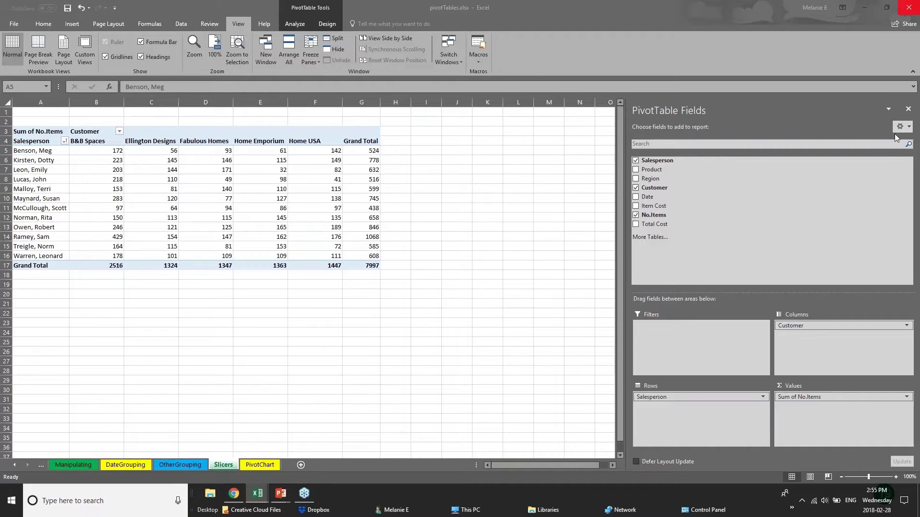
left_click(909, 110)
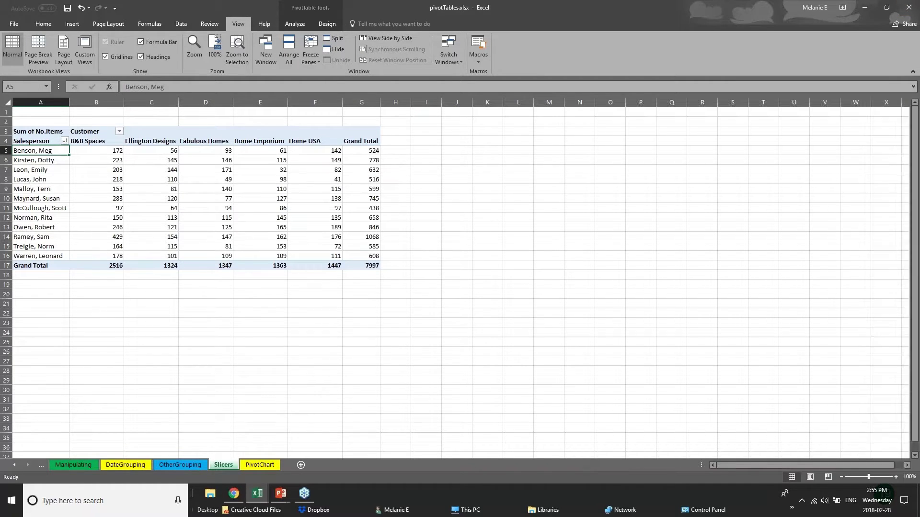
left_click(285, 242)
left_click(99, 257)
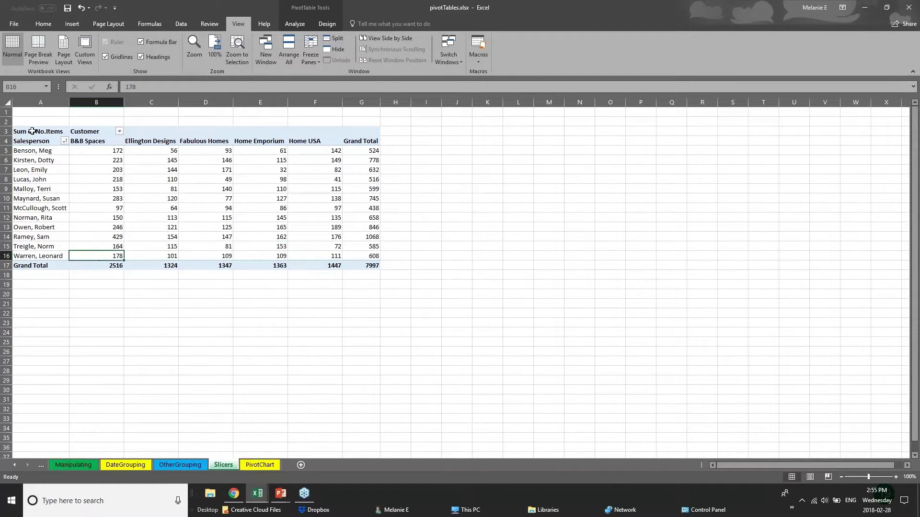
left_click(35, 125)
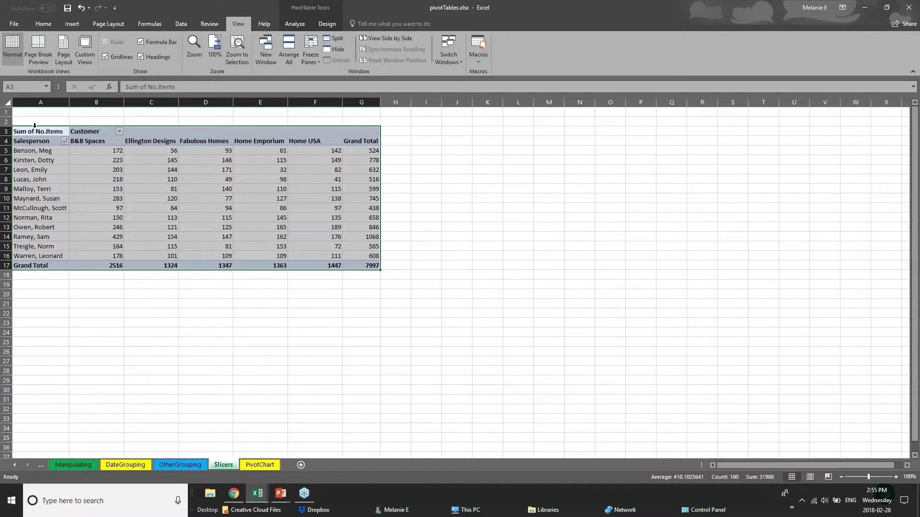
- Glance back at the Pivot Tables slide, then return to the pivotTables workbook
left_click(281, 494)
left_click(307, 460)
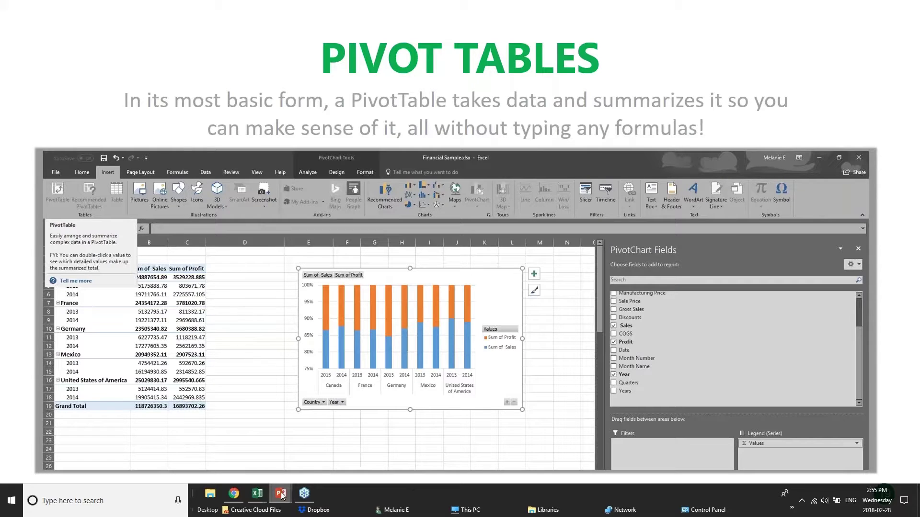
left_click(258, 493)
left_click(272, 459)
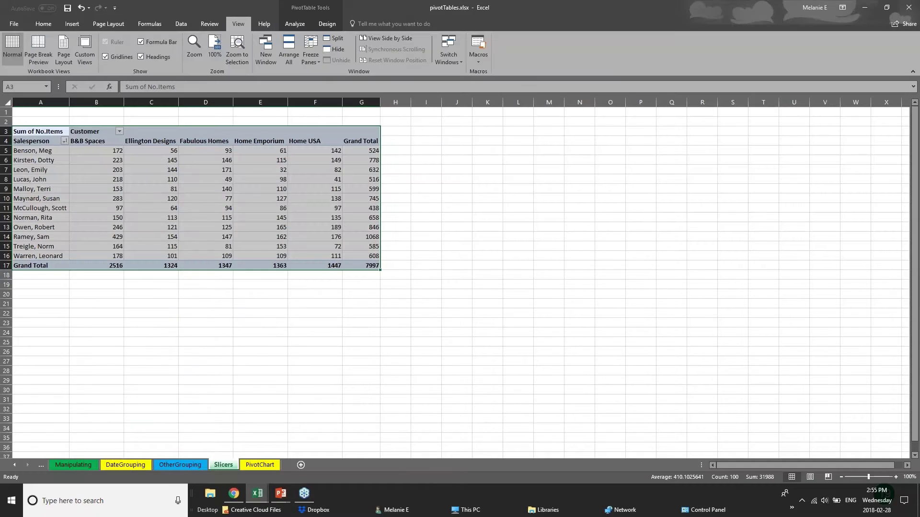
left_click(107, 161)
left_click(24, 152)
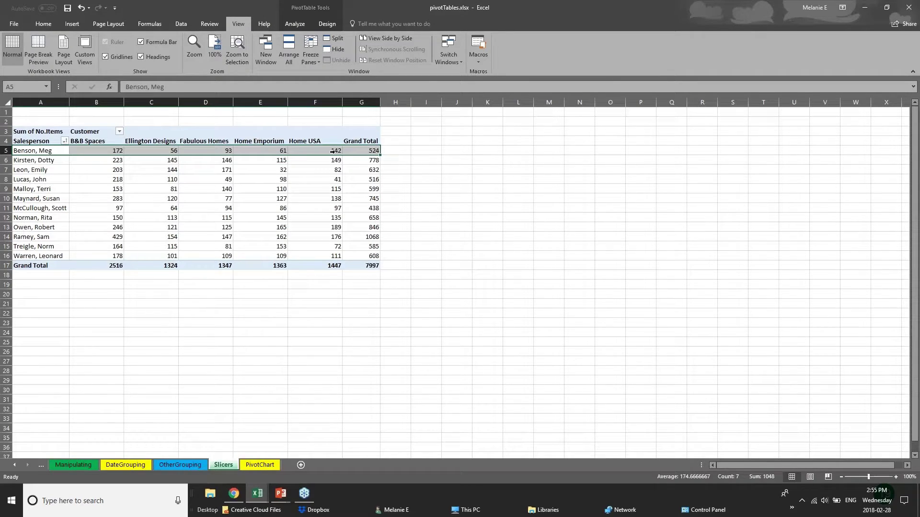
left_click(393, 151)
left_click_drag(56, 170, 91, 177)
left_click(147, 143)
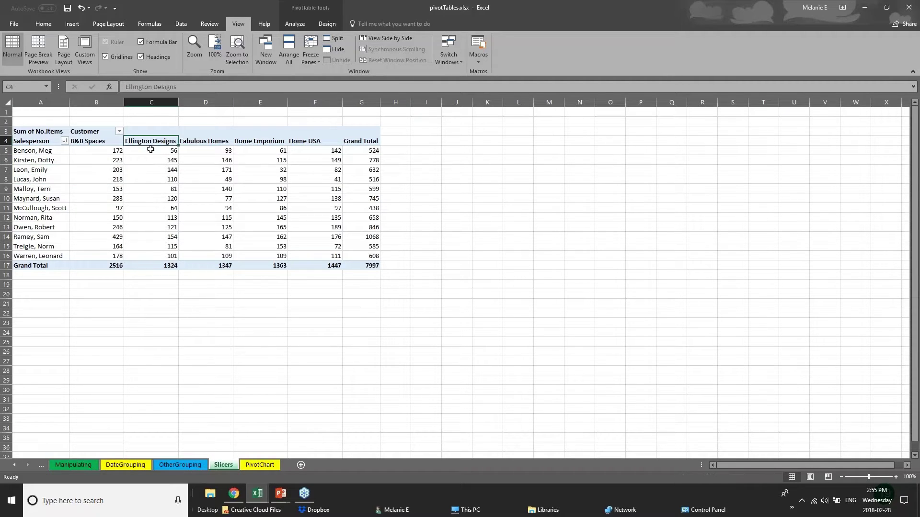
left_click_drag(150, 149, 150, 266)
left_click(195, 294)
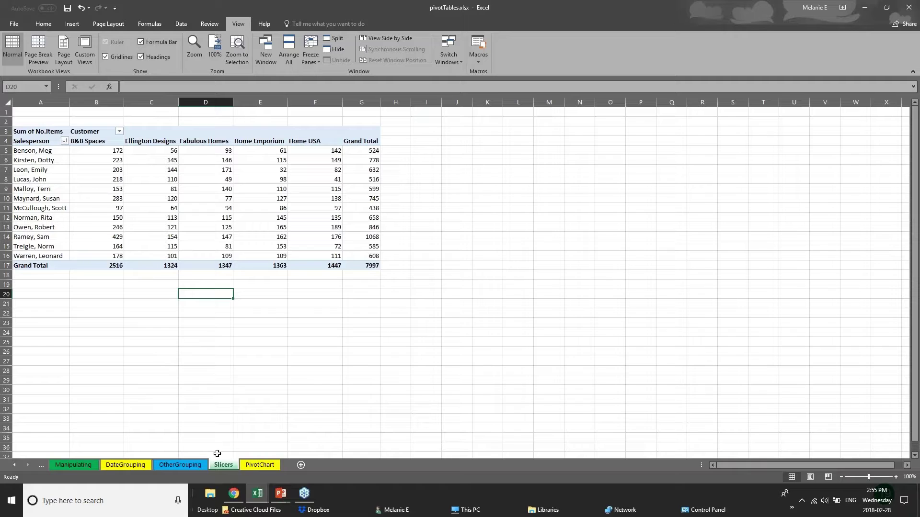
left_click(191, 465)
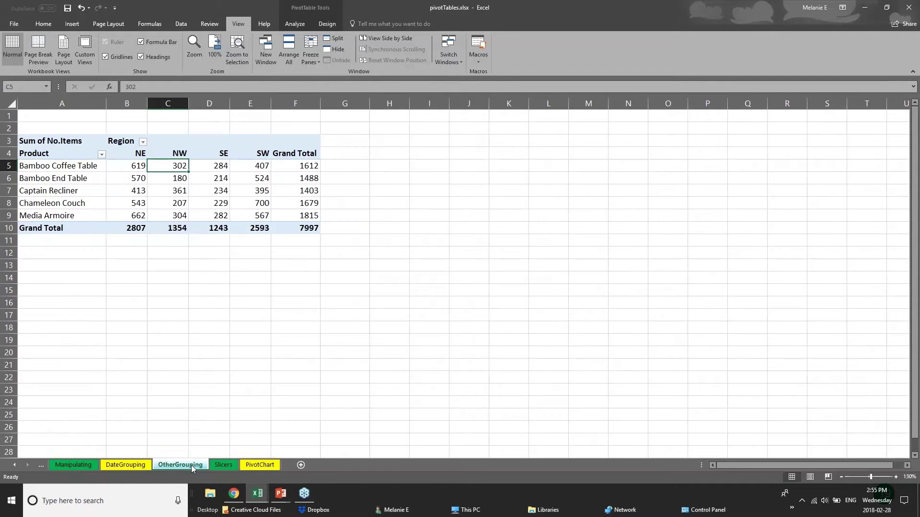
left_click(246, 465)
- On the Examples PivotTable sheet, delete the Total Cost pivot table in K1:T11
mouse_move(257, 494)
left_click(152, 448)
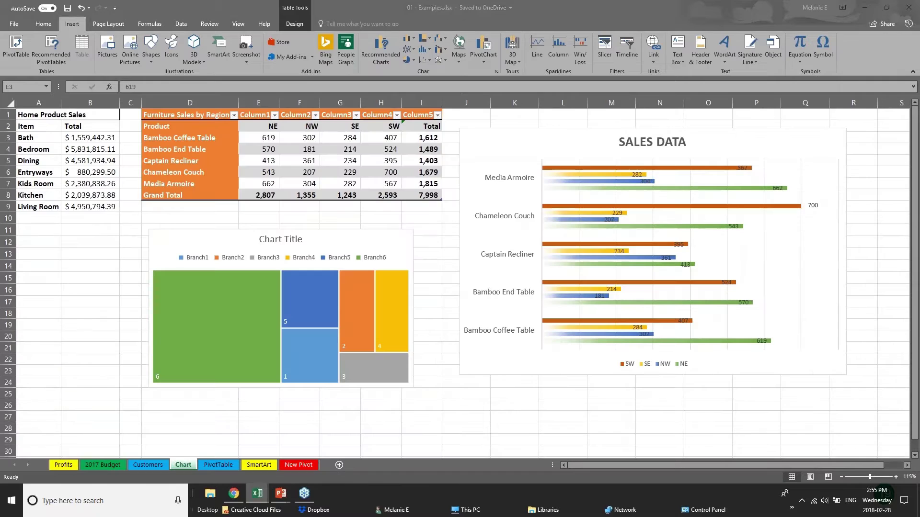
left_click(223, 466)
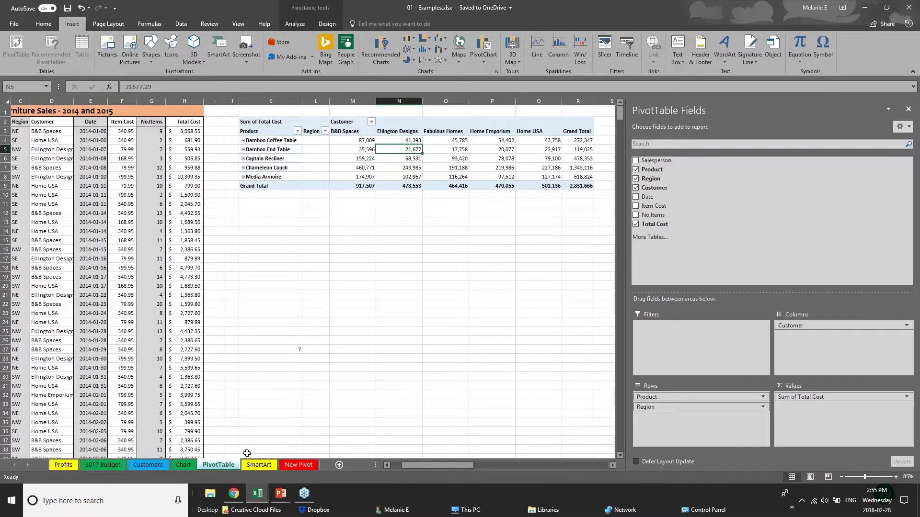
left_click(270, 121)
left_click(908, 109)
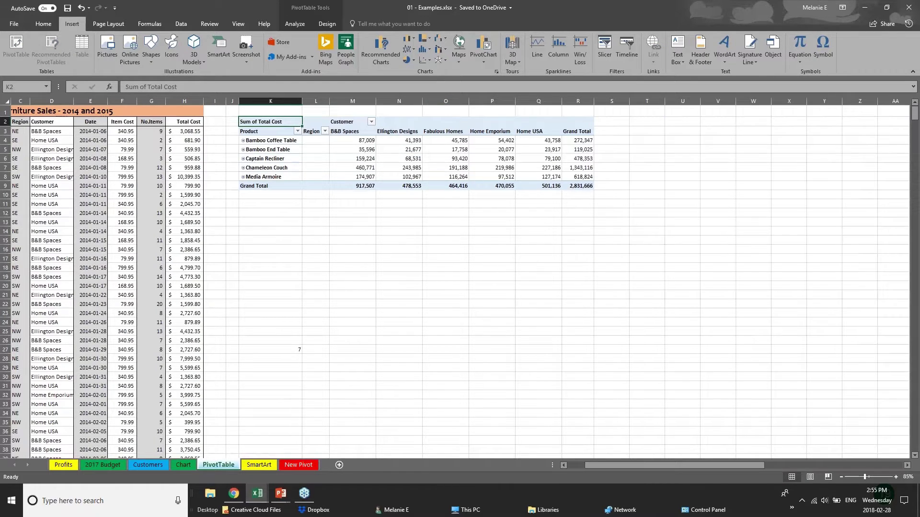
left_click_drag(270, 110, 646, 205)
key("Delete")
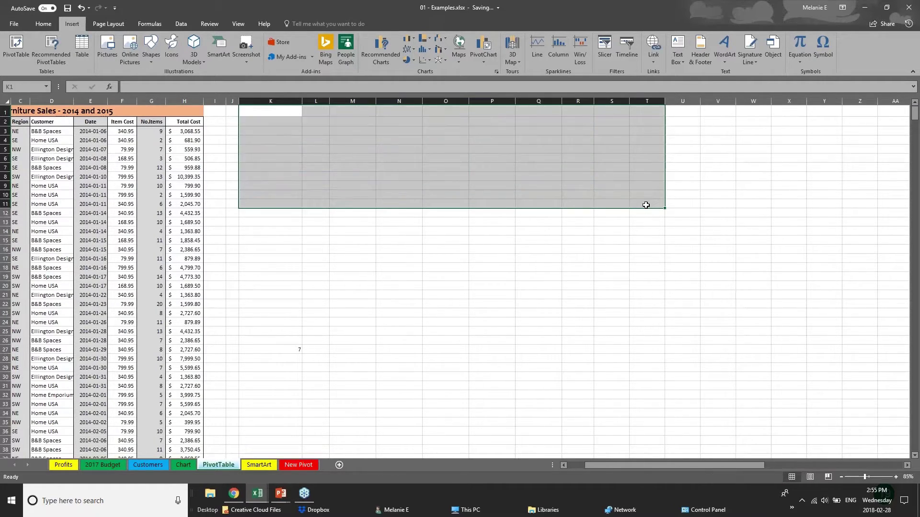
left_click(129, 194)
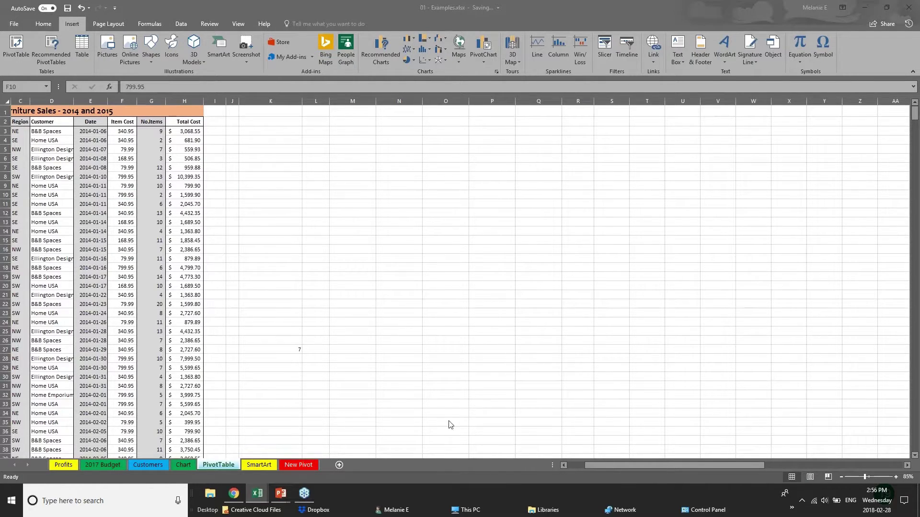
- Scroll through the sales data and check the Total Cost formulas in H3 and H10
left_click(599, 462)
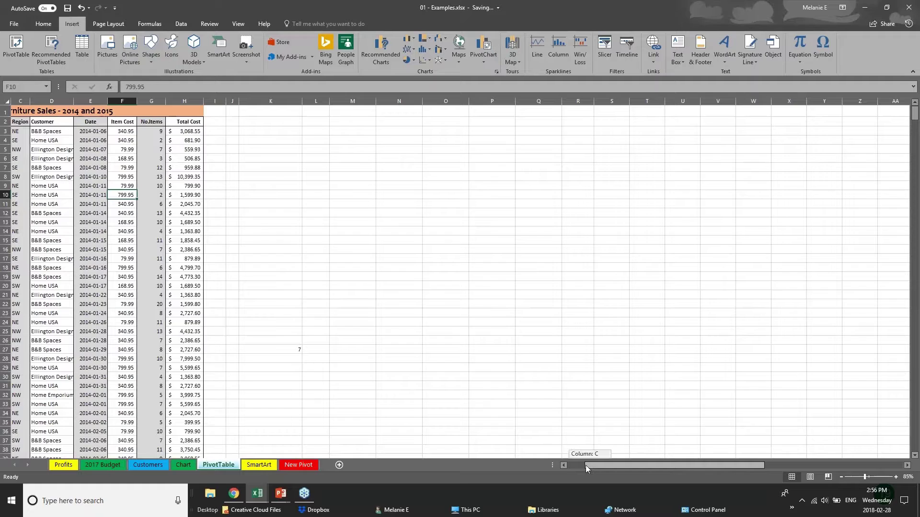
left_click_drag(585, 464, 568, 461)
left_click(43, 151)
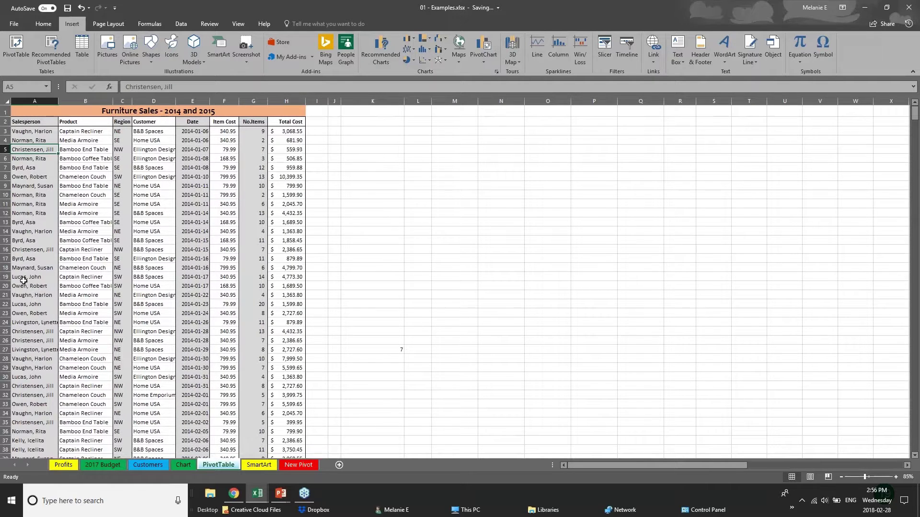
scroll(29, 278, "down", 3)
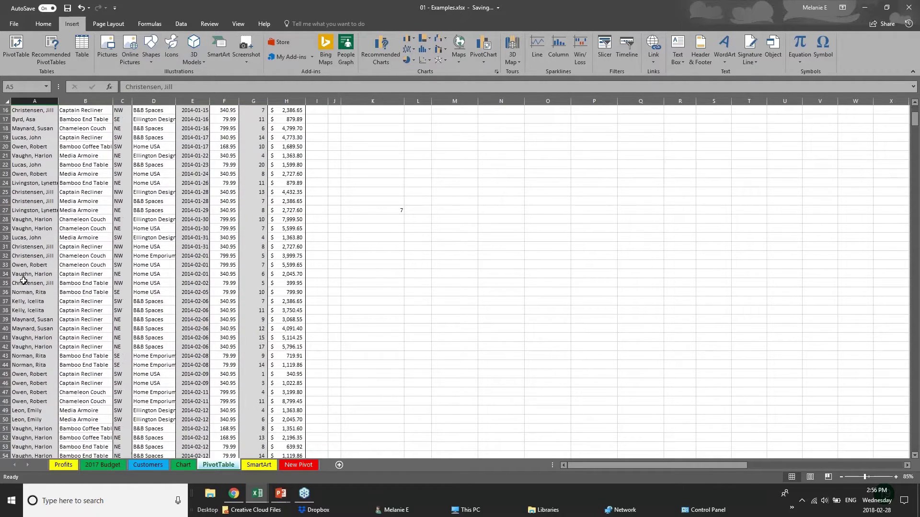
scroll(239, 168, "up", 3)
left_click(281, 134)
left_click(284, 194)
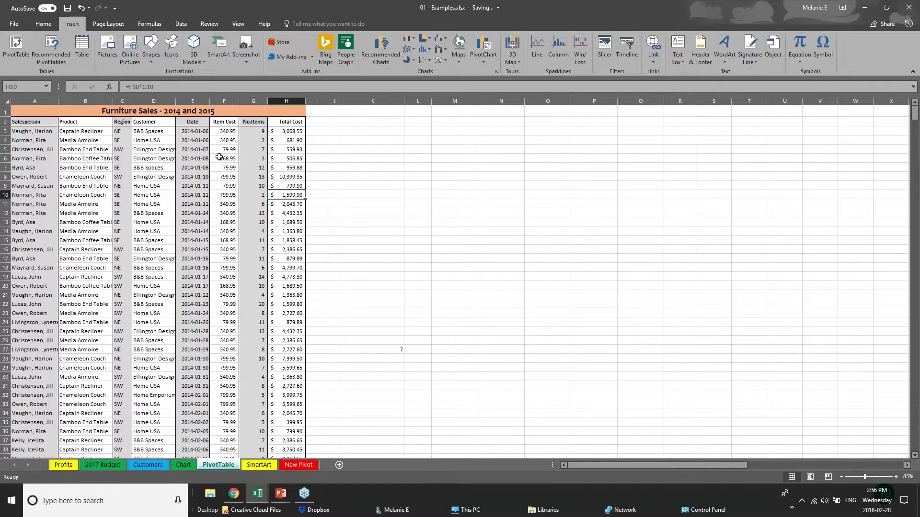
- Browse the Product and salesperson rows further down, then select the entire worksheet
left_click(69, 242)
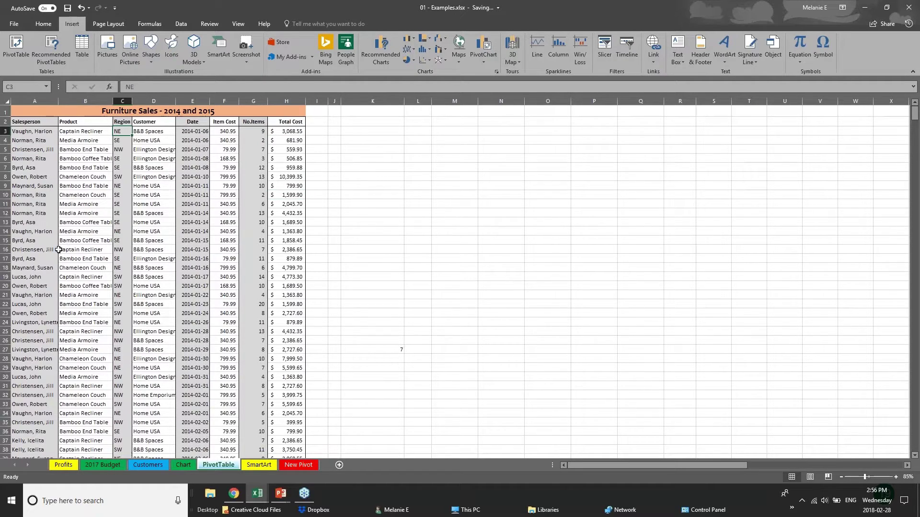
left_click(55, 268)
scroll(61, 381, "down", 5)
scroll(61, 382, "down", 11)
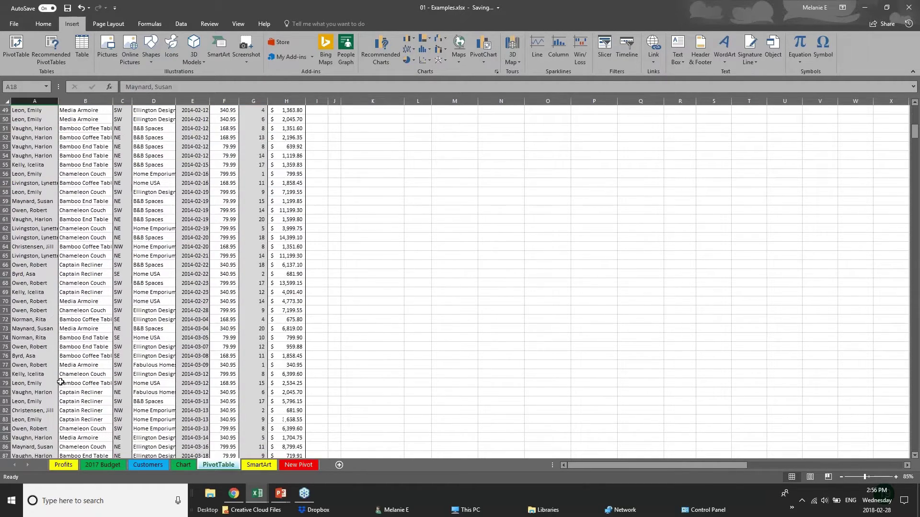
scroll(61, 382, "down", 14)
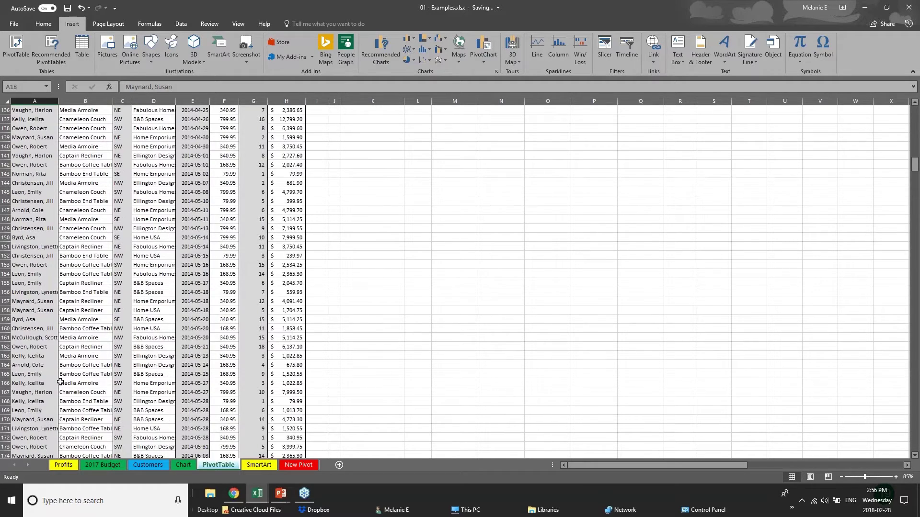
scroll(60, 382, "up", 11)
scroll(60, 381, "up", 19)
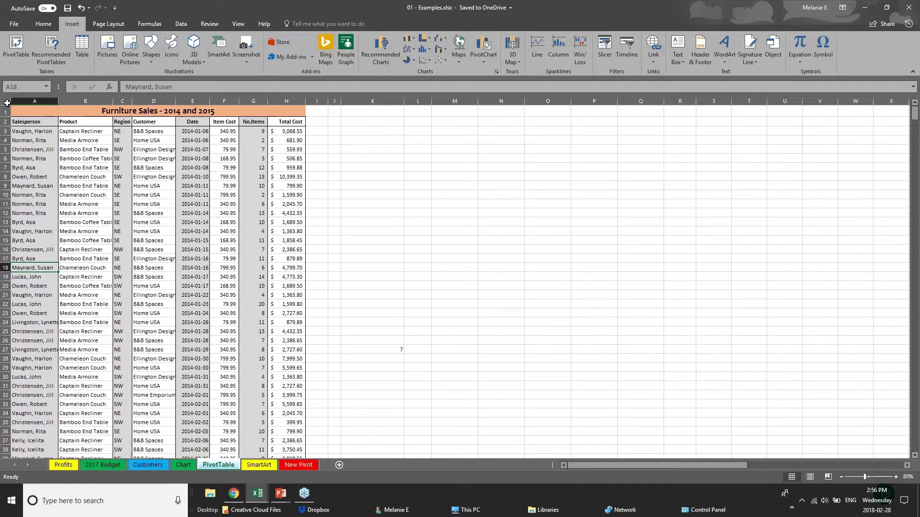
left_click(7, 102)
- Start a PivotTable from the sales data, then back out of the setup
left_click(373, 231)
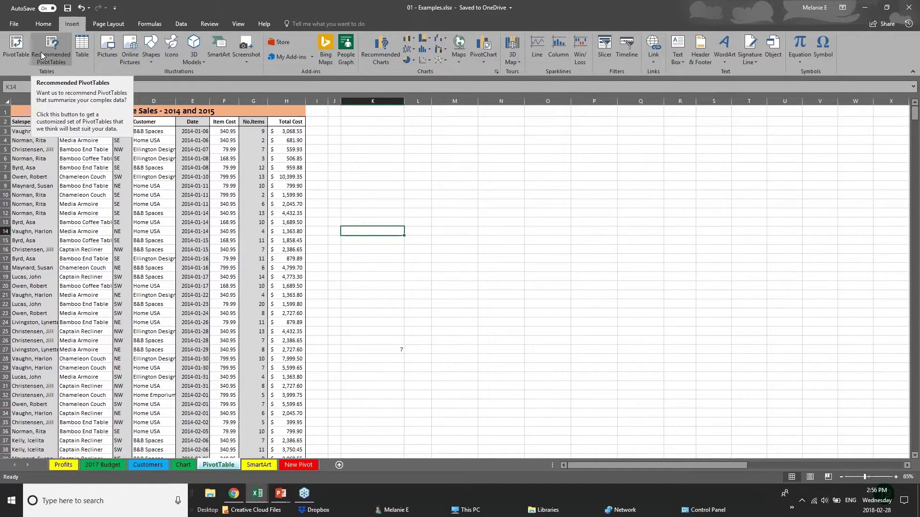
left_click(13, 57)
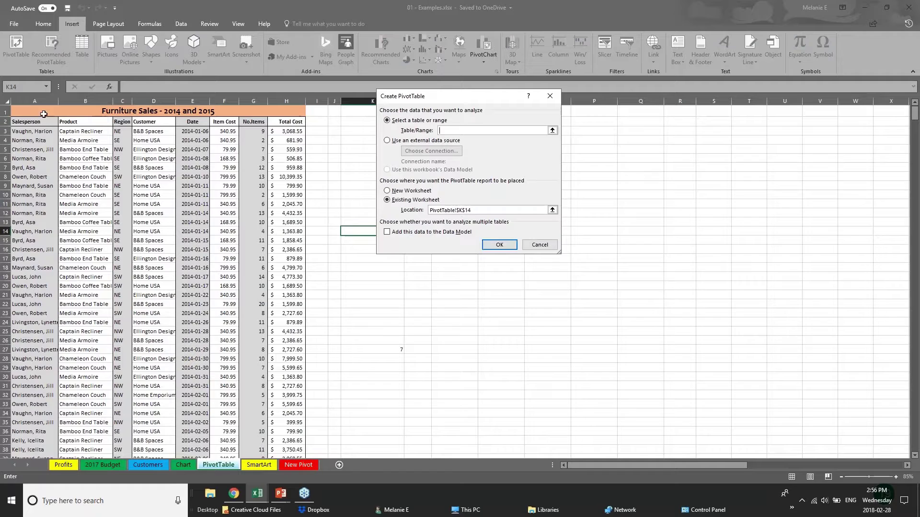
left_click(41, 101)
key("Escape")
- Try a PivotTable from the whole sheet, cancel after the invalid field name error, and select columns A–H
left_click(6, 101)
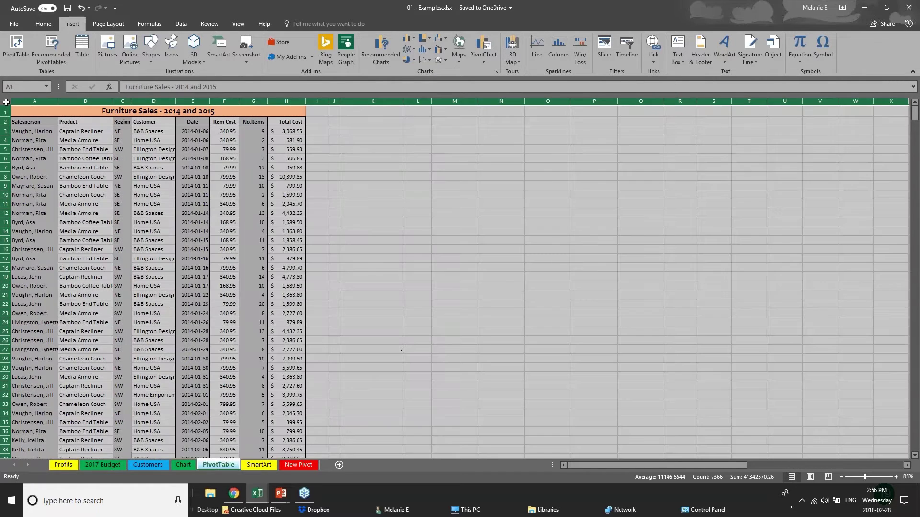
left_click(14, 44)
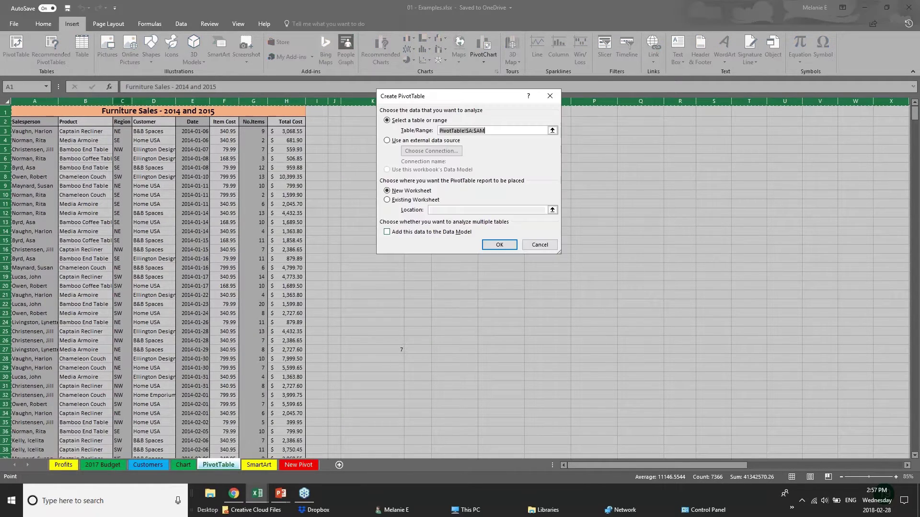
left_click(503, 245)
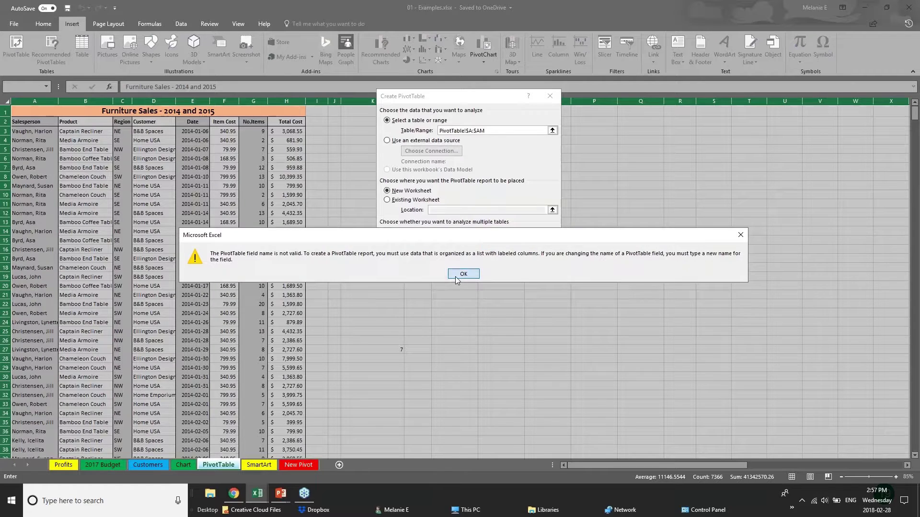
left_click(455, 276)
left_click(487, 247)
left_click(466, 275)
left_click(532, 246)
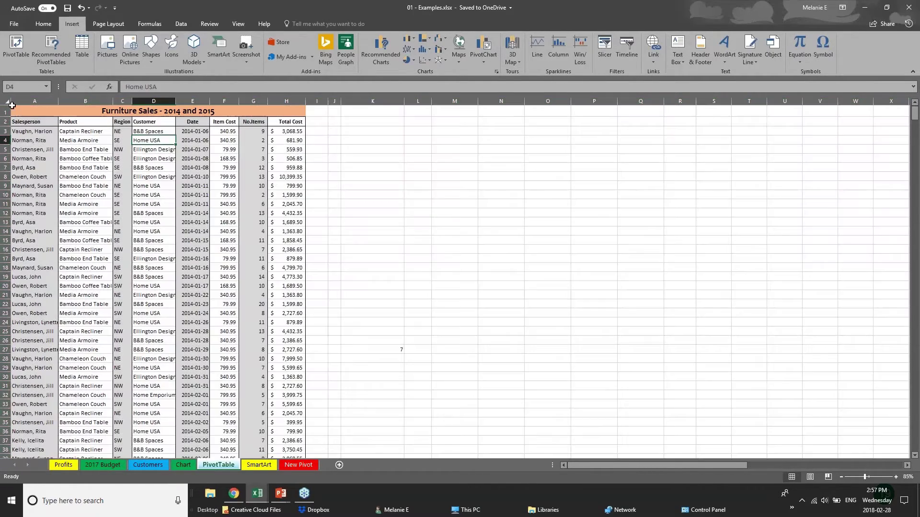
left_click(20, 100)
left_click_drag(20, 99, 287, 100)
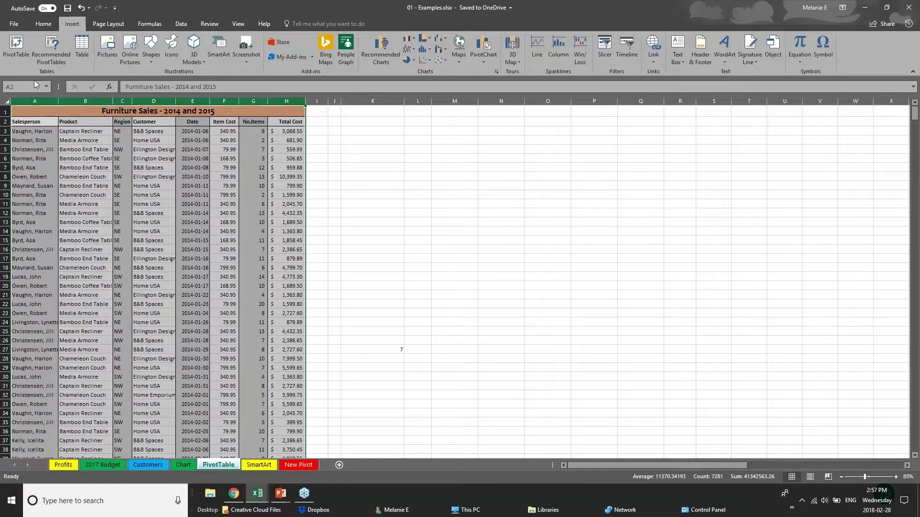
- Create the PivotTable from columns A–H on a new sheet renamed PIVOT 2
left_click(18, 48)
left_click(500, 247)
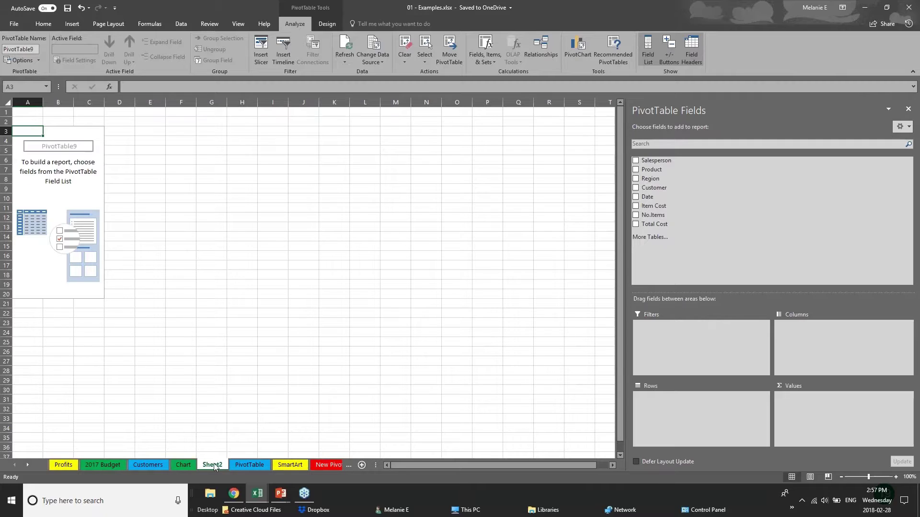
double_click(221, 465)
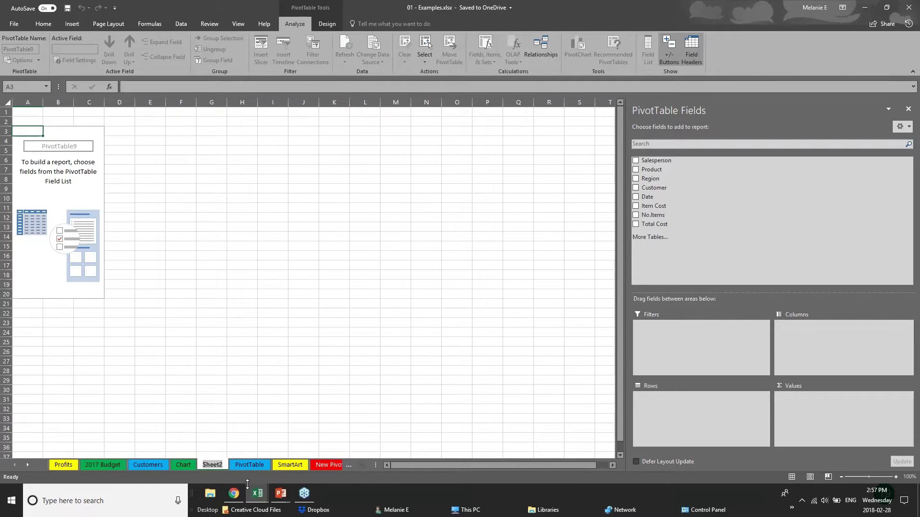
type("PIVO")
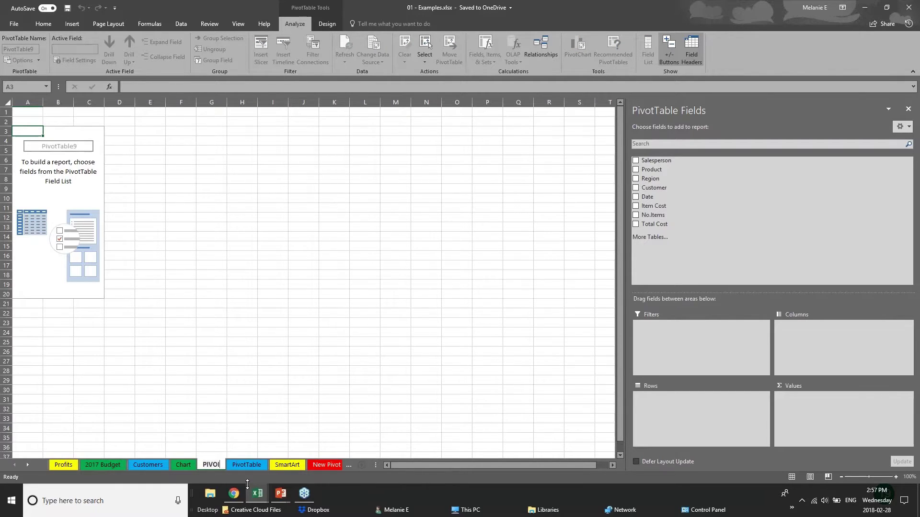
type("T 2")
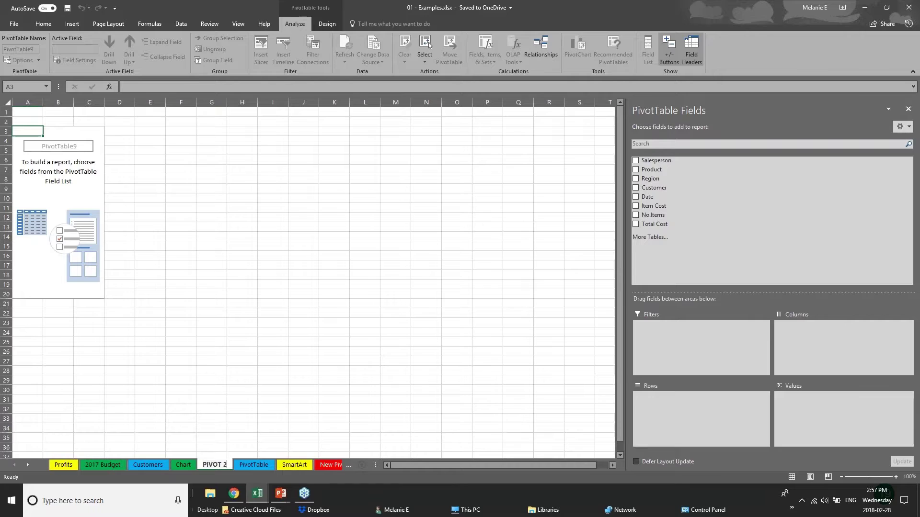
left_click(68, 149)
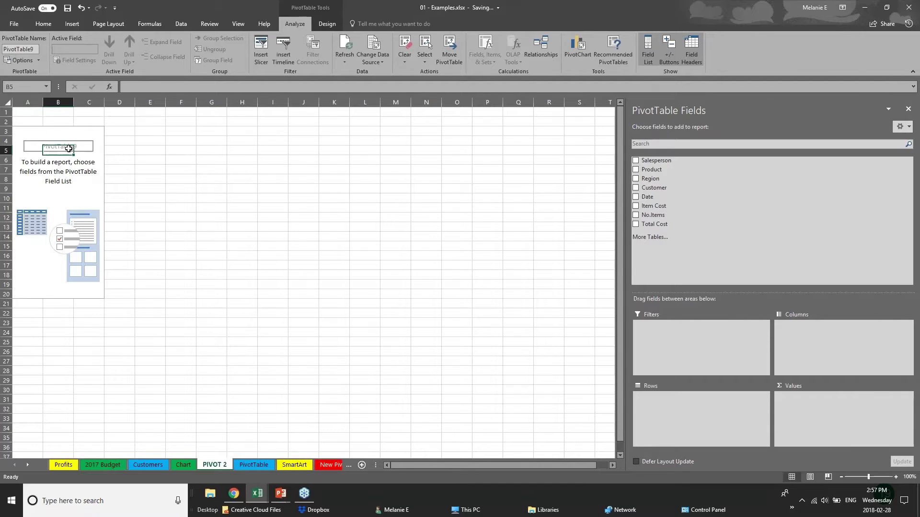
- Add Region as the PivotTable's row labels
key("Up")
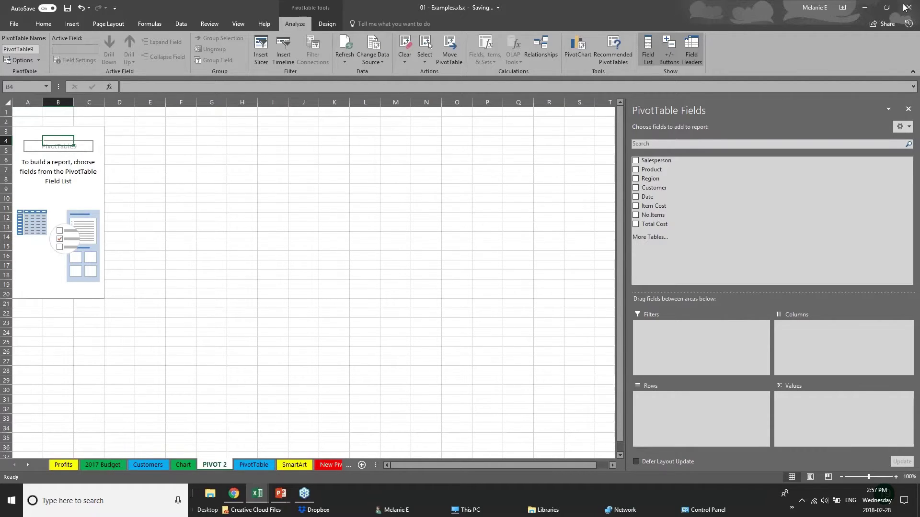
left_click(905, 8)
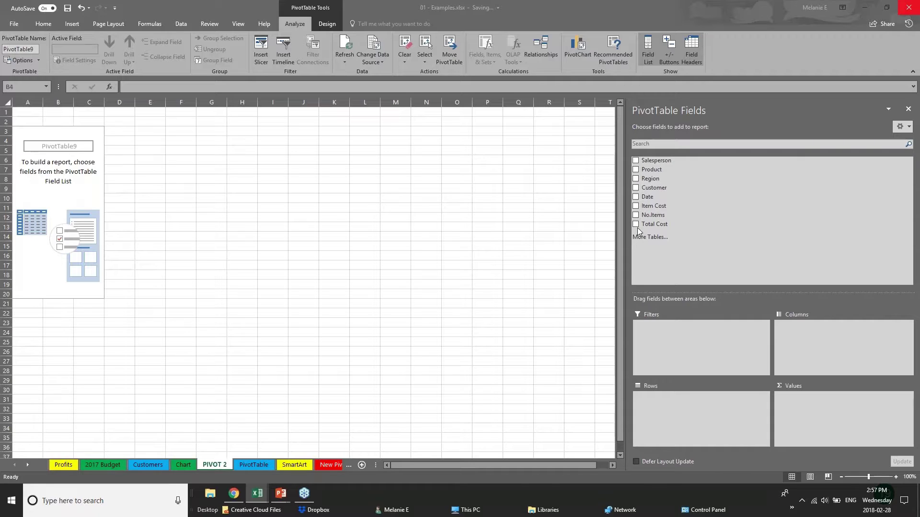
left_click(637, 180)
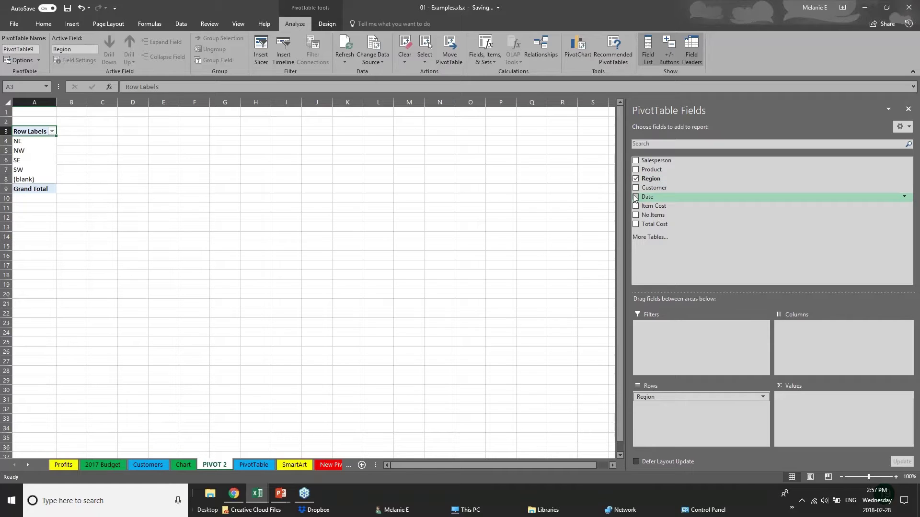
- Add Sum of Total Cost per region with dates grouped into Years only
left_click(635, 198)
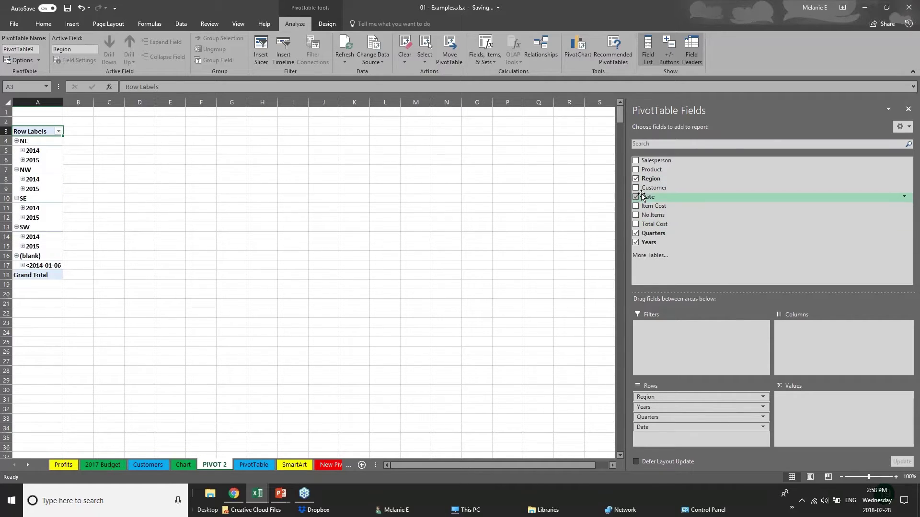
left_click(635, 234)
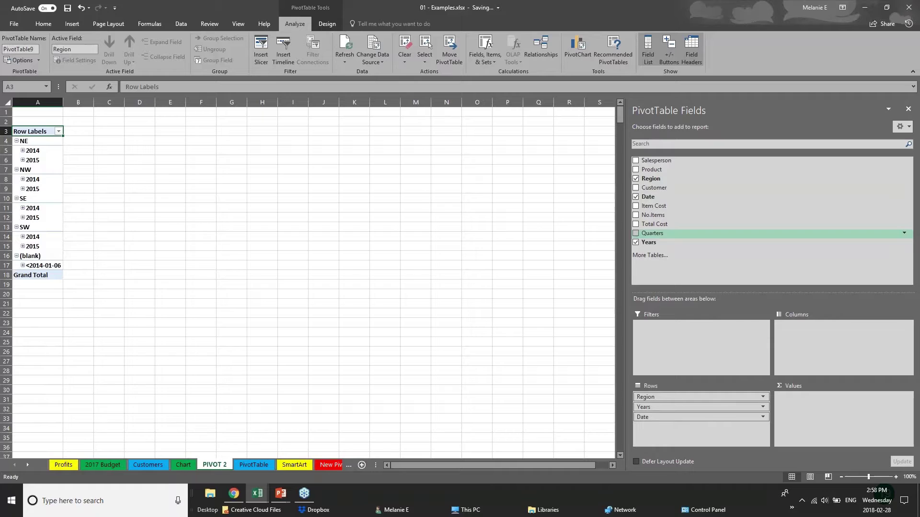
left_click(636, 197)
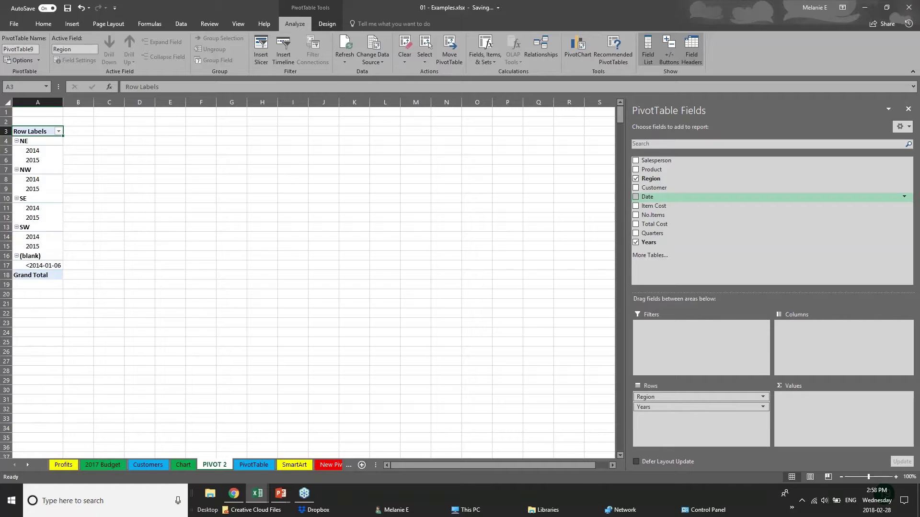
left_click(636, 225)
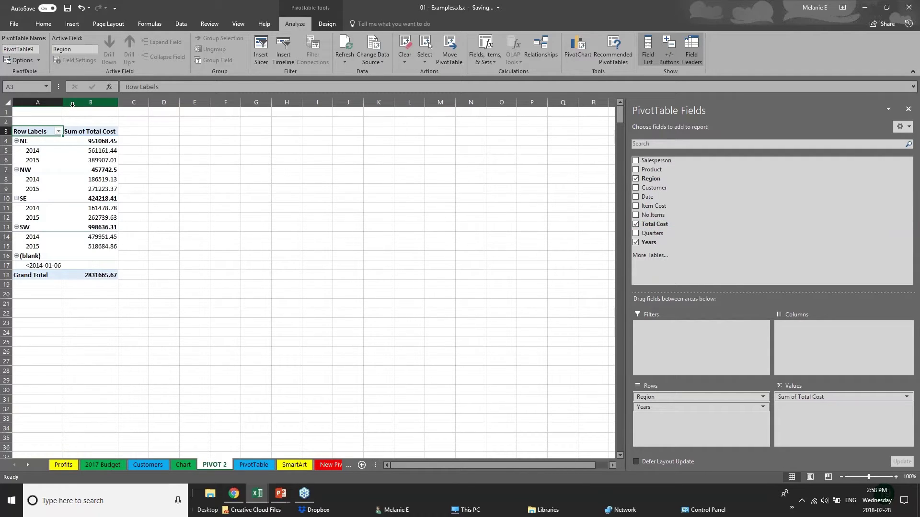
- Widen columns A and B to fit the row labels and totals
left_click_drag(62, 102, 100, 105)
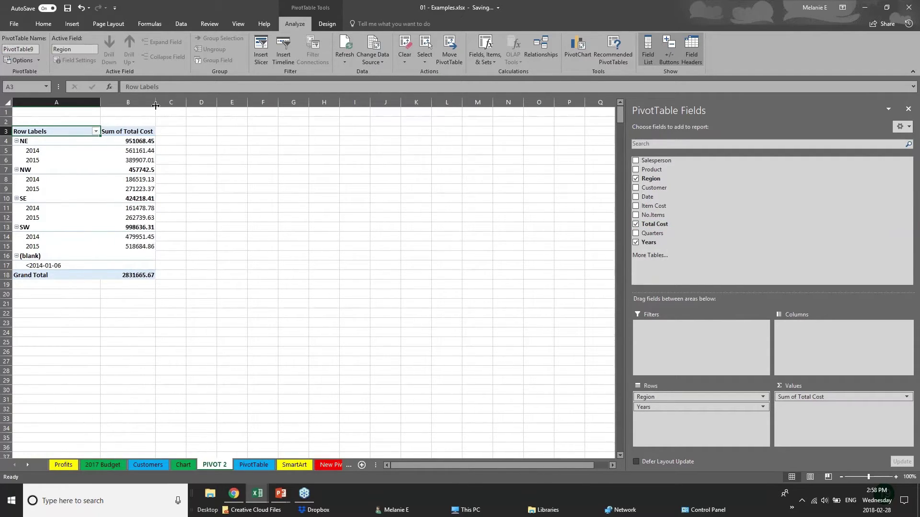
left_click_drag(156, 105, 215, 105)
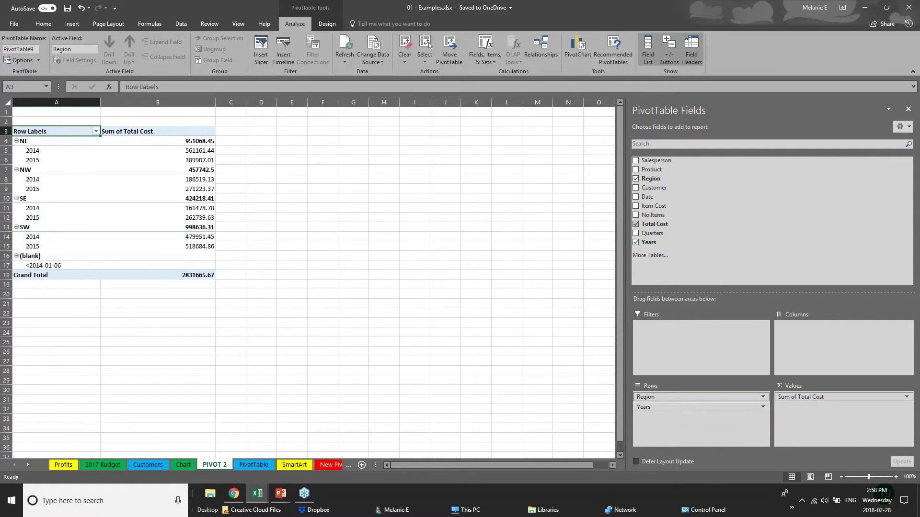
left_click(673, 407)
- Move Years to the columns, check the regional 2014 and 2015 totals, then return Years to rows
left_click(688, 408)
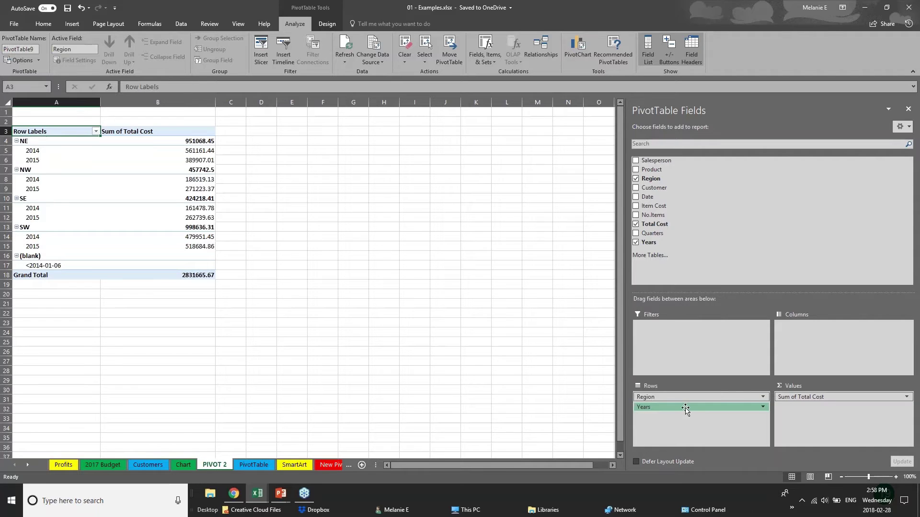
left_click_drag(687, 408, 817, 335)
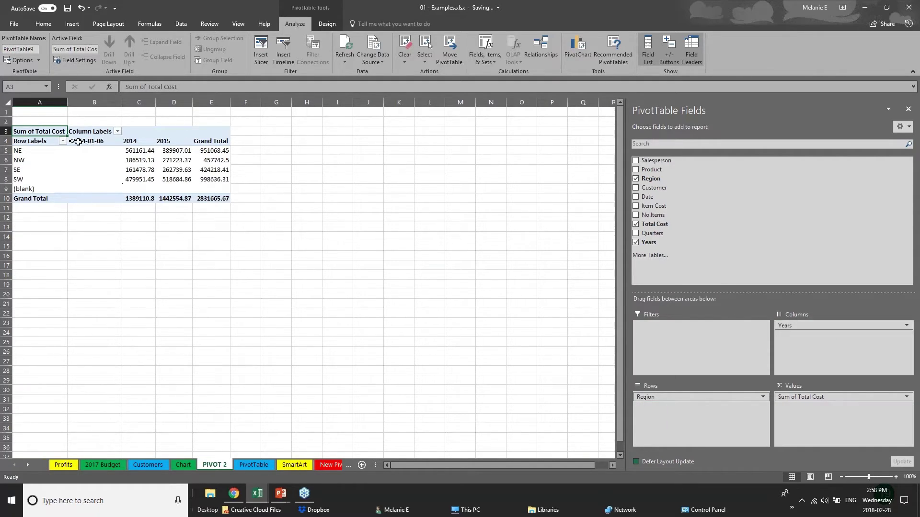
left_click(21, 150)
left_click(21, 181)
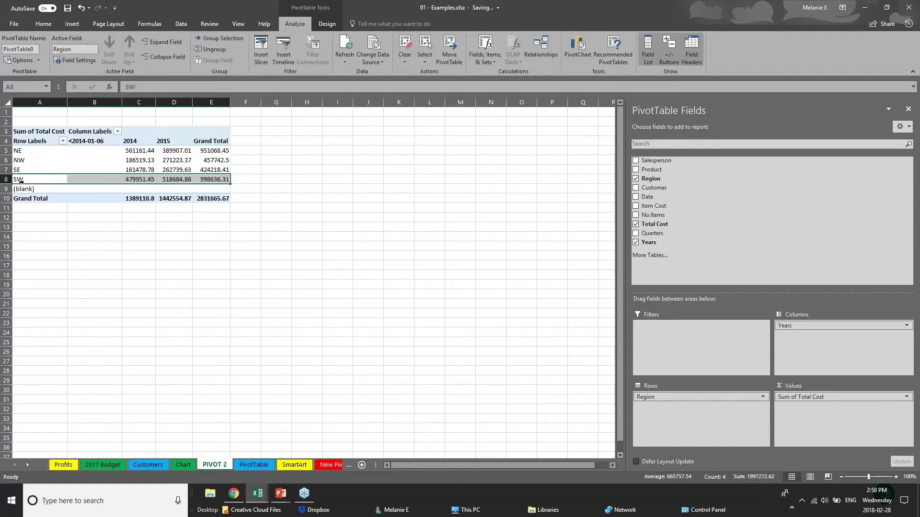
left_click(128, 151)
left_click(129, 170)
left_click(187, 142)
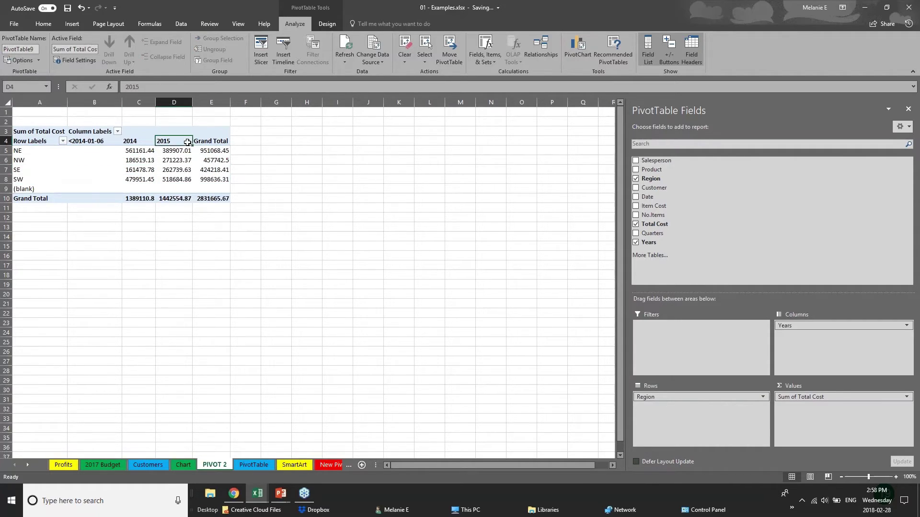
left_click(180, 160)
left_click(182, 179)
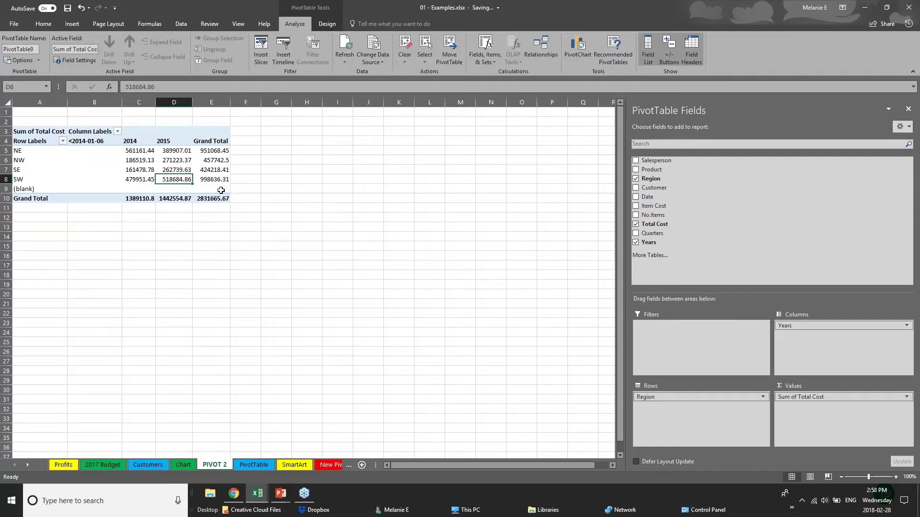
mouse_move(809, 325)
left_mouse_down()
mouse_move(698, 407)
mouse_move(688, 402)
mouse_move(814, 326)
left_mouse_up()
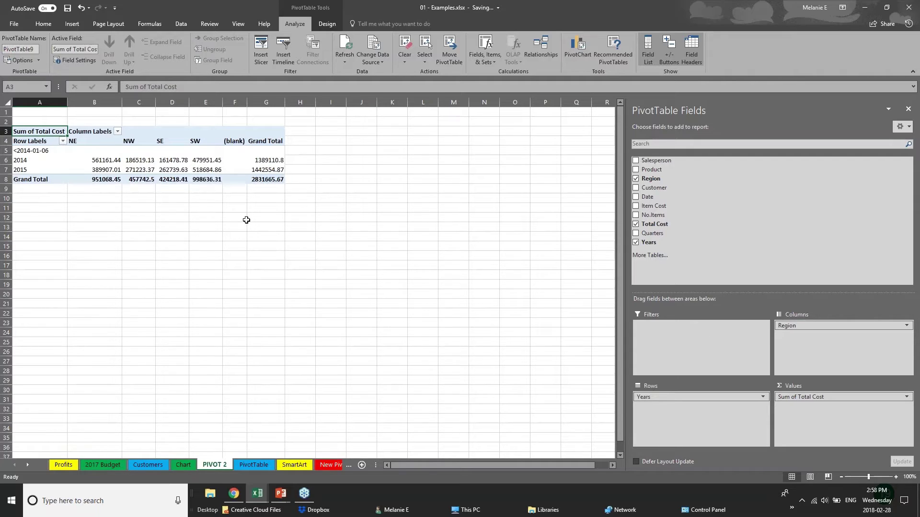
- Add Customer and Date, spread customers across columns, and expand then collapse the 2014 and 2015 rows
left_click(636, 188)
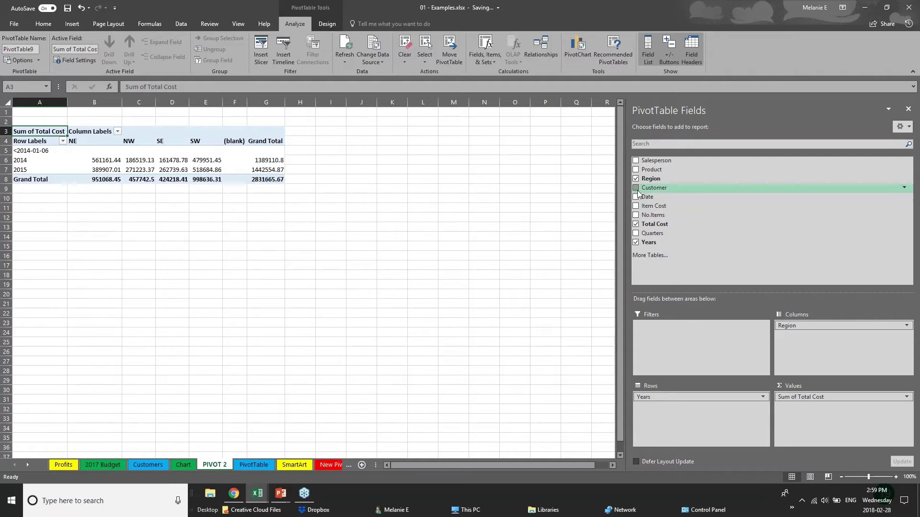
left_click(636, 197)
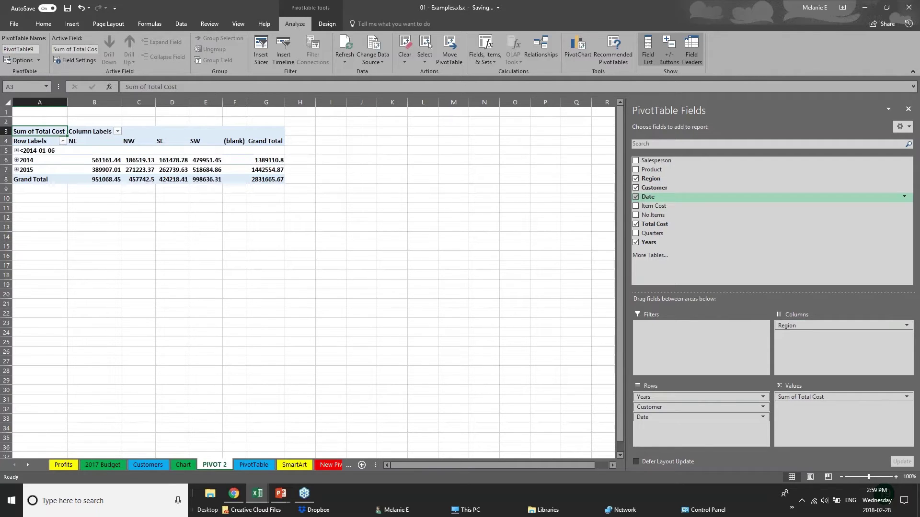
left_click_drag(699, 406, 824, 337)
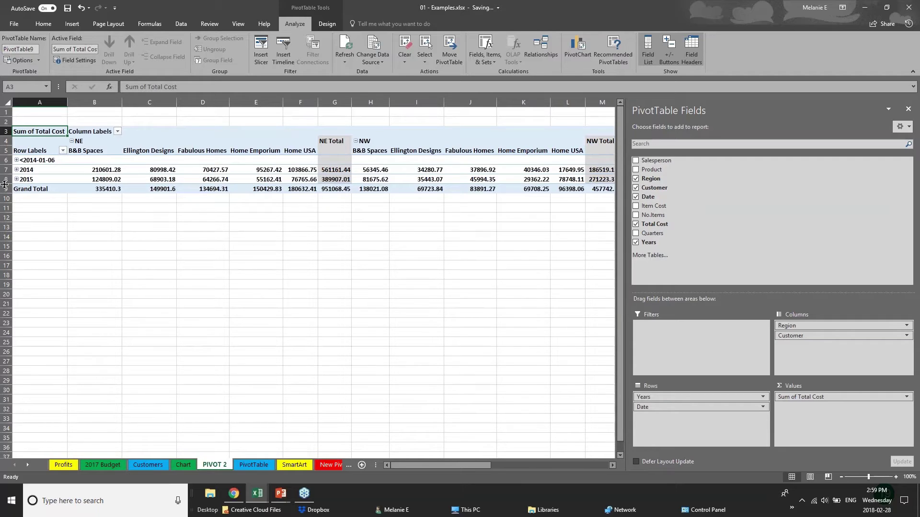
left_click(19, 161)
left_click(17, 170)
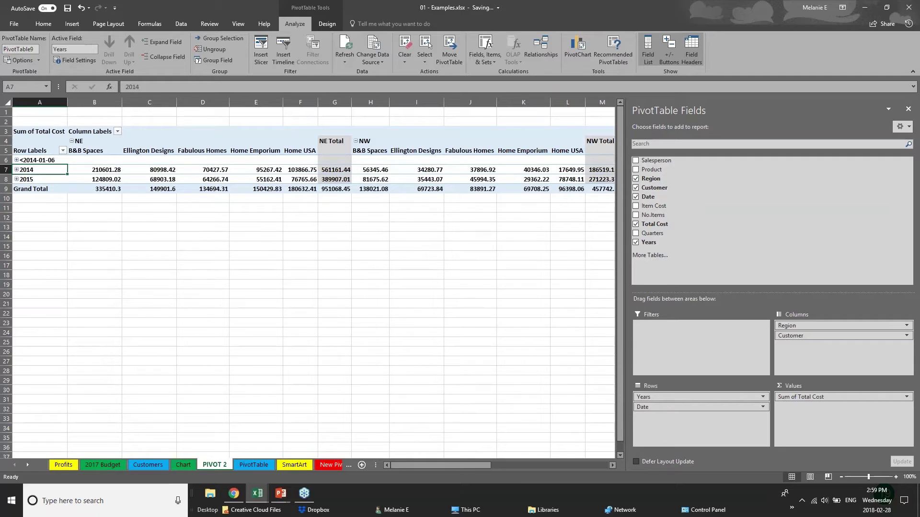
left_click(16, 169)
left_click(17, 169)
left_click(16, 179)
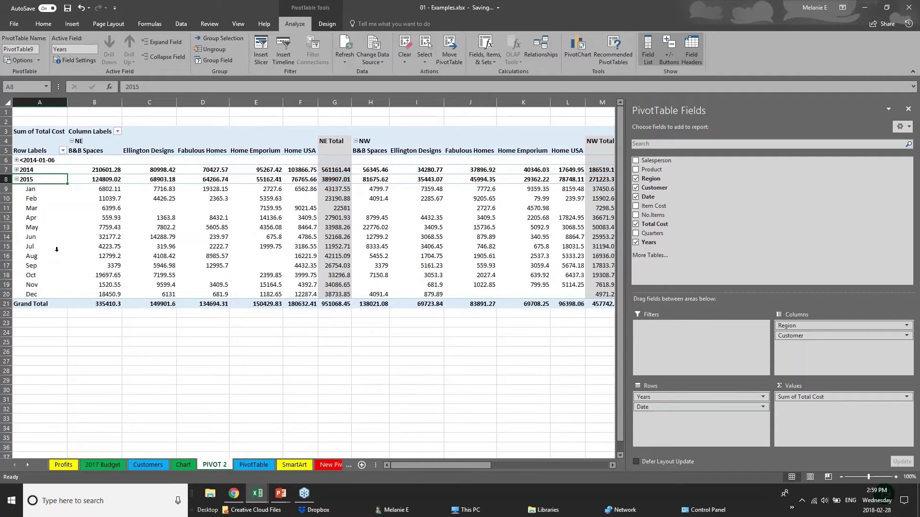
left_click(17, 179)
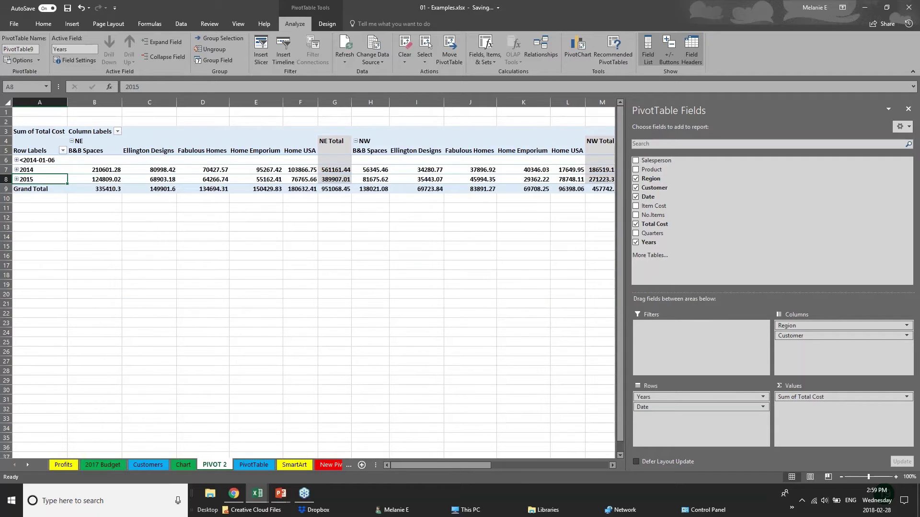
left_click(369, 232)
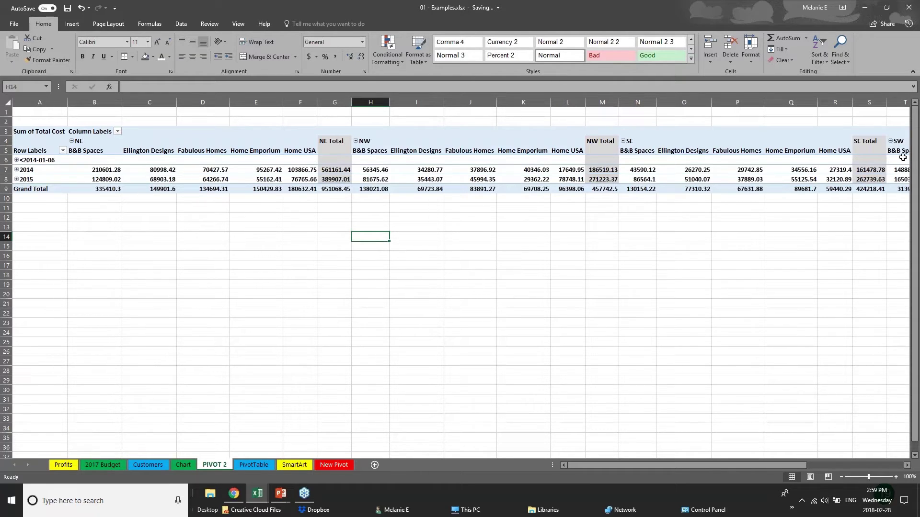
- Untick Customer and Date so 2014 totals 1389110.8 and 2015 totals 1442554.87
left_click(671, 160)
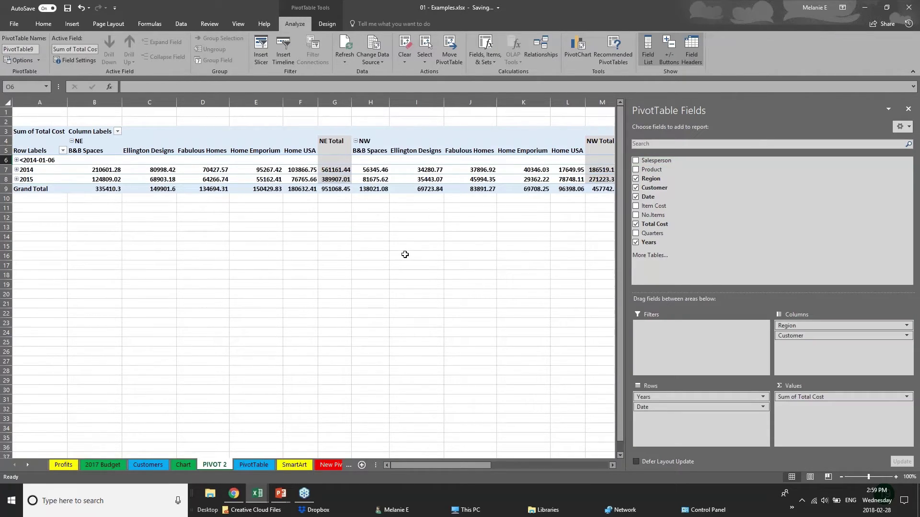
left_click(45, 226)
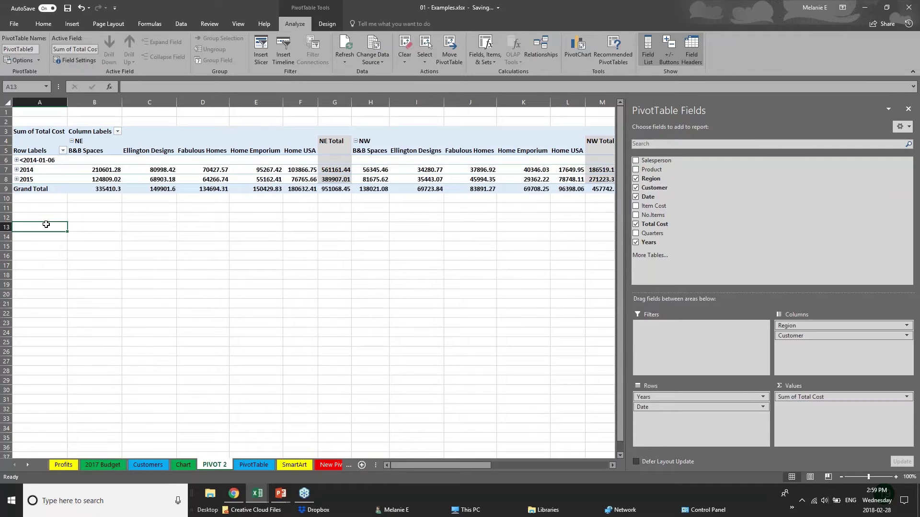
left_click(325, 179)
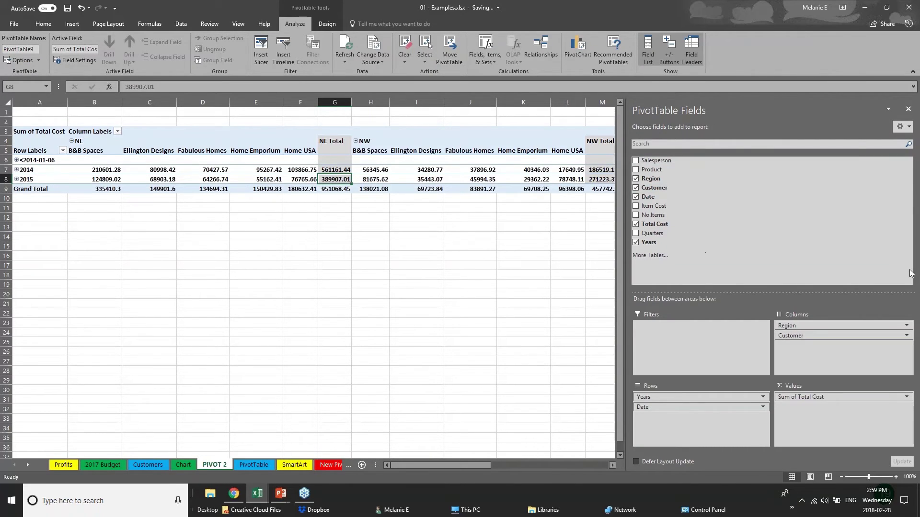
left_click(636, 187)
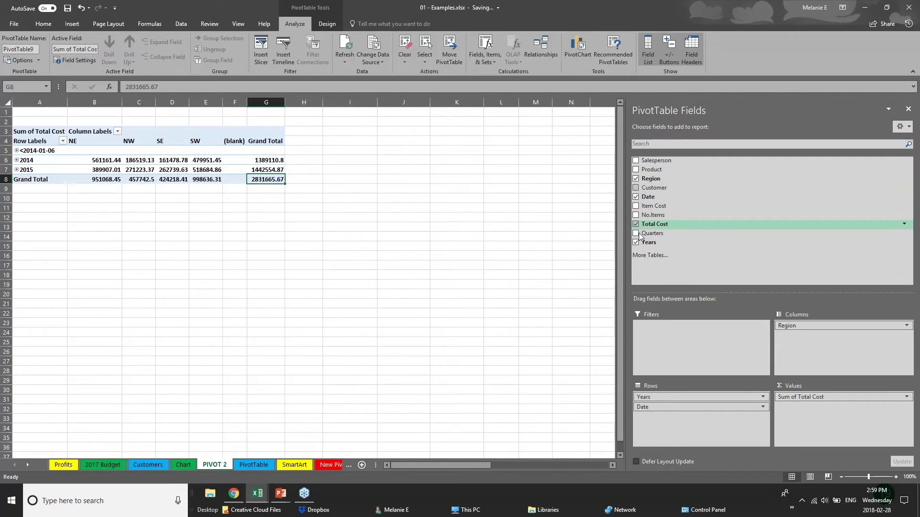
left_click(636, 197)
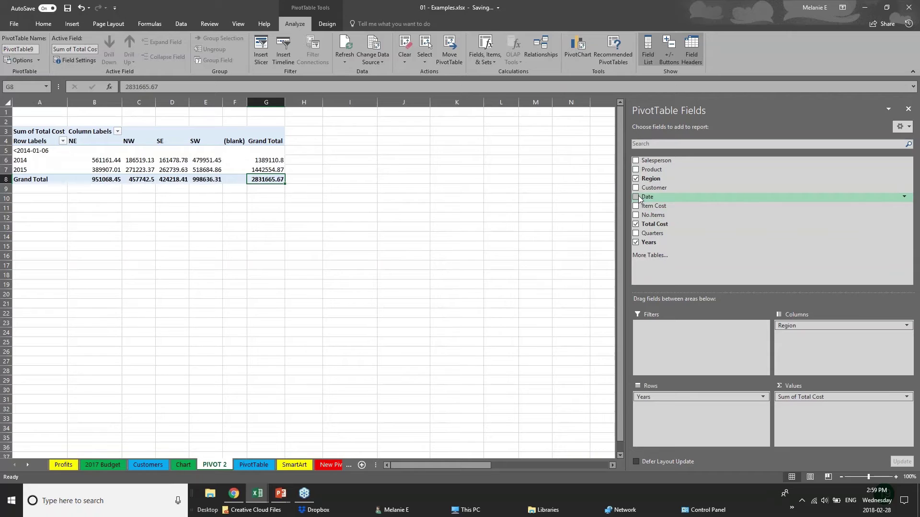
left_click(61, 207)
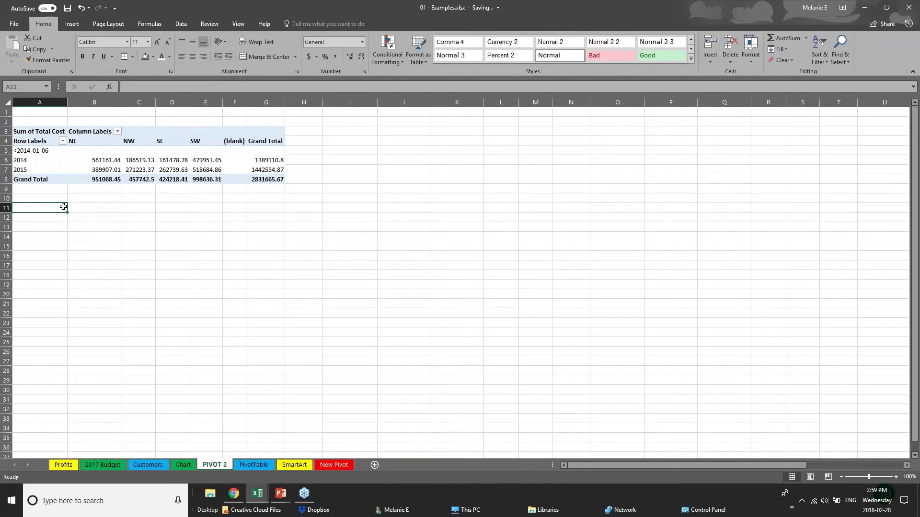
left_click(147, 177)
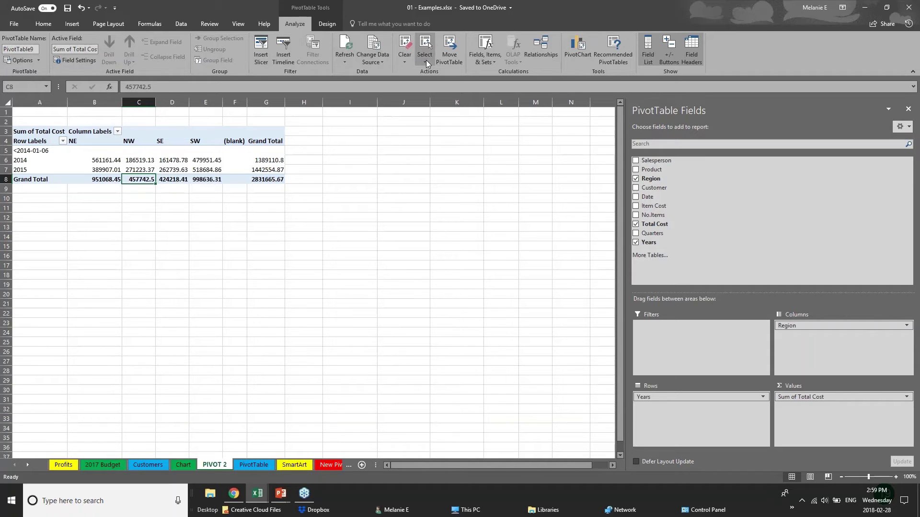
- Insert a clustered-column PivotChart from the pivot table and place it right of the table
left_click(584, 56)
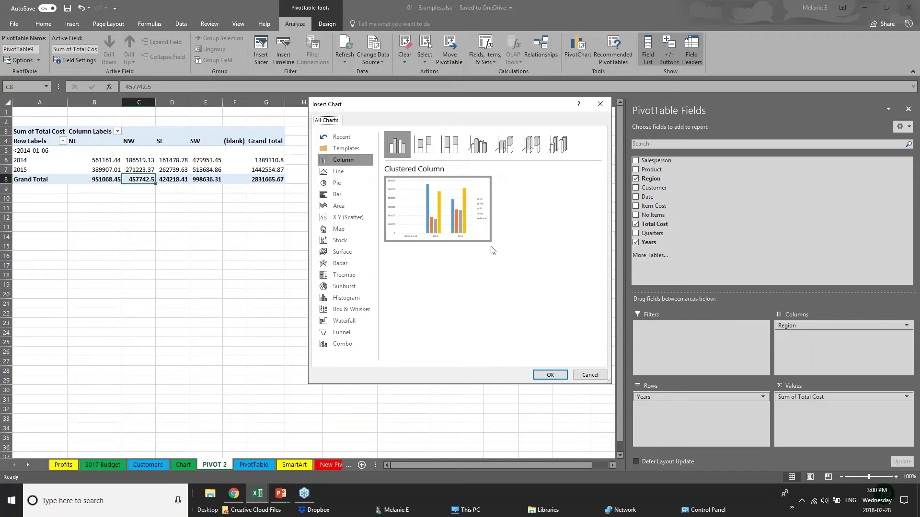
left_click(555, 377)
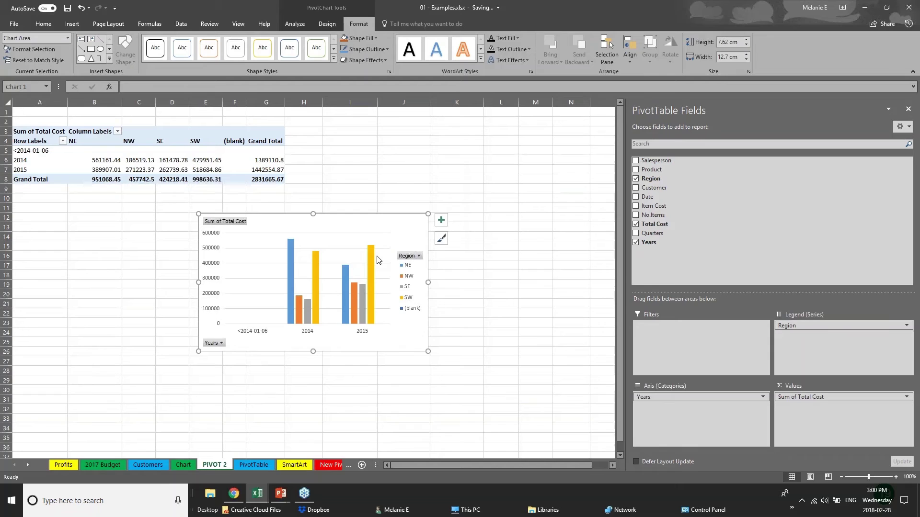
left_click_drag(377, 259, 519, 161)
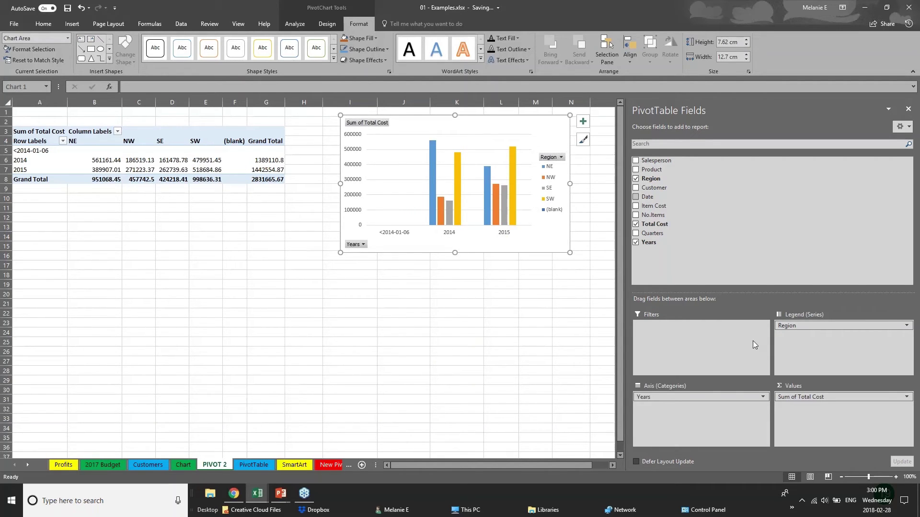
- Add the Product and Customer fields to the PivotChart and check its Customer filter
left_click(707, 396)
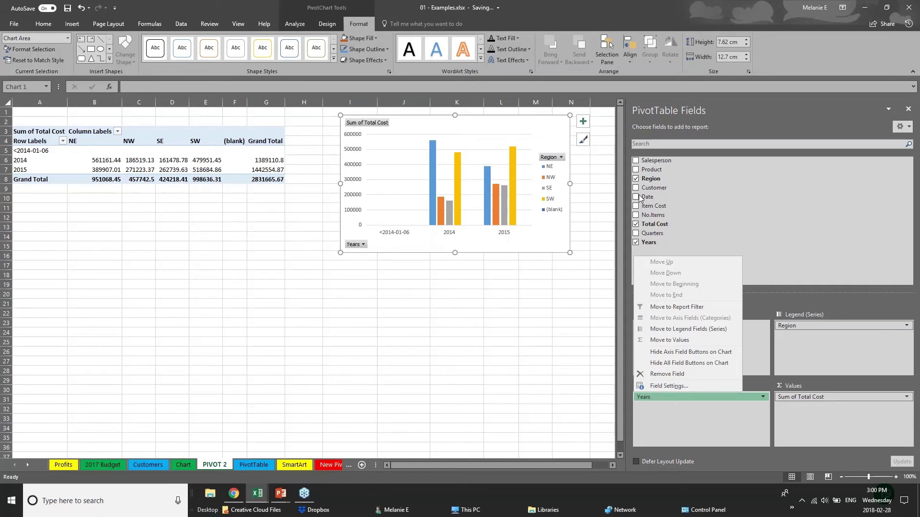
left_click(638, 170)
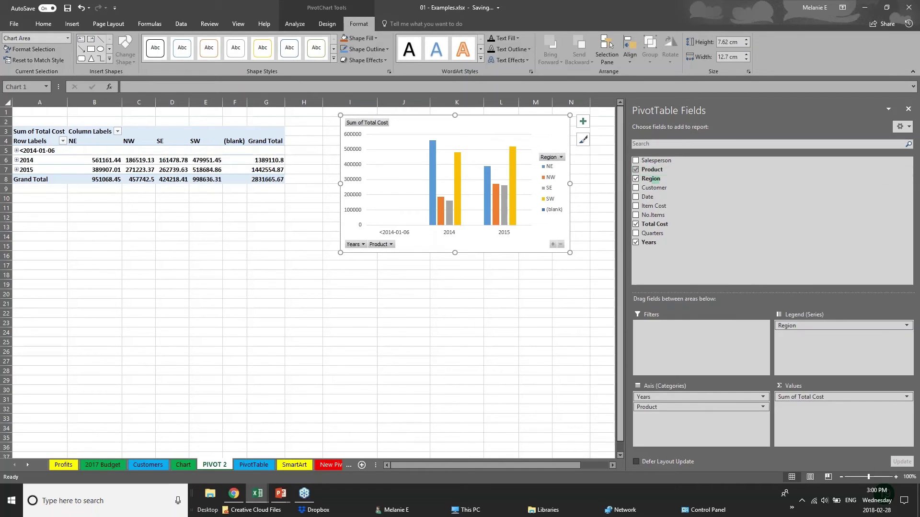
left_click(636, 188)
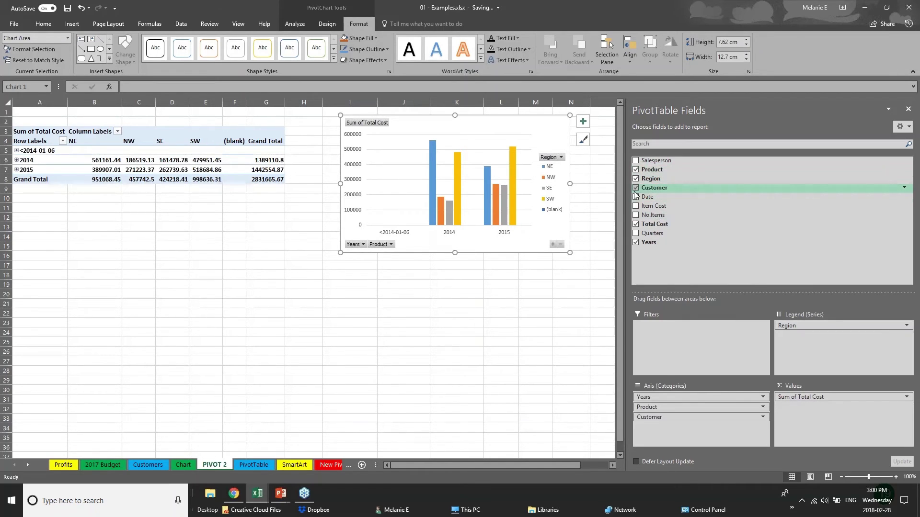
left_click(422, 245)
left_click(440, 267)
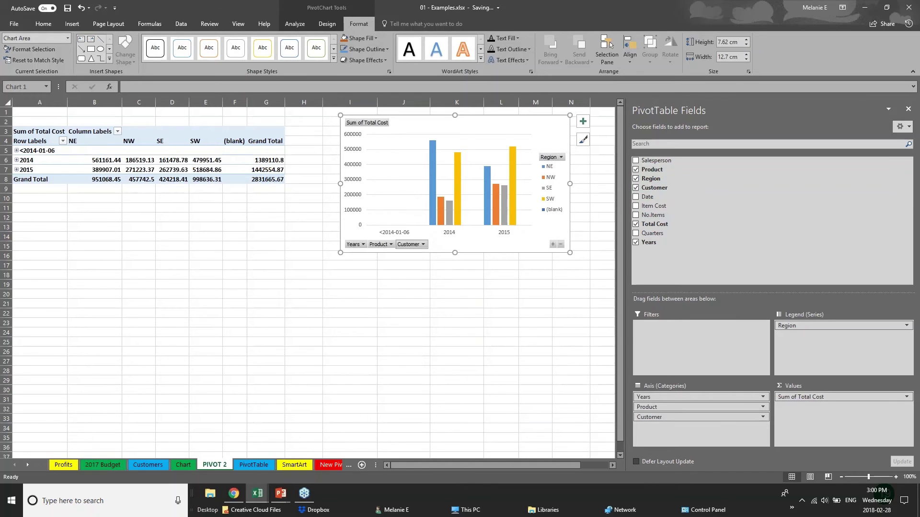
left_click(422, 245)
key("Escape")
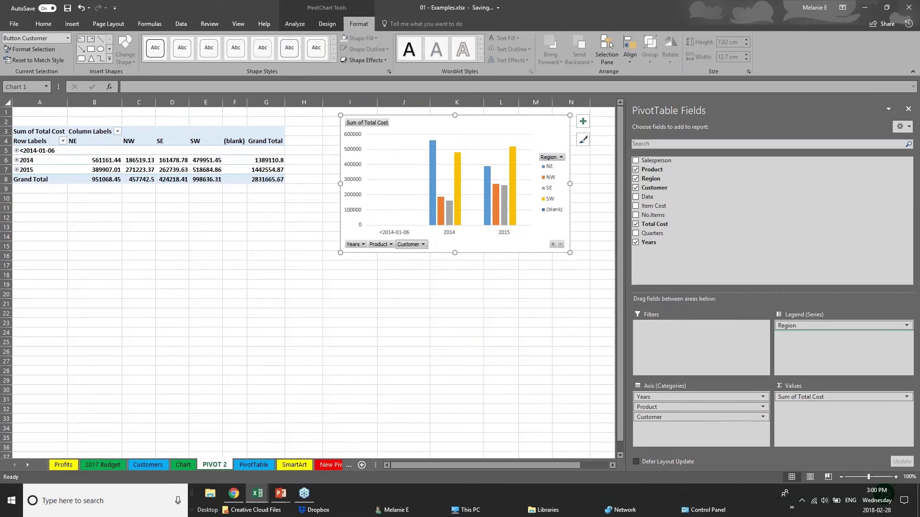
- Put Customer in the chart legend and Region on the axis, with the chart below the table
left_click_drag(699, 416, 843, 336)
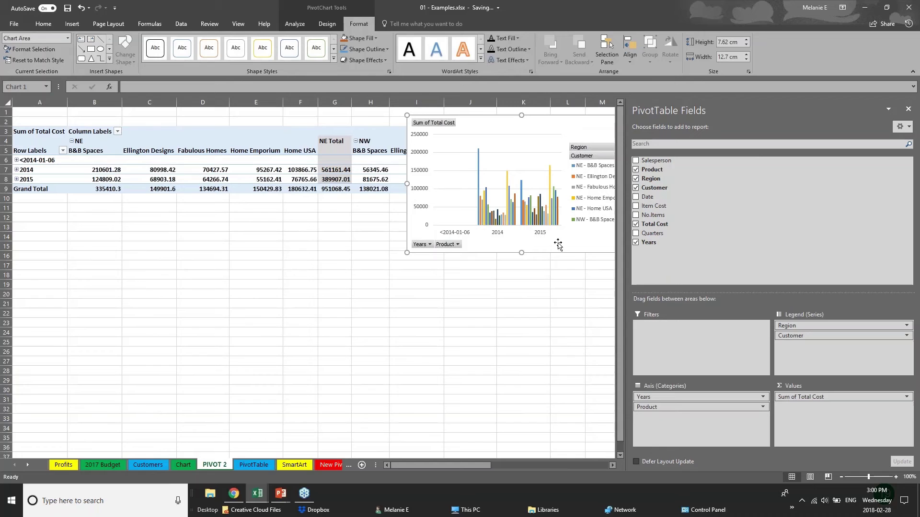
left_click_drag(581, 135, 448, 293)
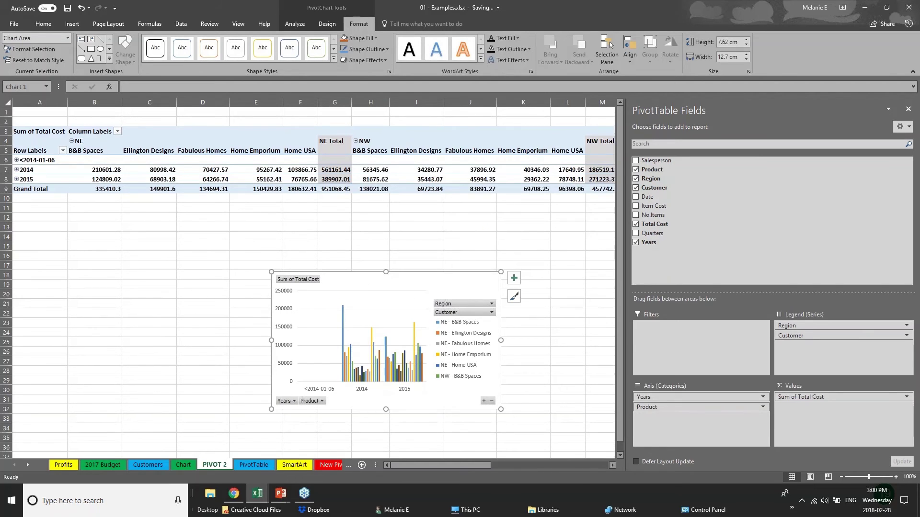
mouse_move(791, 325)
left_mouse_down()
mouse_move(694, 438)
mouse_move(687, 409)
mouse_move(814, 334)
mouse_move(802, 337)
left_mouse_up()
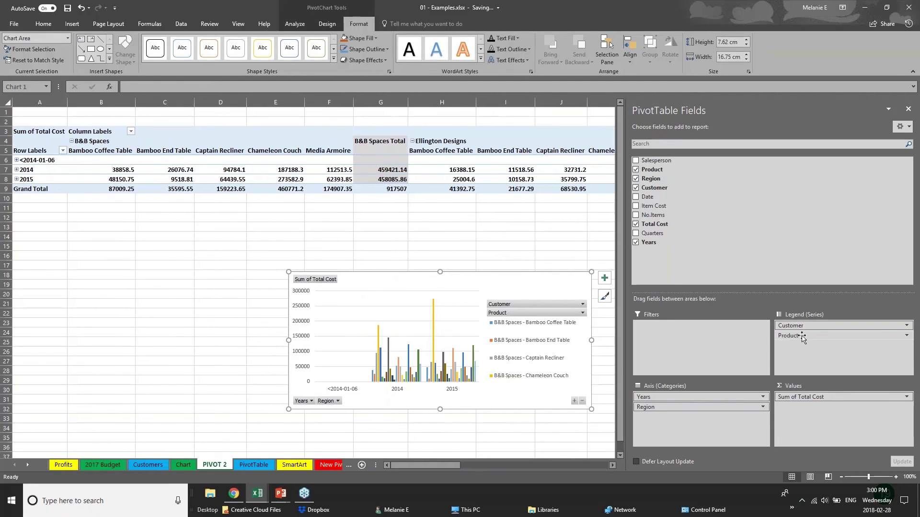
left_click(72, 24)
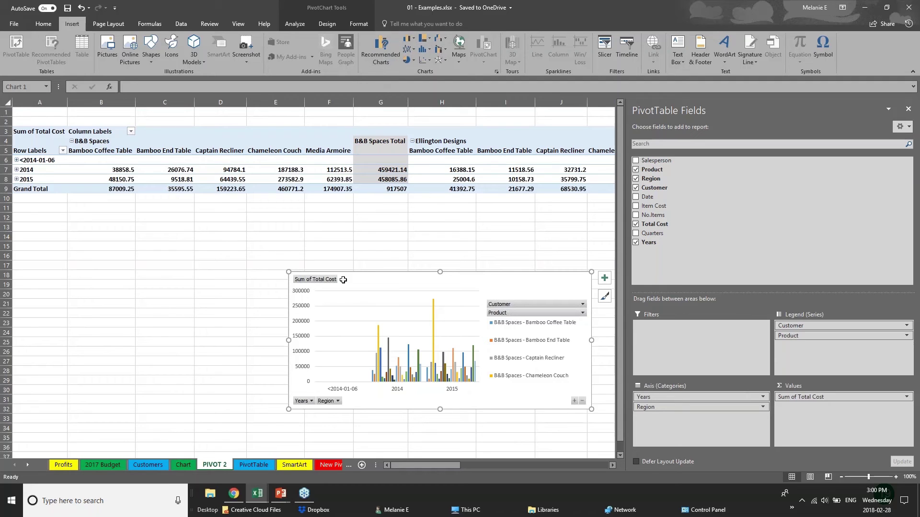
left_click(264, 288)
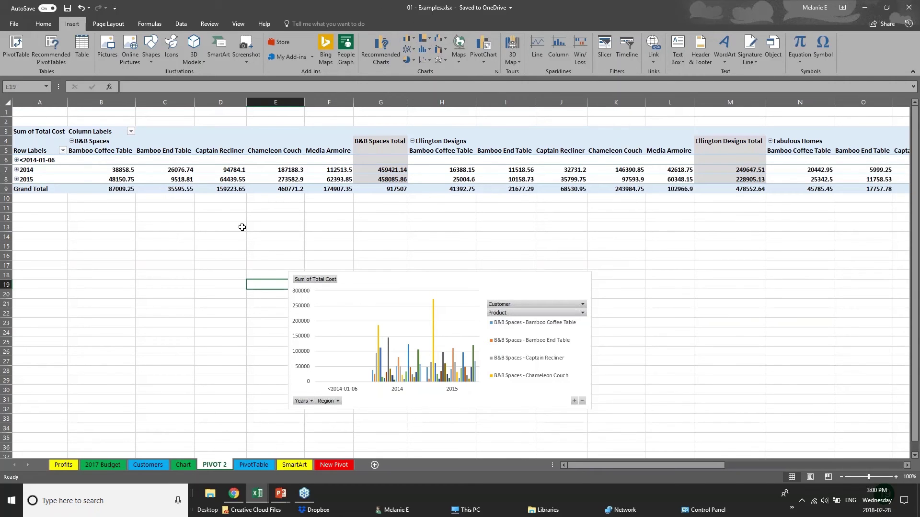
- Switch to the PowerPoint slideshow and advance to the Thank you slide
left_click(281, 493)
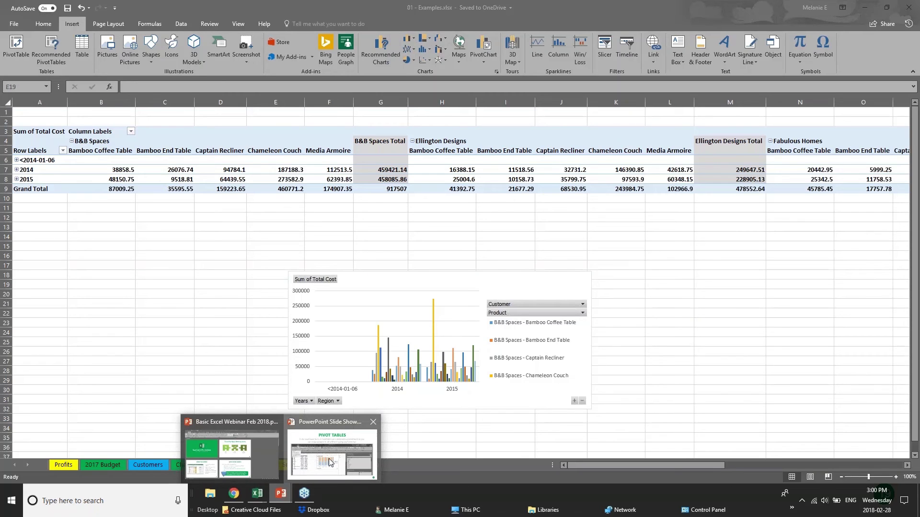
left_click(330, 463)
key("Right")
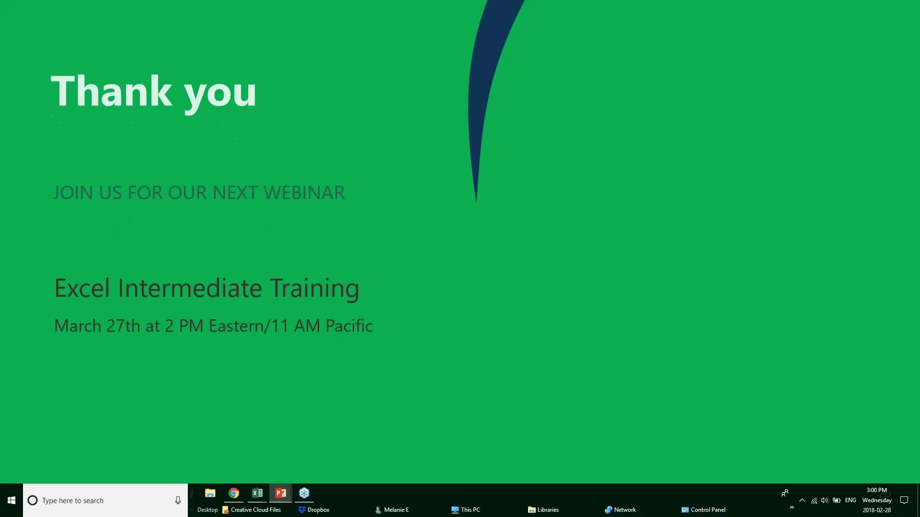